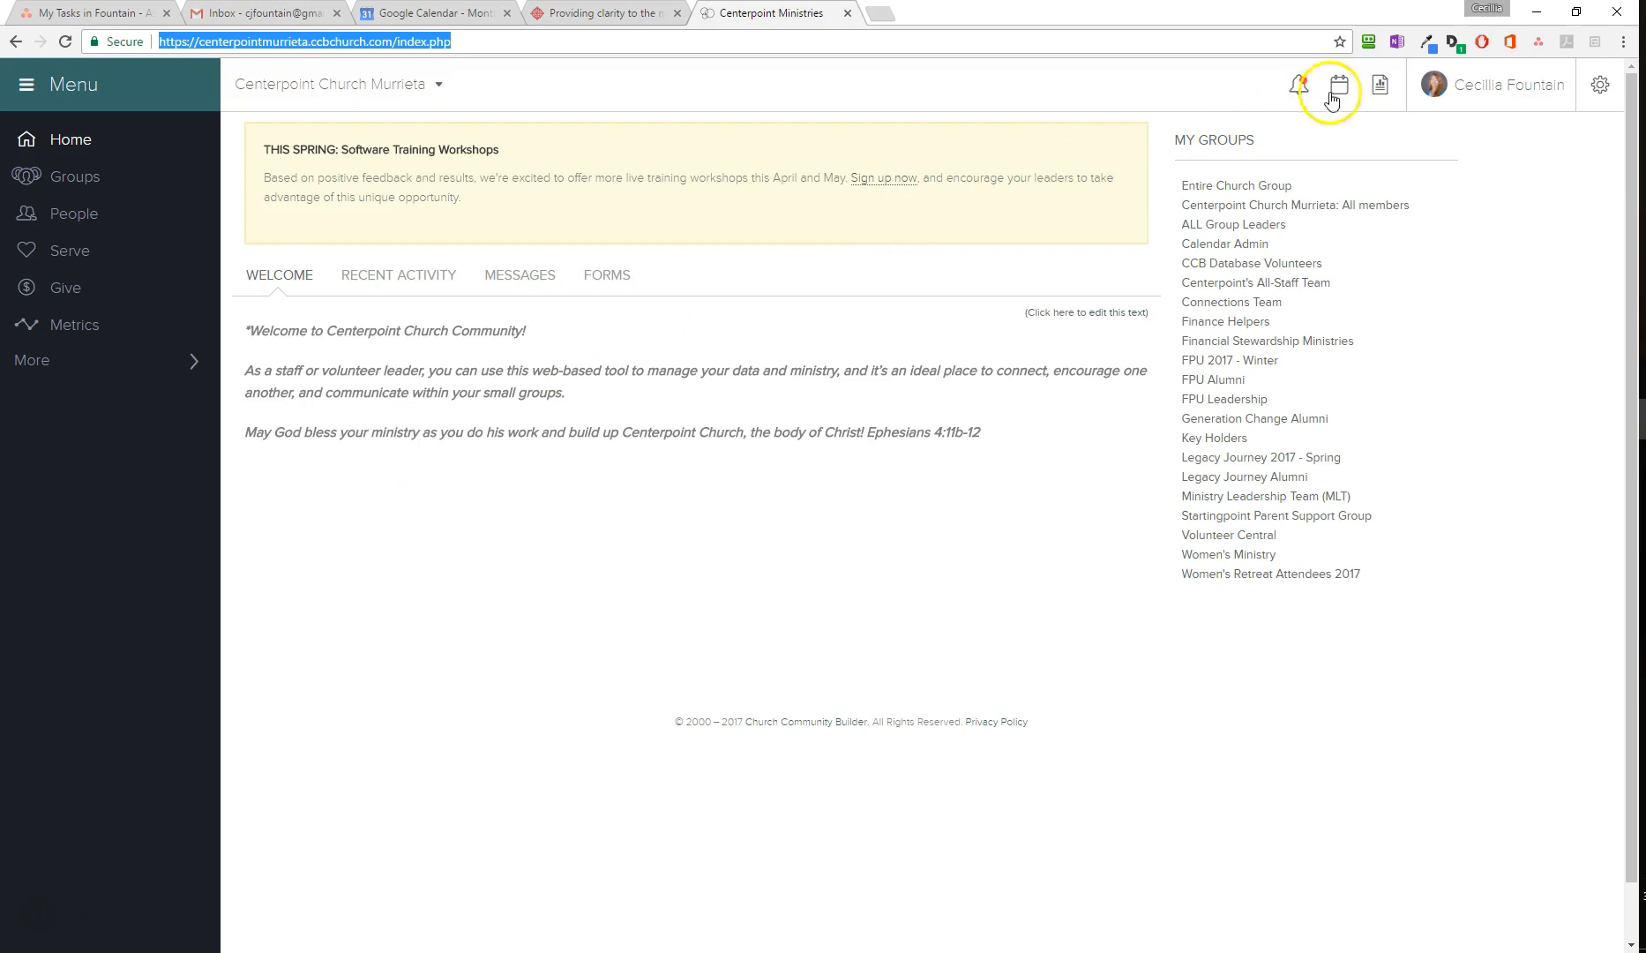
# Step: Open the Department Summary report from the Groups system reports and select all departments through MUR Women's Ministry
pyautogui.click(1380, 84)
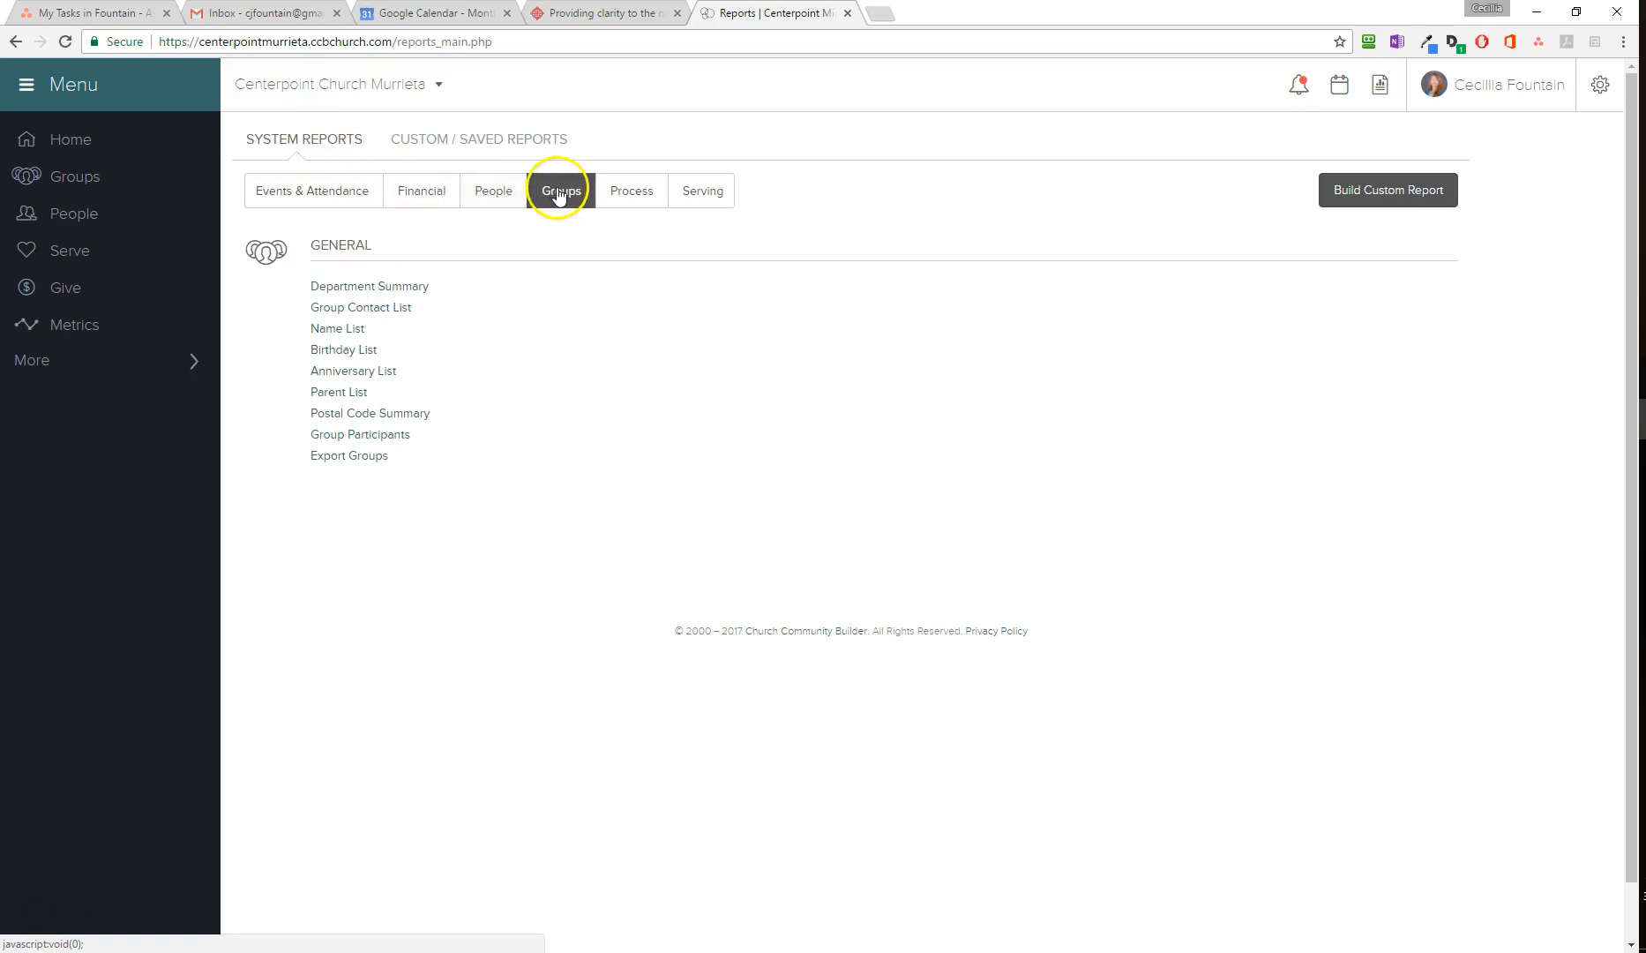
pyautogui.click(368, 293)
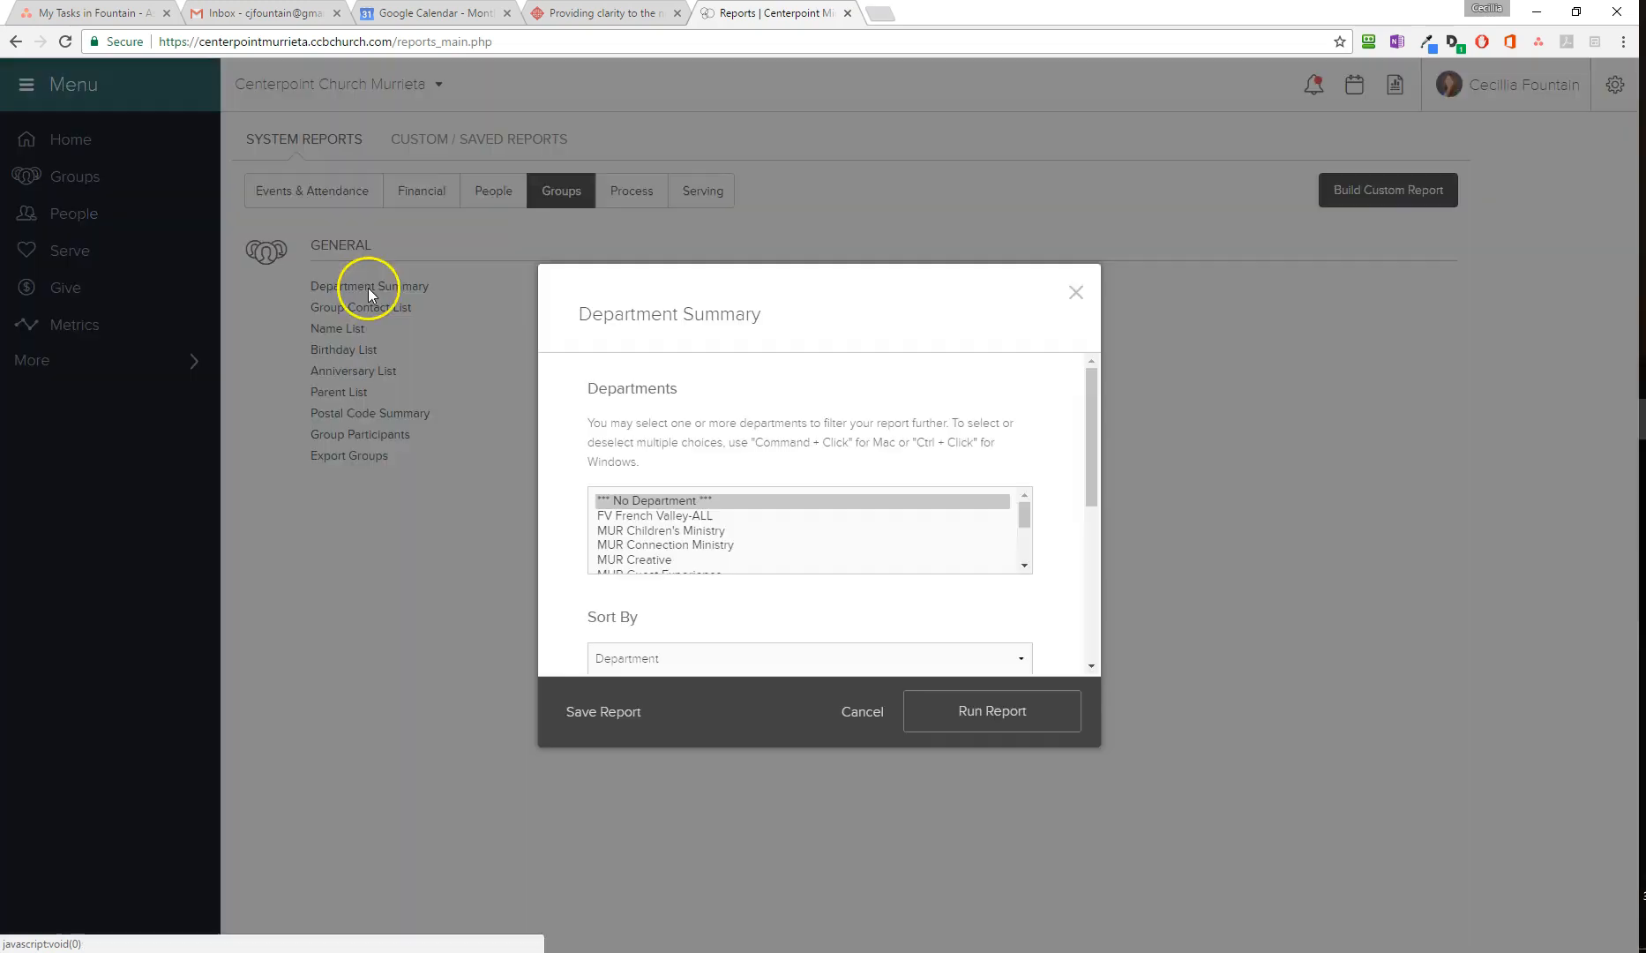
pyautogui.moveTo(1025, 514); pyautogui.dragTo(1025, 549)
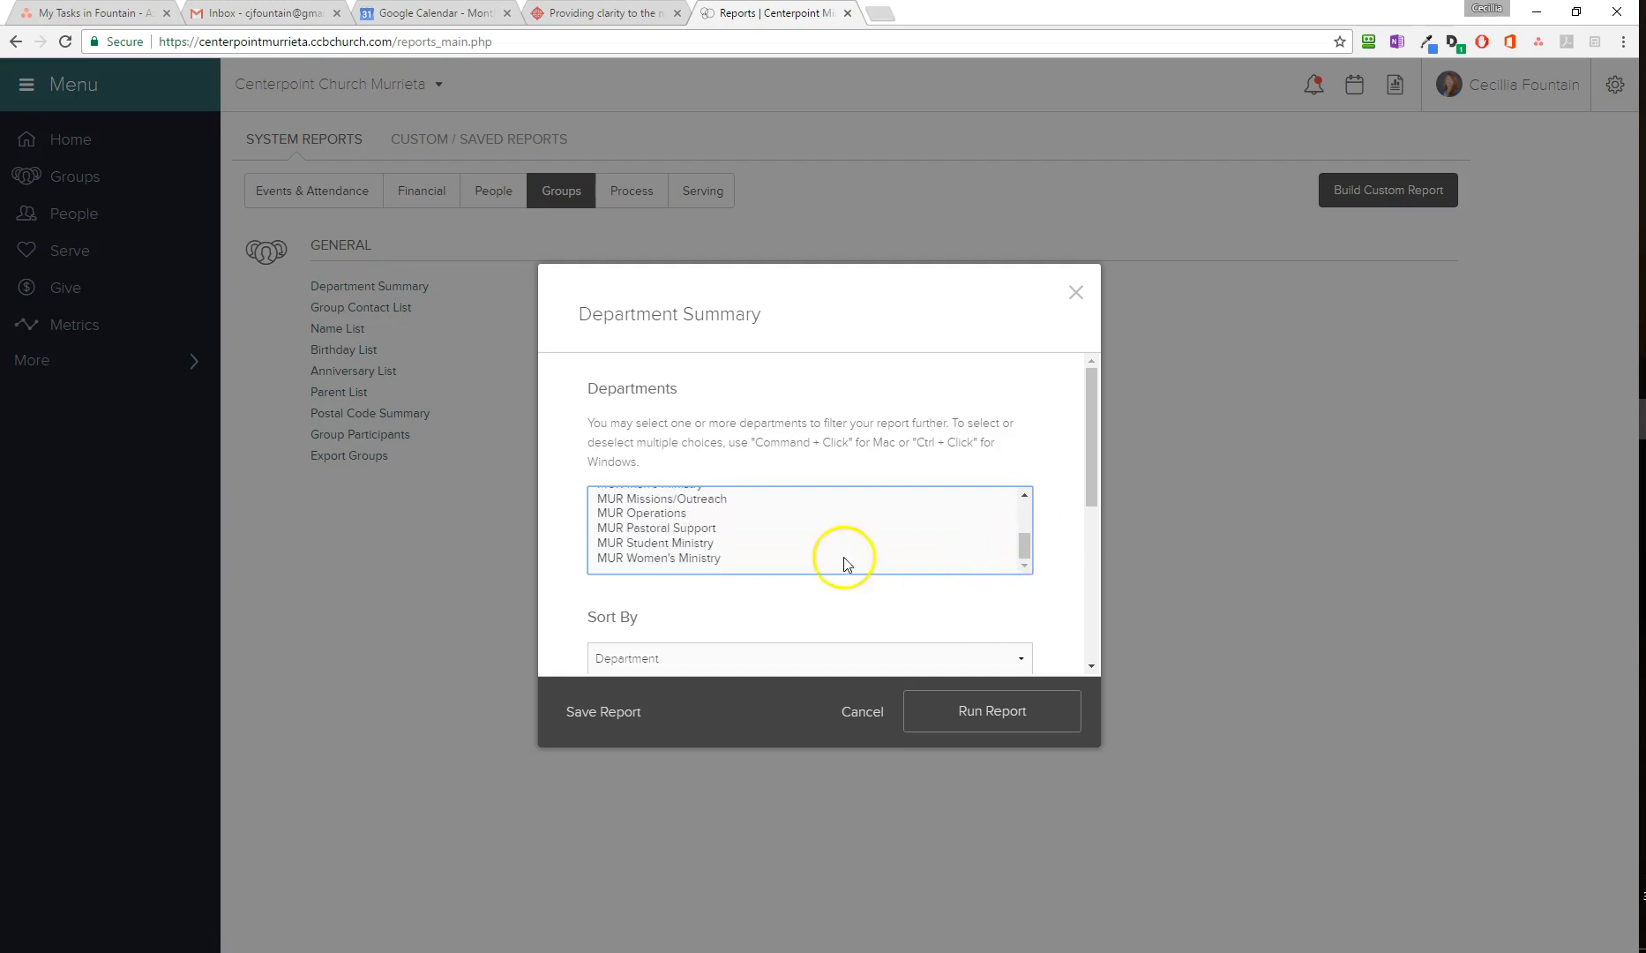
pyautogui.keyDown('shift'); pyautogui.click(681, 557); pyautogui.keyUp('shift')
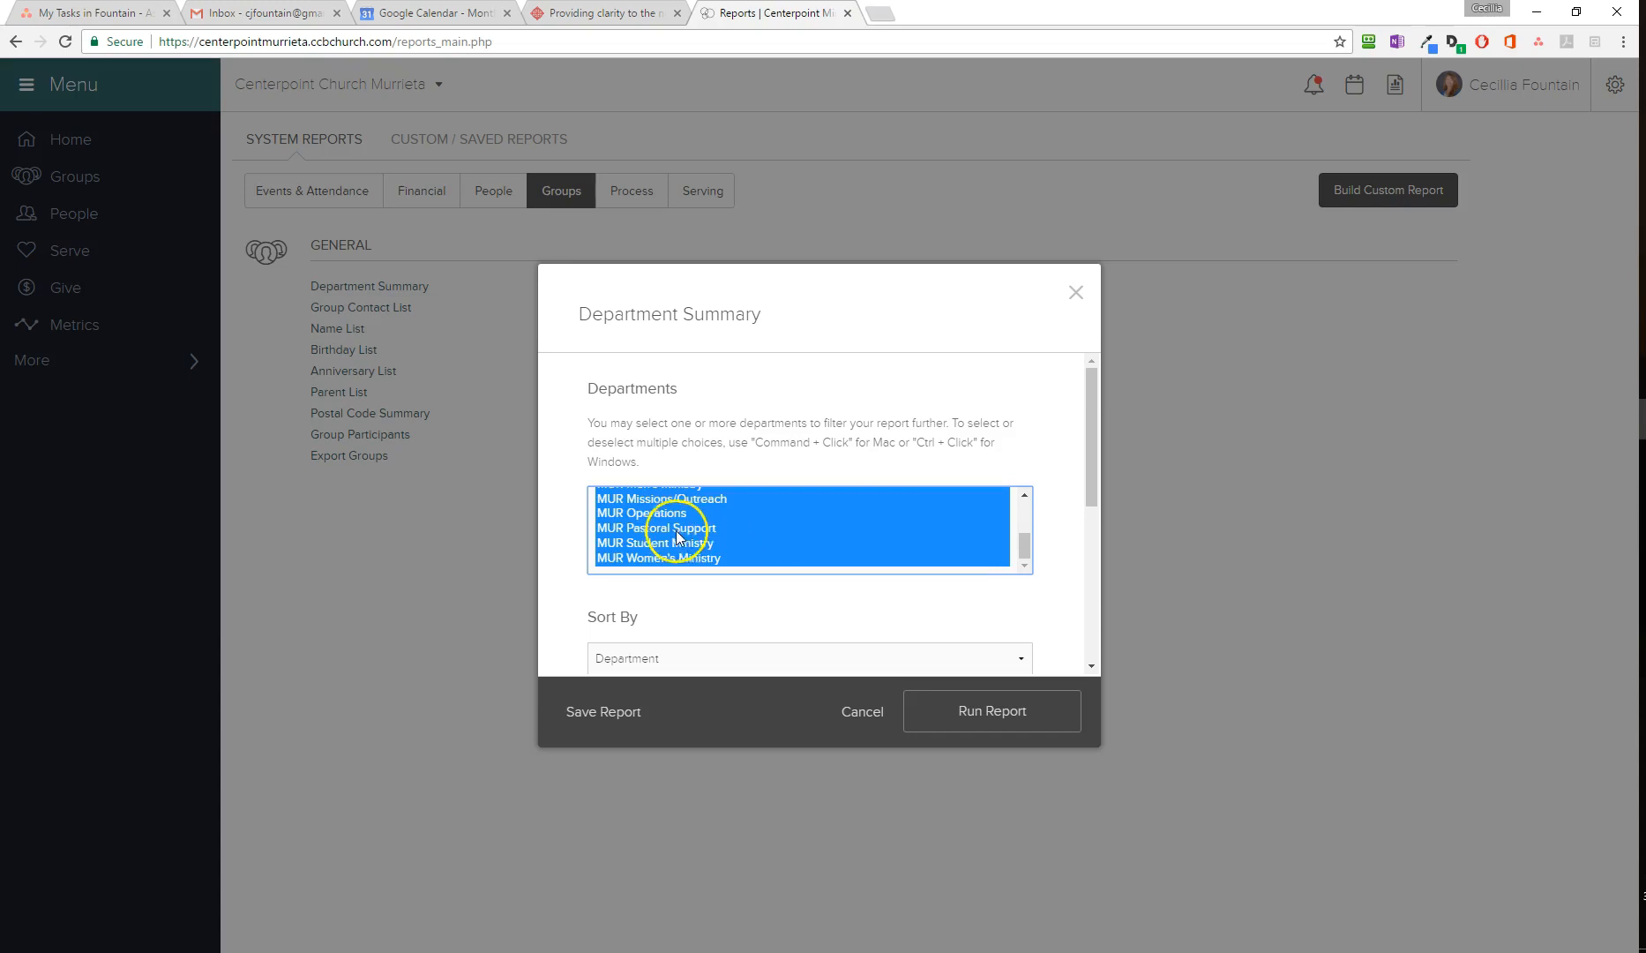
pyautogui.keyDown('ctrl'); pyautogui.click(666, 512); pyautogui.keyUp('ctrl')
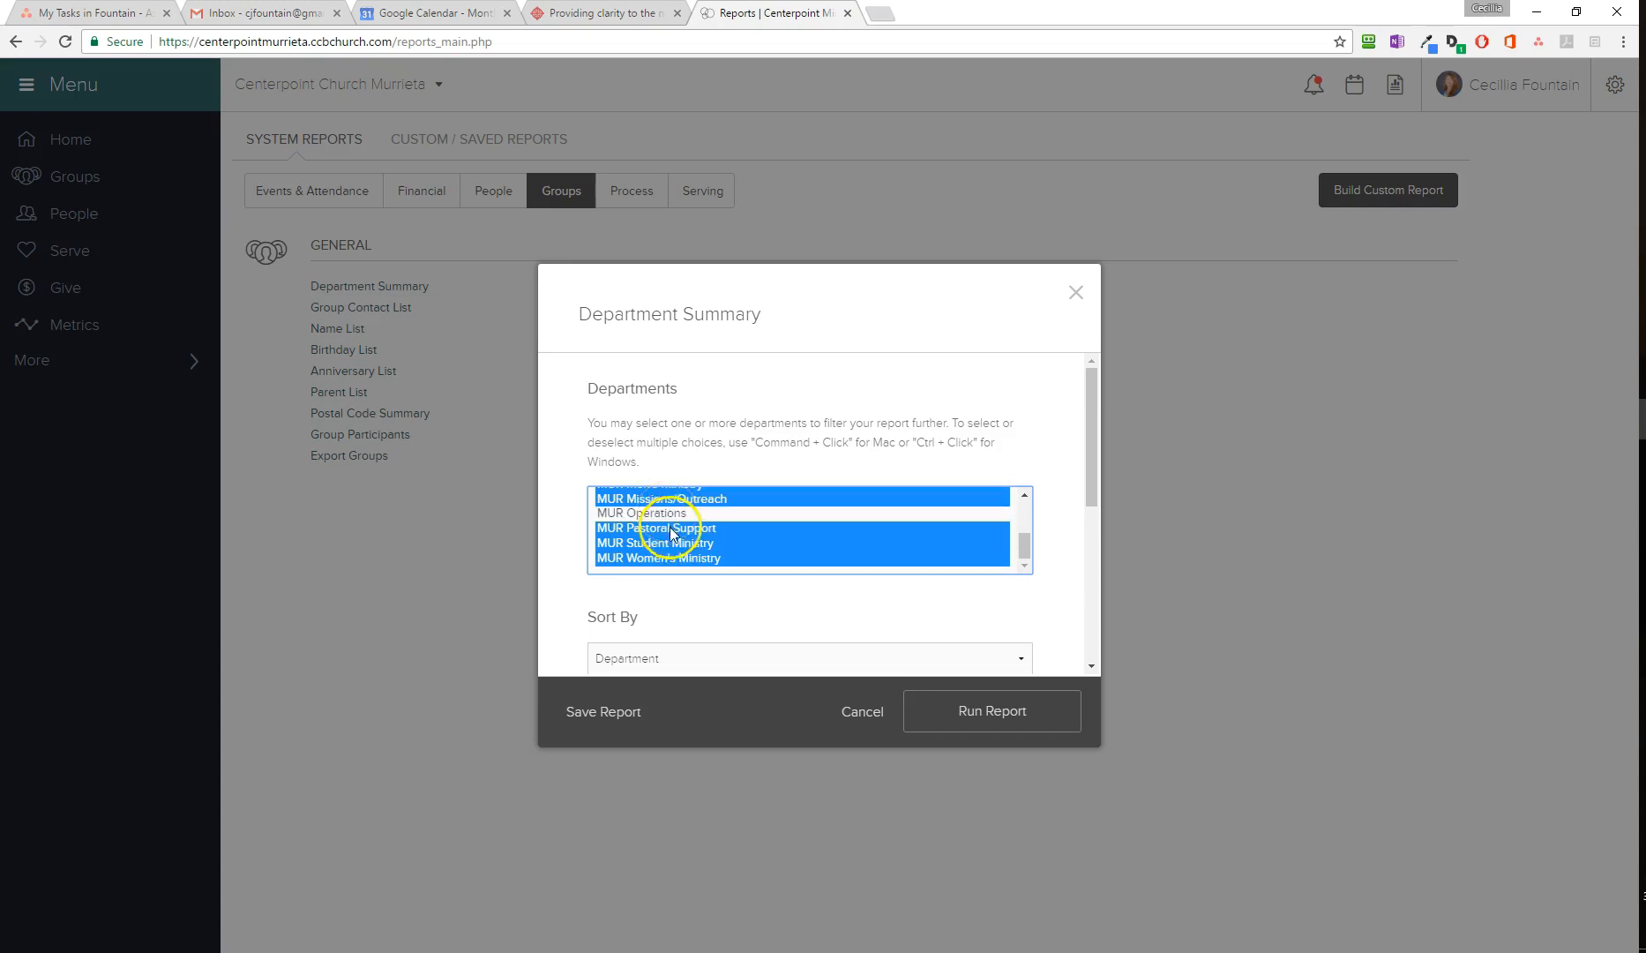
pyautogui.keyDown('ctrl'); pyautogui.click(670, 542); pyautogui.keyUp('ctrl')
pyautogui.moveTo(1025, 545); pyautogui.dragTo(1025, 542)
pyautogui.keyDown('ctrl'); pyautogui.click(975, 554); pyautogui.keyUp('ctrl')
pyautogui.keyDown('ctrl'); pyautogui.click(780, 525); pyautogui.keyUp('ctrl')
# Step: Run the report for the Murrieta and French Valley campuses combined into one Excel report, and open the downloaded file
pyautogui.scroll(-3, 662, 533)
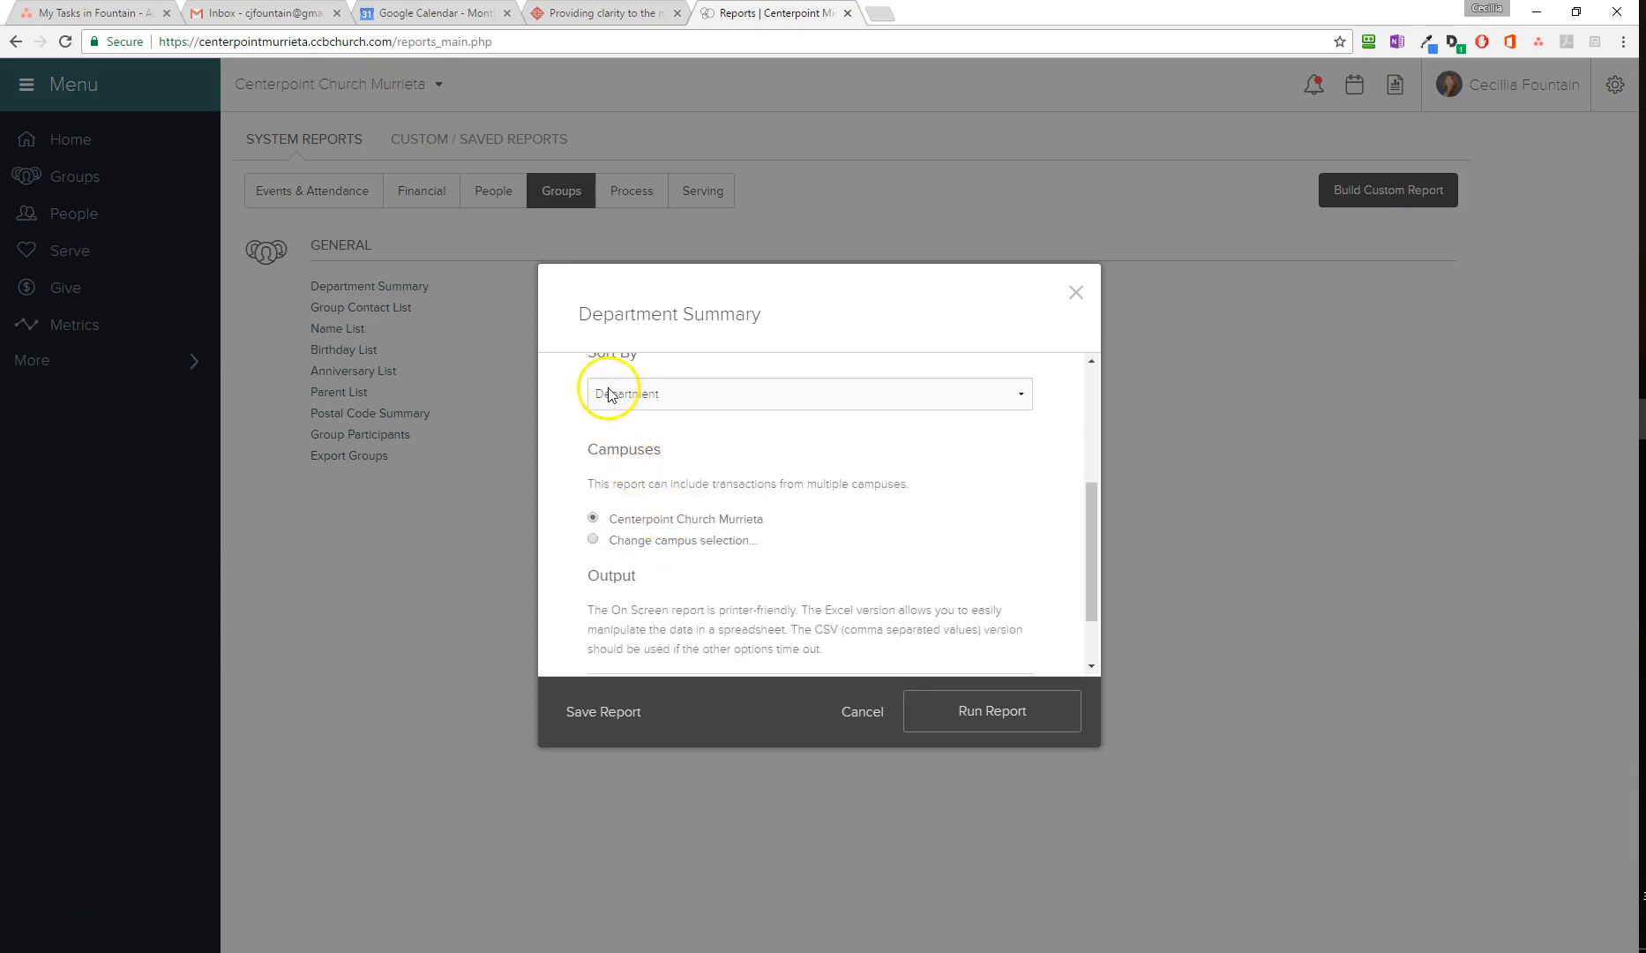
pyautogui.click(593, 539)
pyautogui.click(605, 569)
pyautogui.scroll(-3, 867, 599)
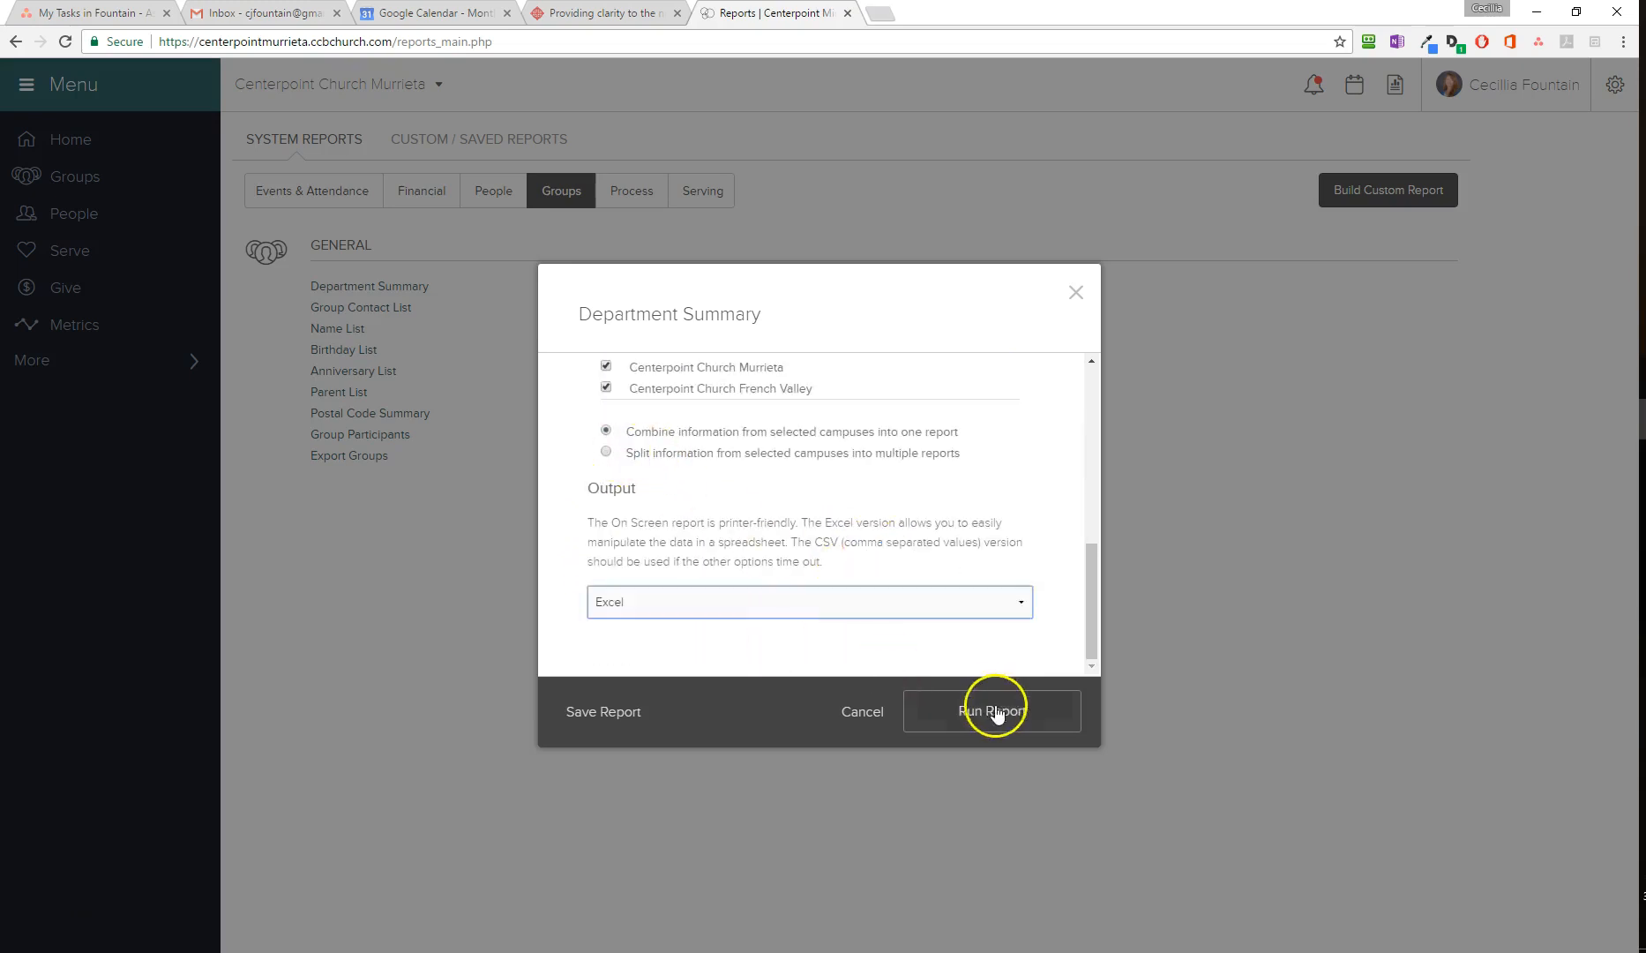
pyautogui.click(999, 709)
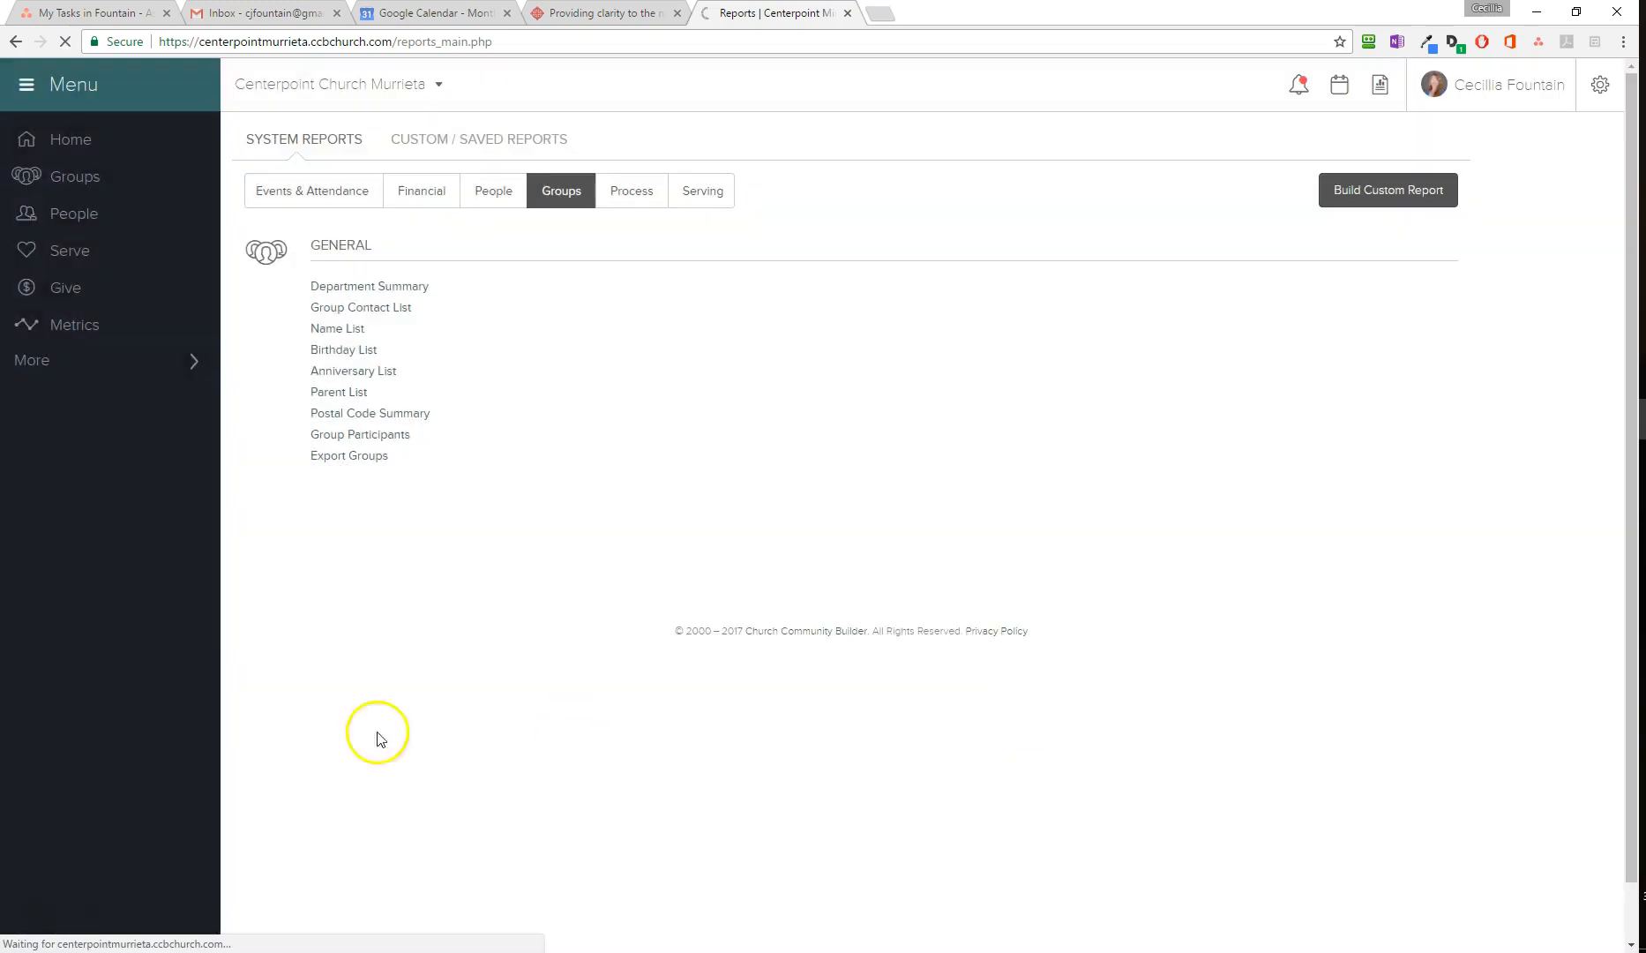
pyautogui.click(134, 941)
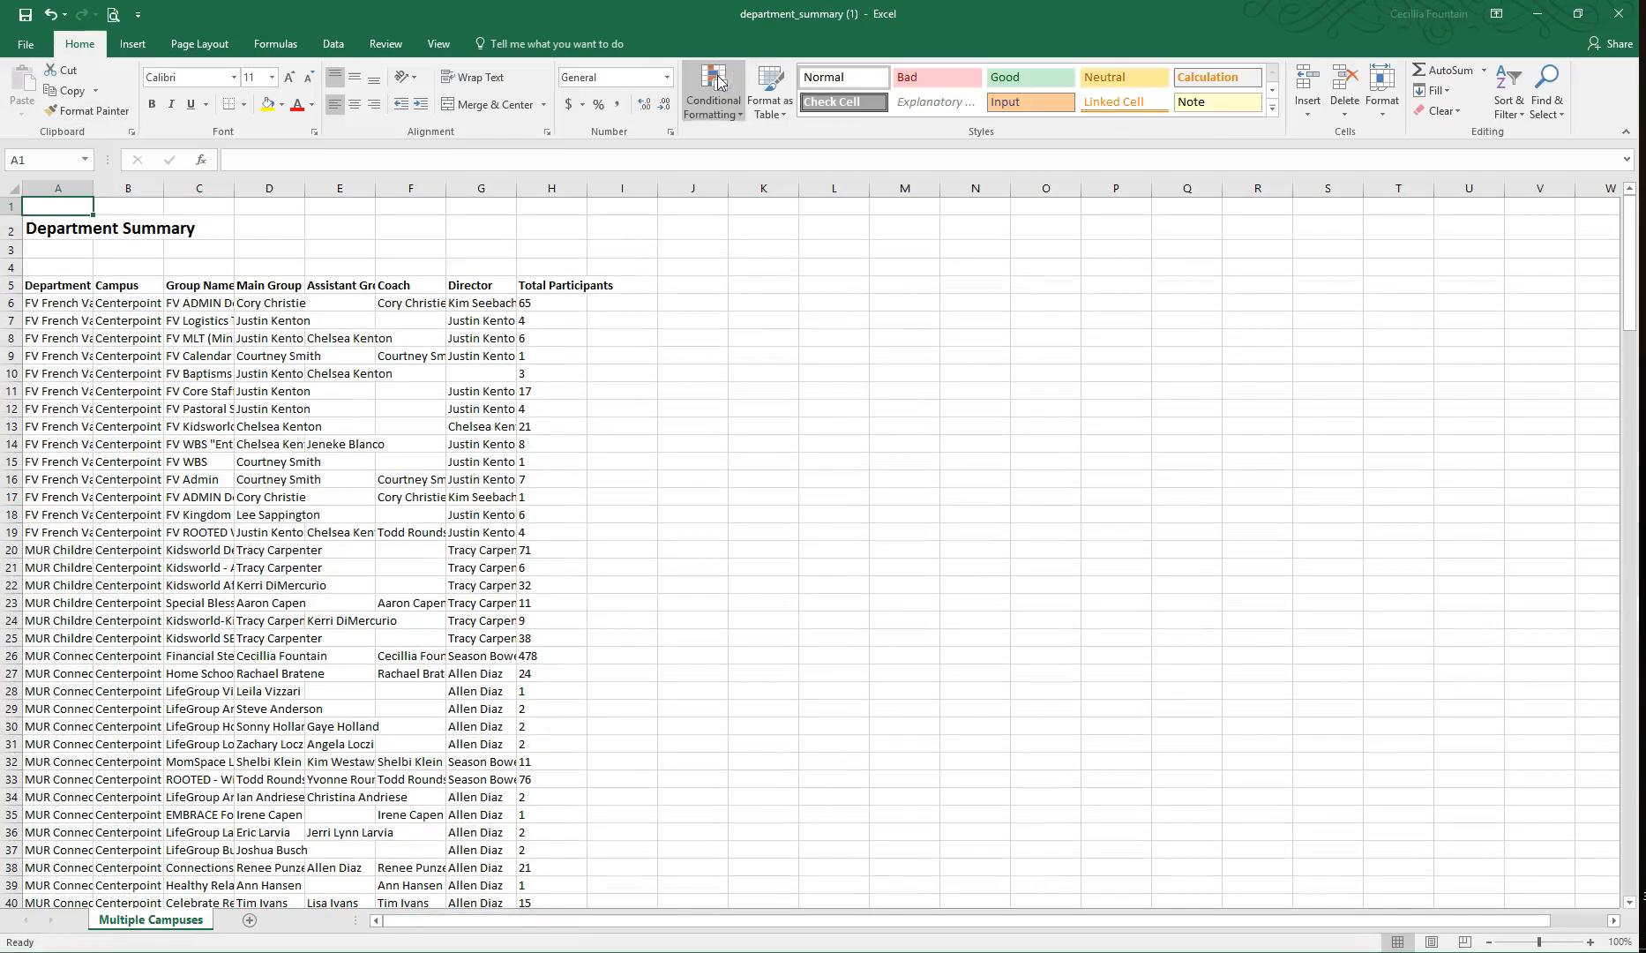
# Step: Fit all sheet columns to their contents and look through the report down to the Total row
pyautogui.click(14, 189)
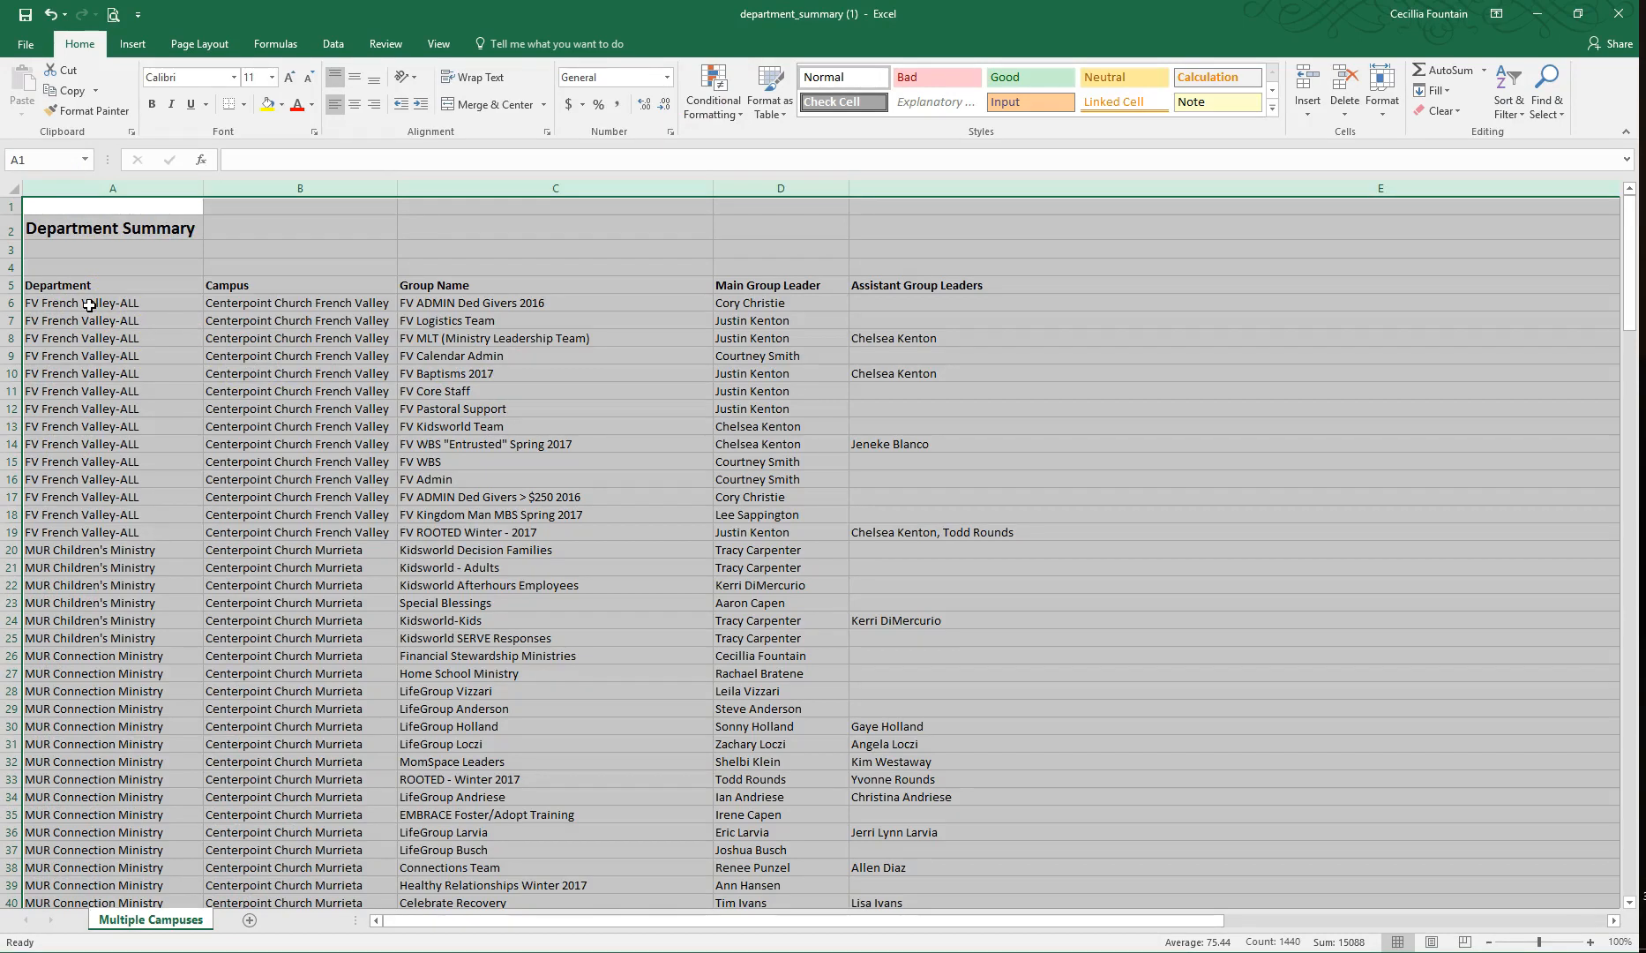
pyautogui.moveTo(1633, 221); pyautogui.dragTo(1638, 785)
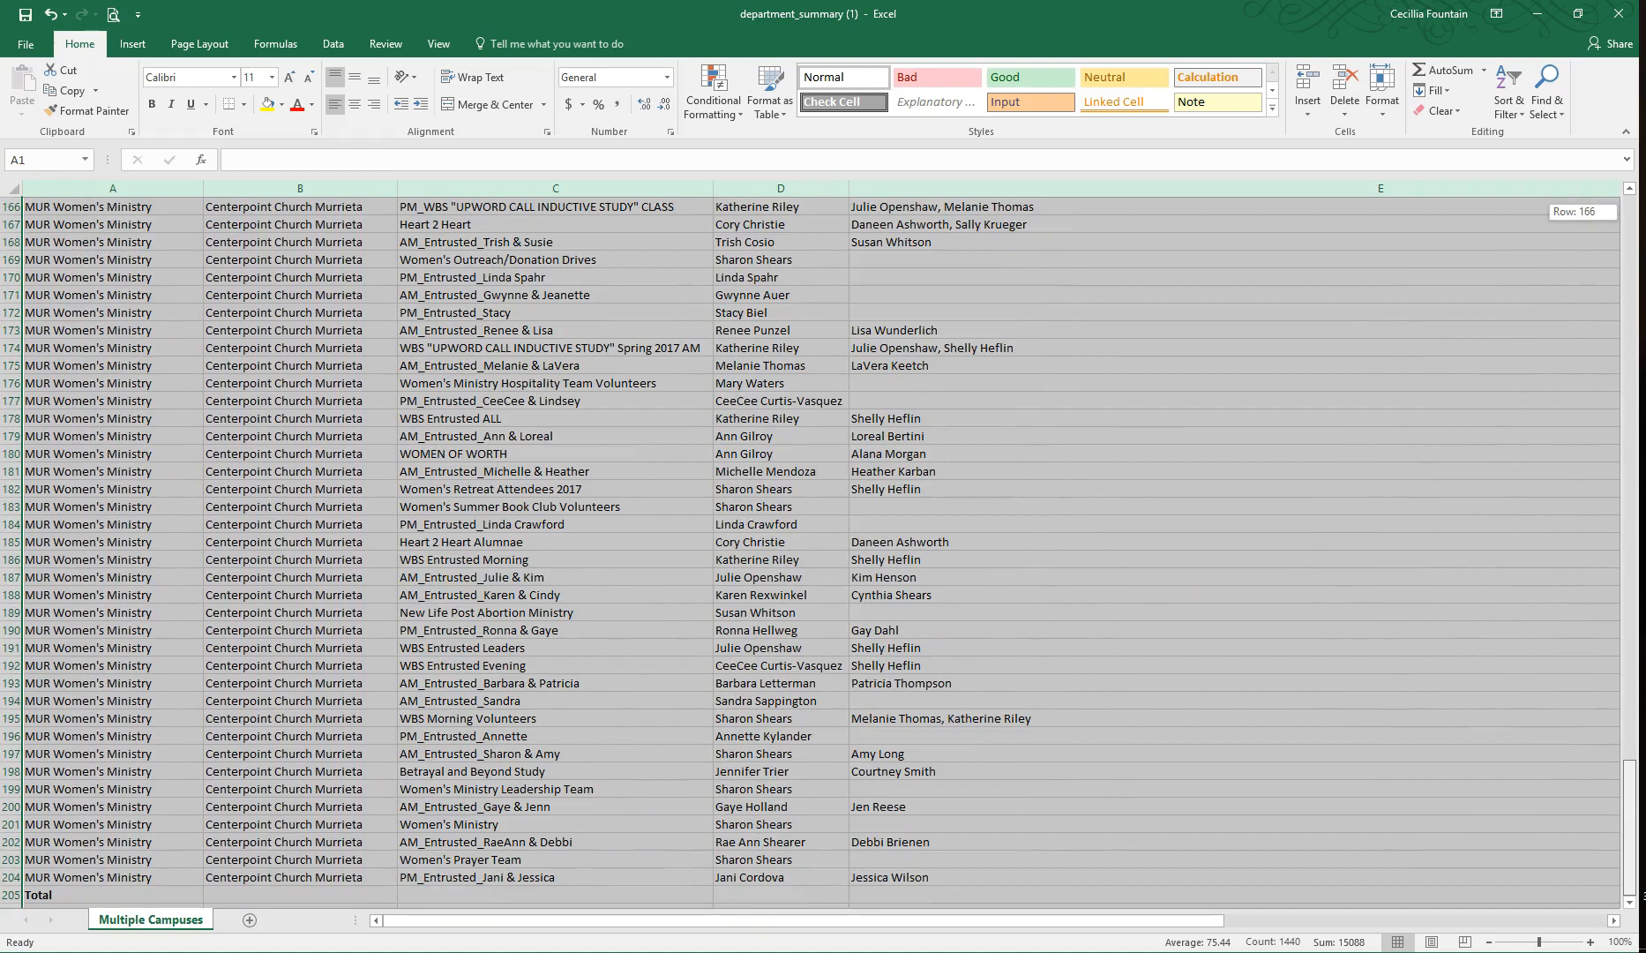
pyautogui.moveTo(1634, 814); pyautogui.dragTo(1638, 205)
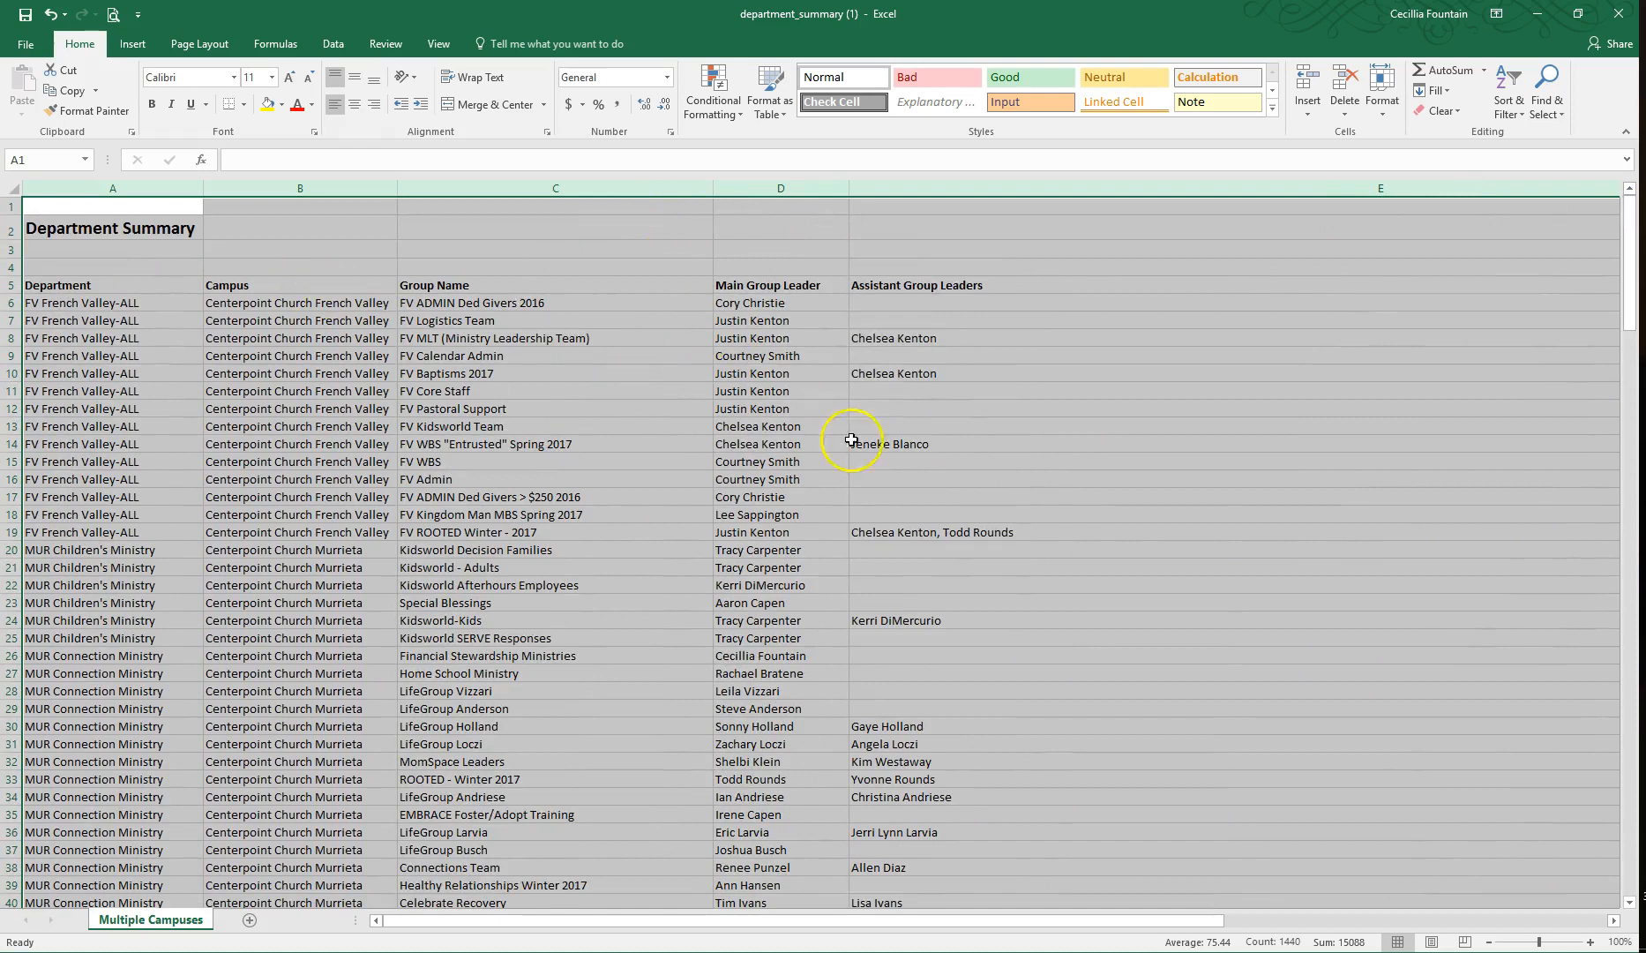
# Step: Resize the report's columns to one uniform width and wrap the text in the Assistant Group Leaders column
pyautogui.moveTo(912, 920); pyautogui.dragTo(1144, 922)
pyautogui.moveTo(1221, 187); pyautogui.dragTo(351, 278)
pyautogui.click(350, 278)
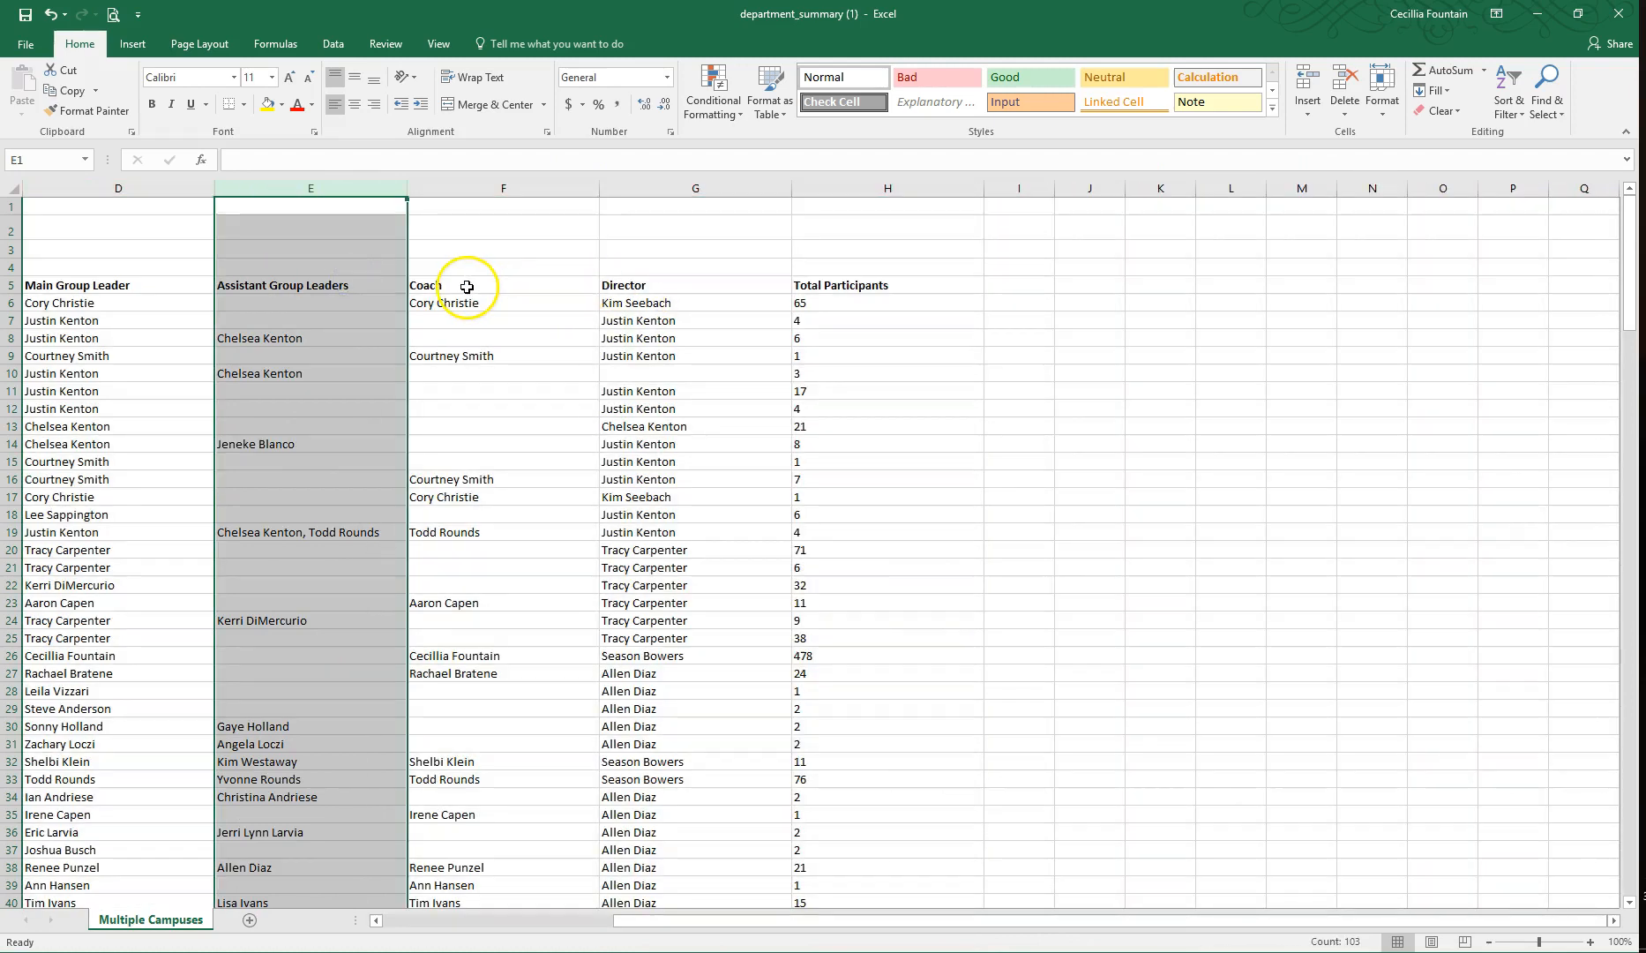
pyautogui.click(483, 81)
# Step: Delete rows 1 to 4 above the column headings, including the Department Summary title
pyautogui.moveTo(15, 268); pyautogui.dragTo(16, 205)
pyautogui.rightClick(87, 220)
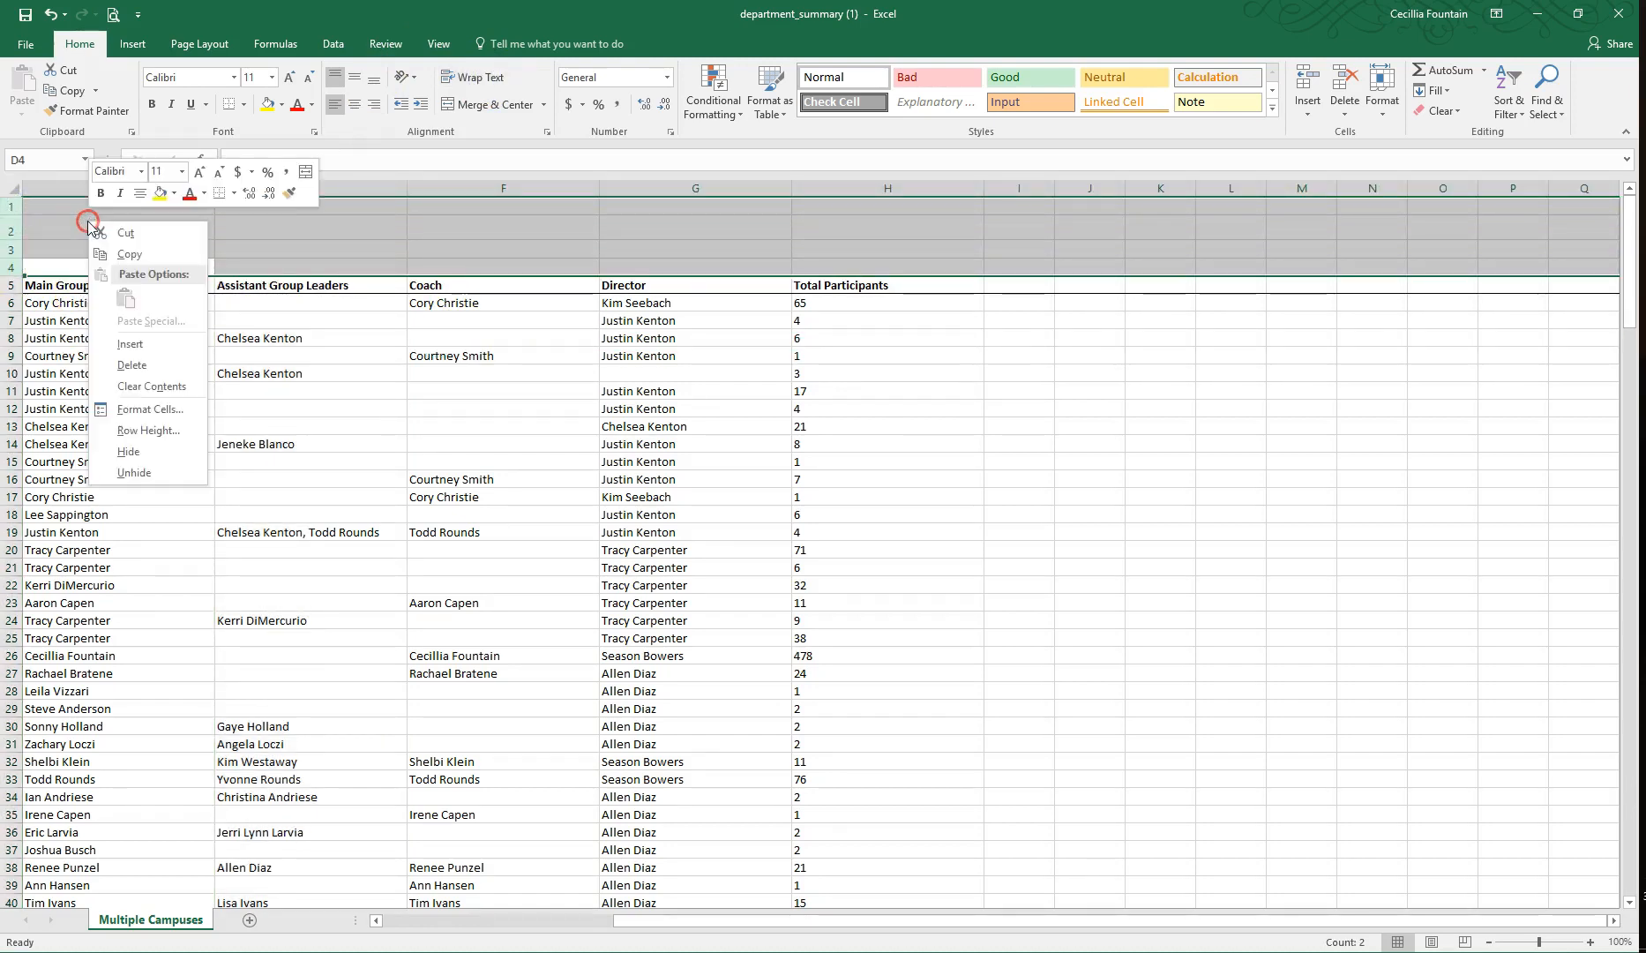
pyautogui.click(139, 357)
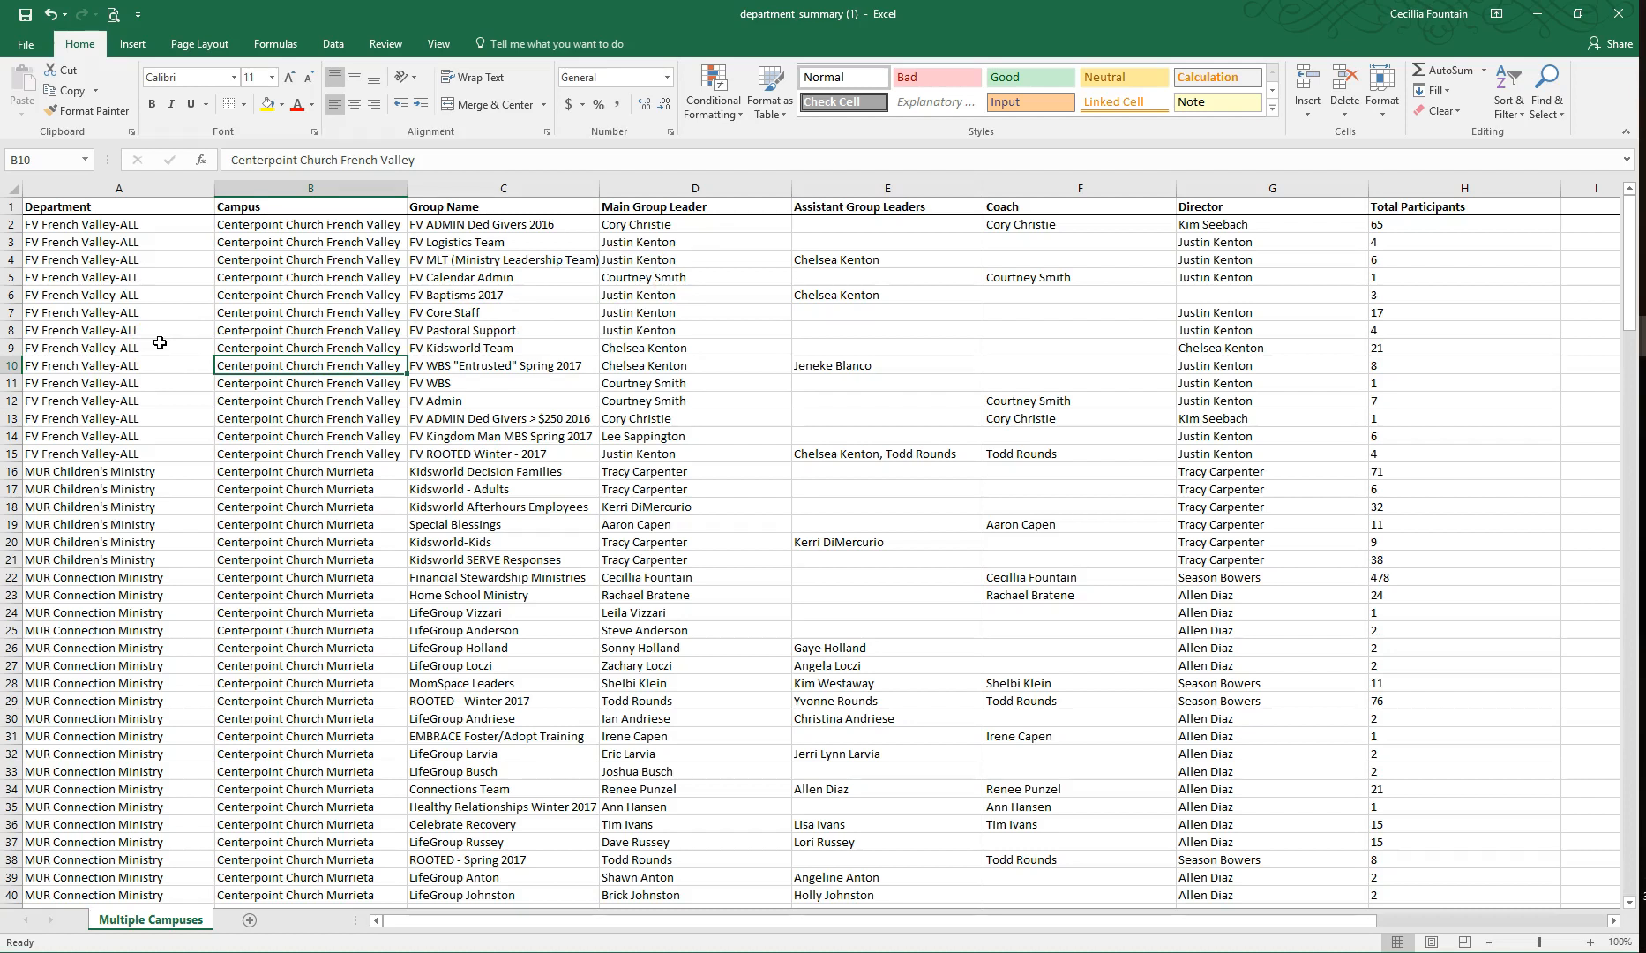
# Step: Sort the whole sheet by Group Name from A to Z
pyautogui.click(11, 190)
pyautogui.click(1508, 101)
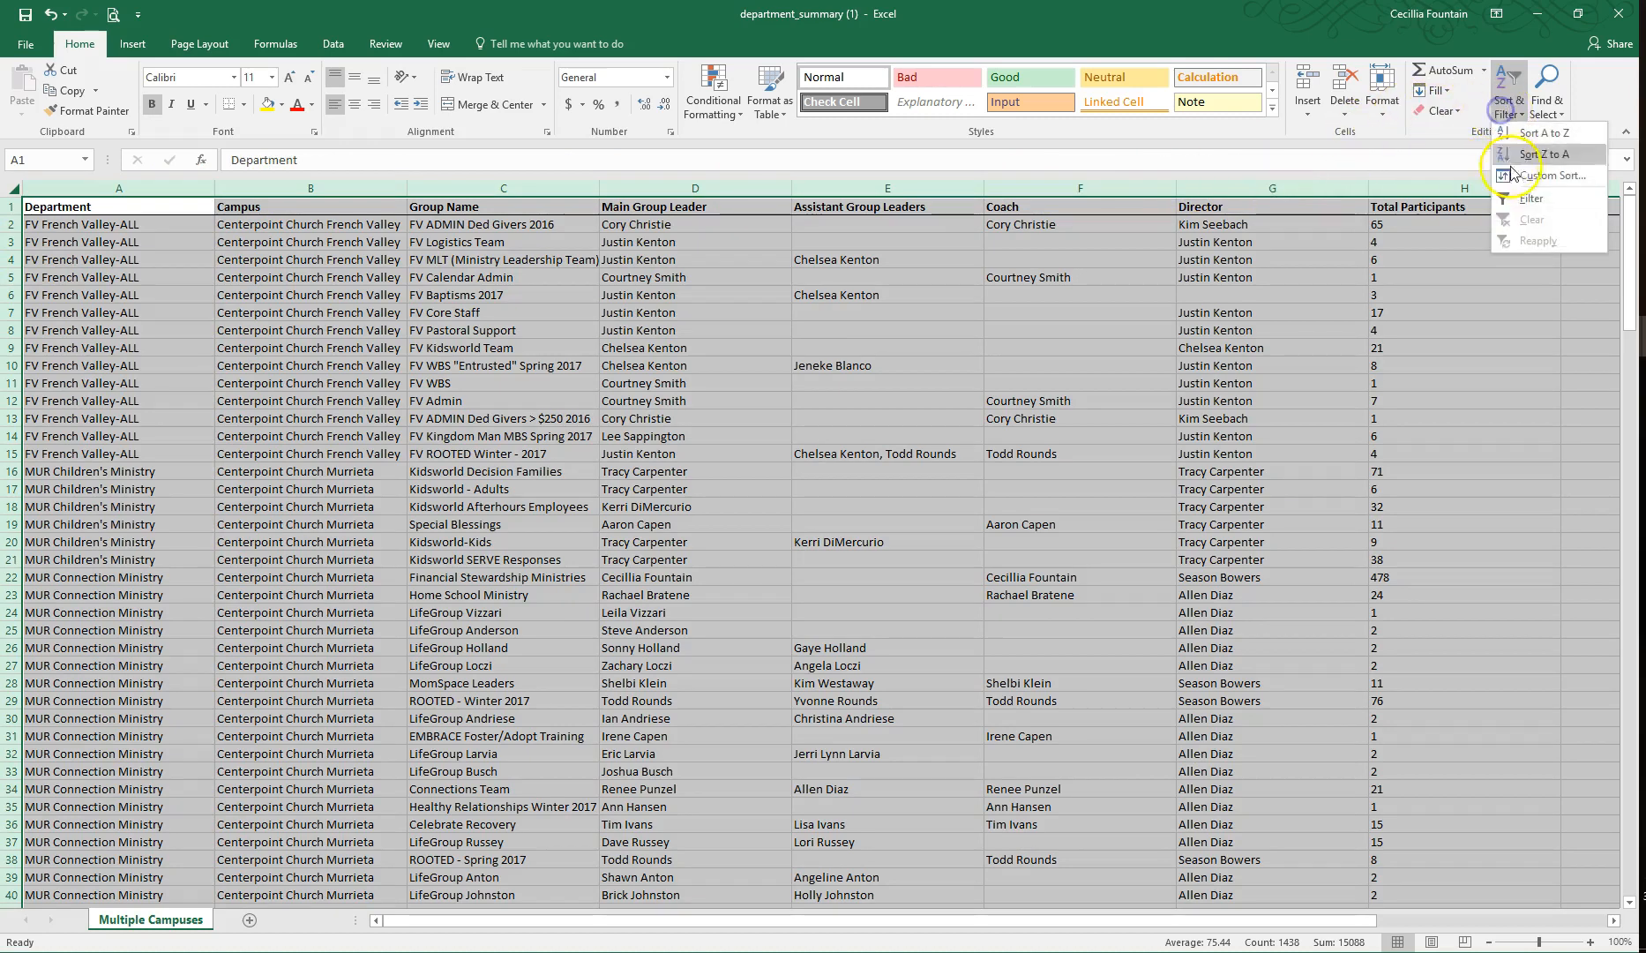
pyautogui.click(1535, 148)
pyautogui.click(1012, 422)
pyautogui.click(957, 460)
pyautogui.press('Return')
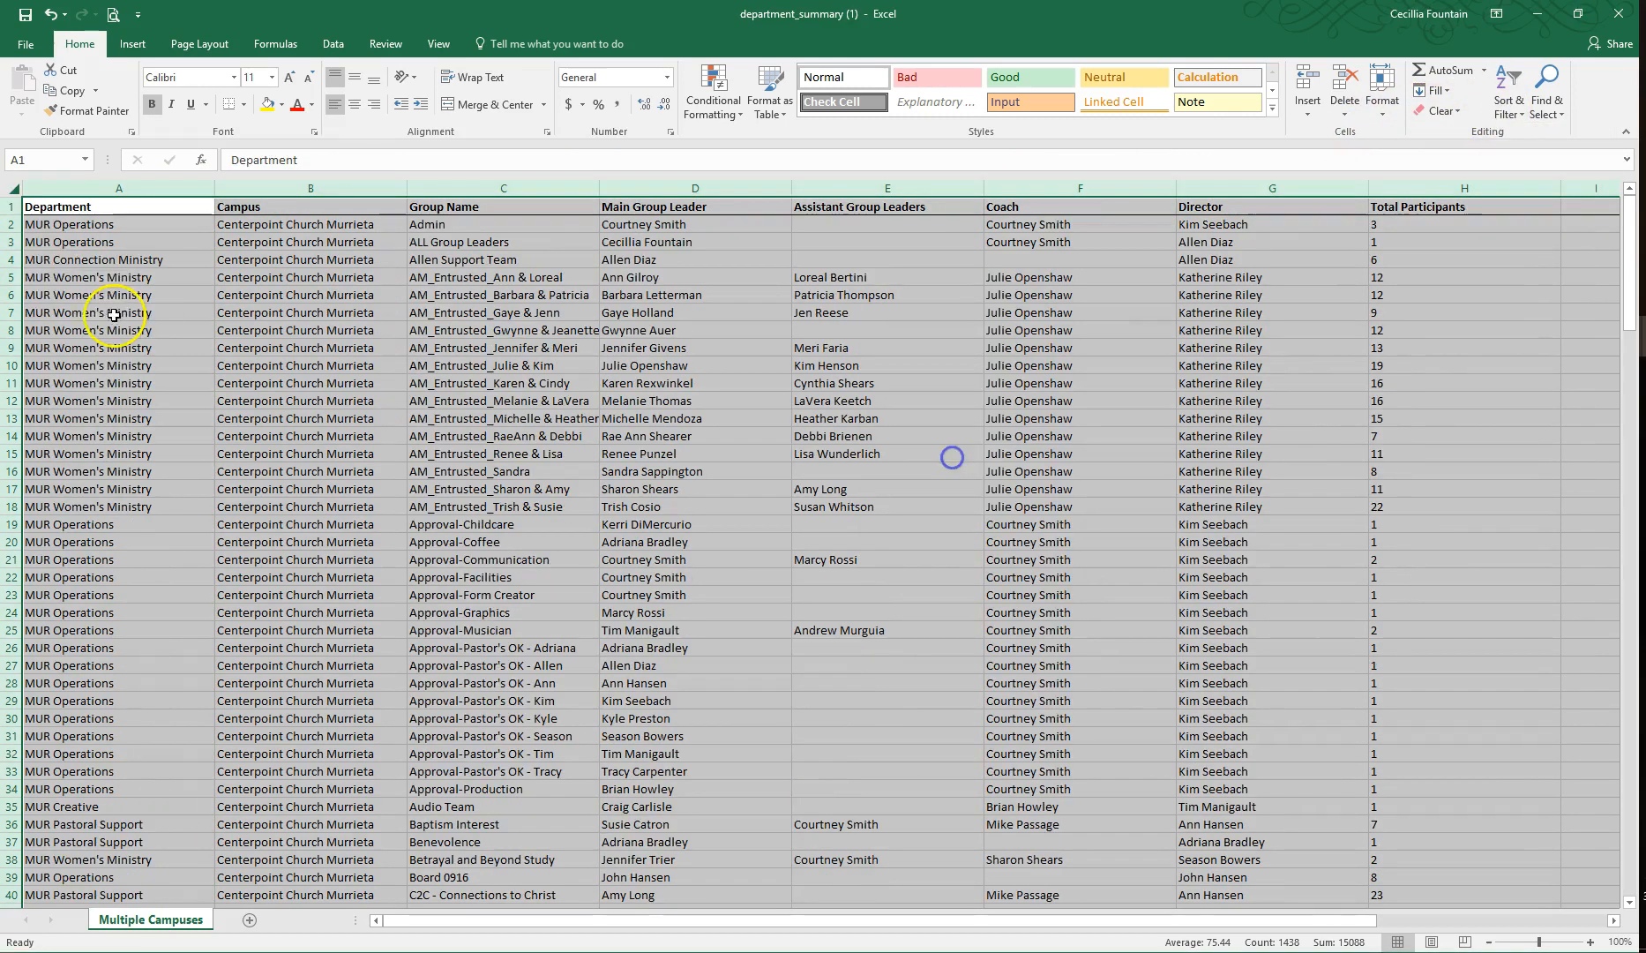
# Step: Delete the block of AM_Entrusted group rows and the block of Approval group rows
pyautogui.click(7, 277)
pyautogui.moveTo(7, 277); pyautogui.dragTo(11, 506)
pyautogui.rightClick(112, 423)
pyautogui.click(133, 564)
pyautogui.moveTo(7, 277); pyautogui.dragTo(9, 542)
pyautogui.rightClick(176, 412)
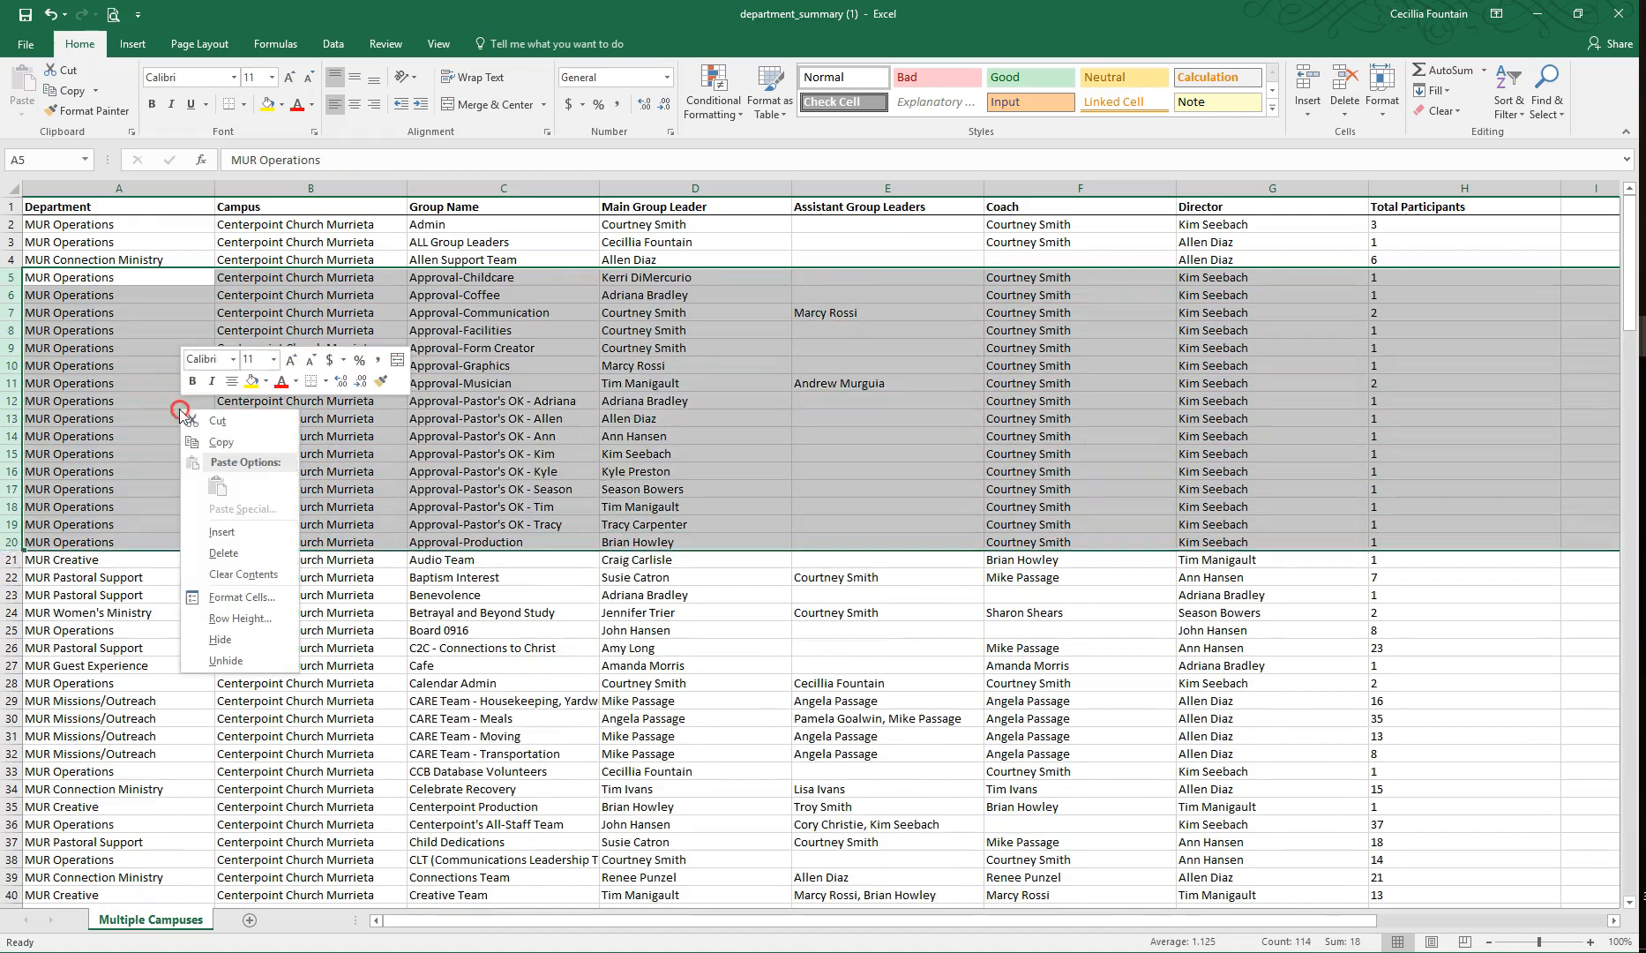
pyautogui.click(214, 552)
# Step: Delete the block of rows whose group names start with PM_
pyautogui.scroll(-12, 154, 415)
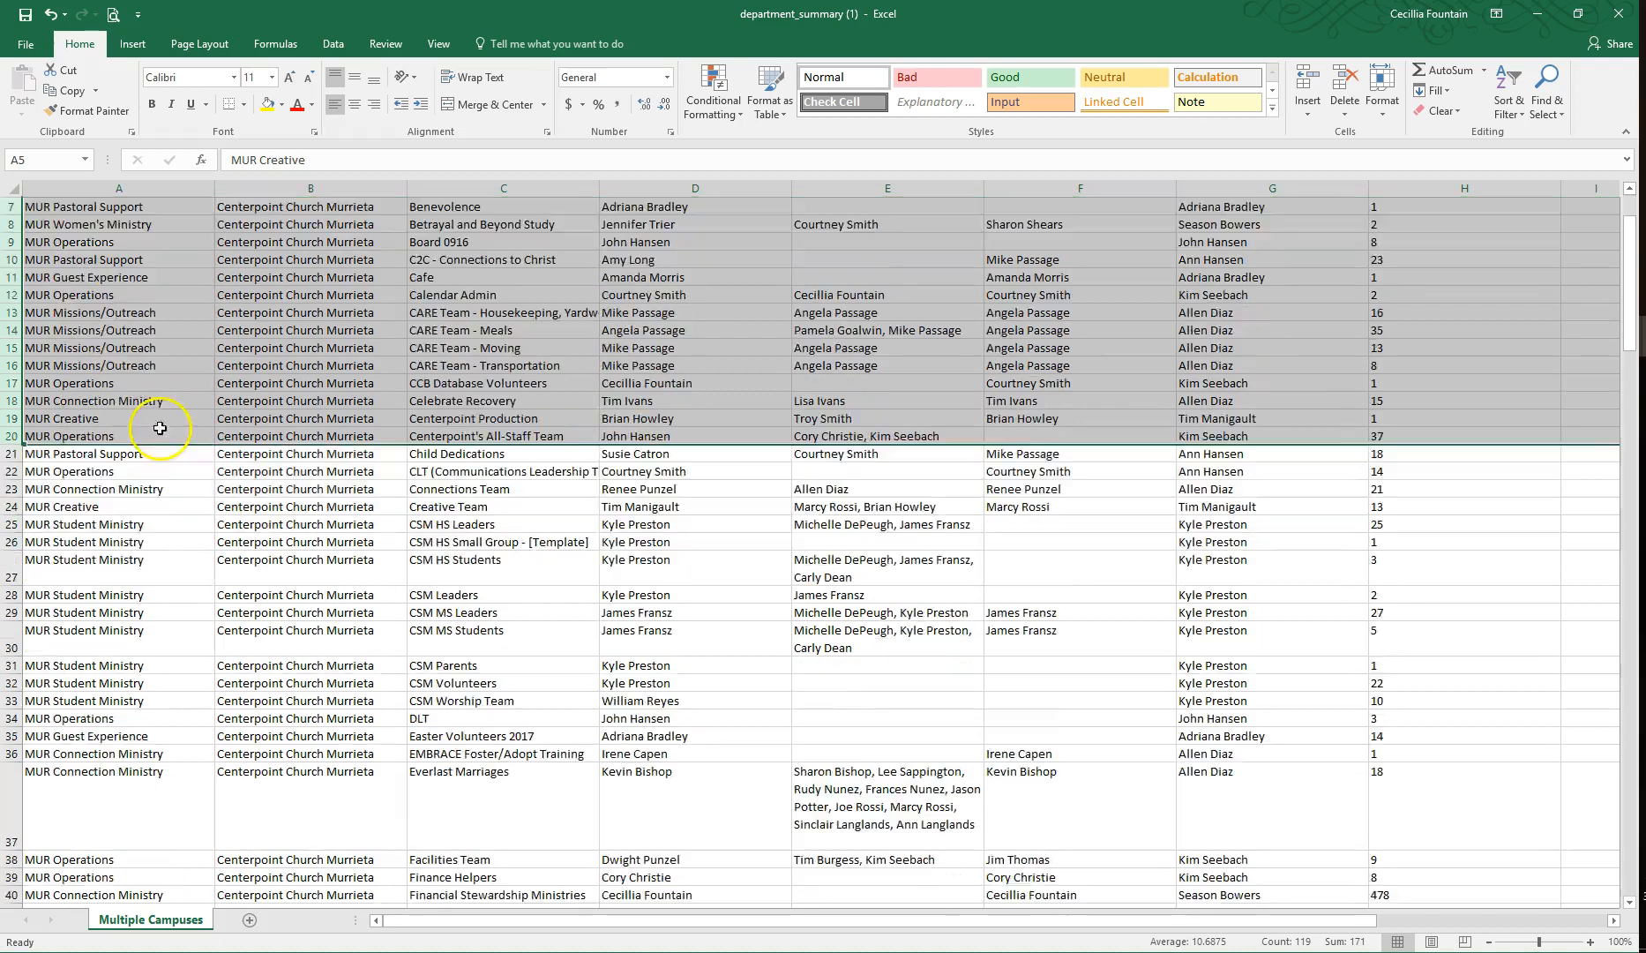
pyautogui.scroll(-20, 146, 476)
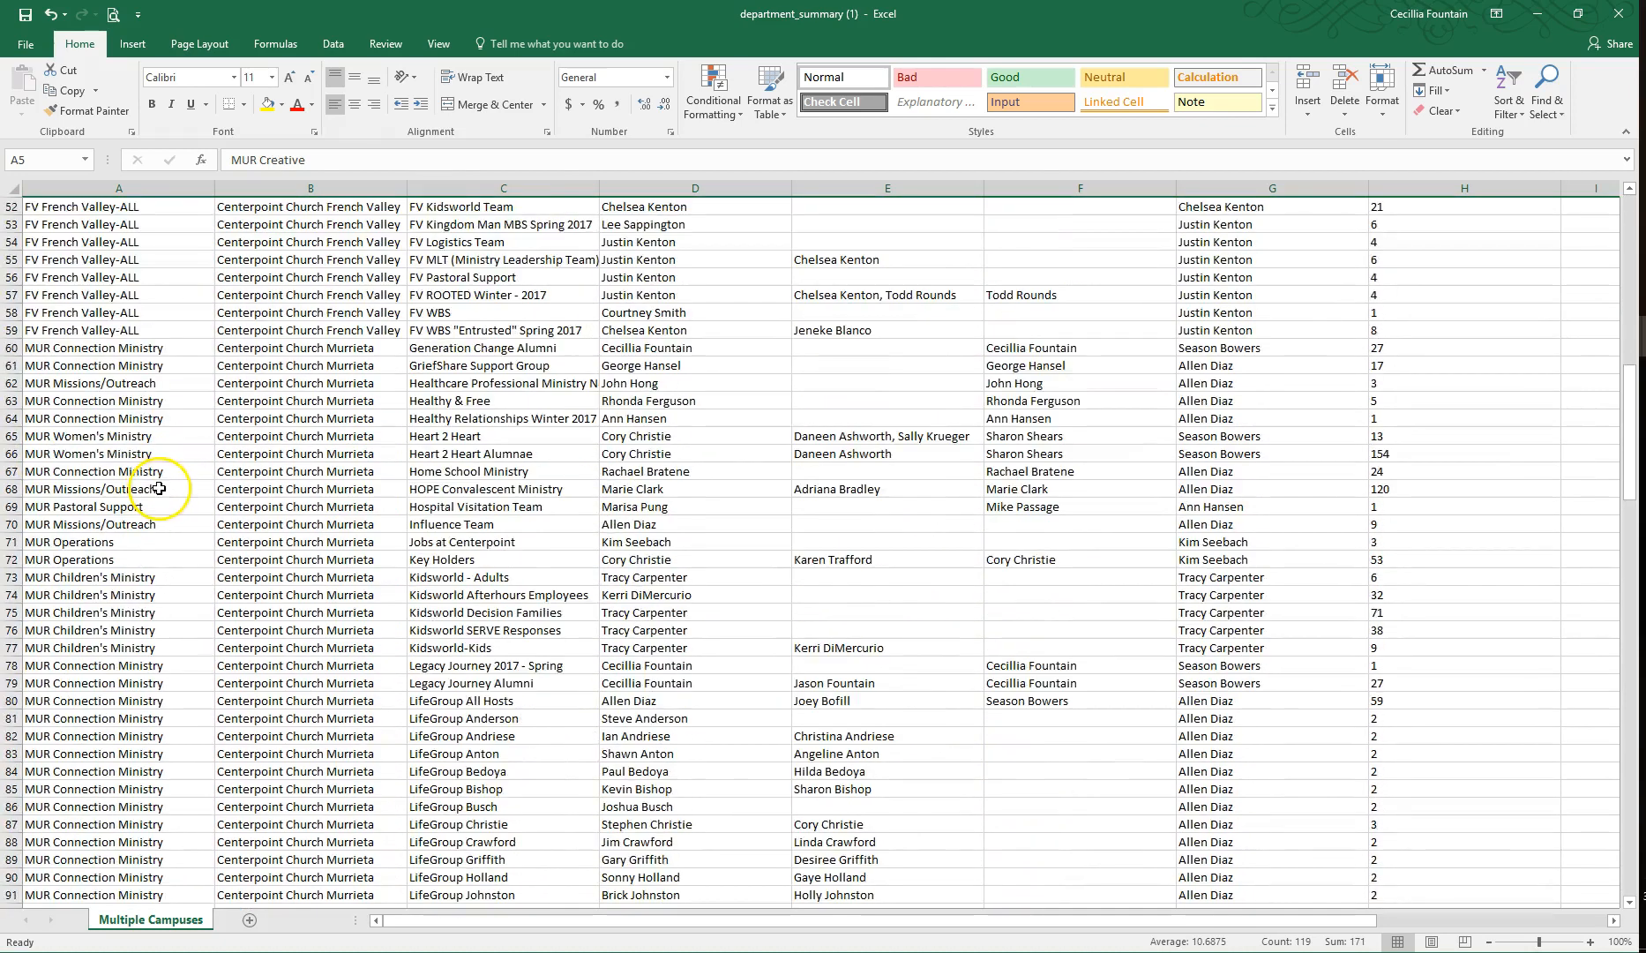
pyautogui.moveTo(13, 259); pyautogui.dragTo(12, 413)
pyautogui.rightClick(126, 370)
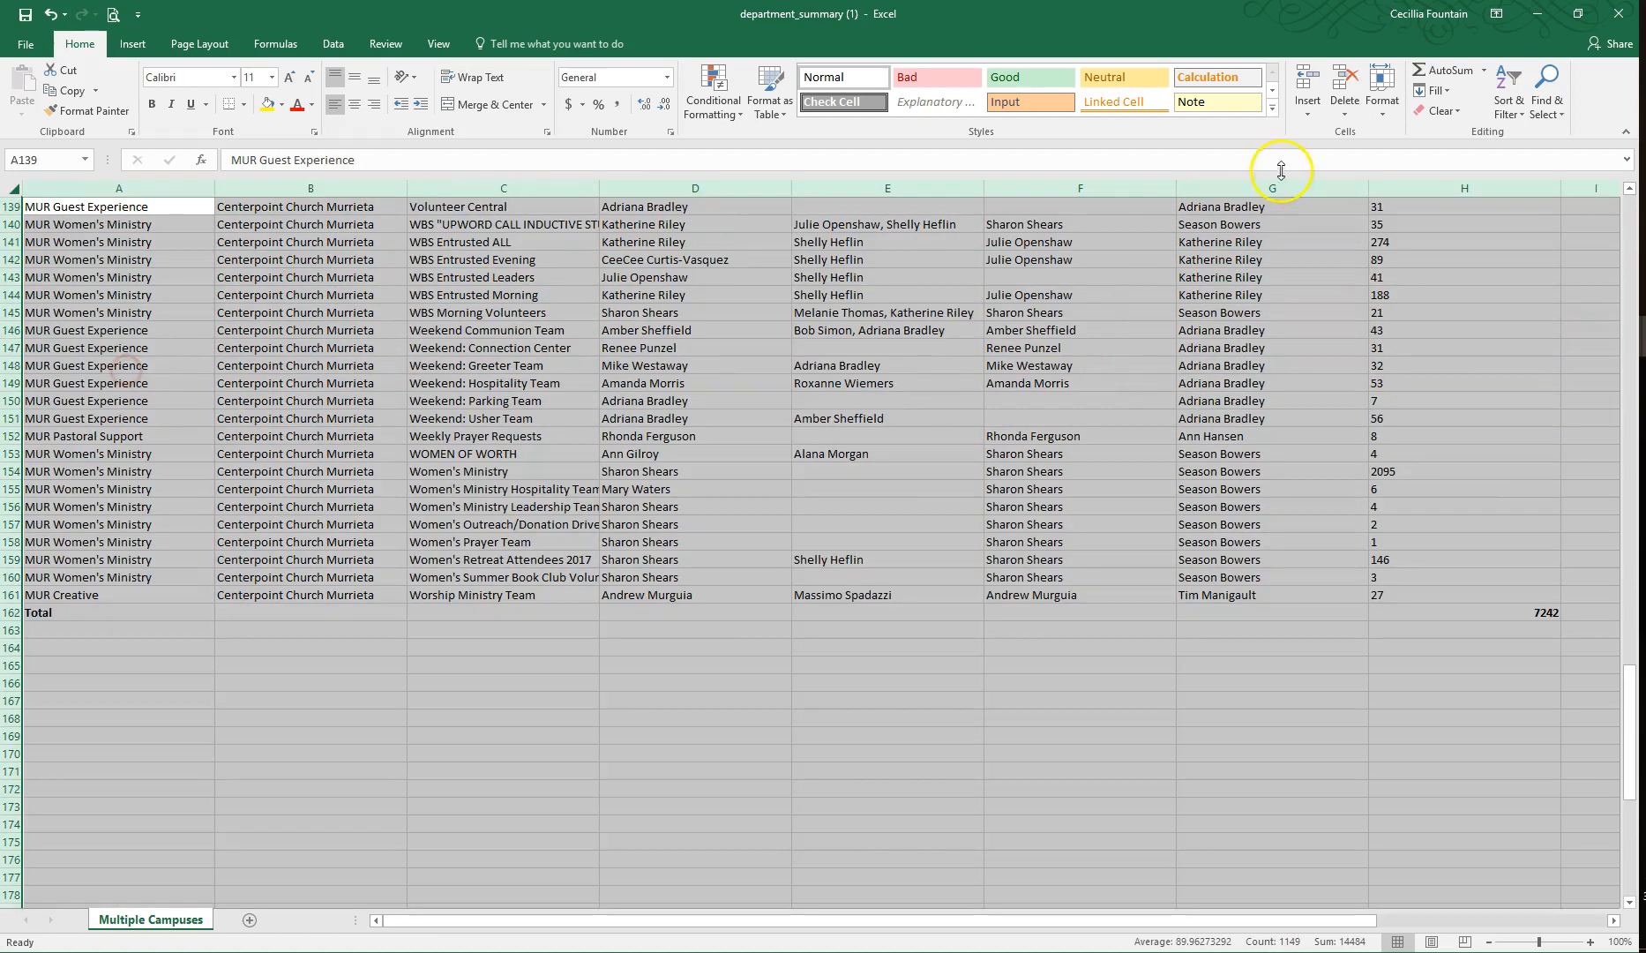
pyautogui.click(1509, 99)
pyautogui.click(1542, 176)
pyautogui.click(1005, 422)
pyautogui.click(1334, 554)
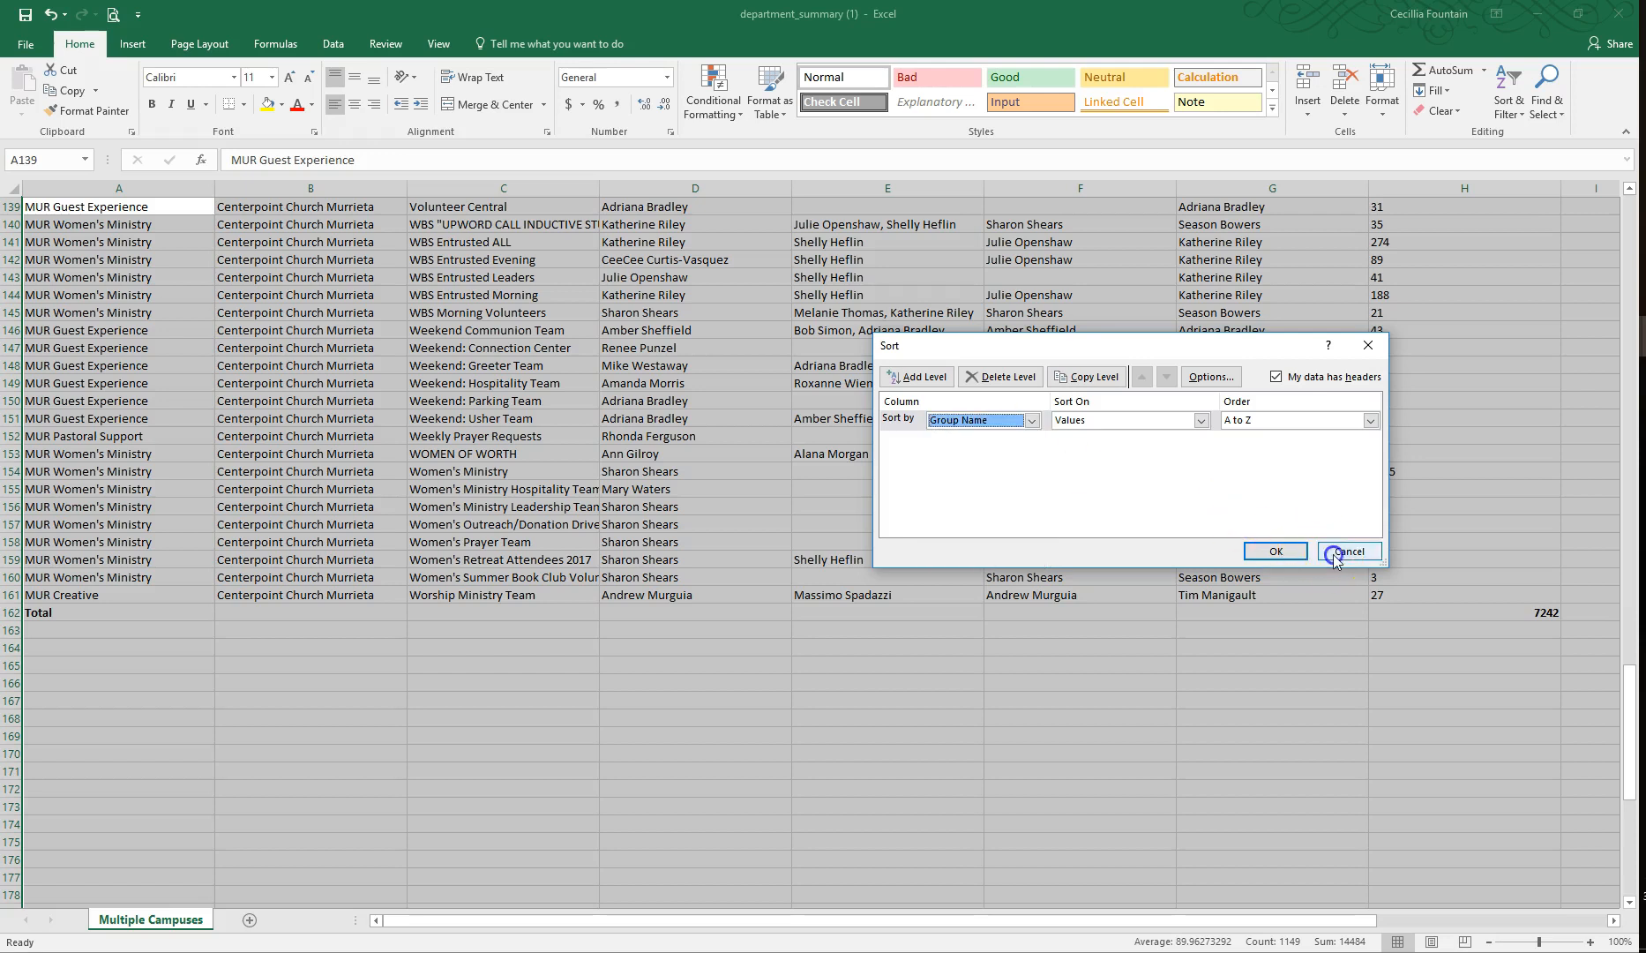
pyautogui.scroll(2, 566, 393)
pyautogui.click(1314, 556)
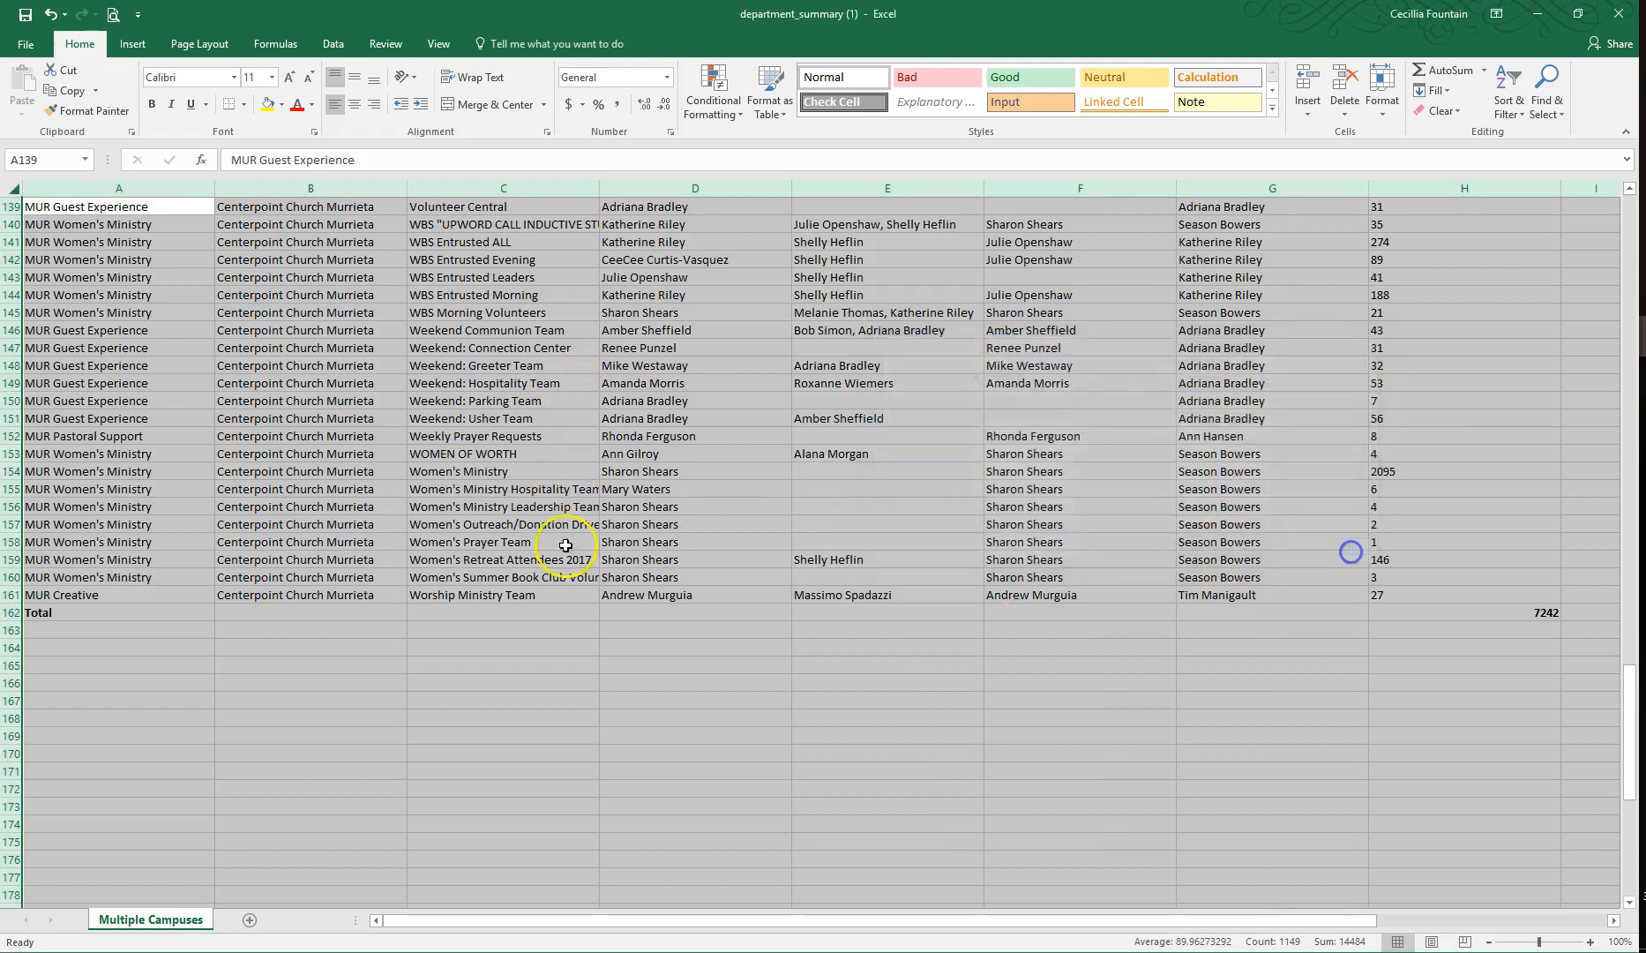
# Step: Delete all the LifeGroup rows, 80 to 103, starting with LifeGroup All Hosts
pyautogui.scroll(20, 538, 509)
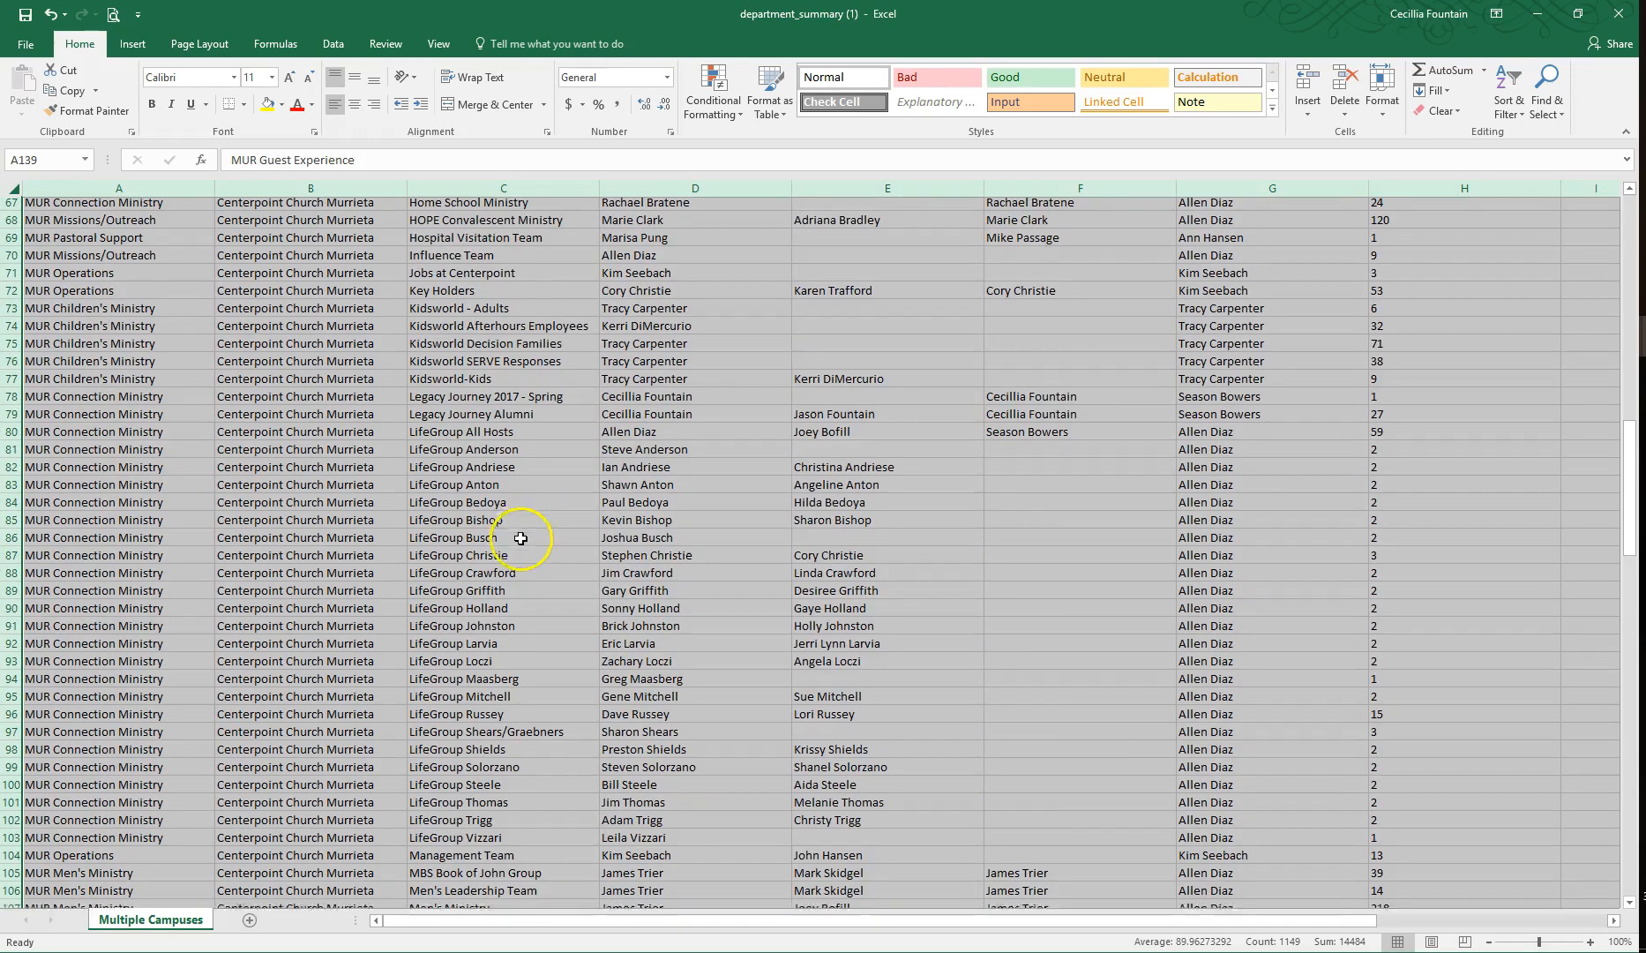
pyautogui.scroll(-2, 525, 536)
pyautogui.moveTo(13, 736); pyautogui.dragTo(13, 328)
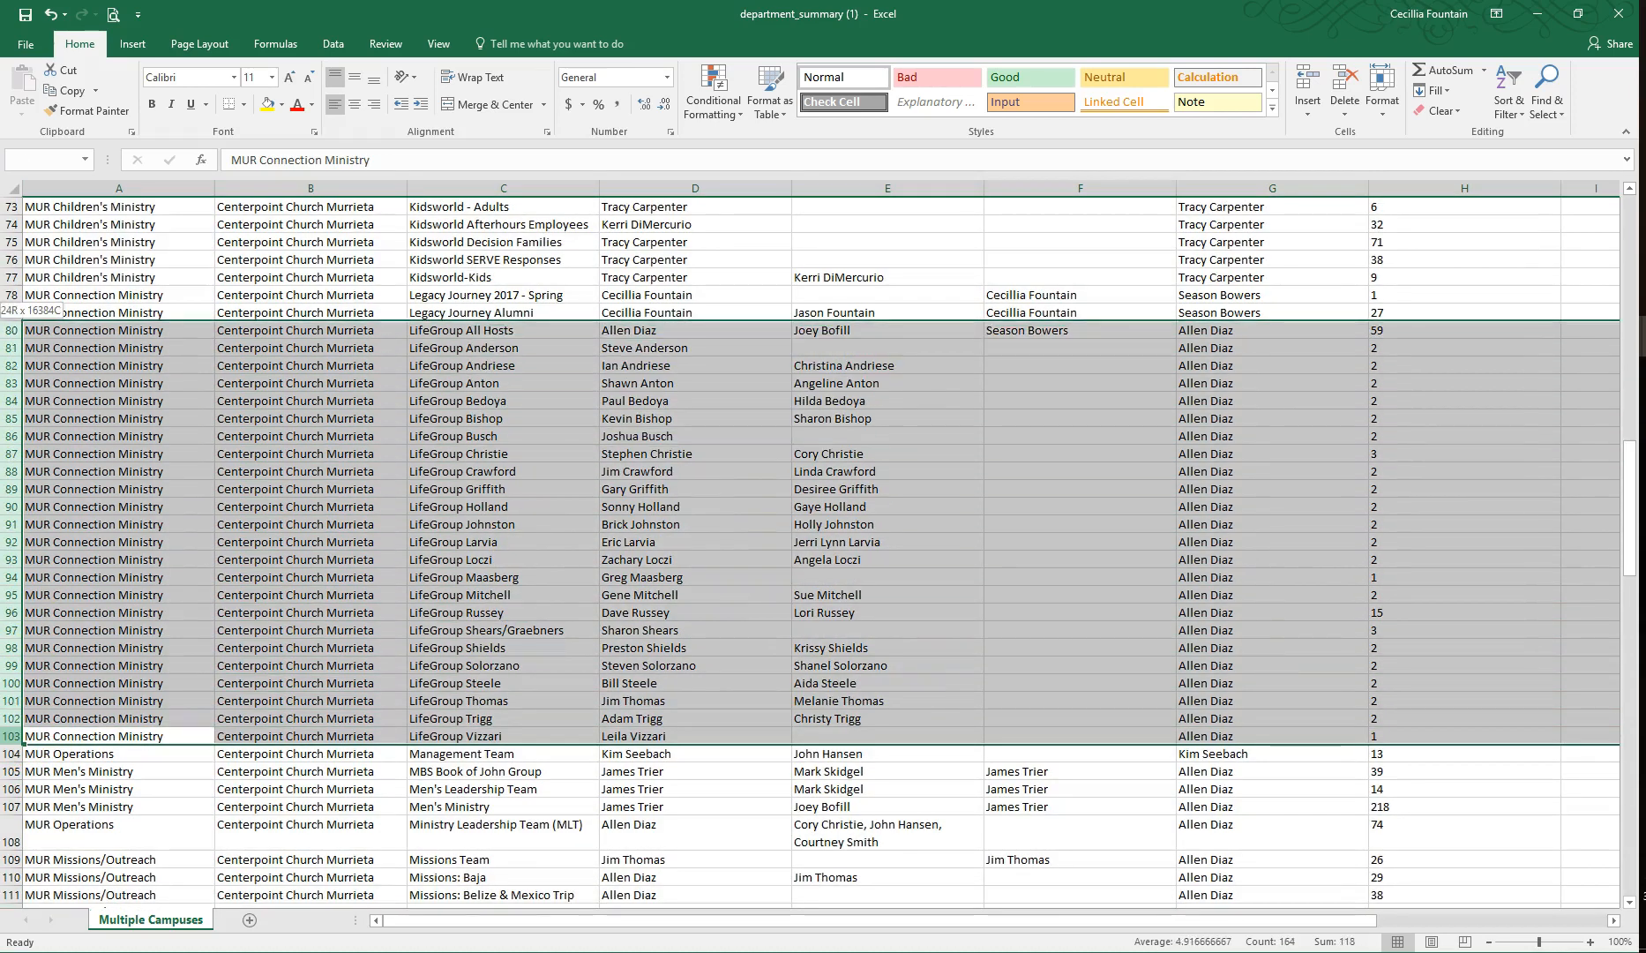
pyautogui.rightClick(235, 394)
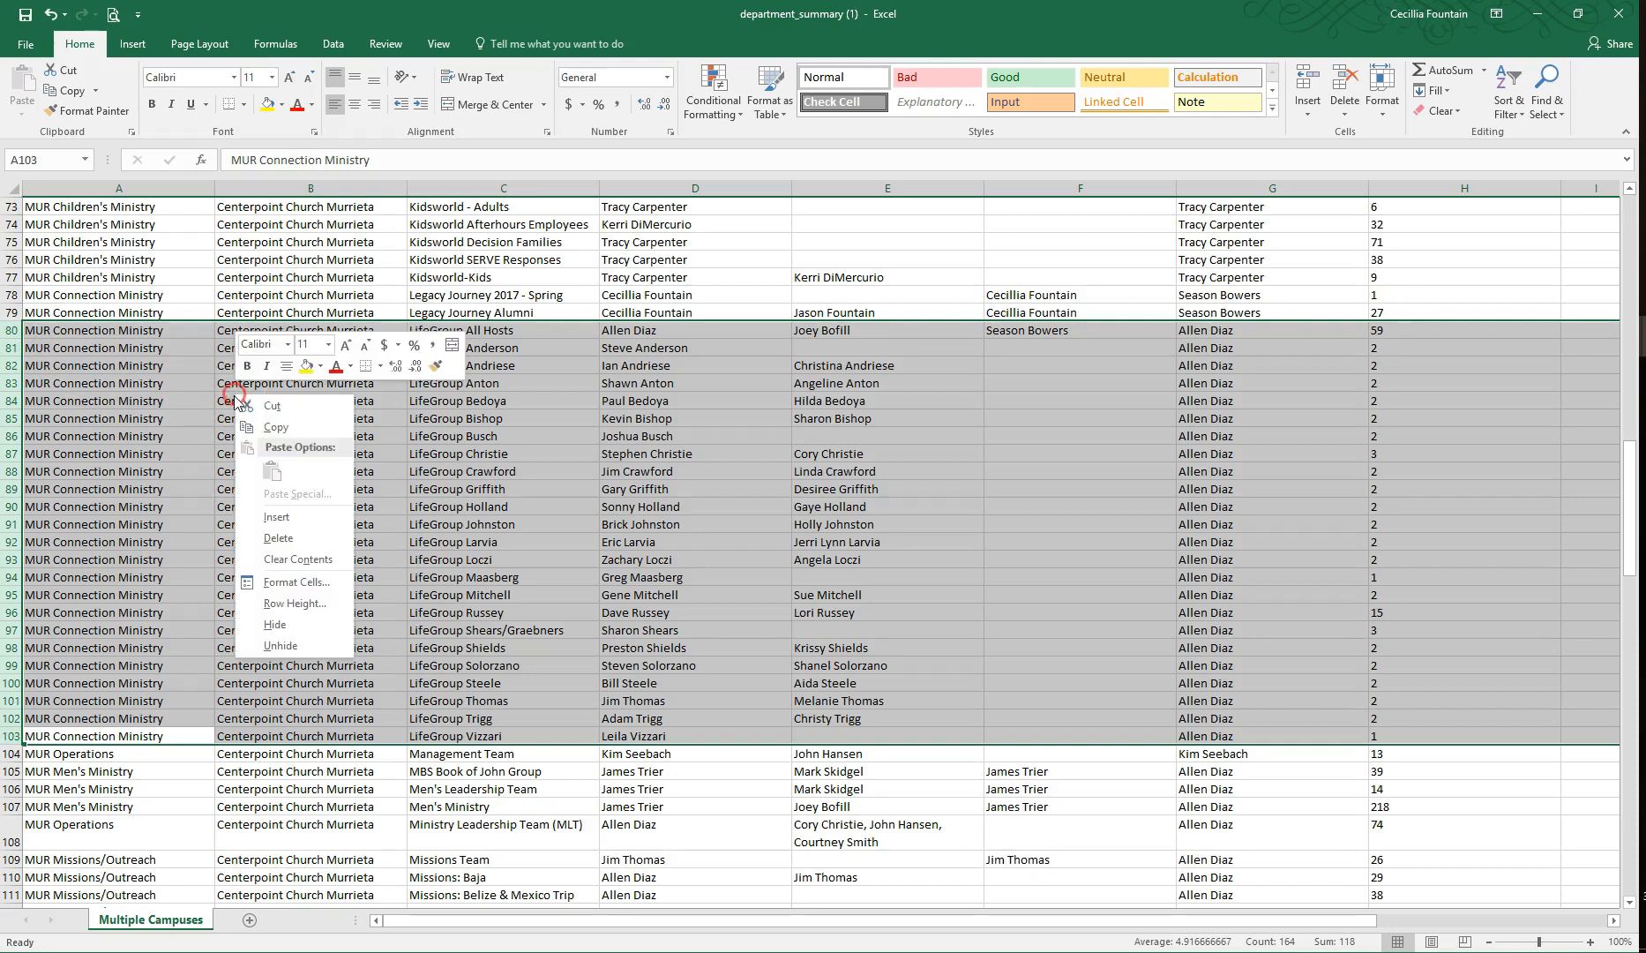
pyautogui.click(279, 537)
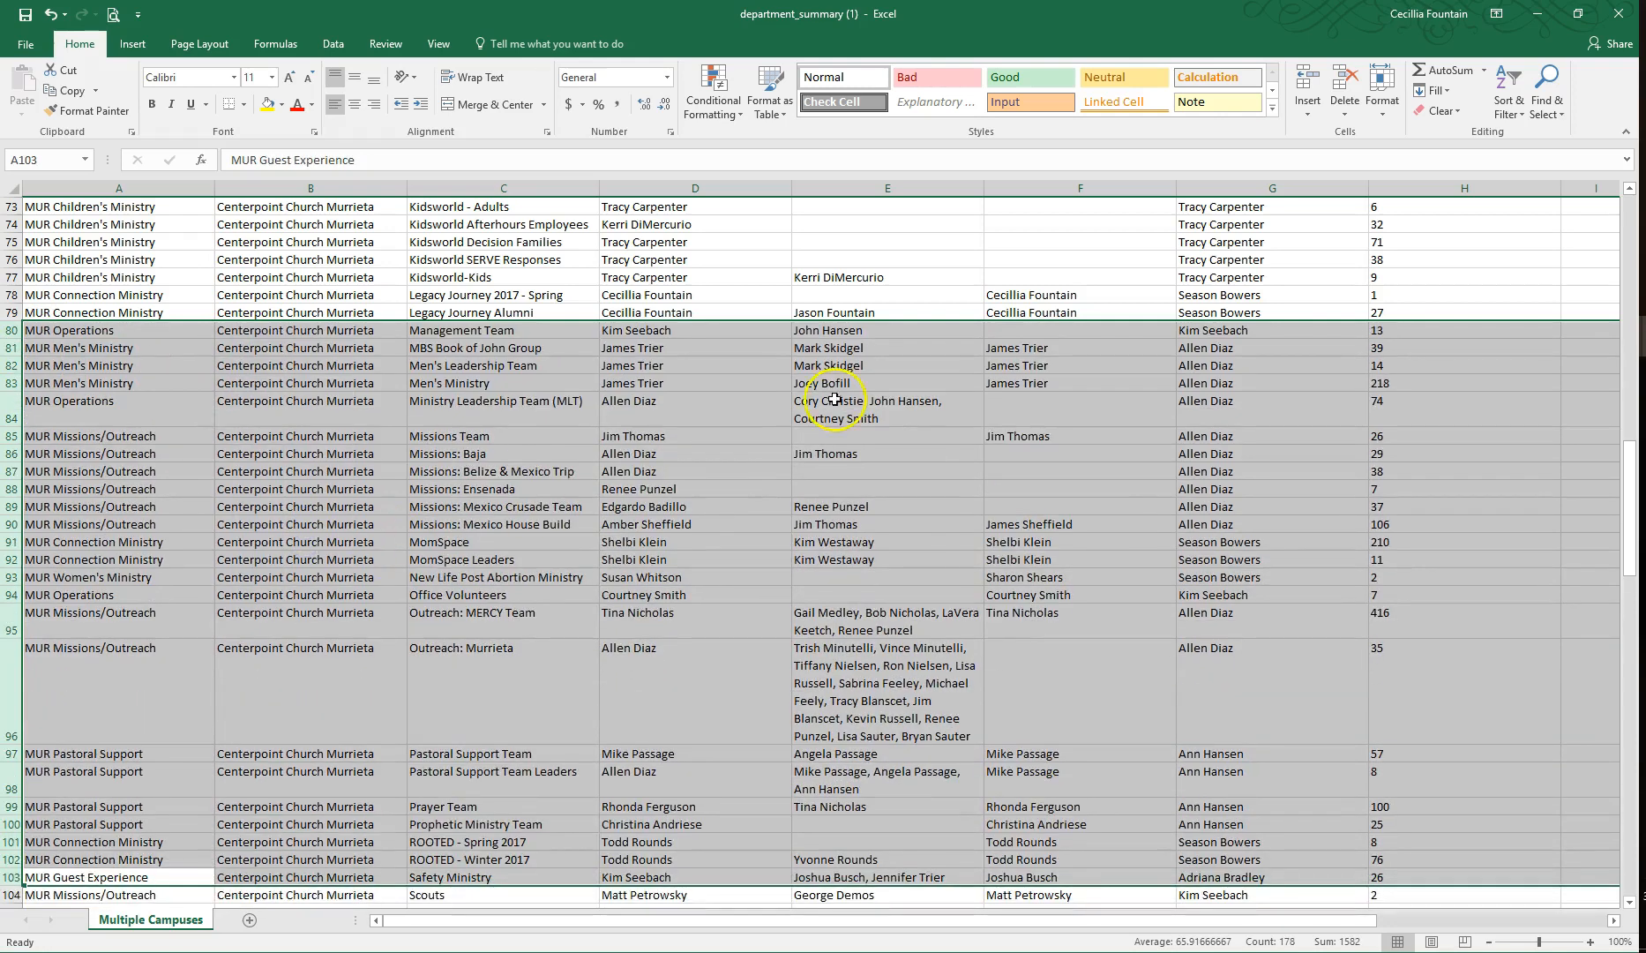
# Step: Sort the whole sheet by Department from A to Z
pyautogui.hotkey('ctrl', 'a')
pyautogui.click(1508, 99)
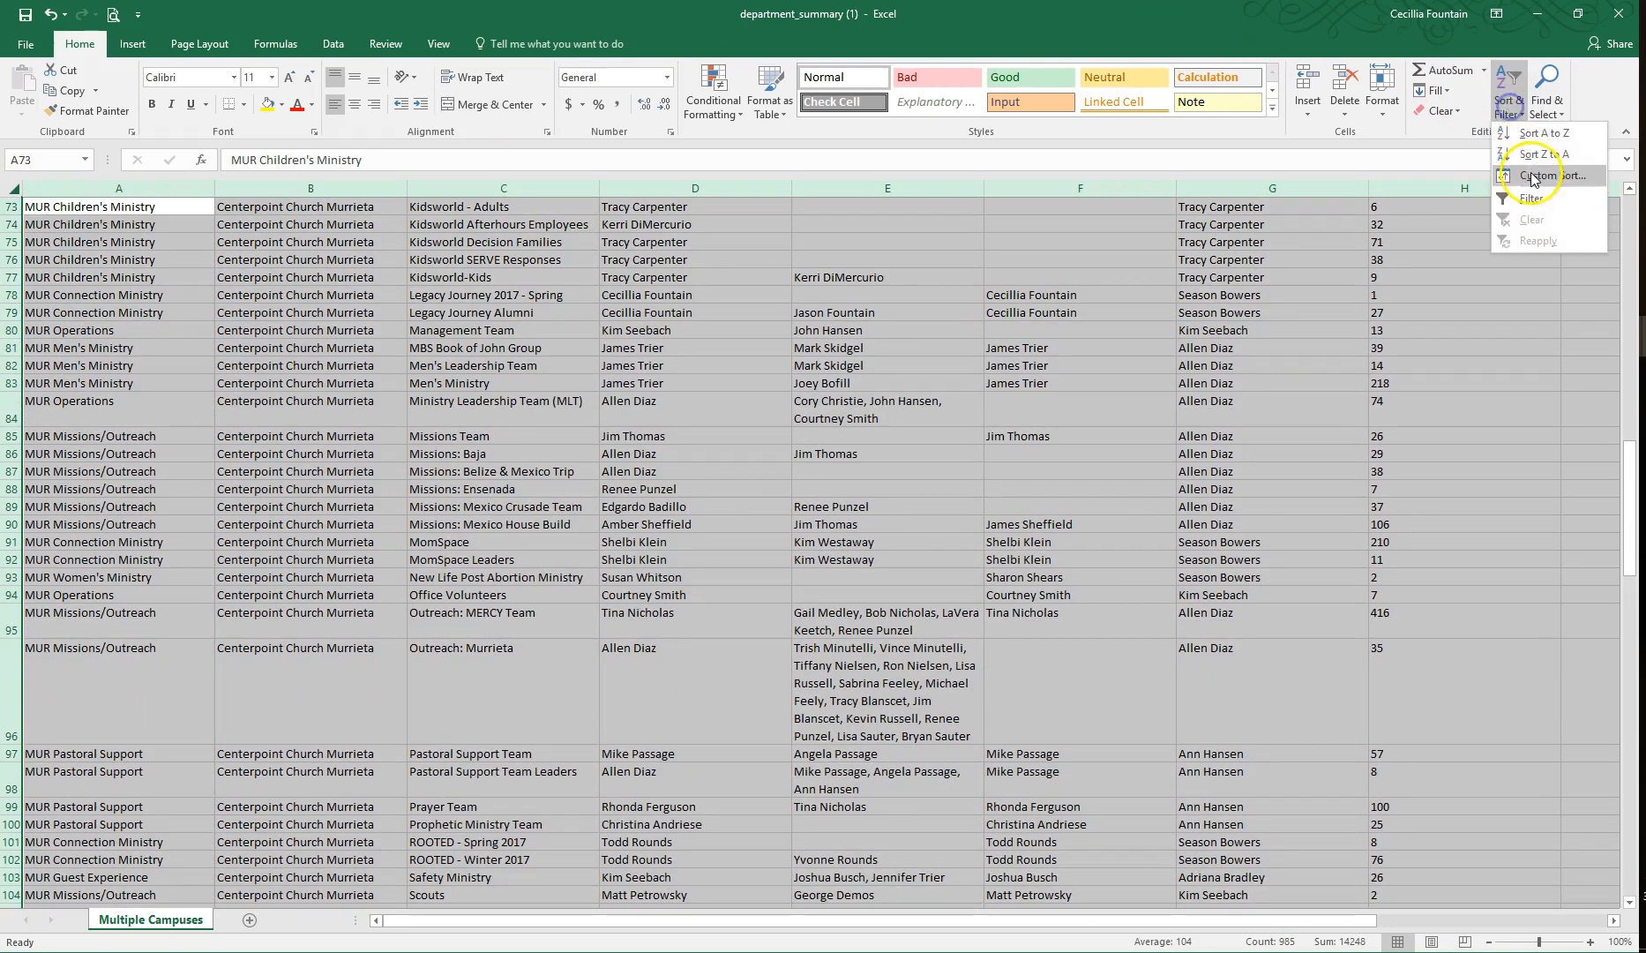
pyautogui.click(1534, 181)
pyautogui.click(1032, 421)
pyautogui.moveTo(1040, 468); pyautogui.dragTo(1040, 442)
pyautogui.click(1000, 436)
pyautogui.click(1275, 550)
# Step: Delete the MUR Women's Ministry rows 120 to 130 and 132 to 137, keeping only the main Women's Ministry group
pyautogui.scroll(-13, 548, 587)
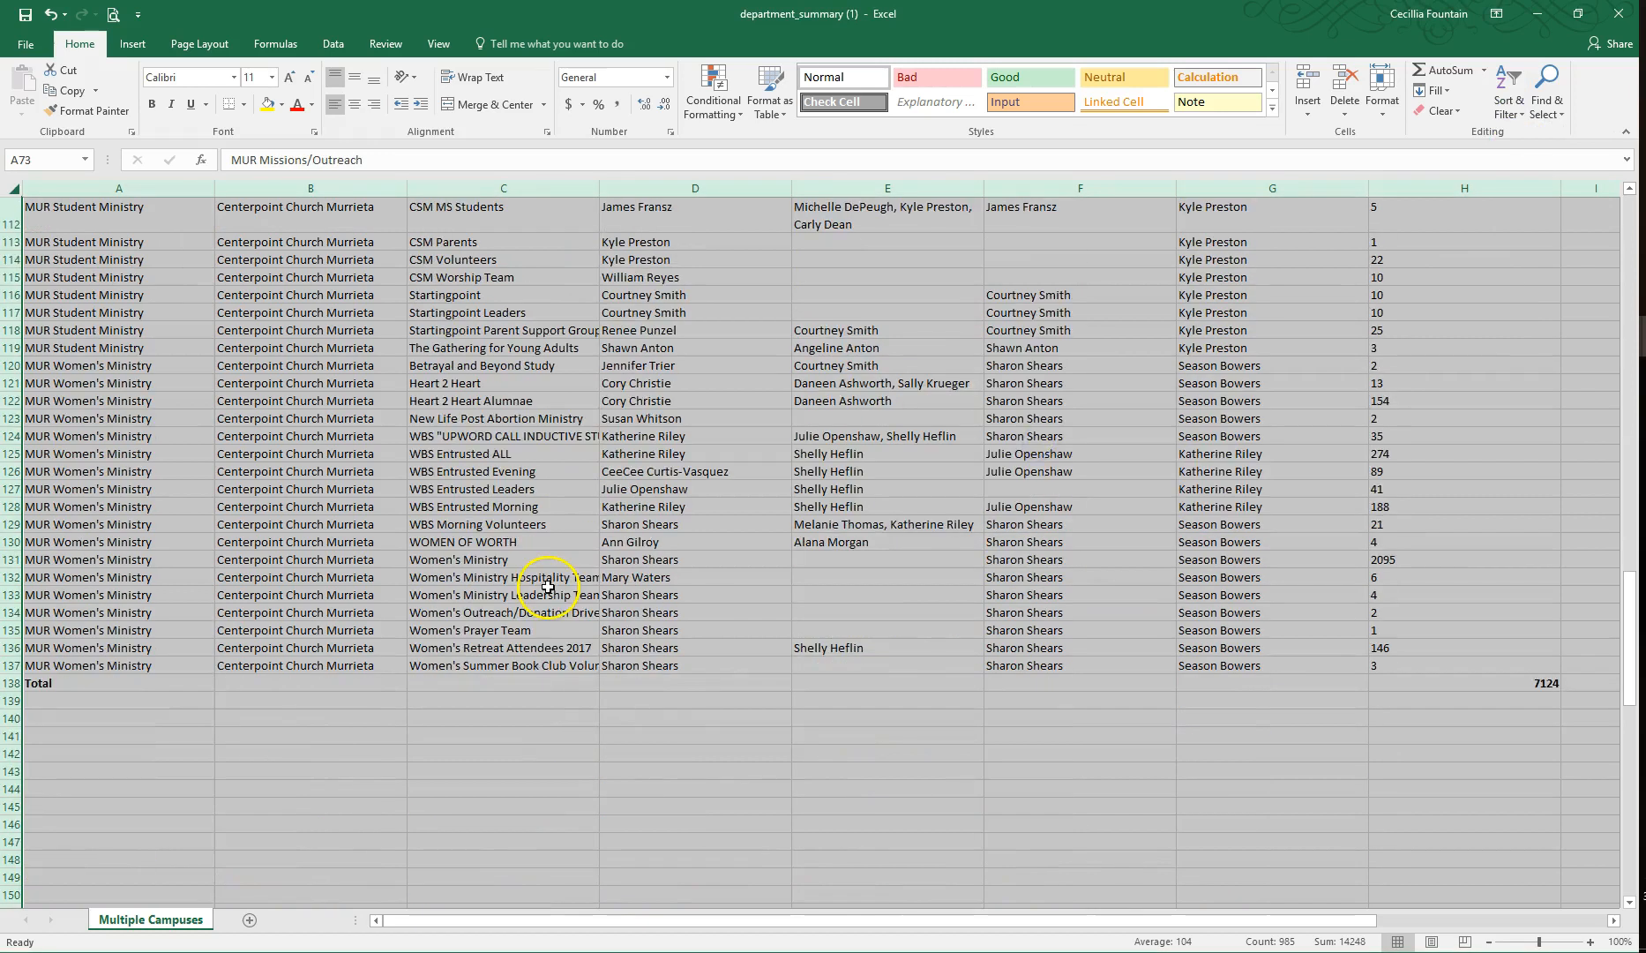
pyautogui.scroll(1, 548, 588)
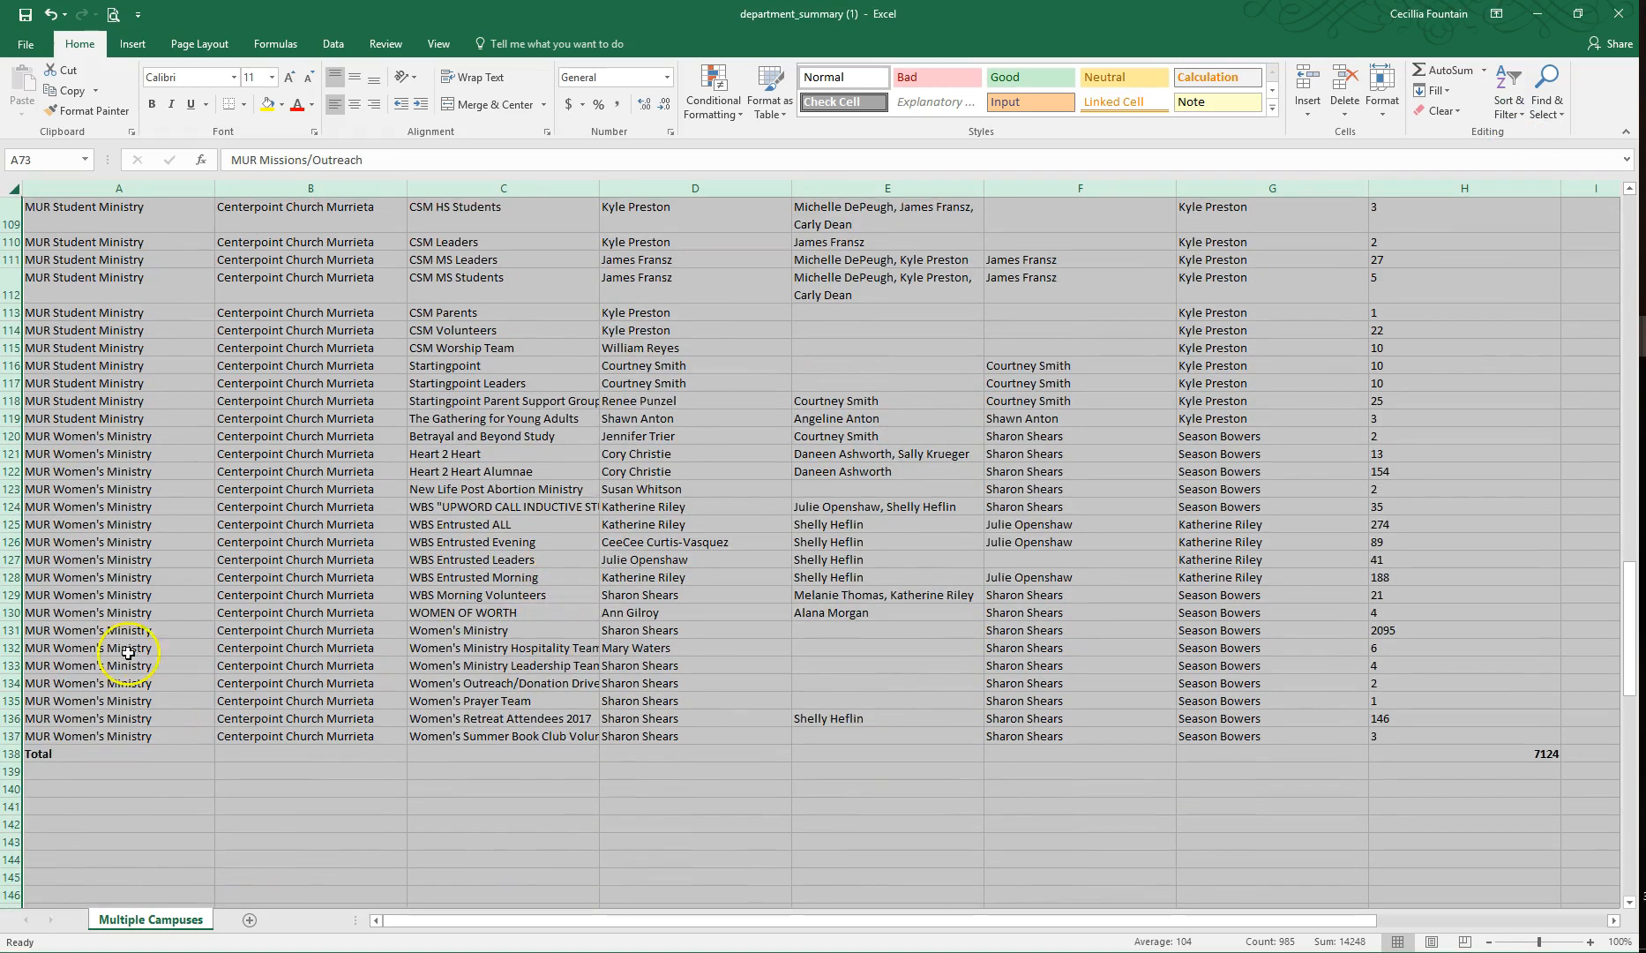
pyautogui.moveTo(12, 434); pyautogui.dragTo(9, 738)
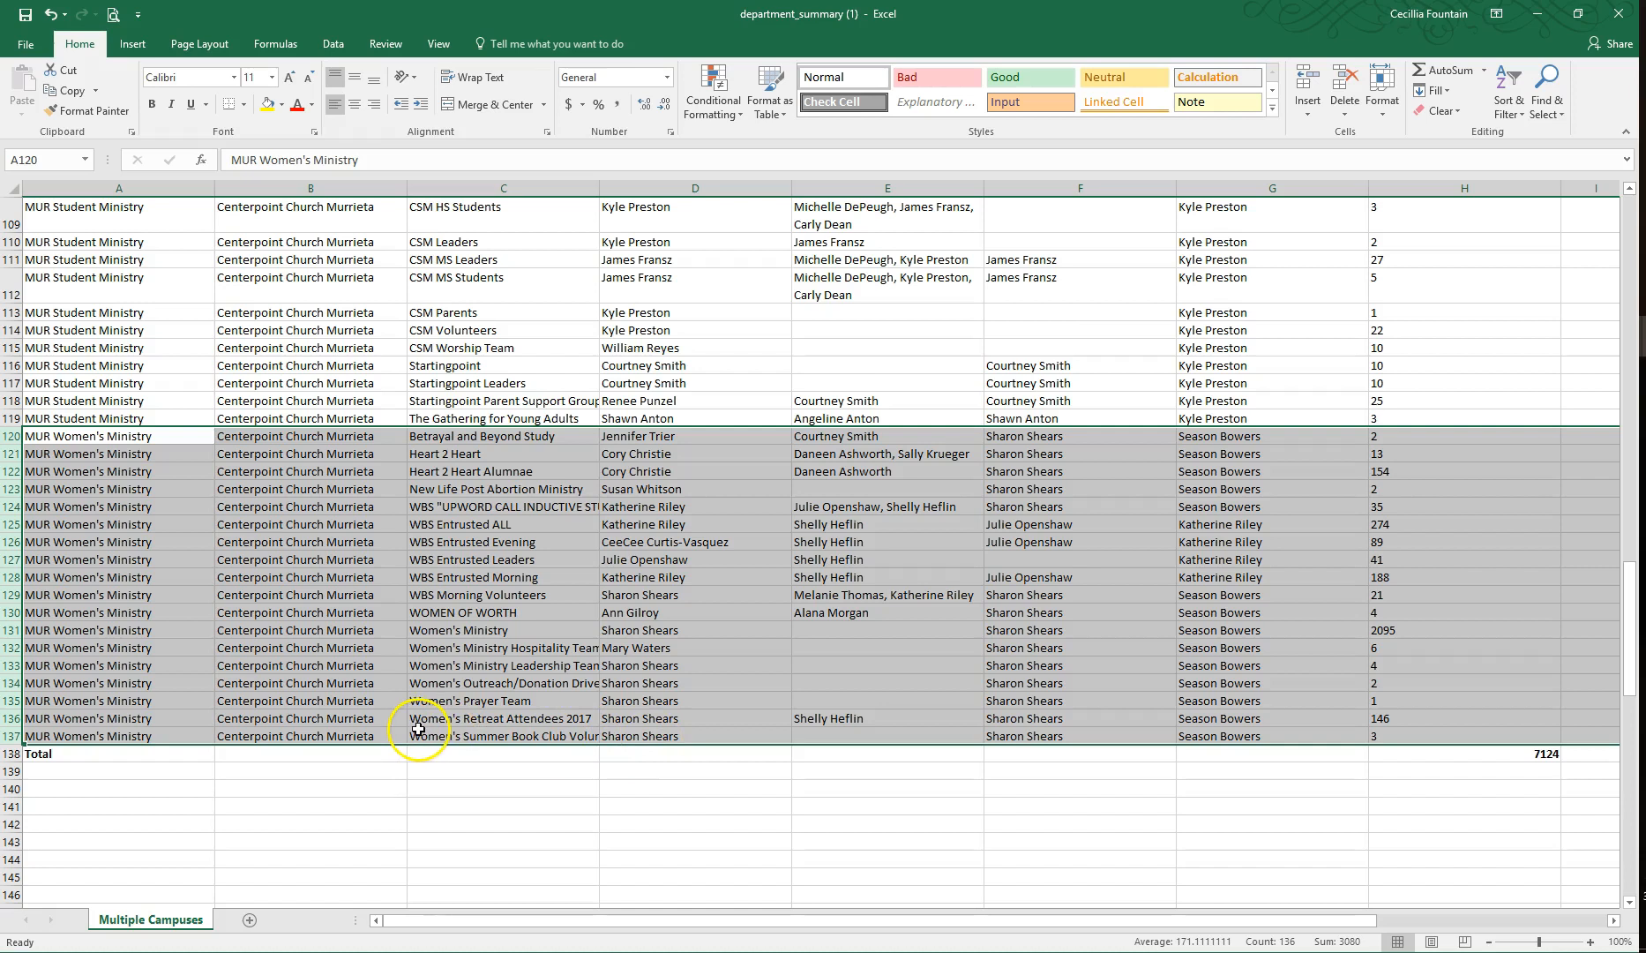
pyautogui.moveTo(12, 648); pyautogui.dragTo(13, 735)
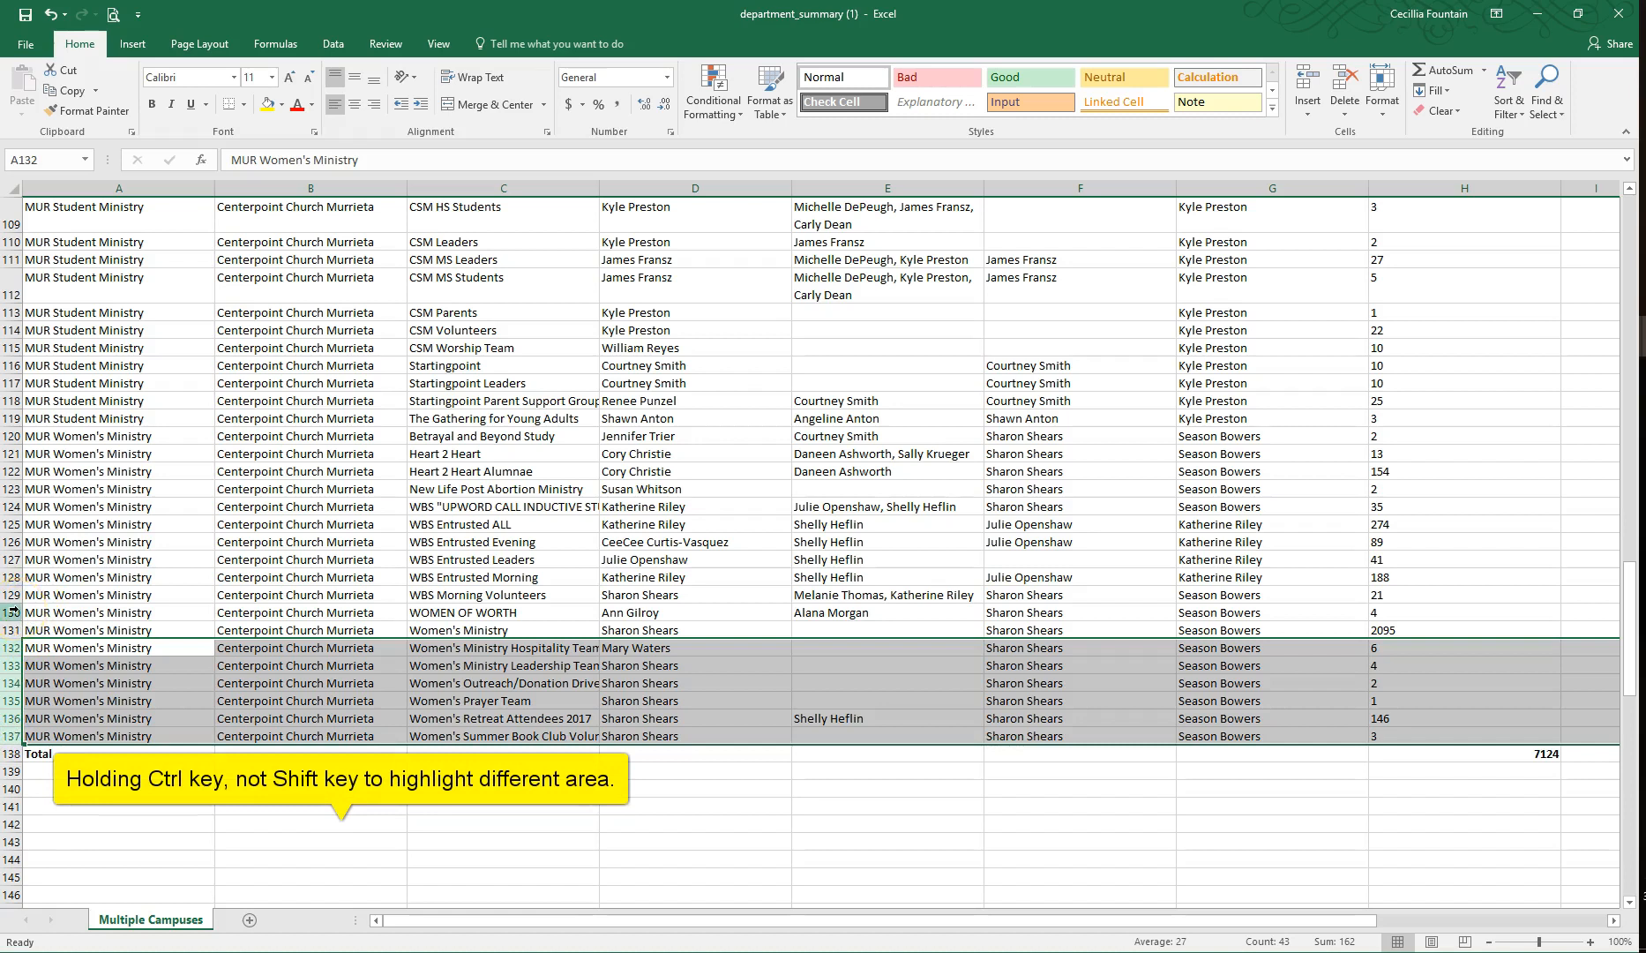
pyautogui.moveTo(13, 610); pyautogui.dragTo(7, 436)
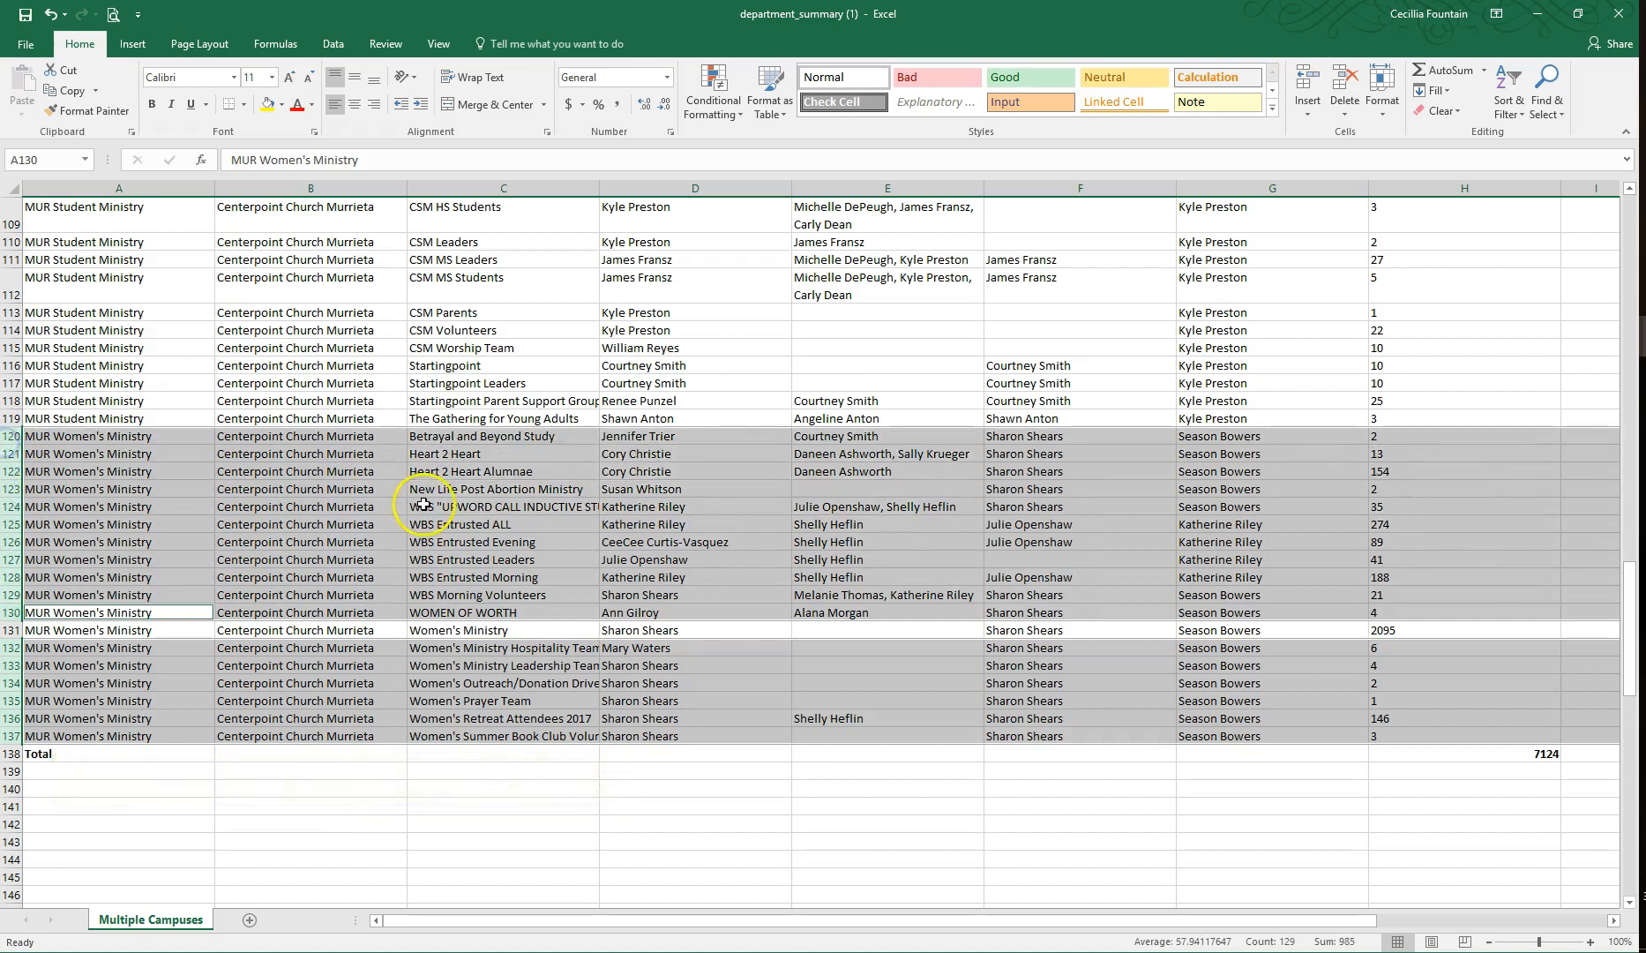
pyautogui.hotkey('ctrl', '-')
pyautogui.click(645, 436)
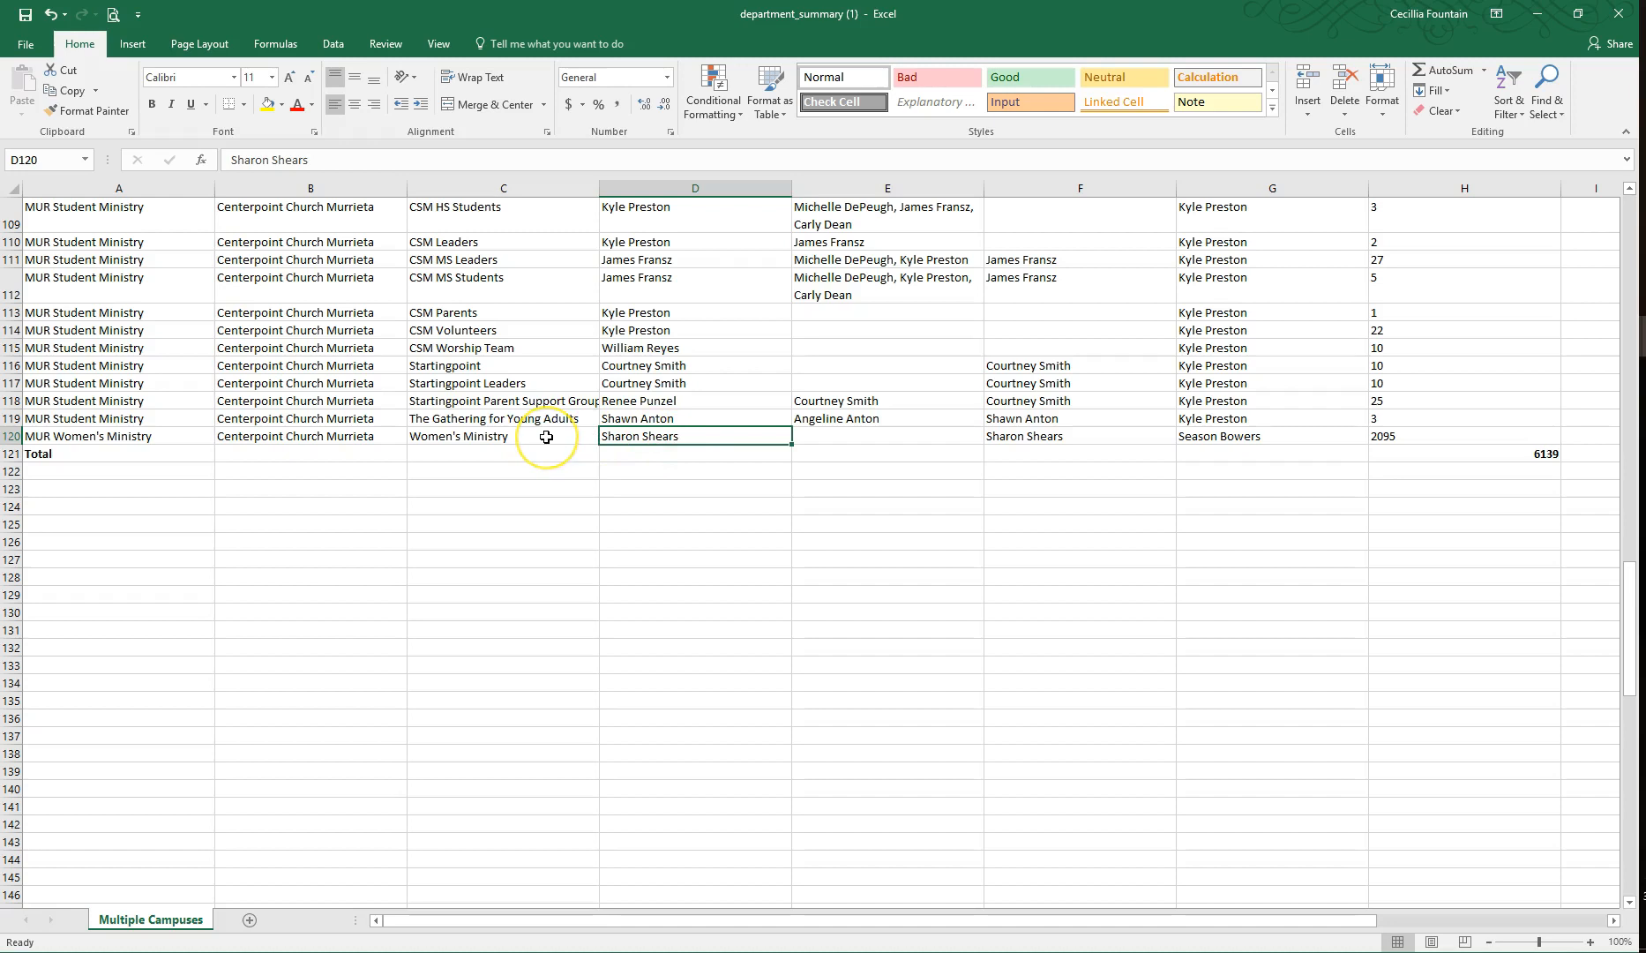
pyautogui.scroll(2, 142, 454)
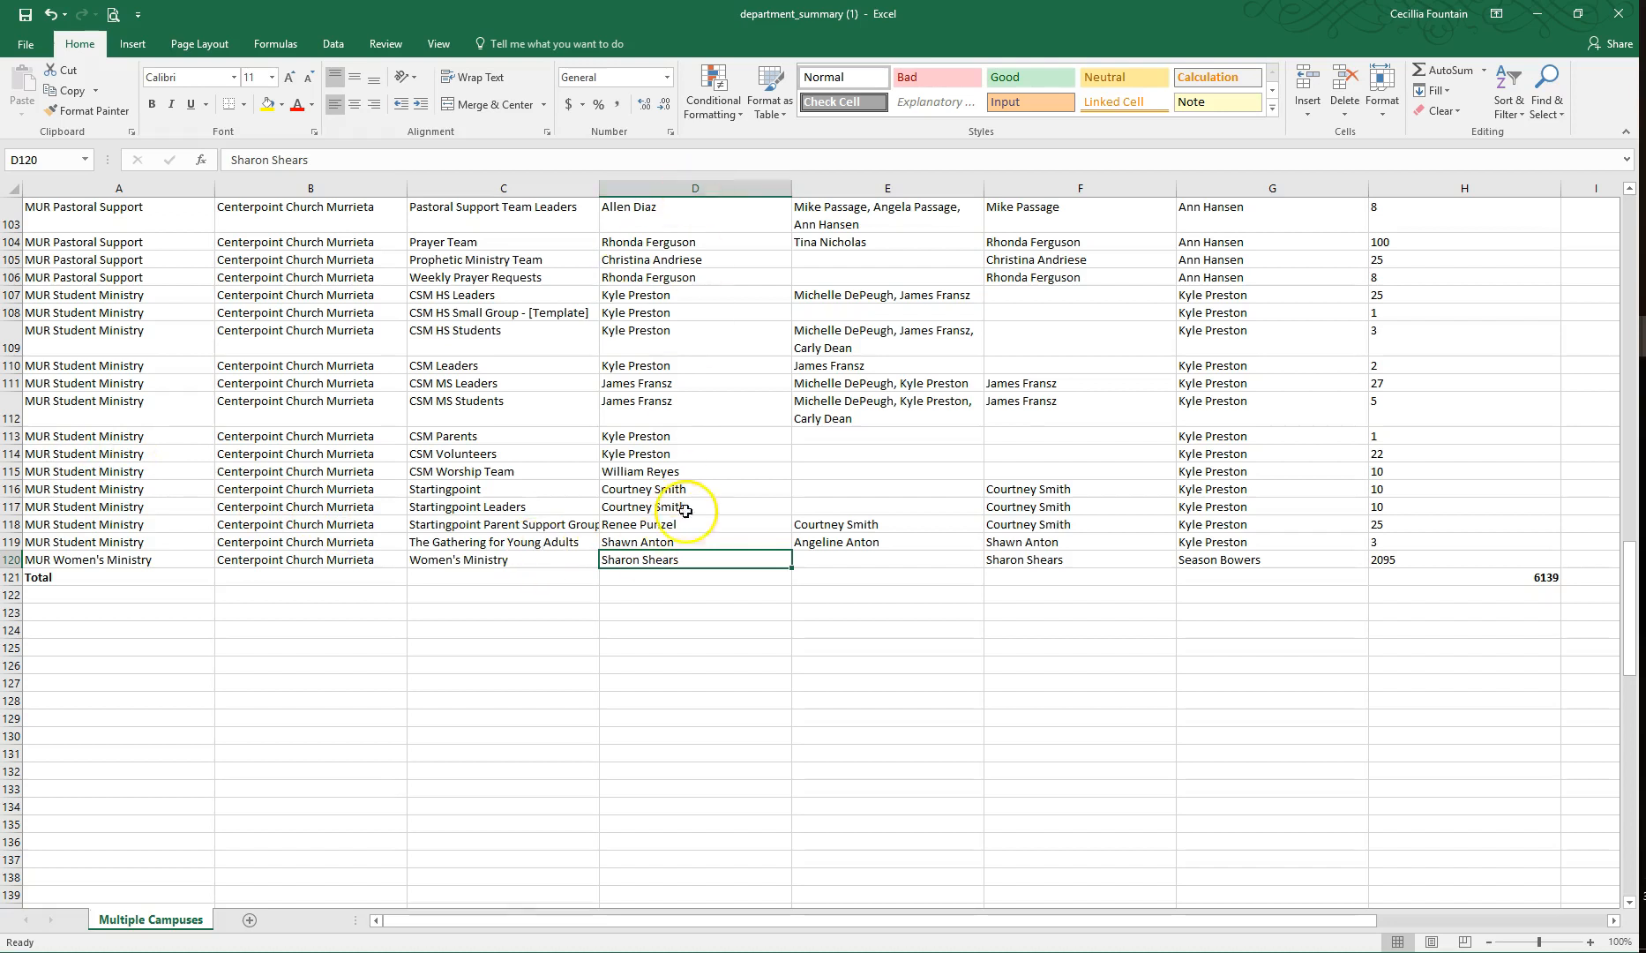
# Step: Review the Startingpoint rows and the Main Group Leader, Coach and Director columns of the group list
pyautogui.moveTo(12, 489); pyautogui.dragTo(11, 524)
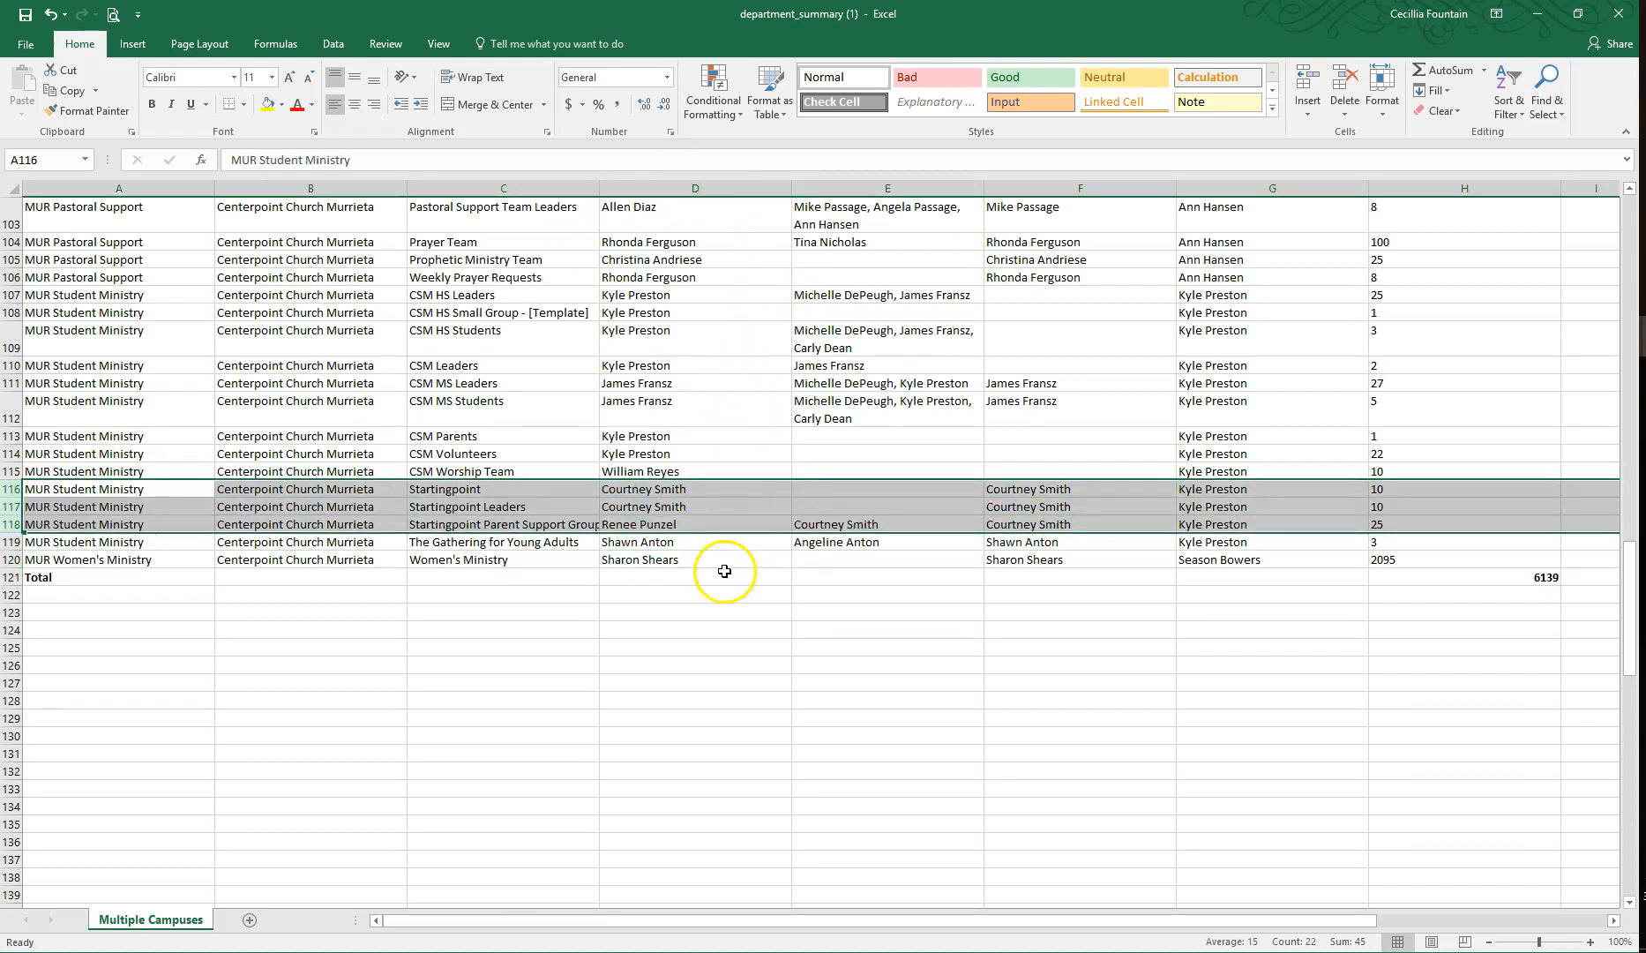
pyautogui.scroll(1, 732, 567)
pyautogui.moveTo(1625, 628); pyautogui.dragTo(1632, 219)
pyautogui.click(1216, 204)
pyautogui.click(1217, 189)
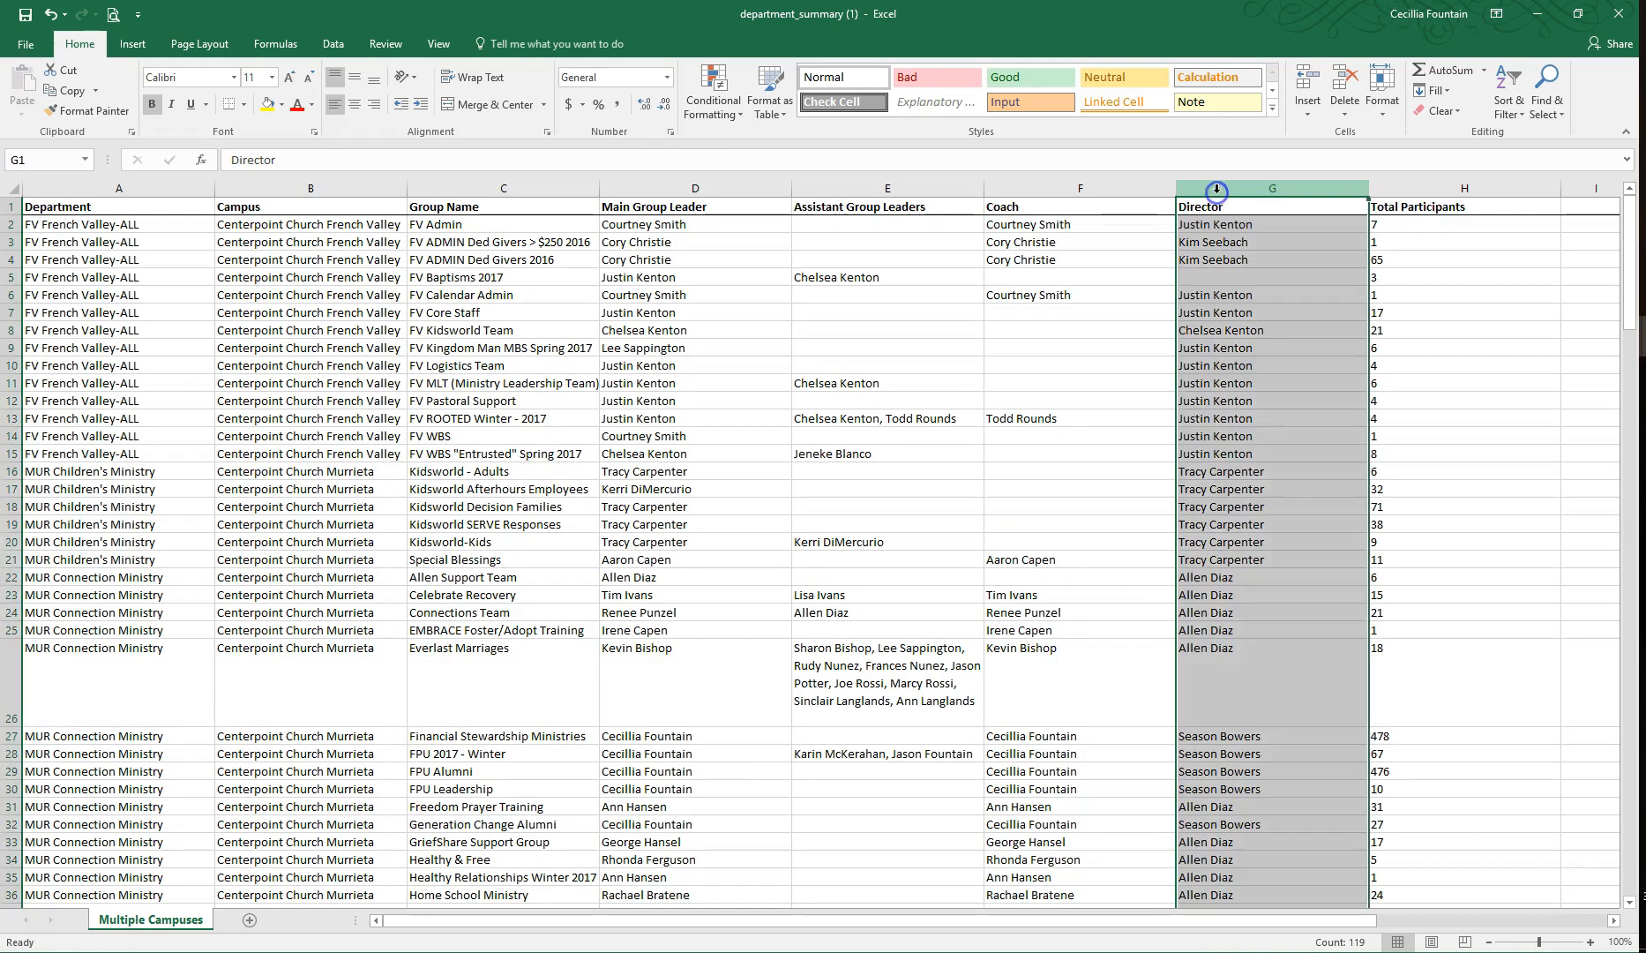
pyautogui.click(1066, 190)
pyautogui.click(1199, 188)
pyautogui.click(1119, 190)
pyautogui.click(649, 186)
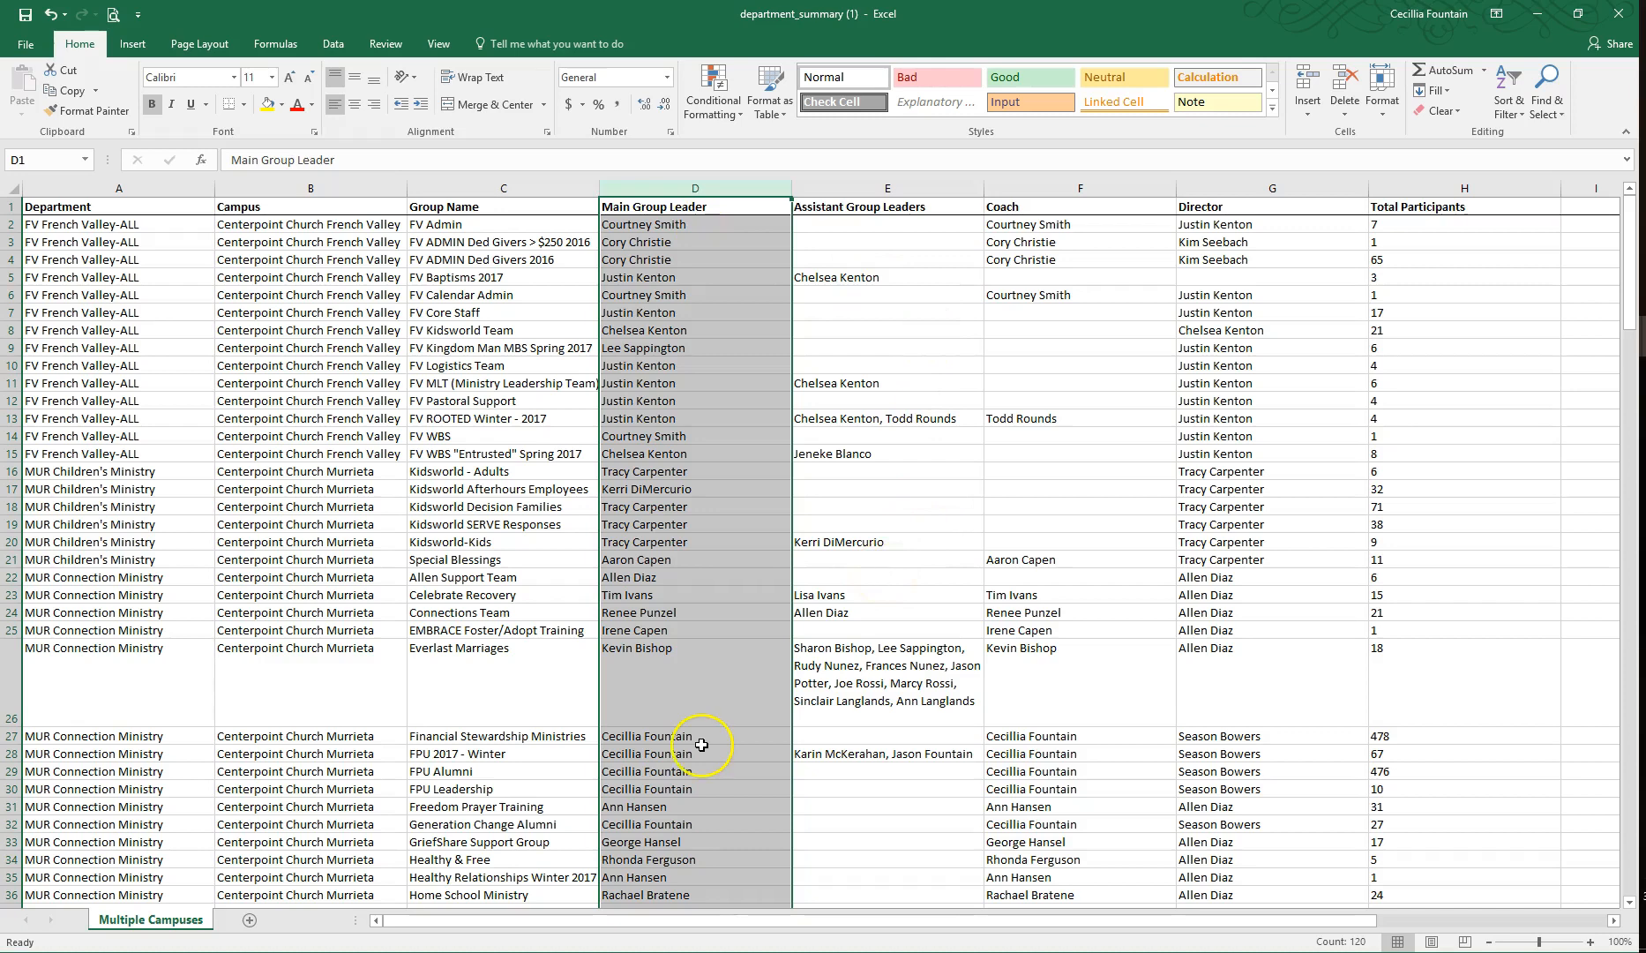
pyautogui.scroll(-13, 704, 747)
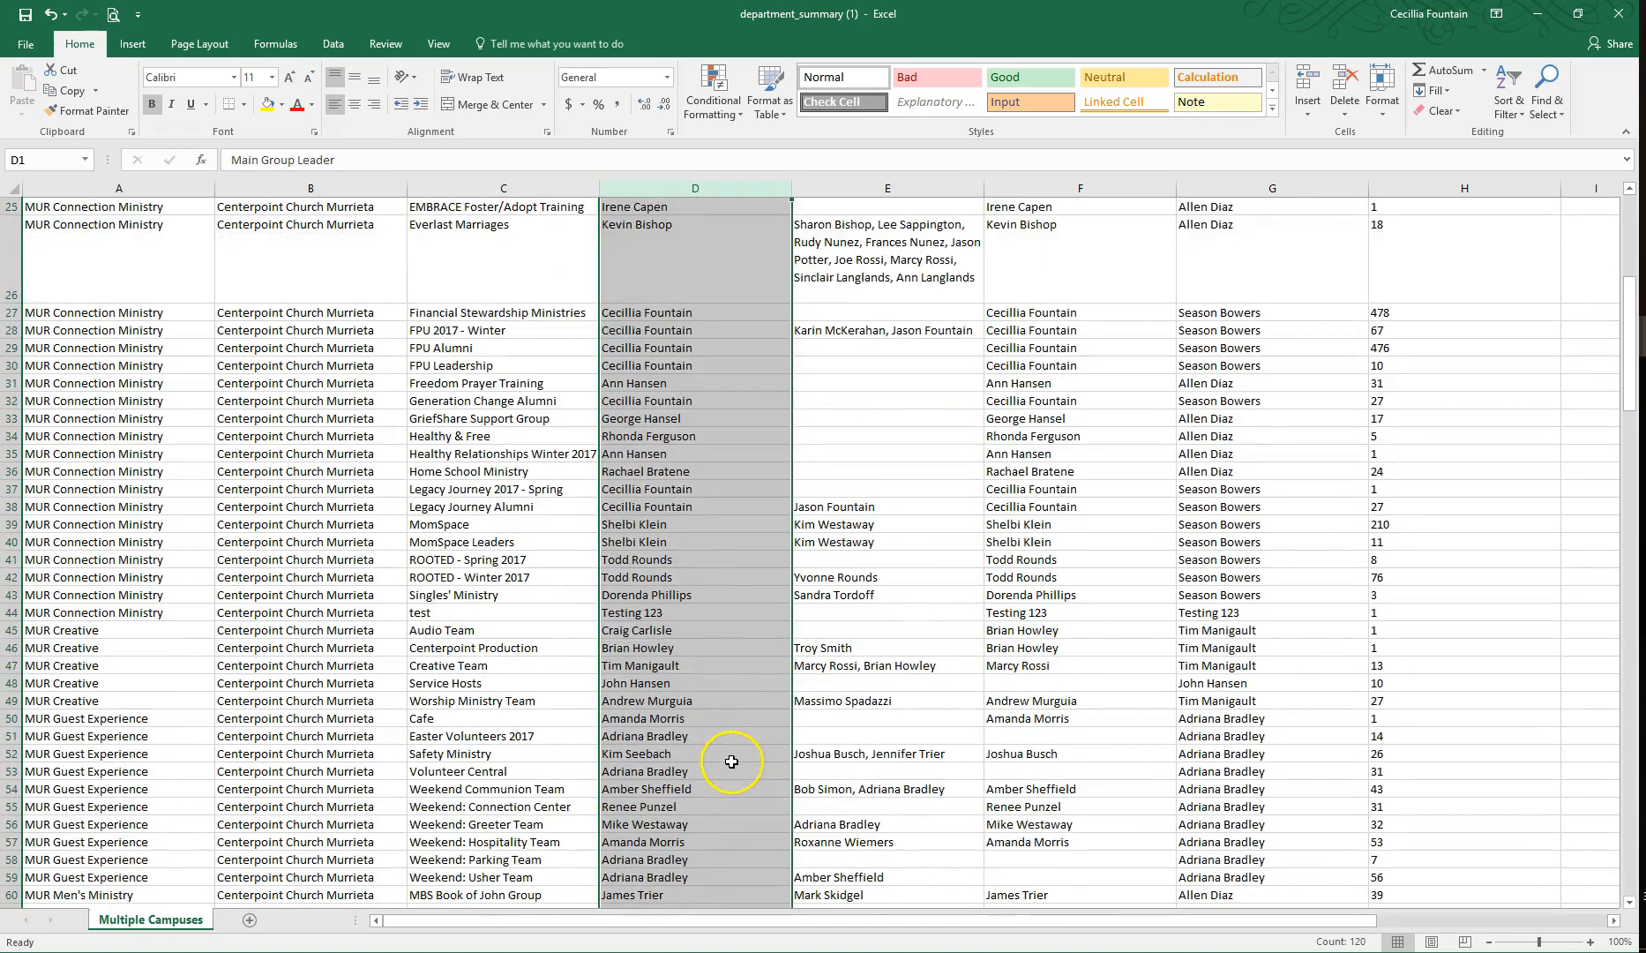
pyautogui.scroll(-19, 731, 767)
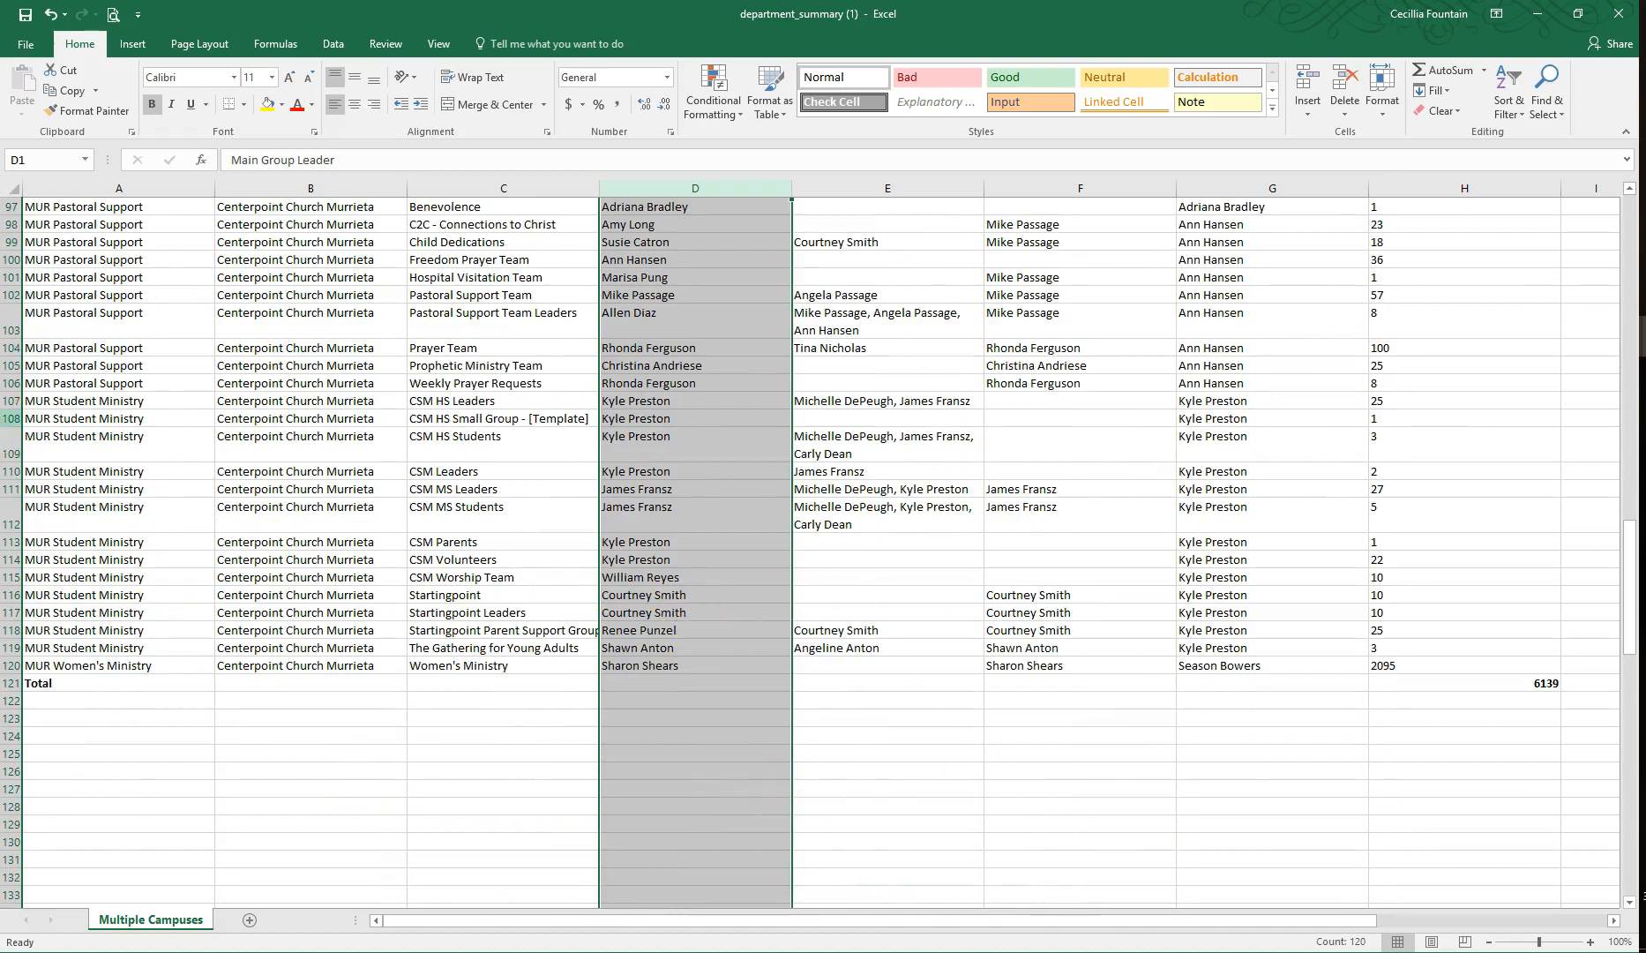
# Step: Delete the CSM Worship Team row, row 115, from the MUR Student Ministry groups
pyautogui.click(11, 417)
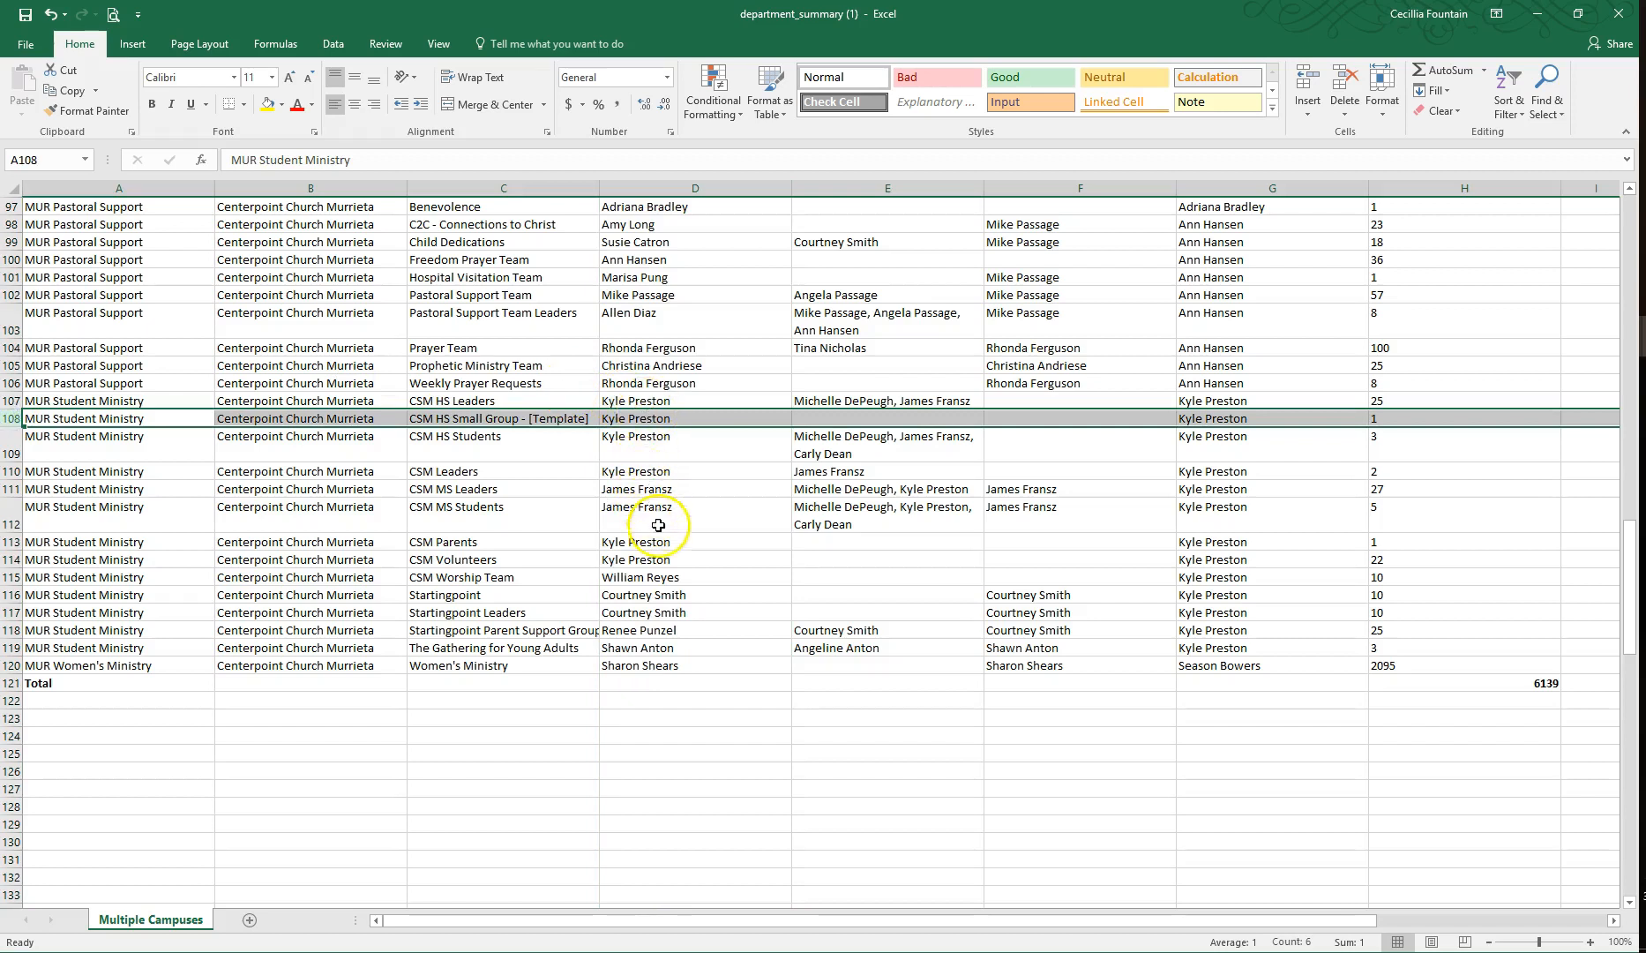
pyautogui.click(9, 576)
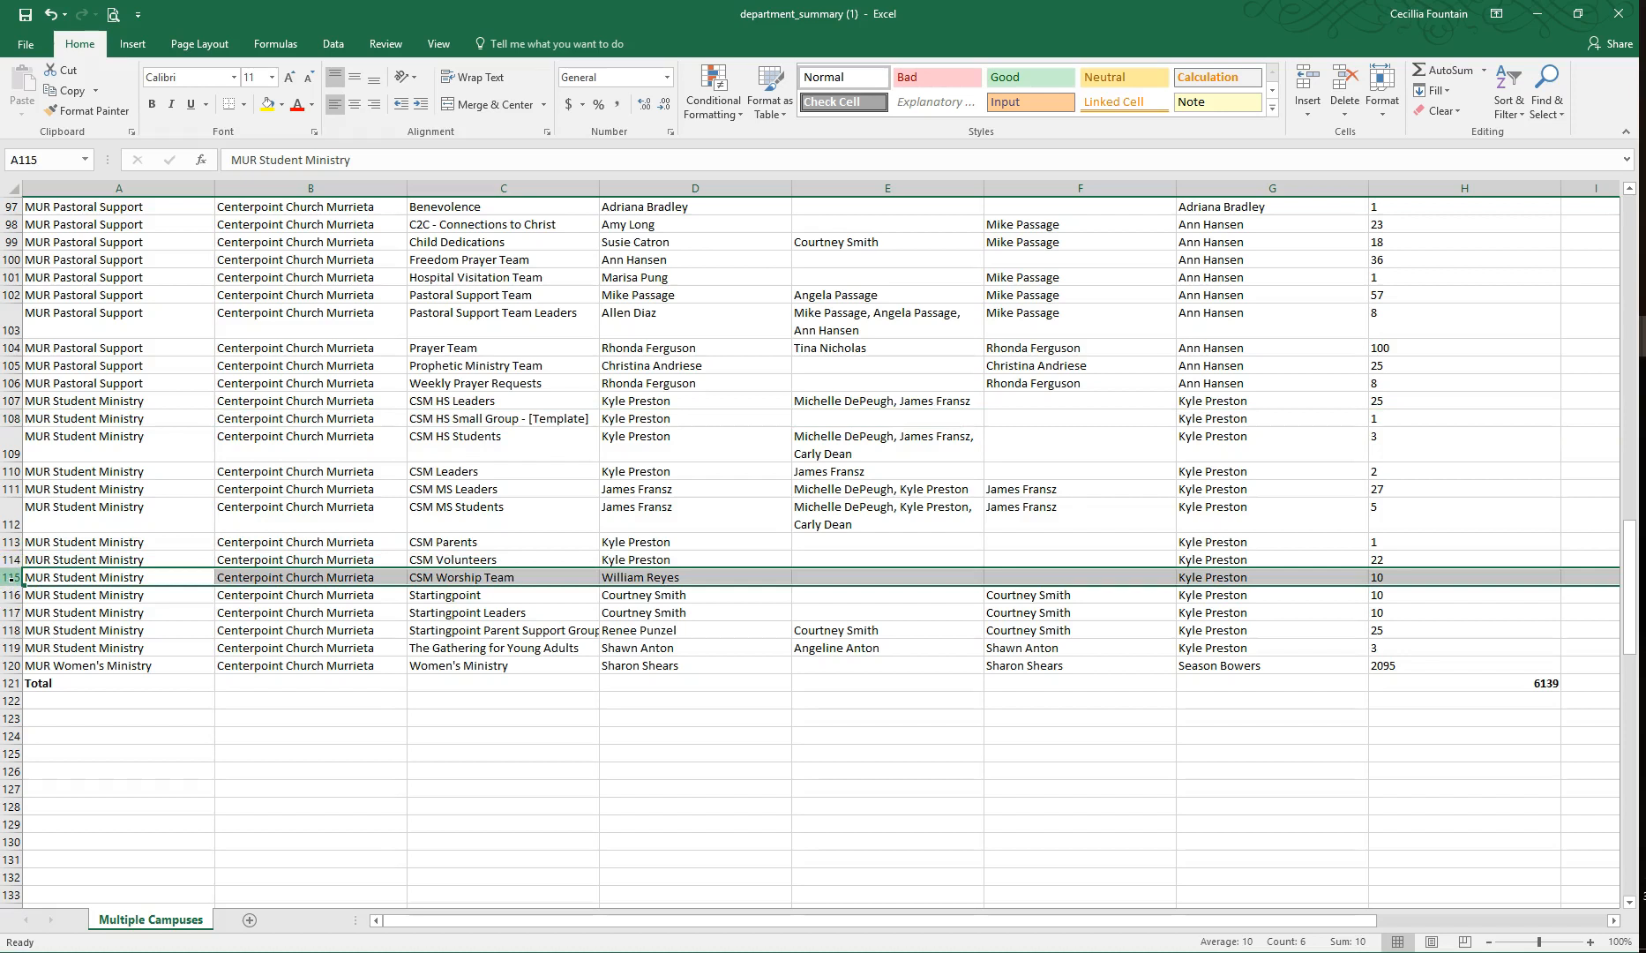
pyautogui.hotkey('ctrl', '-')
pyautogui.click(666, 717)
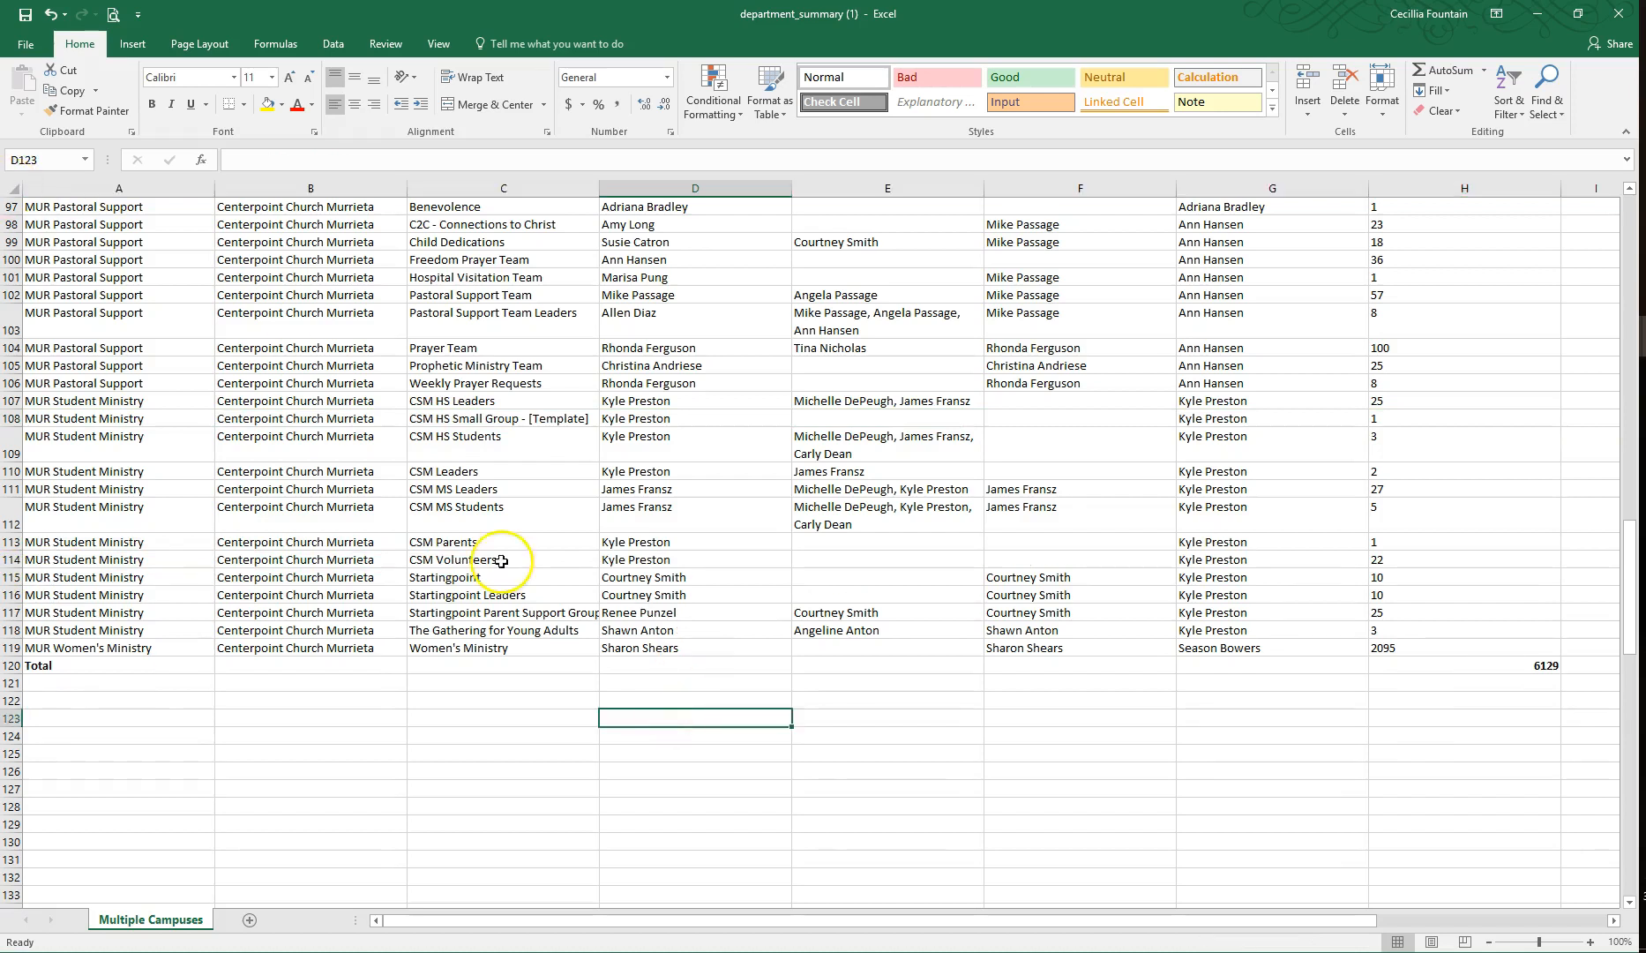
# Step: Copy the entire Main Group Leader column into column A of a new sheet
pyautogui.moveTo(656, 646); pyautogui.dragTo(648, 300)
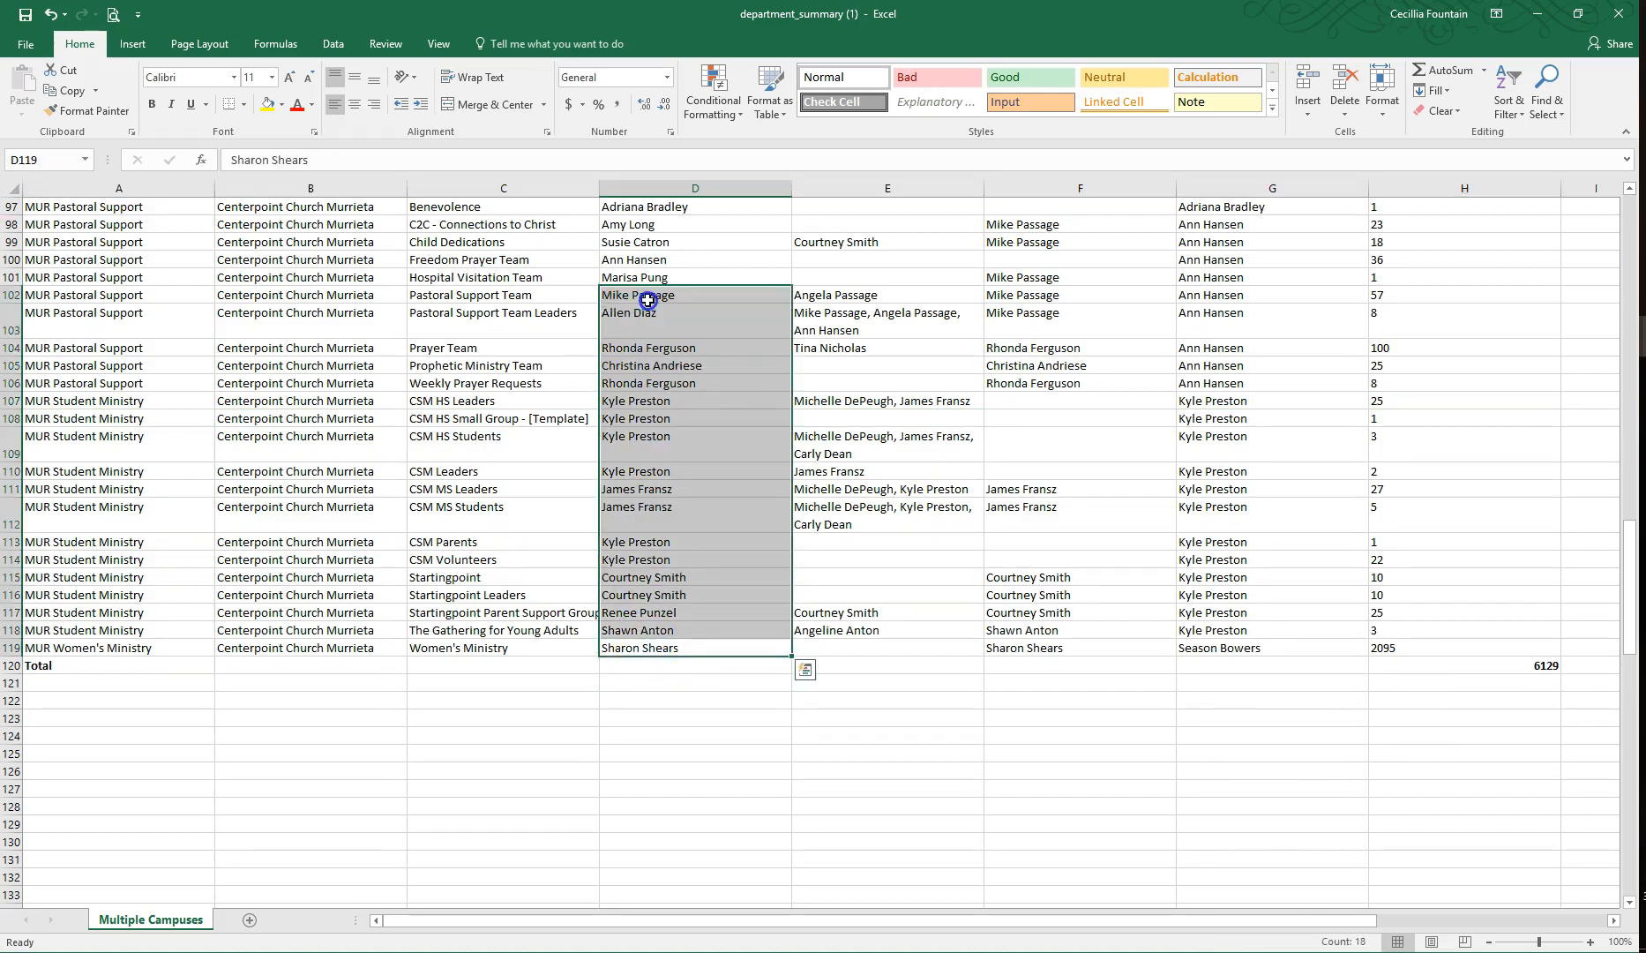
pyautogui.click(695, 188)
pyautogui.moveTo(1630, 617); pyautogui.dragTo(1632, 274)
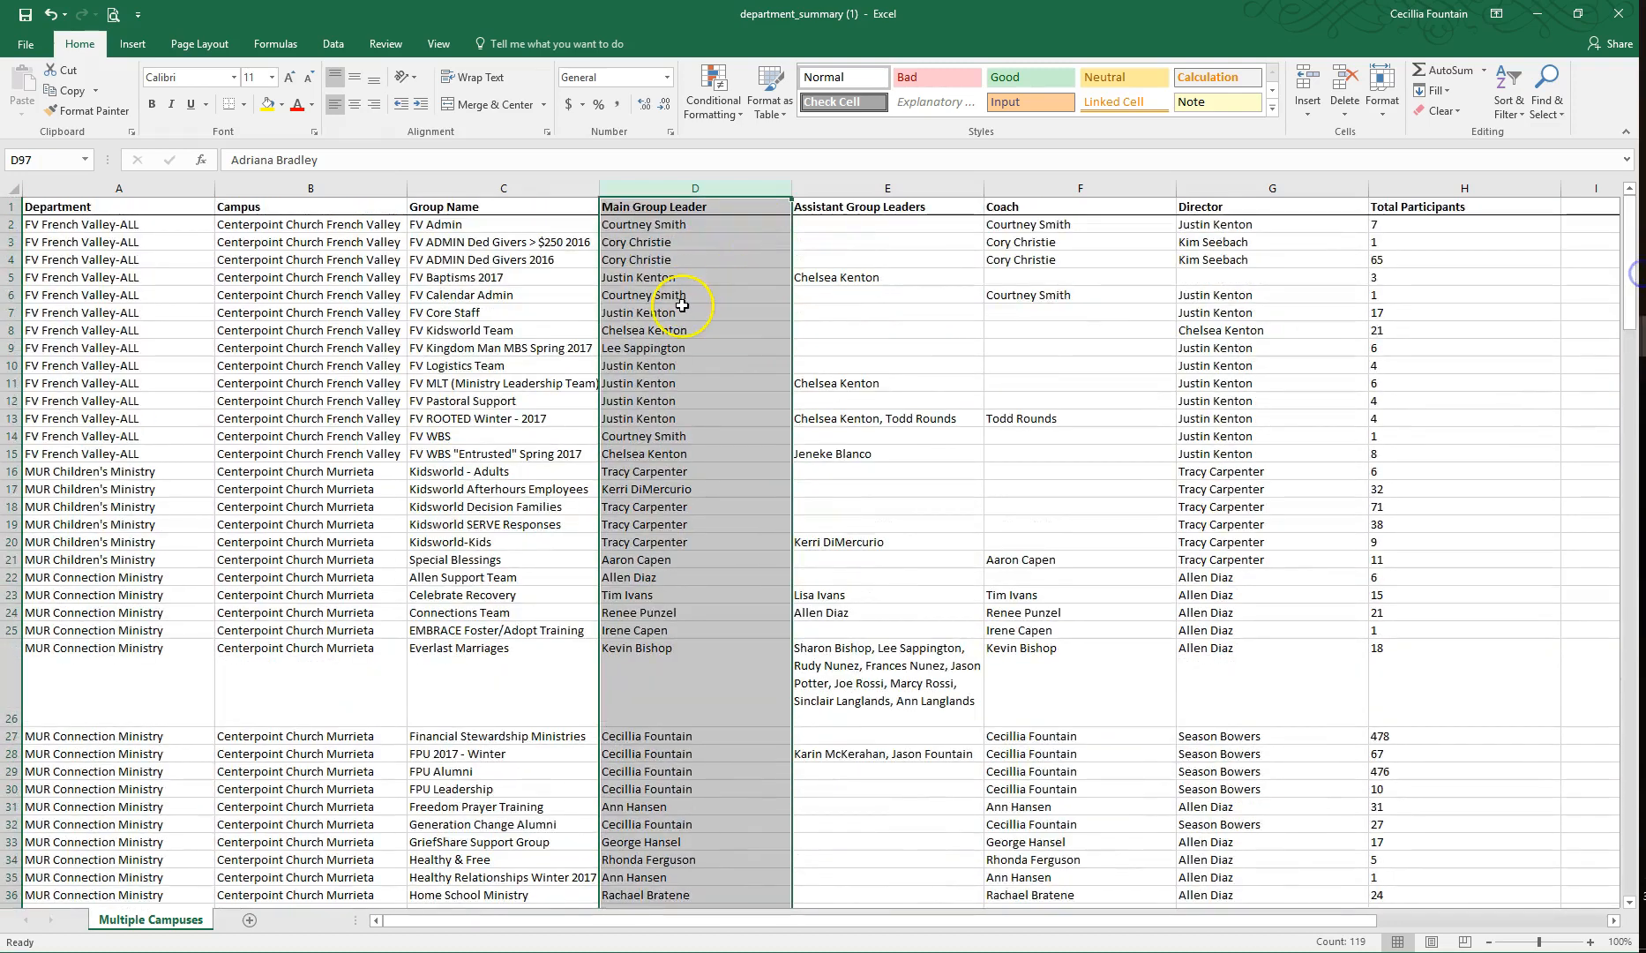
pyautogui.rightClick(688, 296)
pyautogui.click(706, 328)
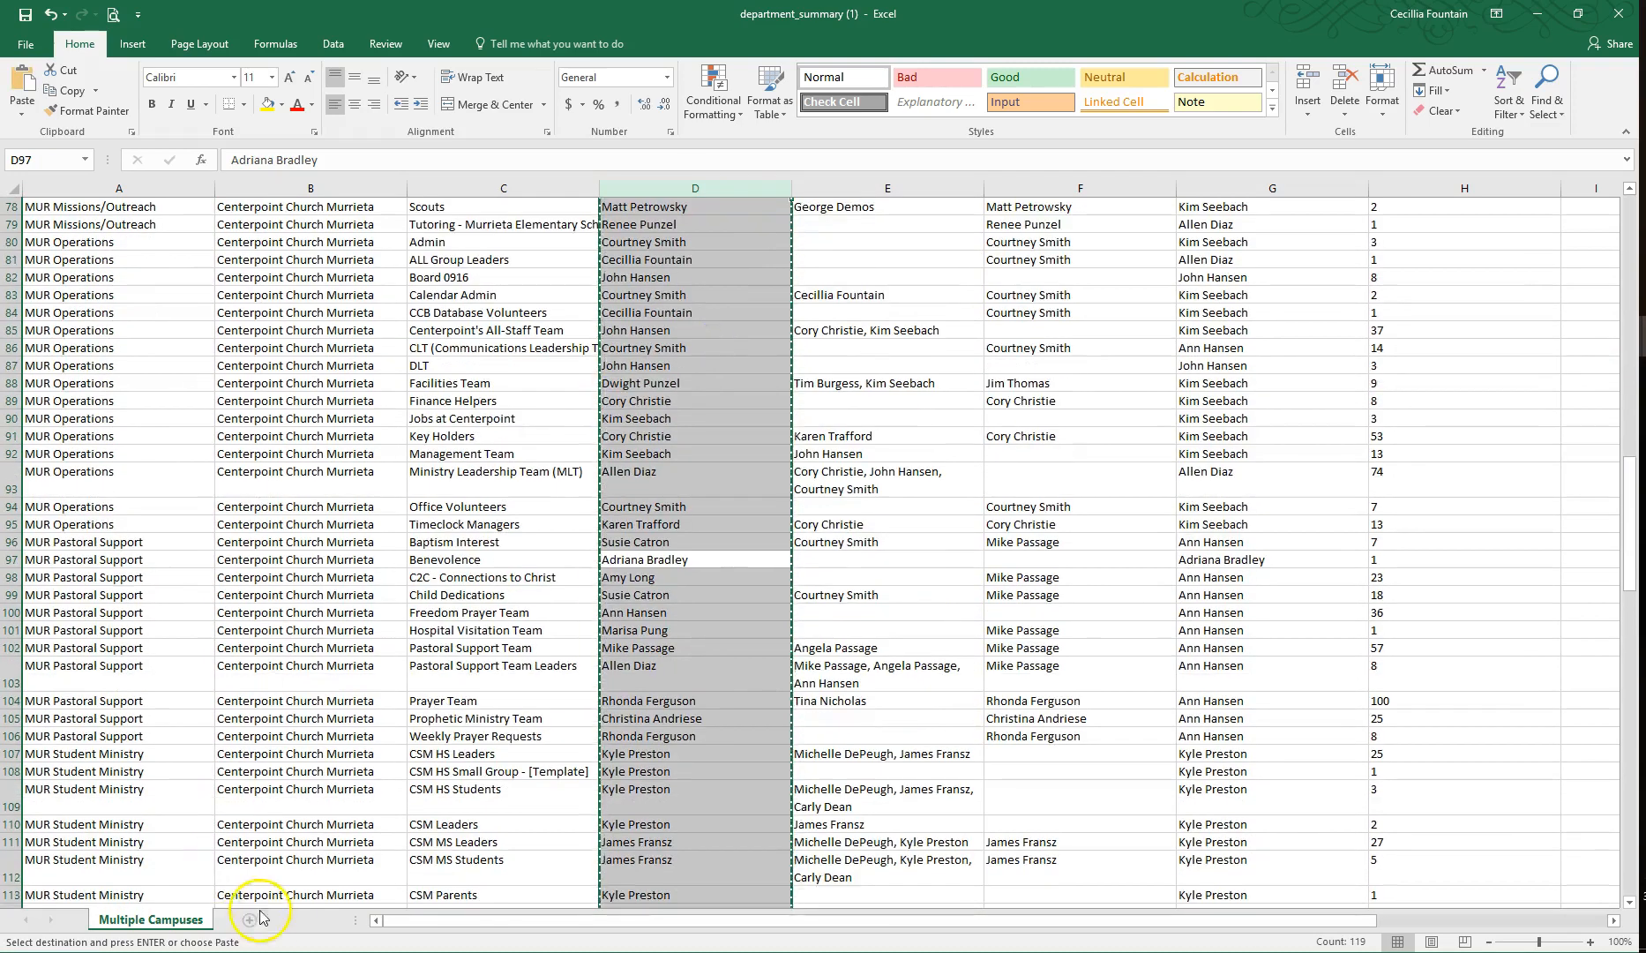
pyautogui.click(250, 918)
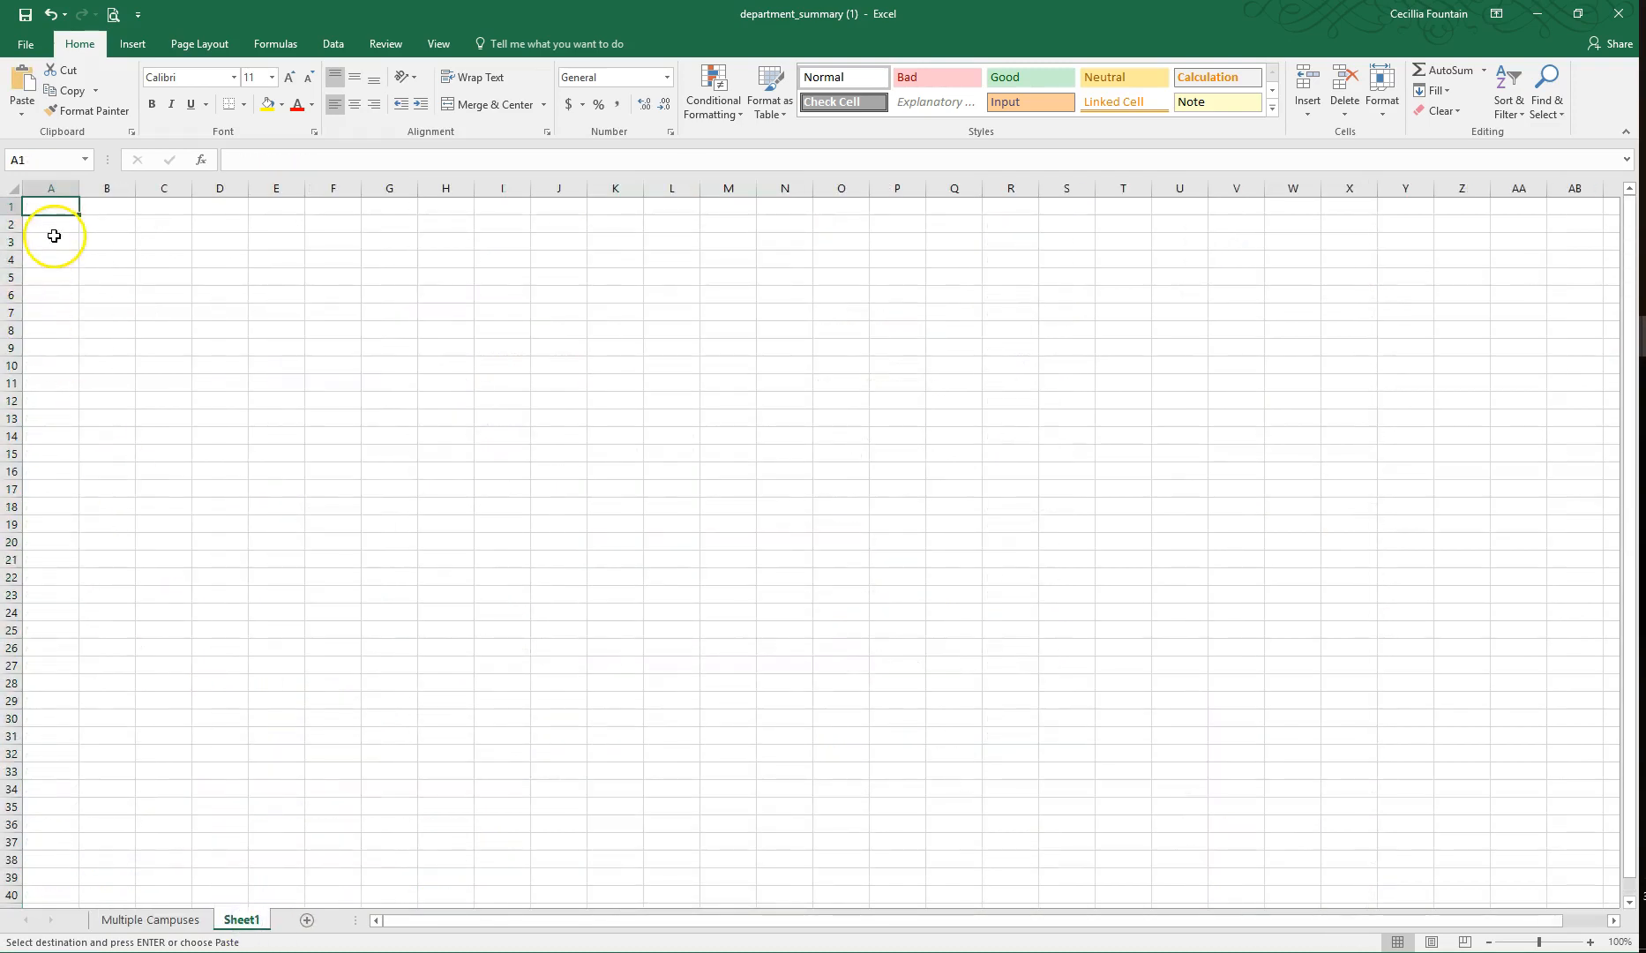
pyautogui.hotkey('ctrl', 'v')
pyautogui.click(67, 207)
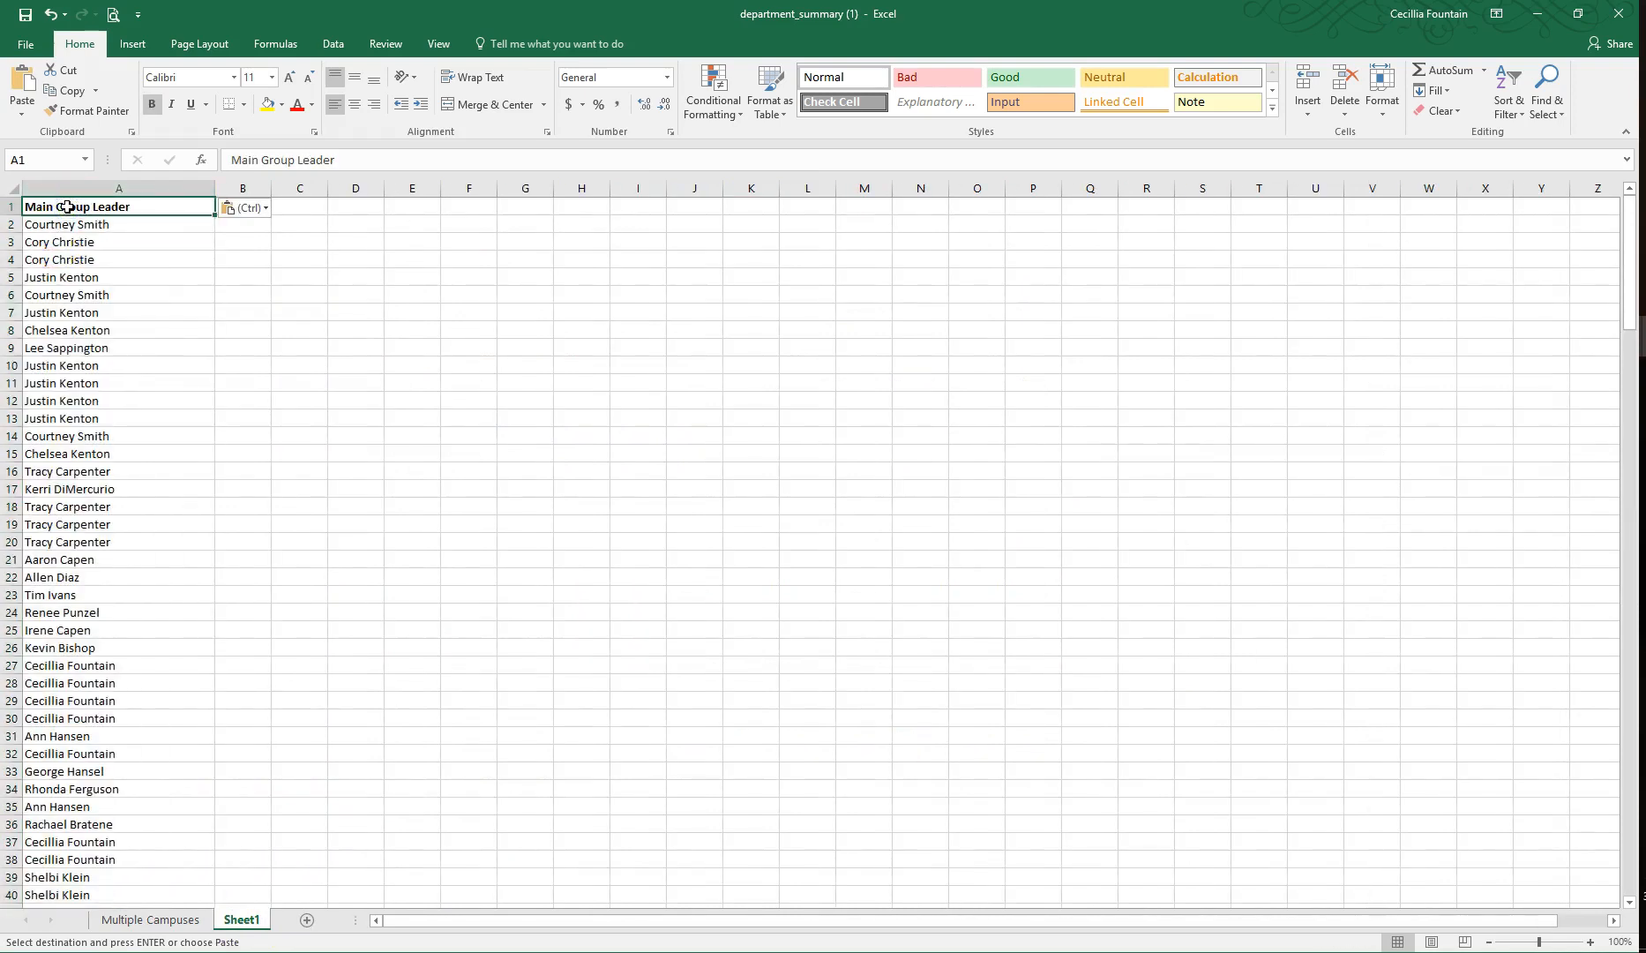
# Step: Sort the whole Multiple Campuses sheet by Coach from A to Z
pyautogui.click(151, 919)
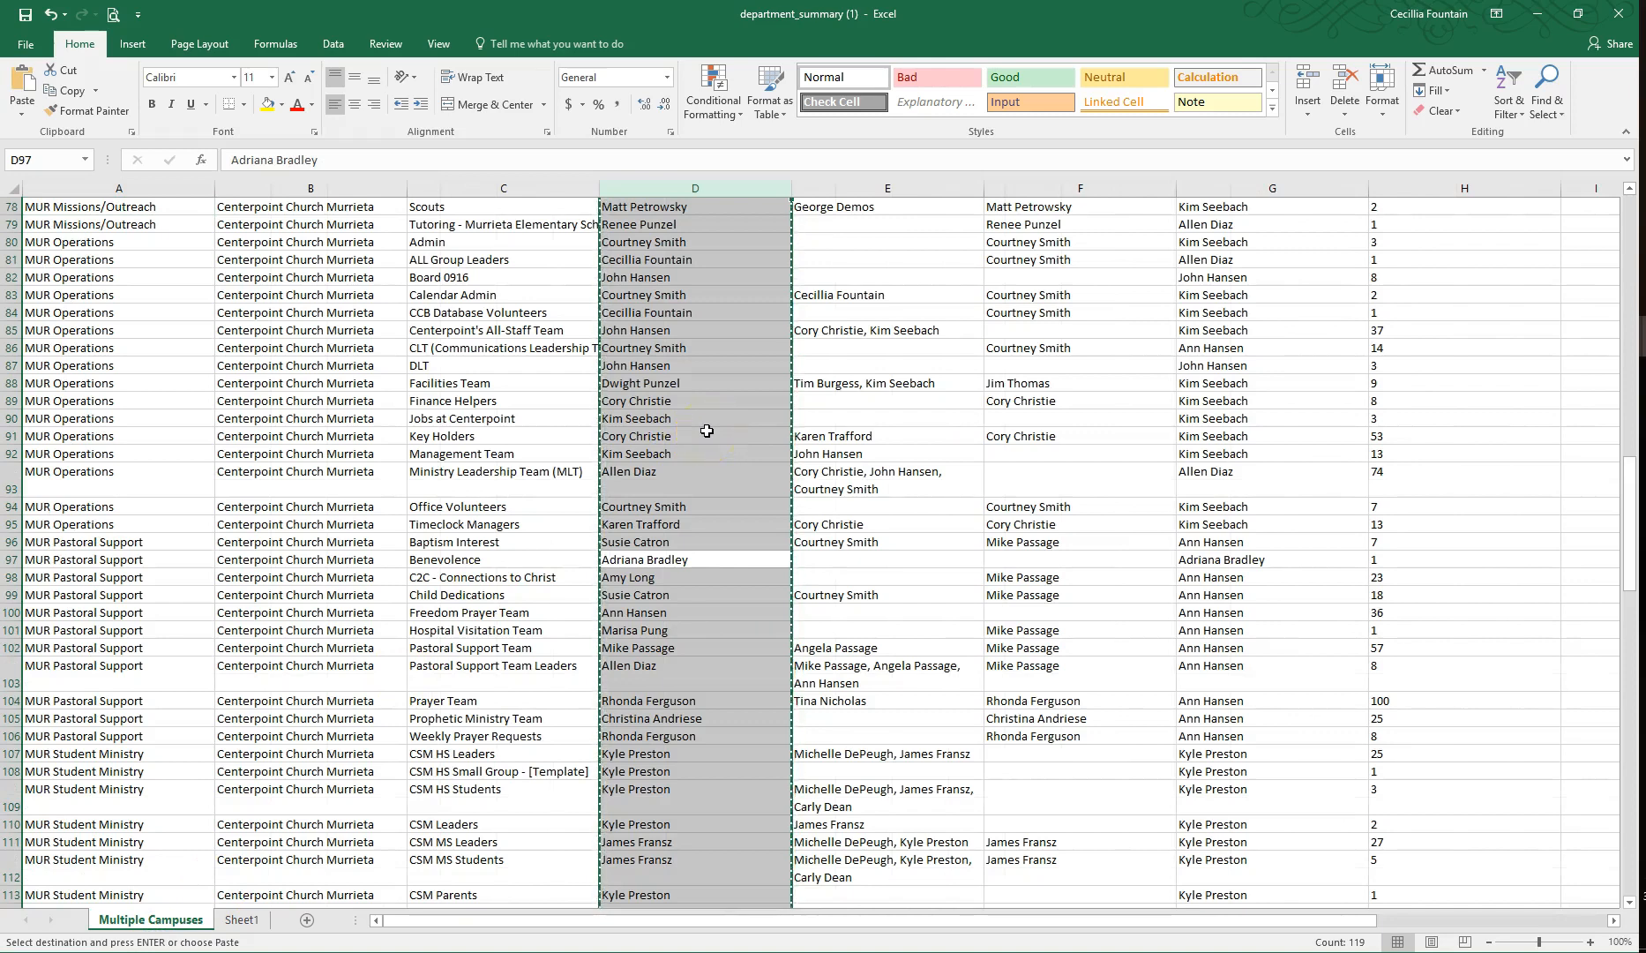
pyautogui.press('Escape')
pyautogui.moveTo(1631, 538); pyautogui.dragTo(1631, 212)
pyautogui.click(1080, 188)
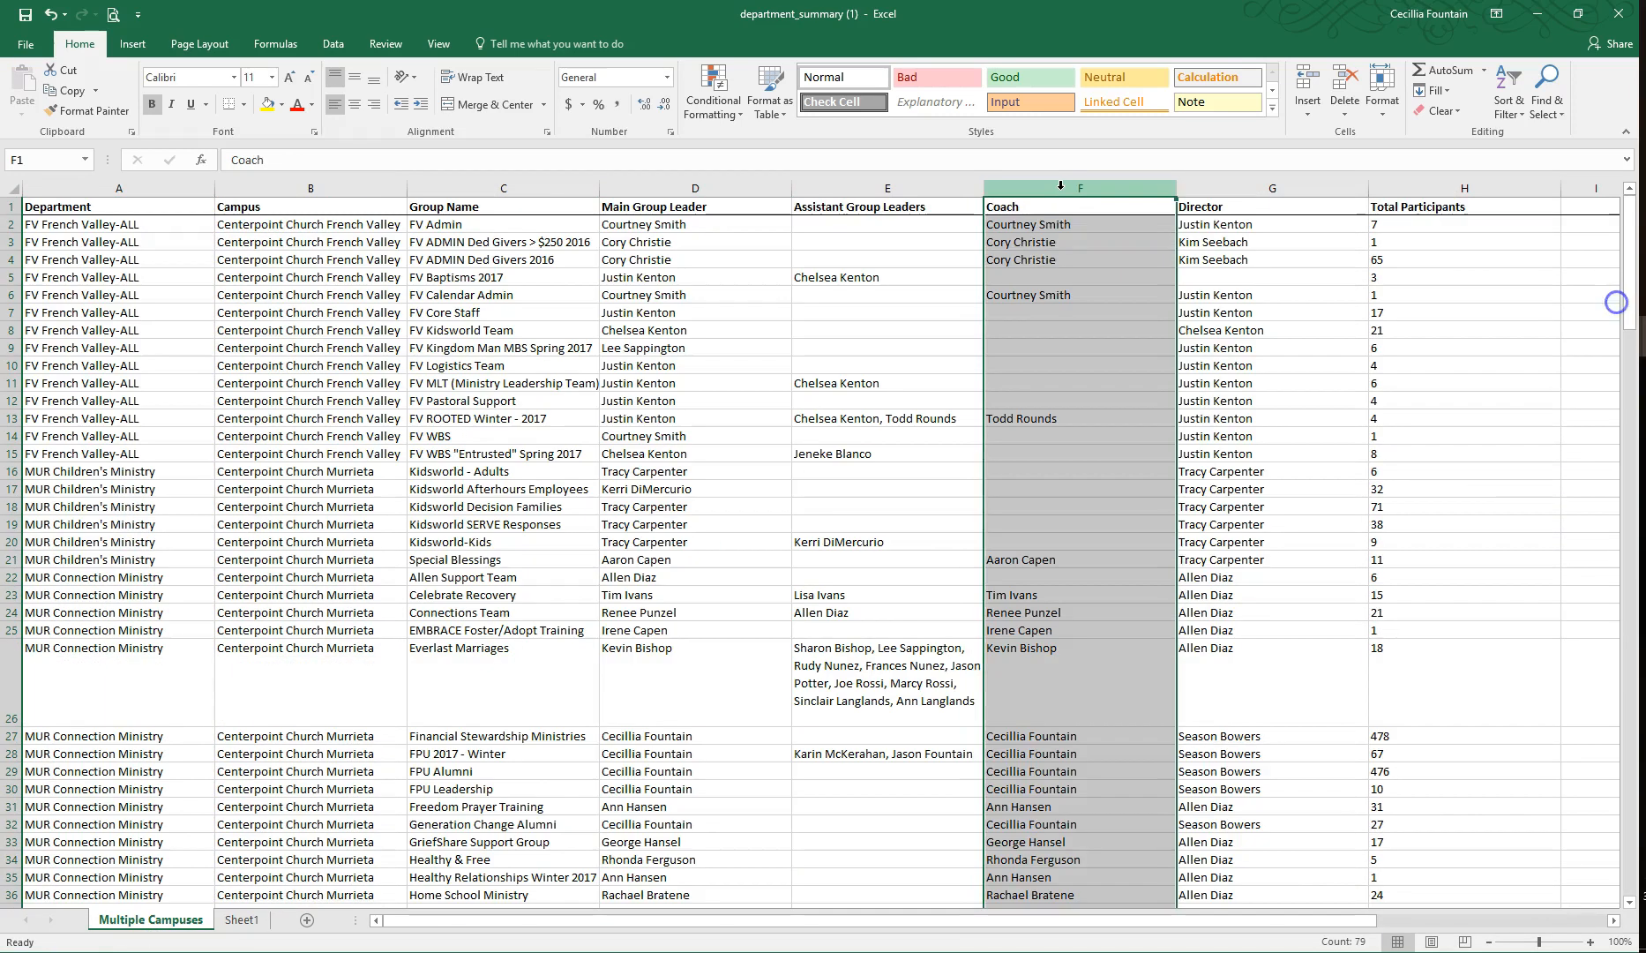
pyautogui.rightClick(1065, 357)
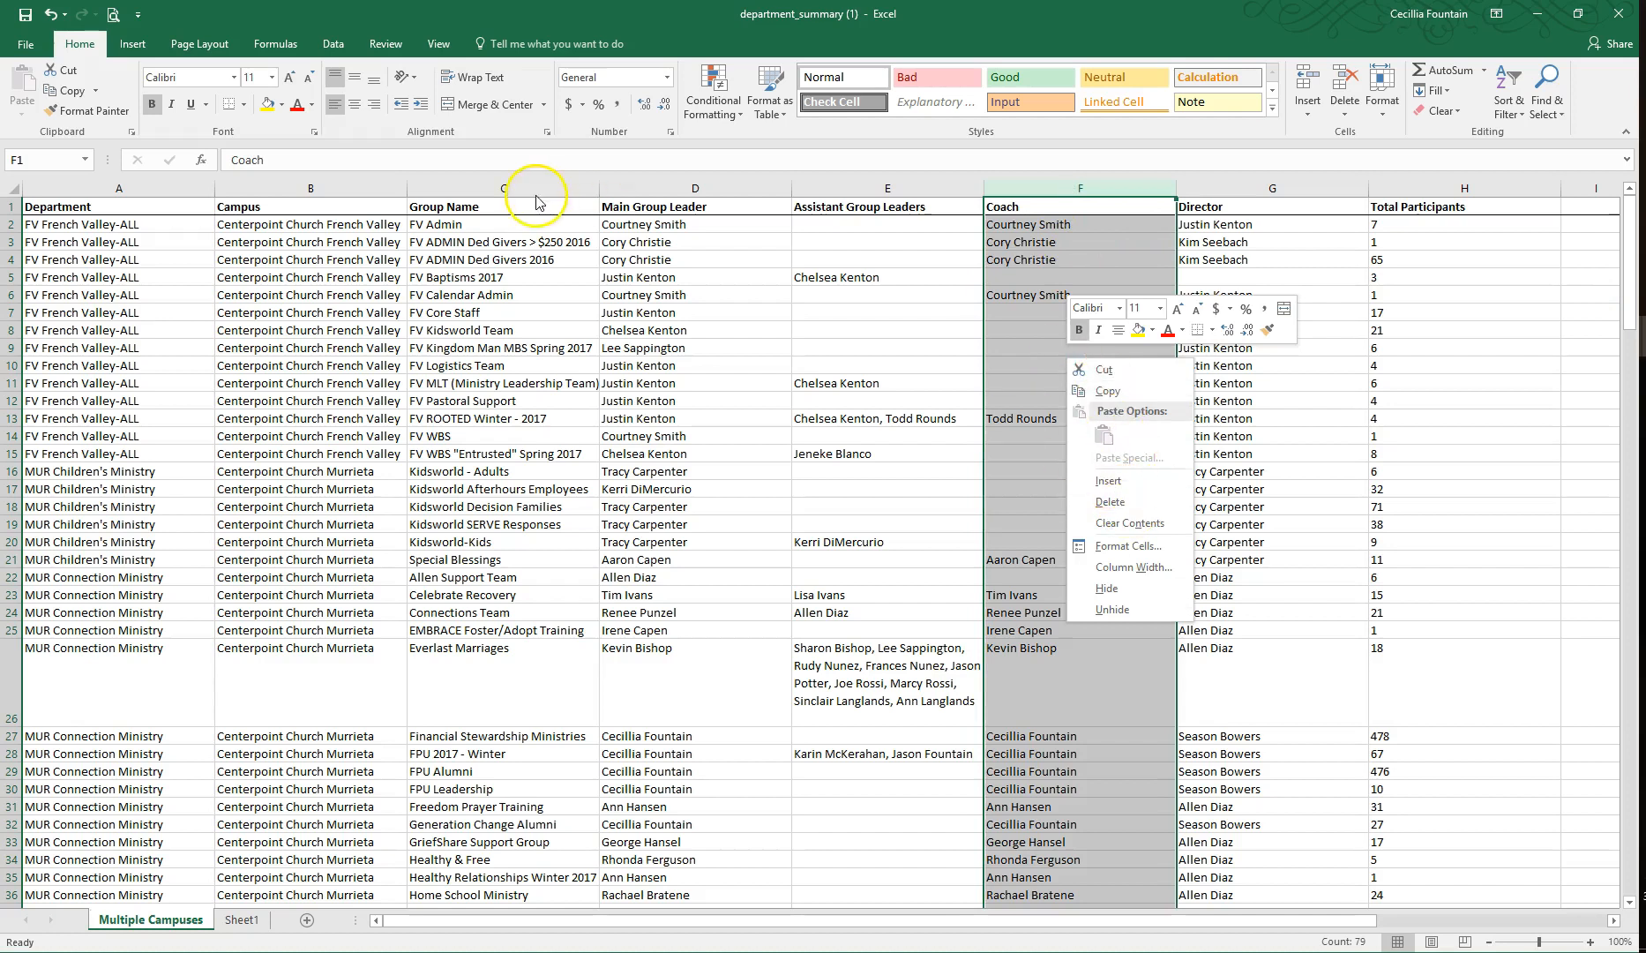
pyautogui.click(9, 188)
pyautogui.click(9, 188)
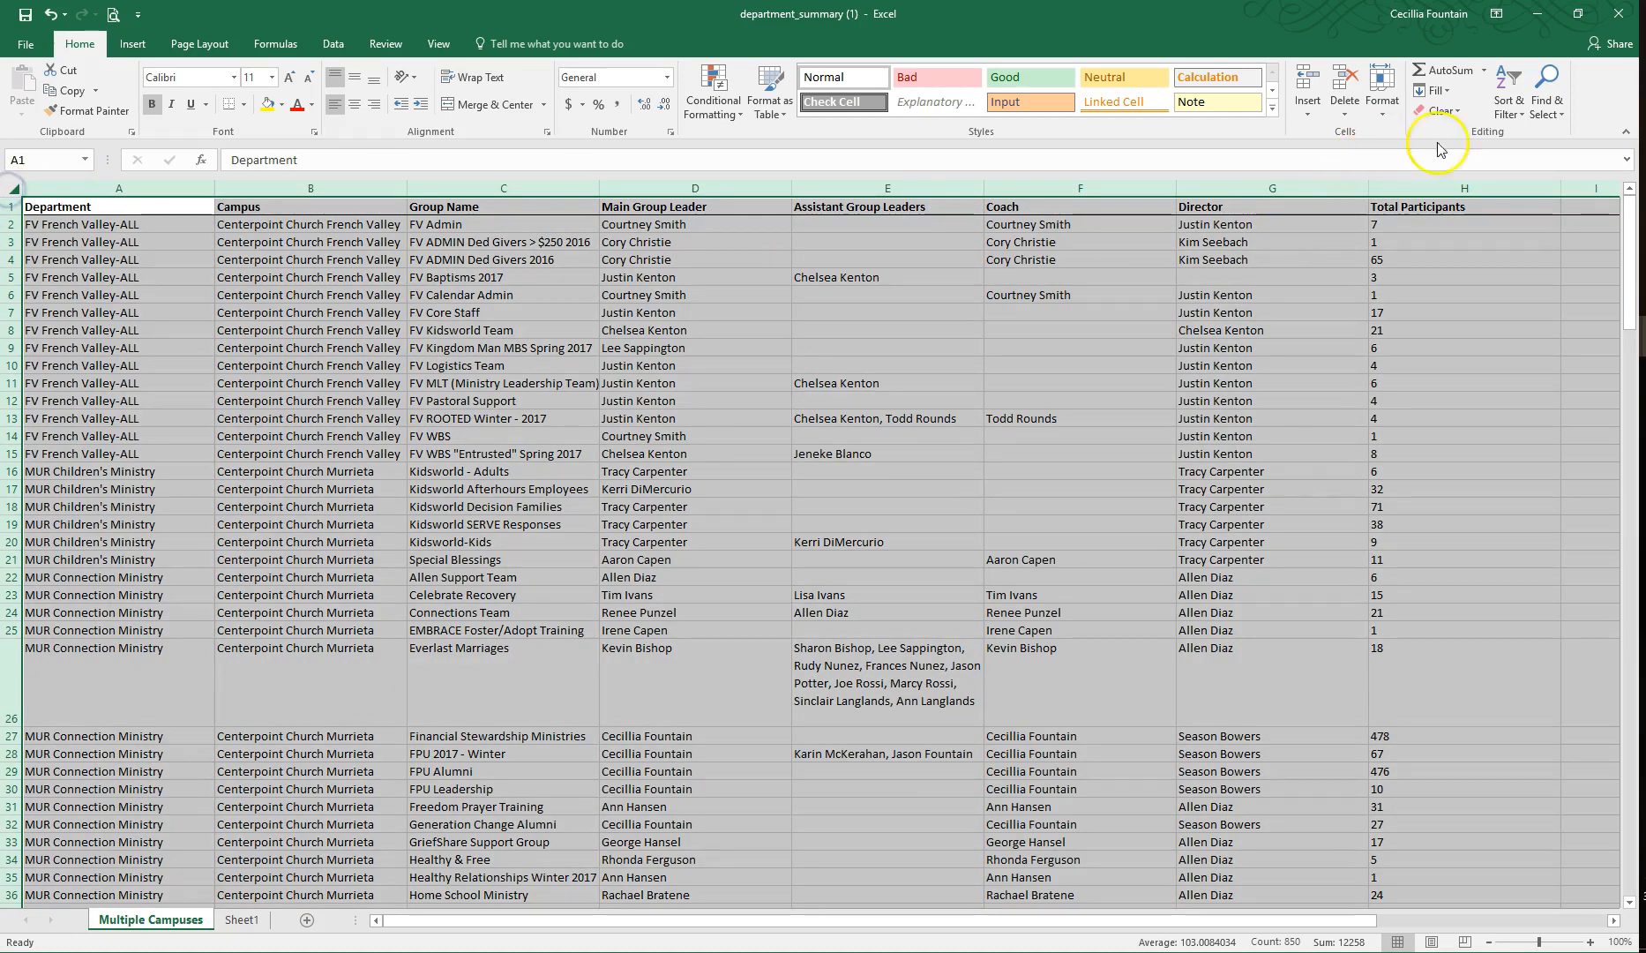
pyautogui.click(1510, 112)
# Step: Copy the filled Coach cells, F1 to F79, to Sheet1 below the leader names, starting at A120
pyautogui.click(1035, 187)
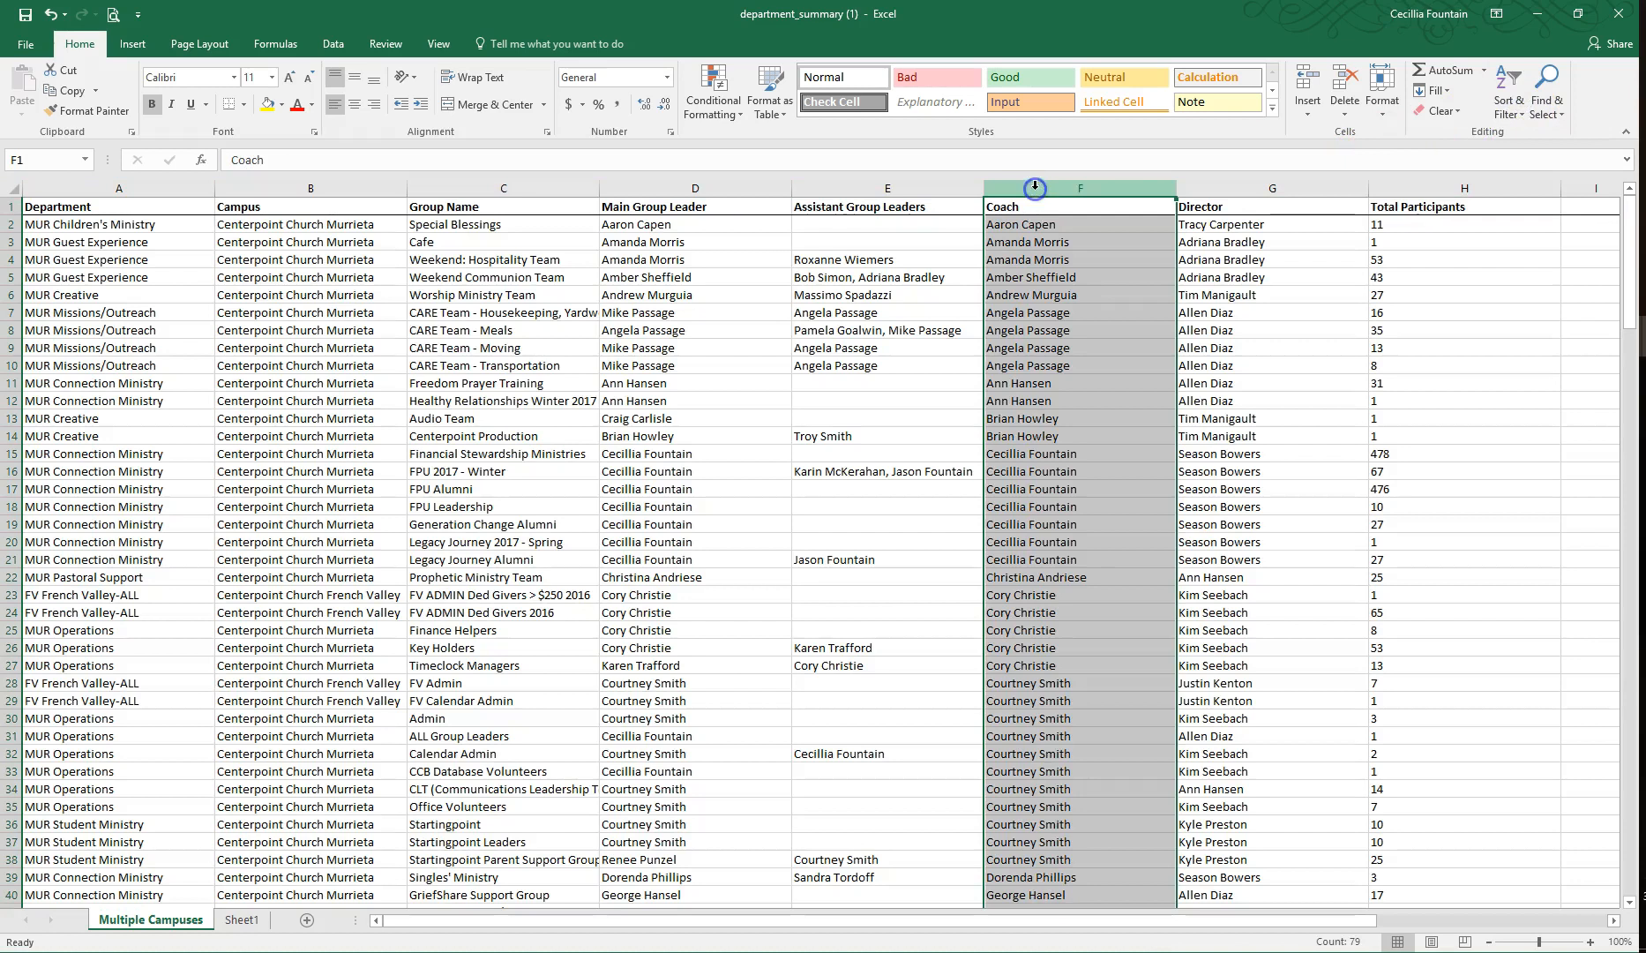
pyautogui.moveTo(1035, 206); pyautogui.dragTo(1064, 382)
pyautogui.hotkey('ctrl', 'c')
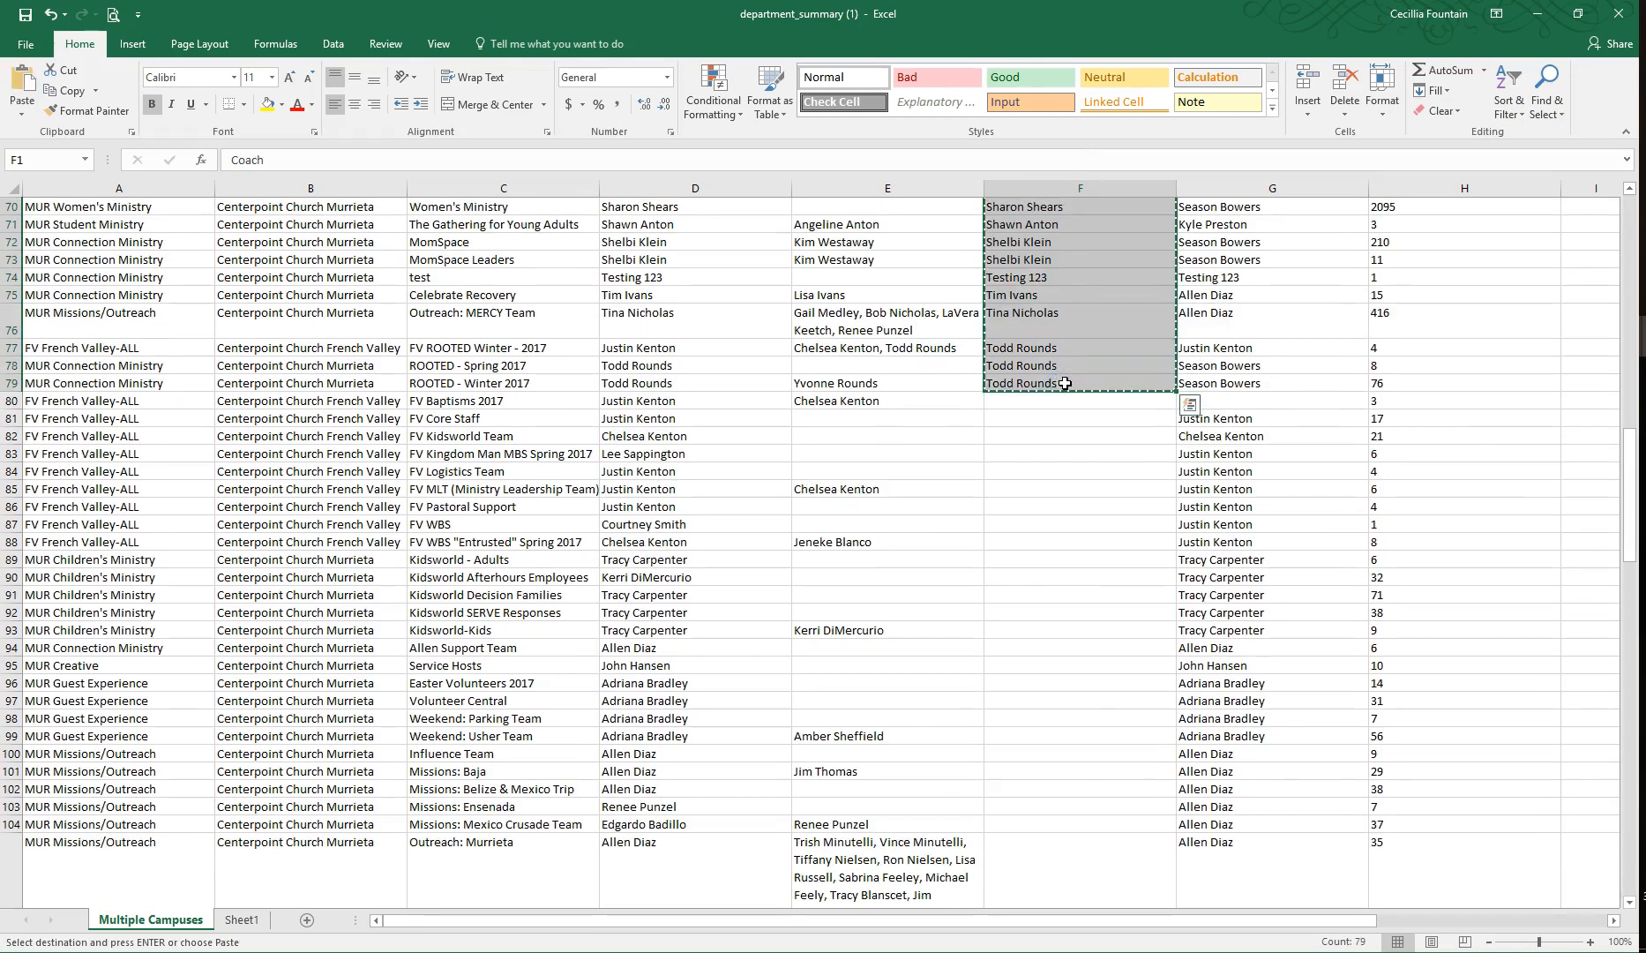
pyautogui.click(242, 919)
pyautogui.scroll(-20, 112, 677)
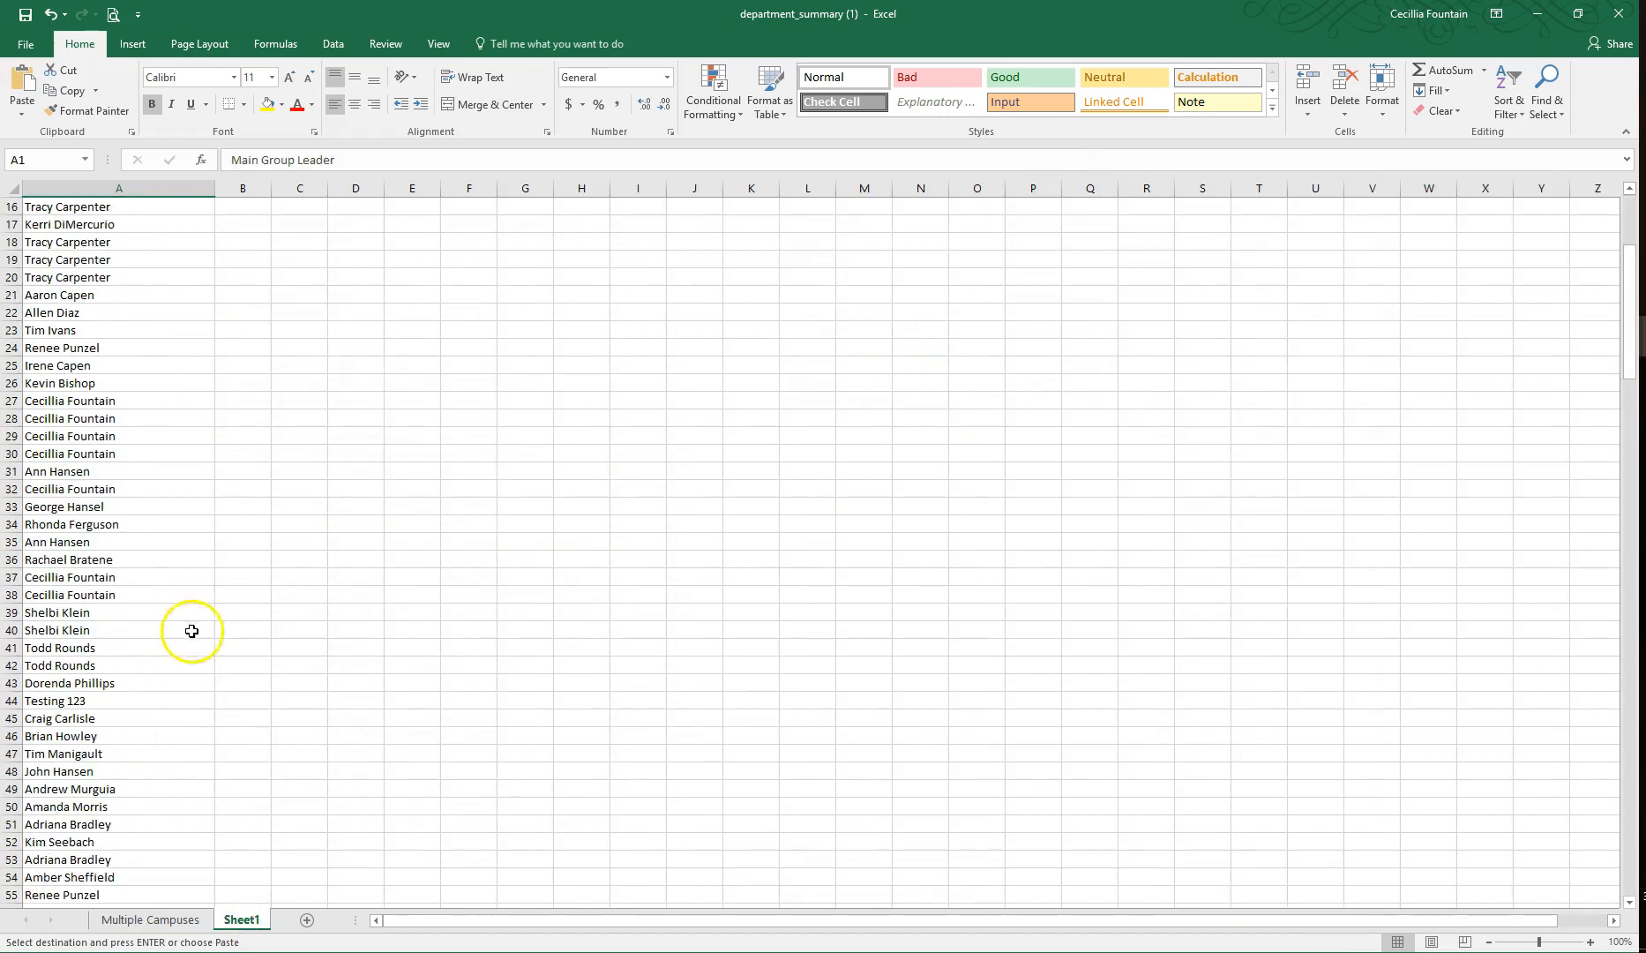
pyautogui.scroll(-4, 128, 736)
pyautogui.click(82, 453)
pyautogui.hotkey('ctrl', 'v')
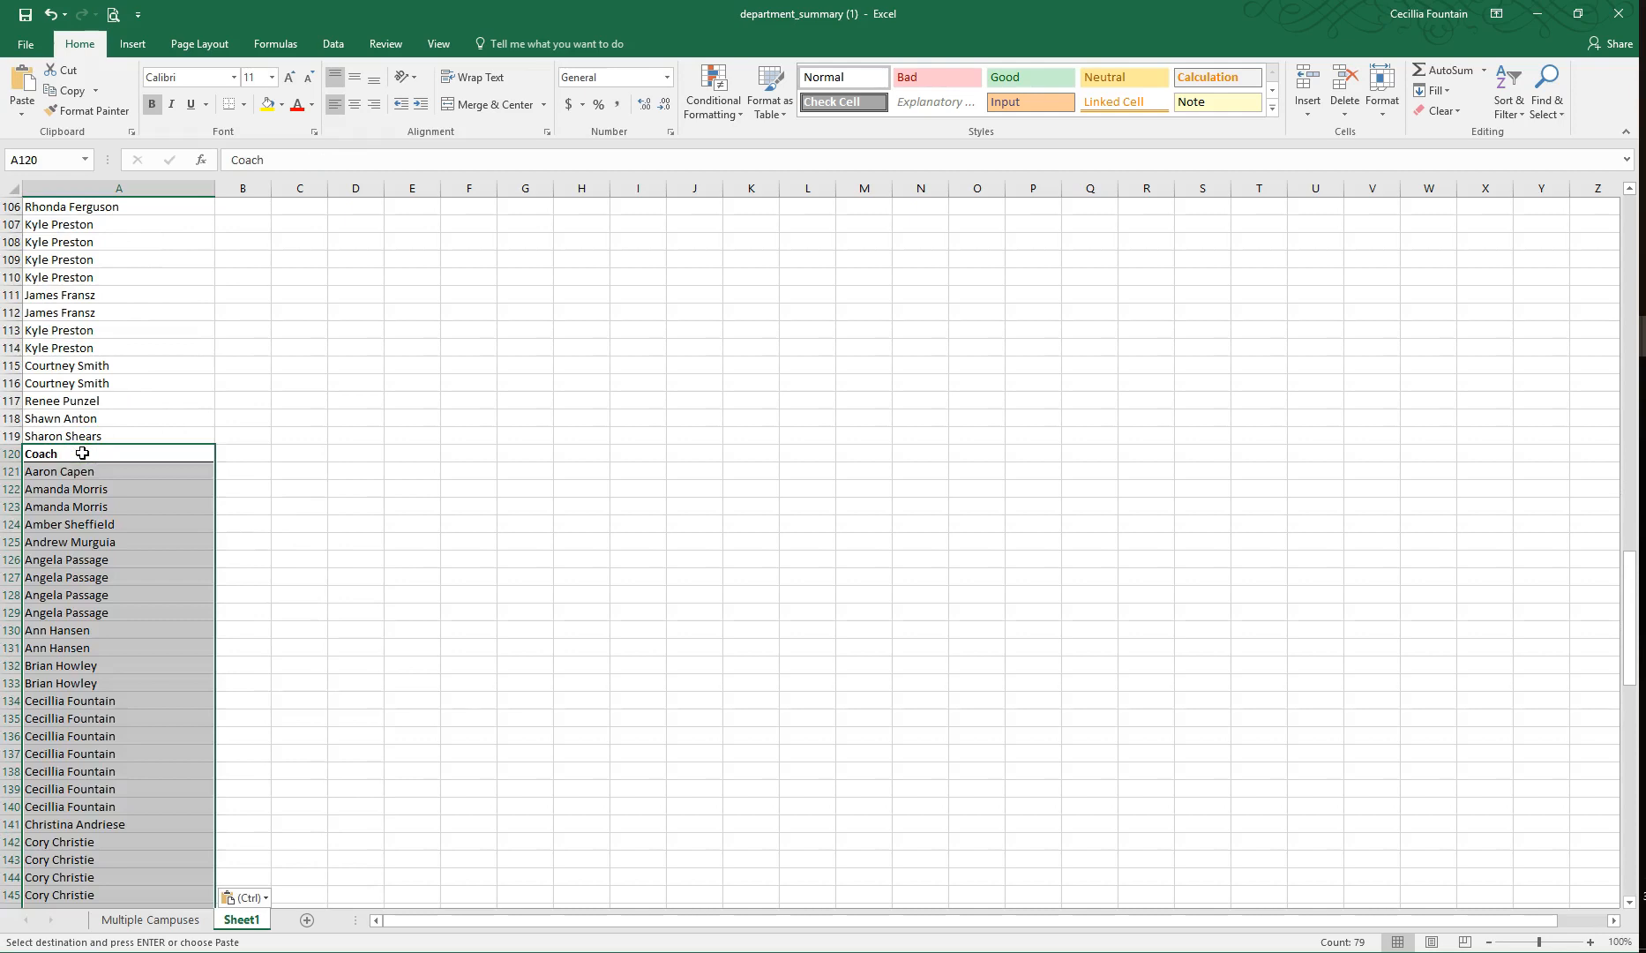
pyautogui.hotkey('alt', 'Tab')
pyautogui.hotkey('alt', 'Tab')
# Step: Sort the whole Multiple Campuses sheet by Director from A to Z
pyautogui.click(156, 923)
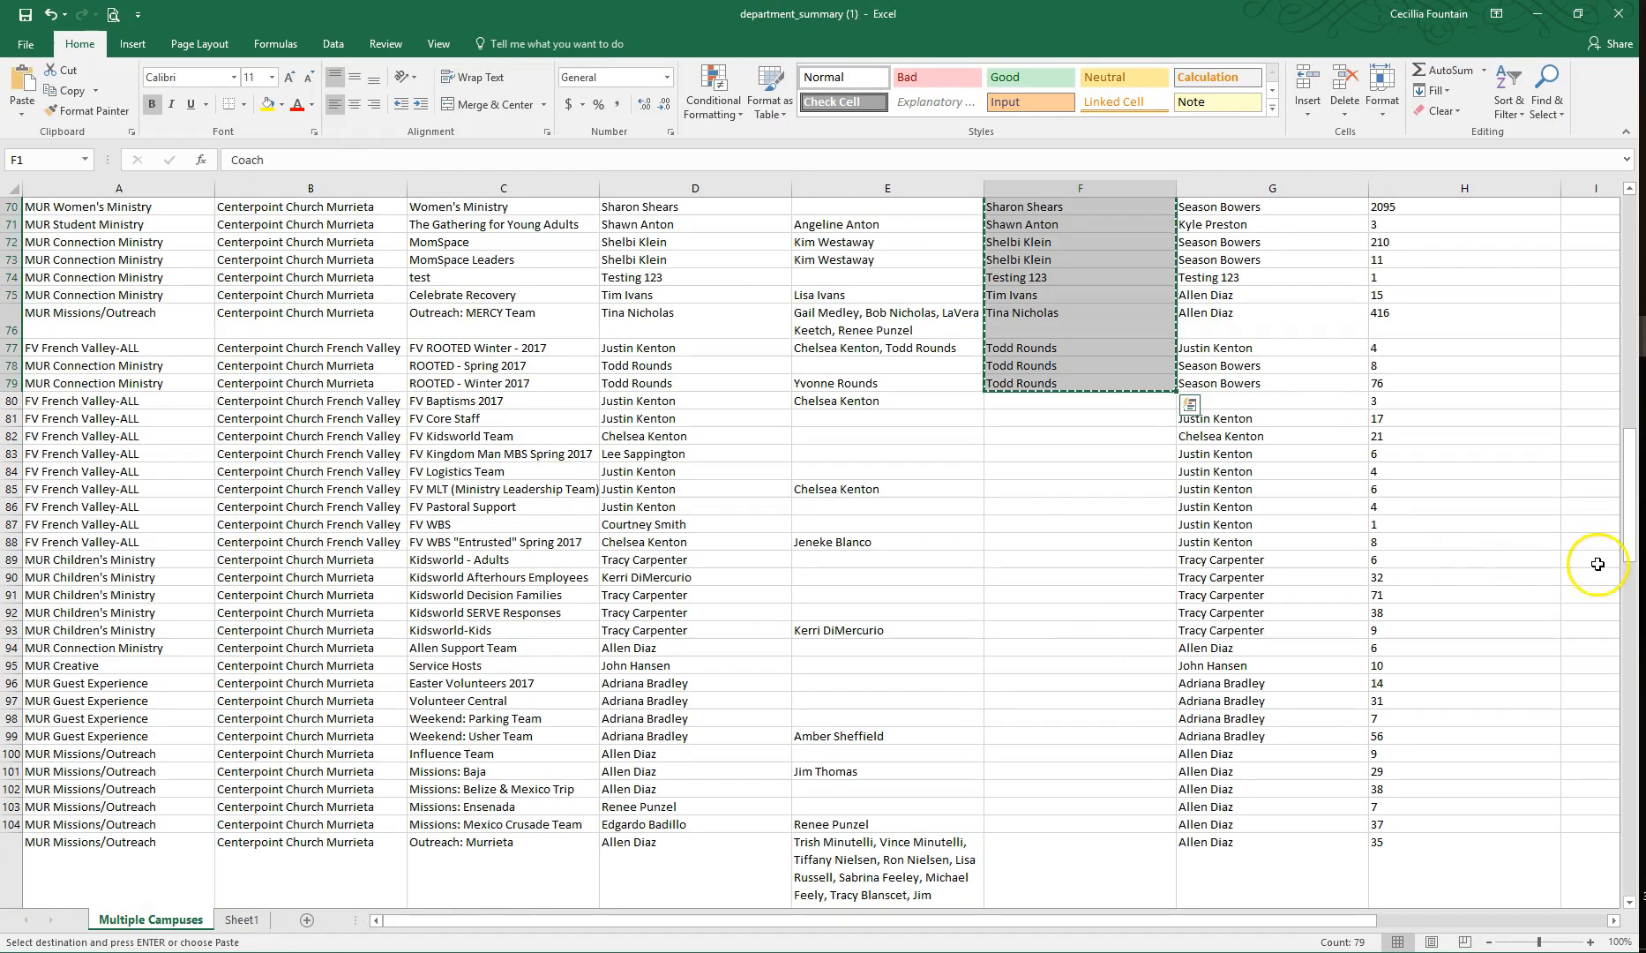
pyautogui.moveTo(1631, 544); pyautogui.dragTo(1631, 311)
pyautogui.click(1249, 188)
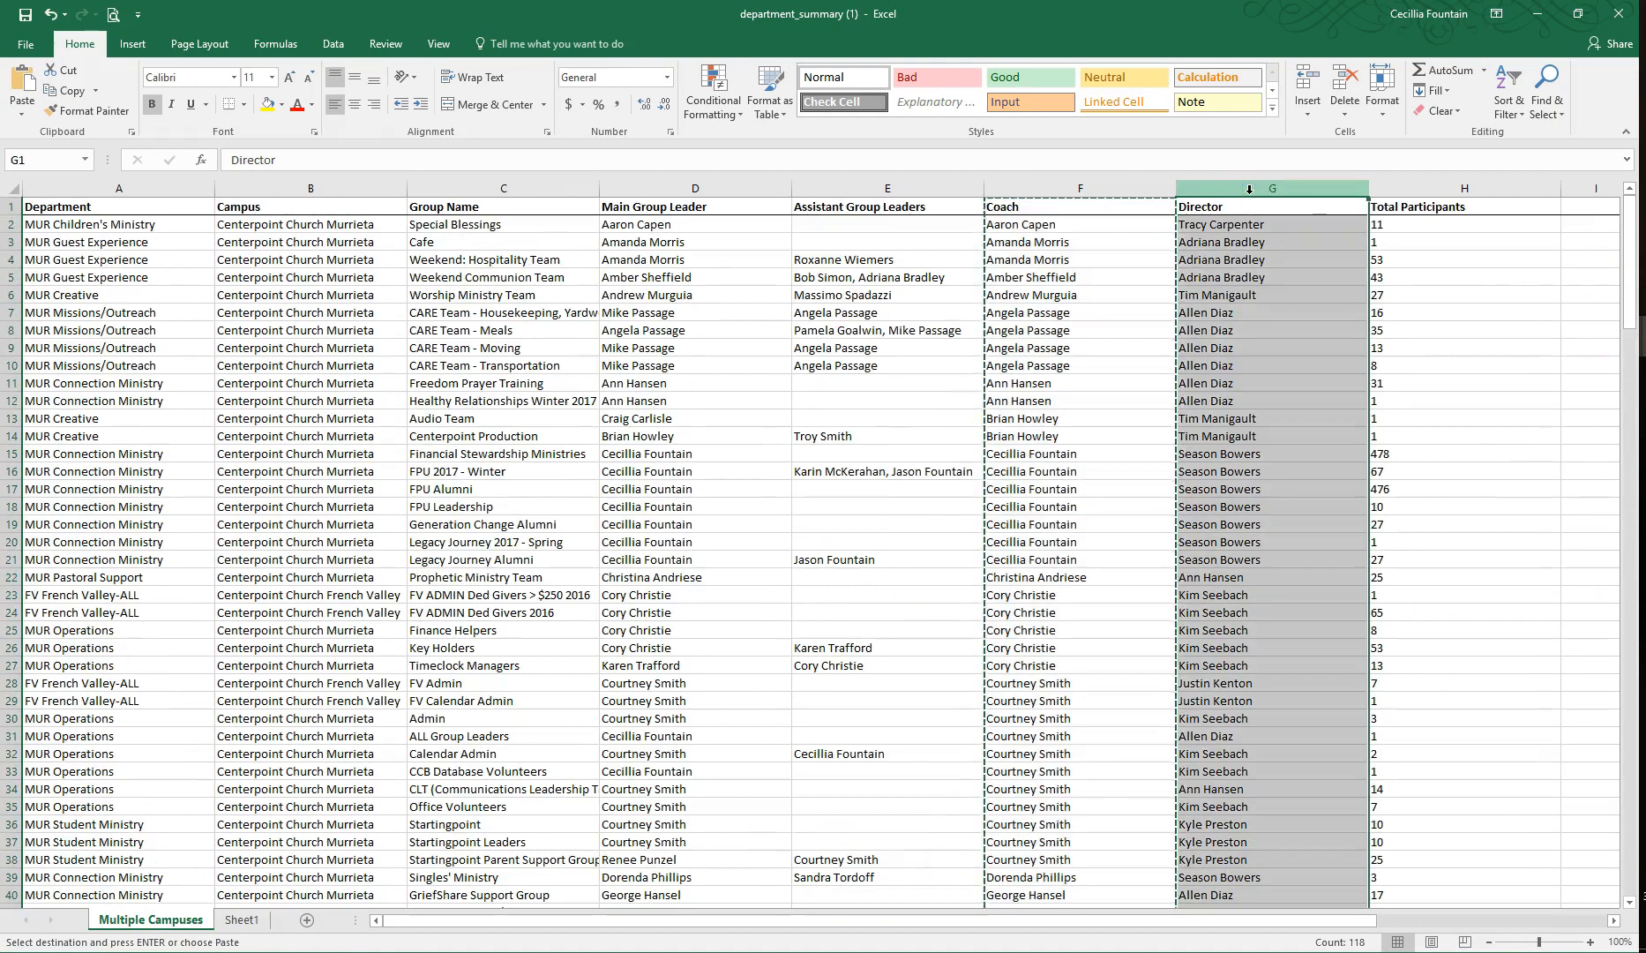
pyautogui.hotkey('ctrl', 'a')
pyautogui.click(1510, 99)
pyautogui.click(1530, 177)
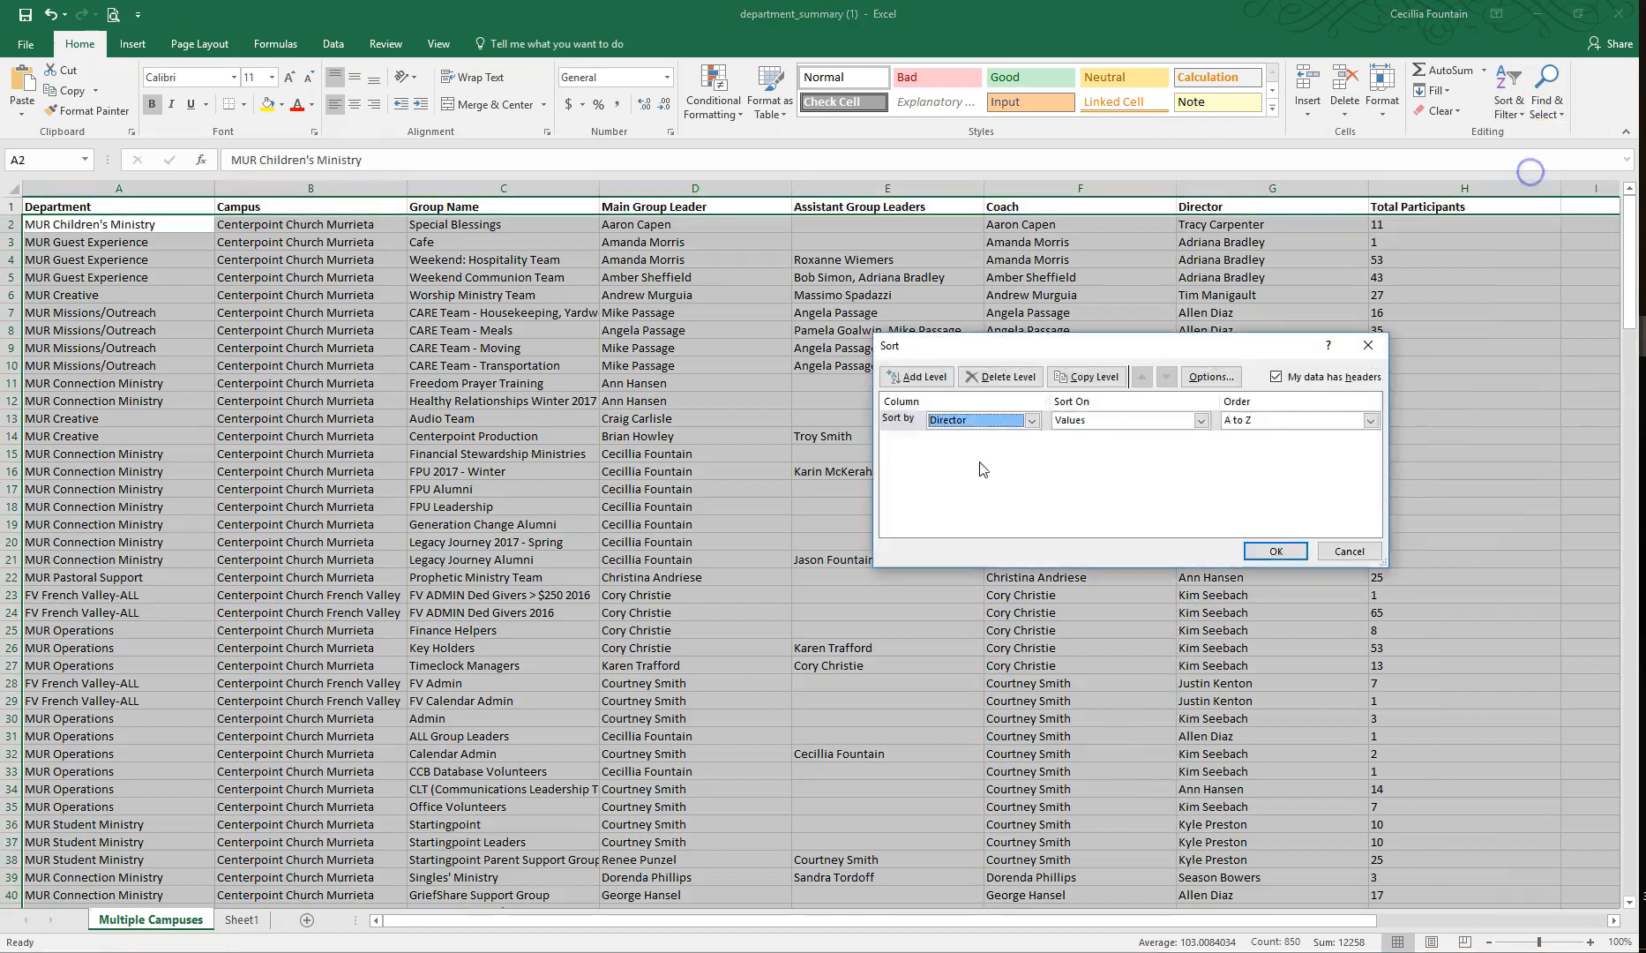
pyautogui.click(1274, 550)
# Step: Copy the filled Director cells, starting at G1, to Sheet1 below the coach names, starting at A199
pyautogui.moveTo(1220, 203); pyautogui.dragTo(1226, 849)
pyautogui.rightClick(1226, 848)
pyautogui.click(1300, 408)
pyautogui.scroll(20, 1296, 406)
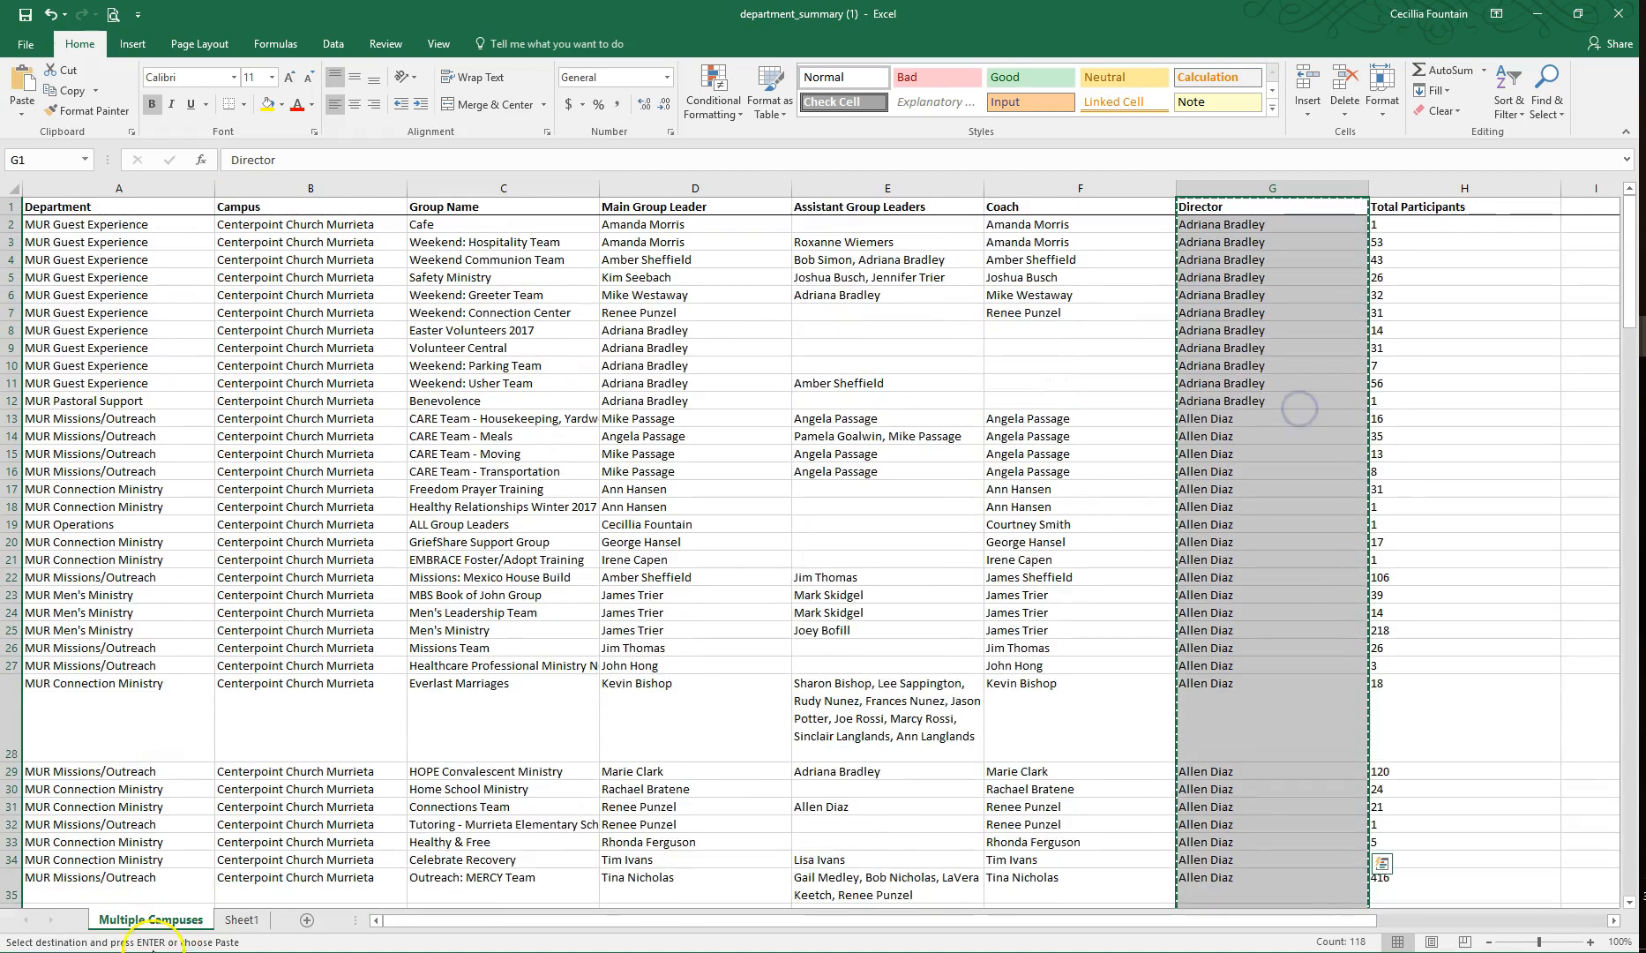
pyautogui.click(242, 920)
pyautogui.scroll(-4, 240, 854)
pyautogui.scroll(-16, 240, 855)
pyautogui.click(91, 737)
pyautogui.hotkey('ctrl', 'v')
pyautogui.click(106, 786)
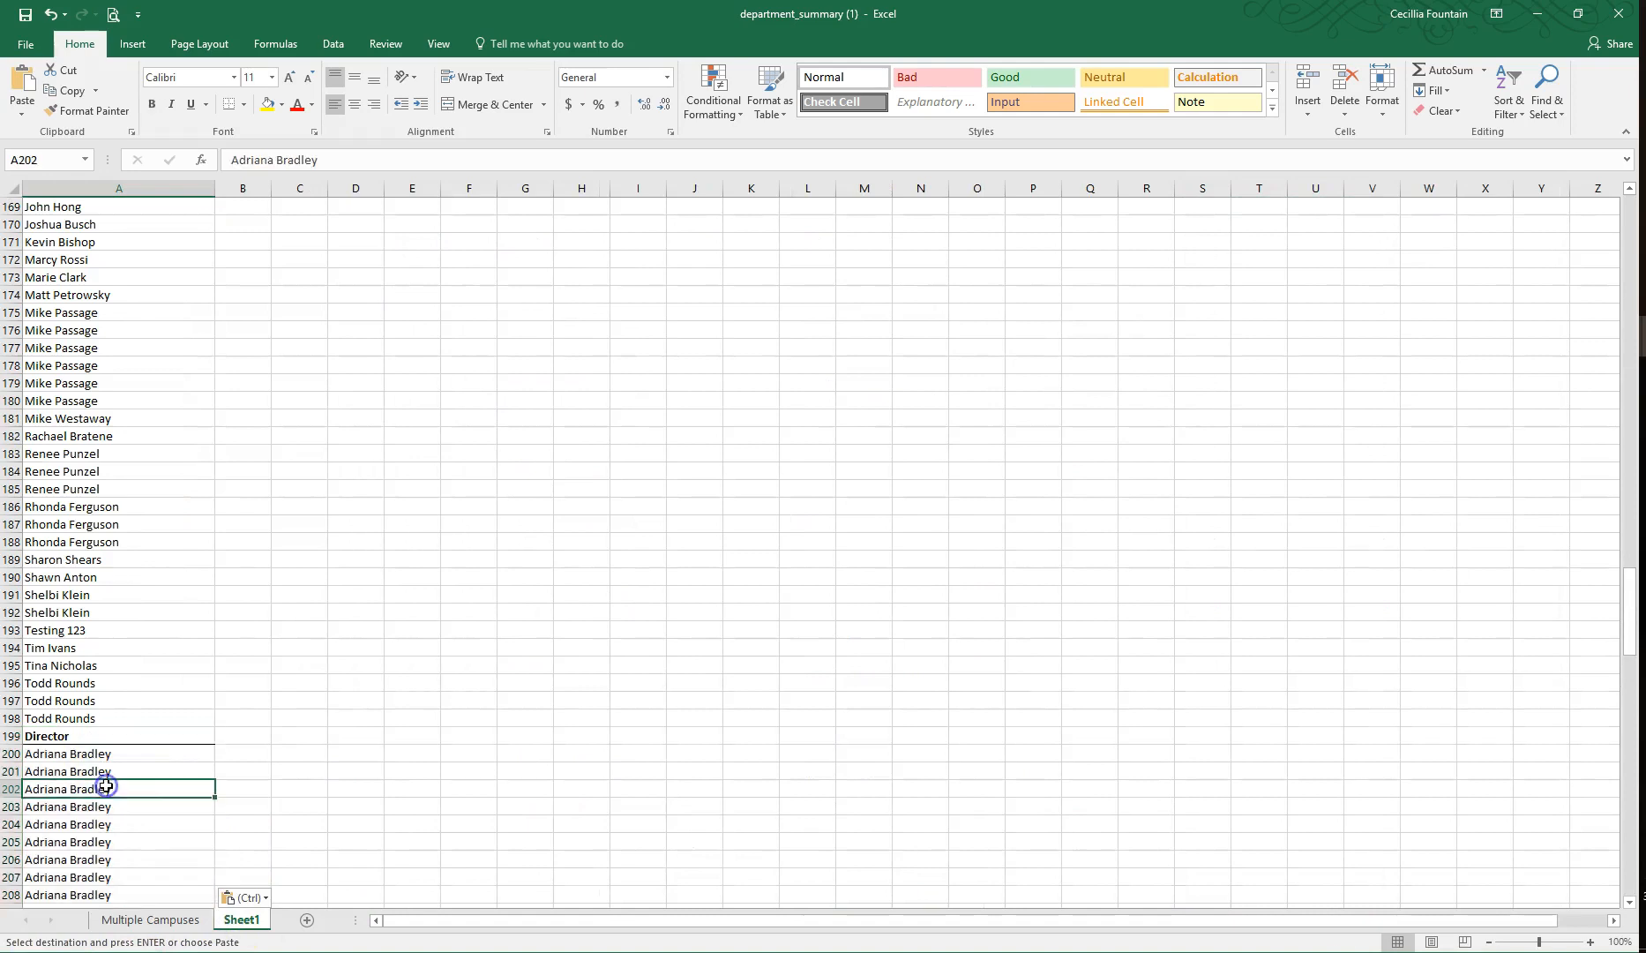
# Step: Review the combined list on Sheet1, checking the Main Group Leader, Coach and Director sections down to the last name
pyautogui.click(157, 919)
pyautogui.click(1023, 542)
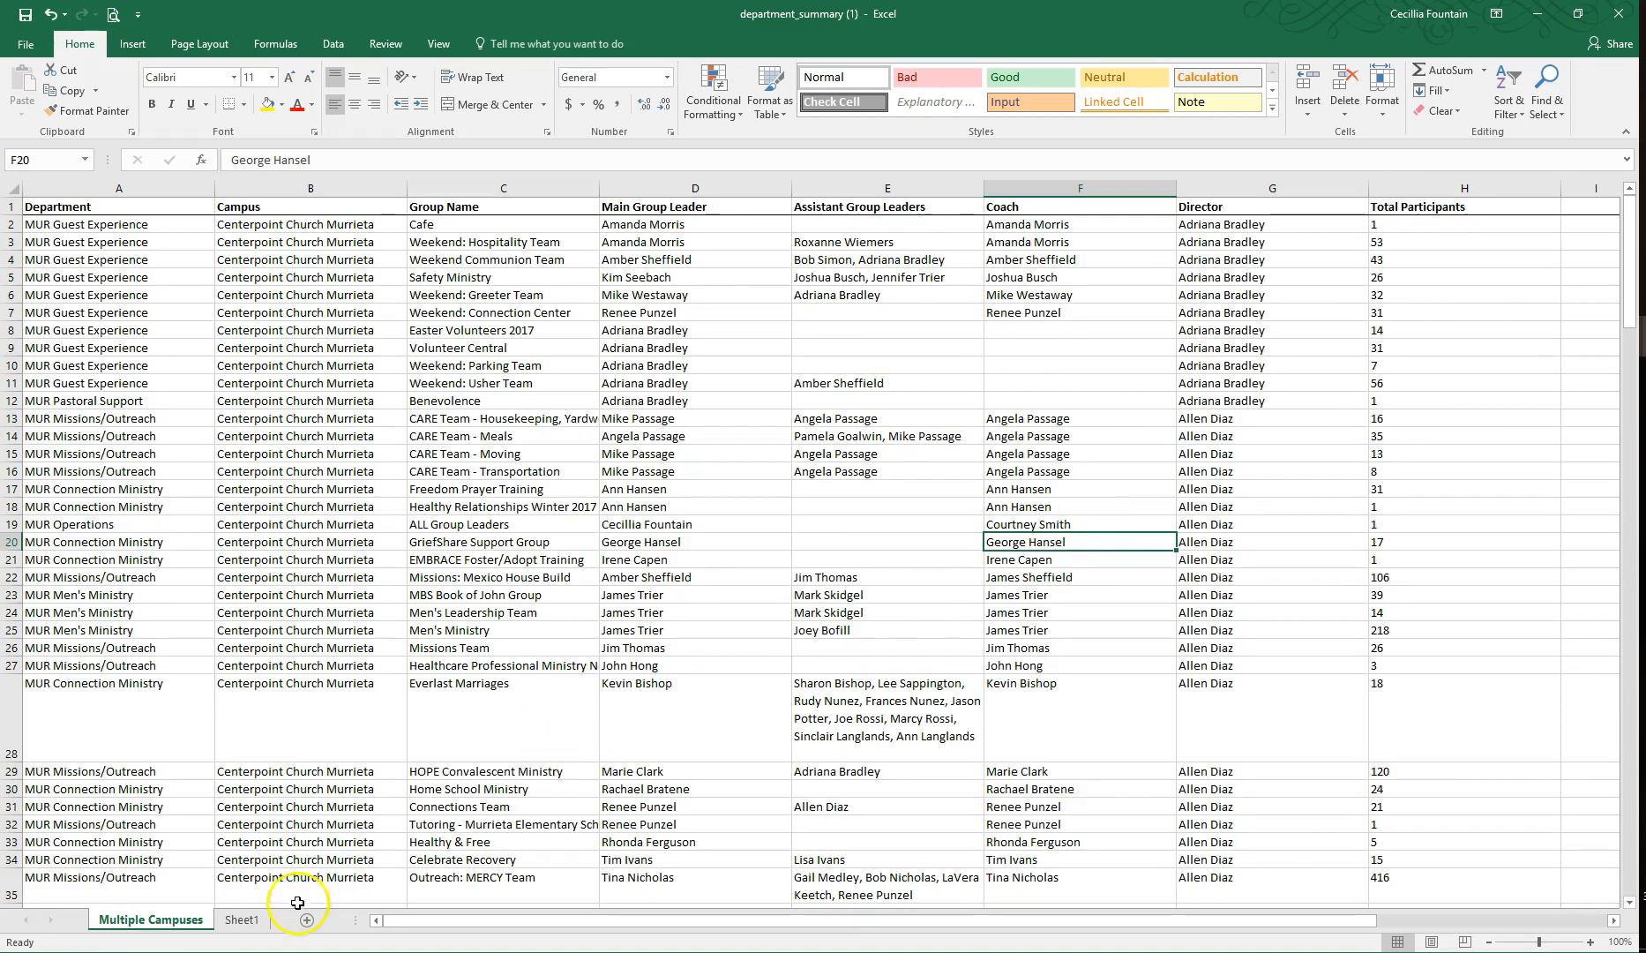
pyautogui.click(240, 920)
pyautogui.scroll(20, 208, 677)
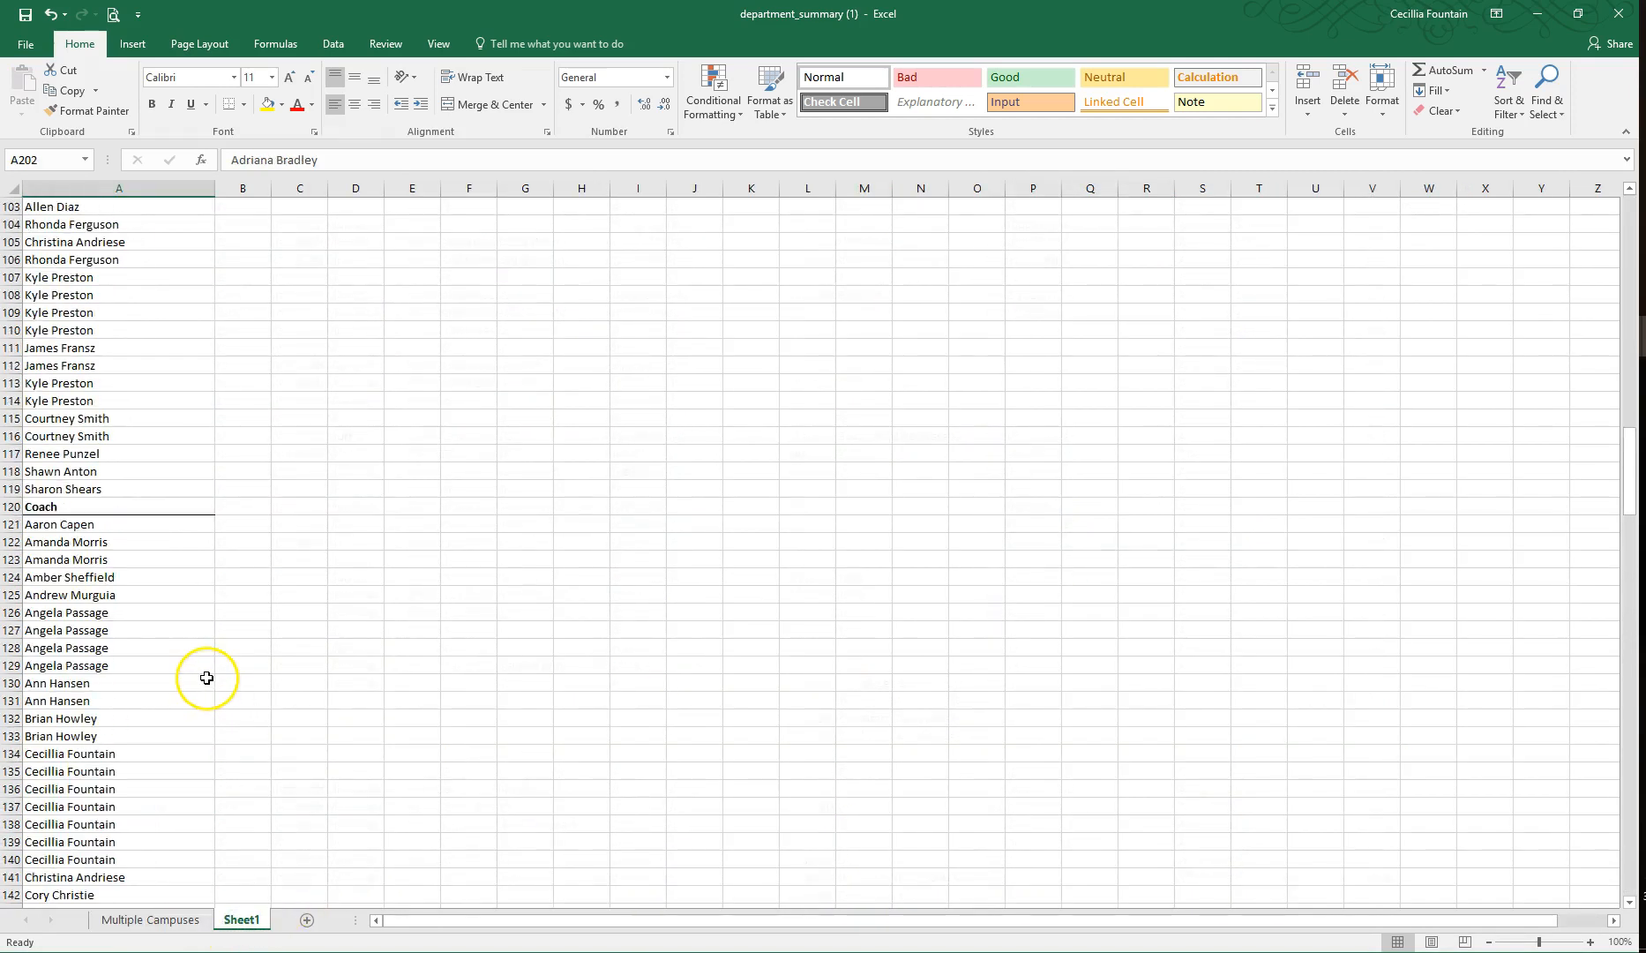
pyautogui.scroll(5, 207, 670)
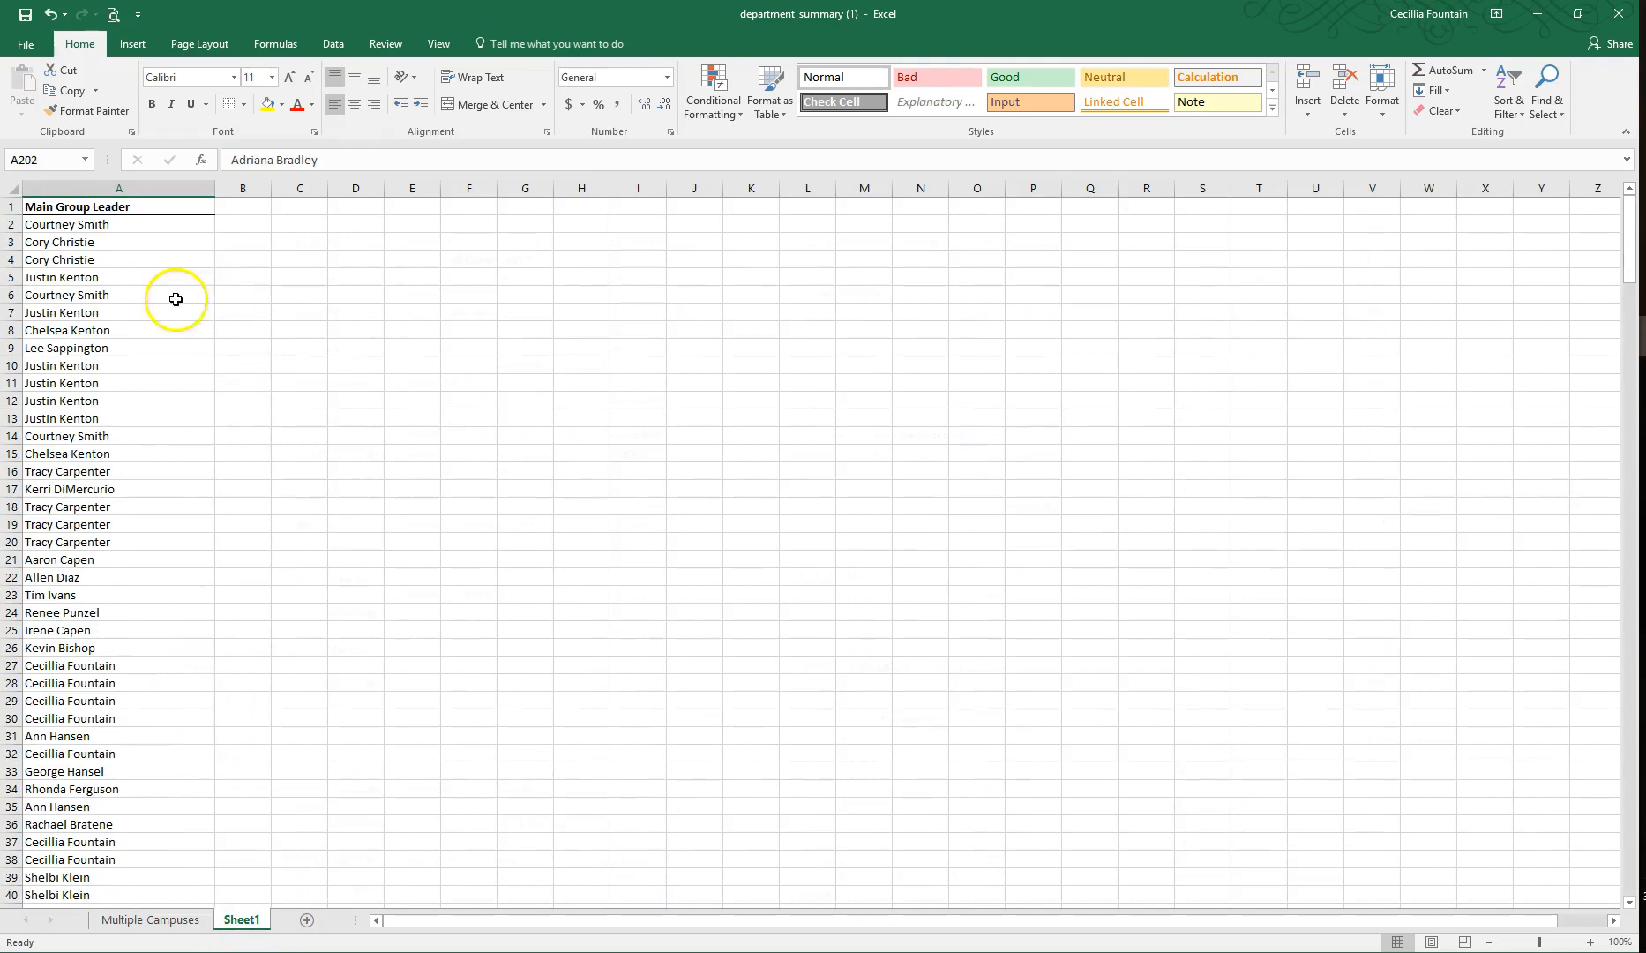
pyautogui.click(1630, 799)
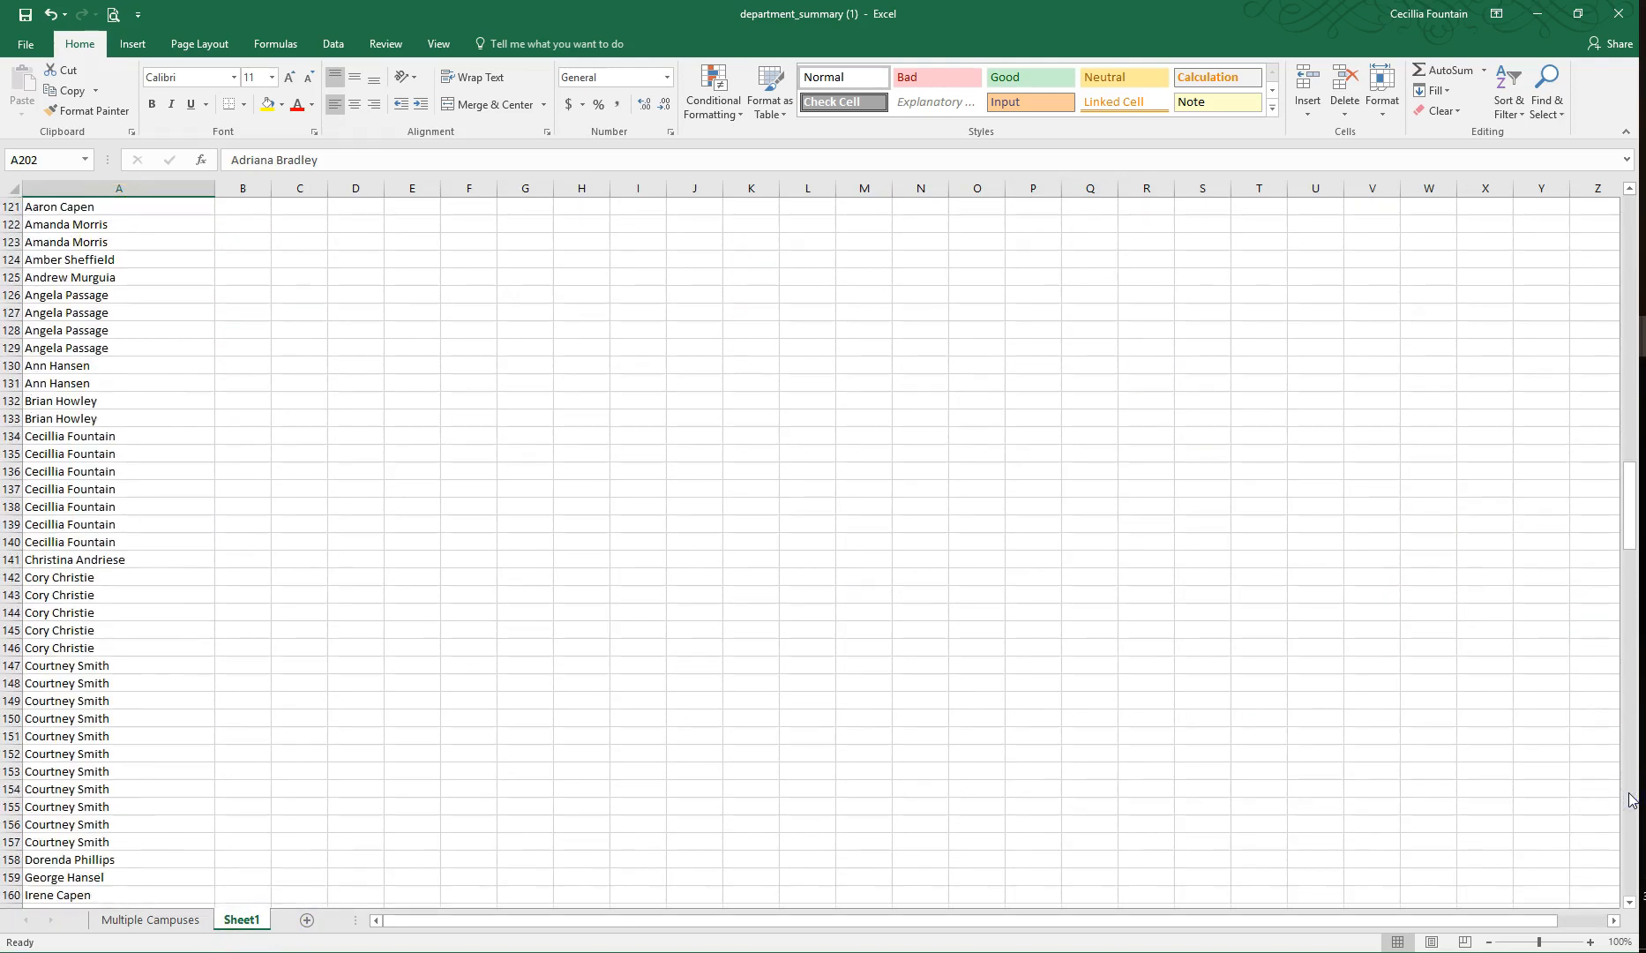
pyautogui.scroll(3, 291, 570)
pyautogui.click(44, 350)
pyautogui.scroll(-20, 337, 725)
pyautogui.click(62, 471)
pyautogui.scroll(-8, 276, 653)
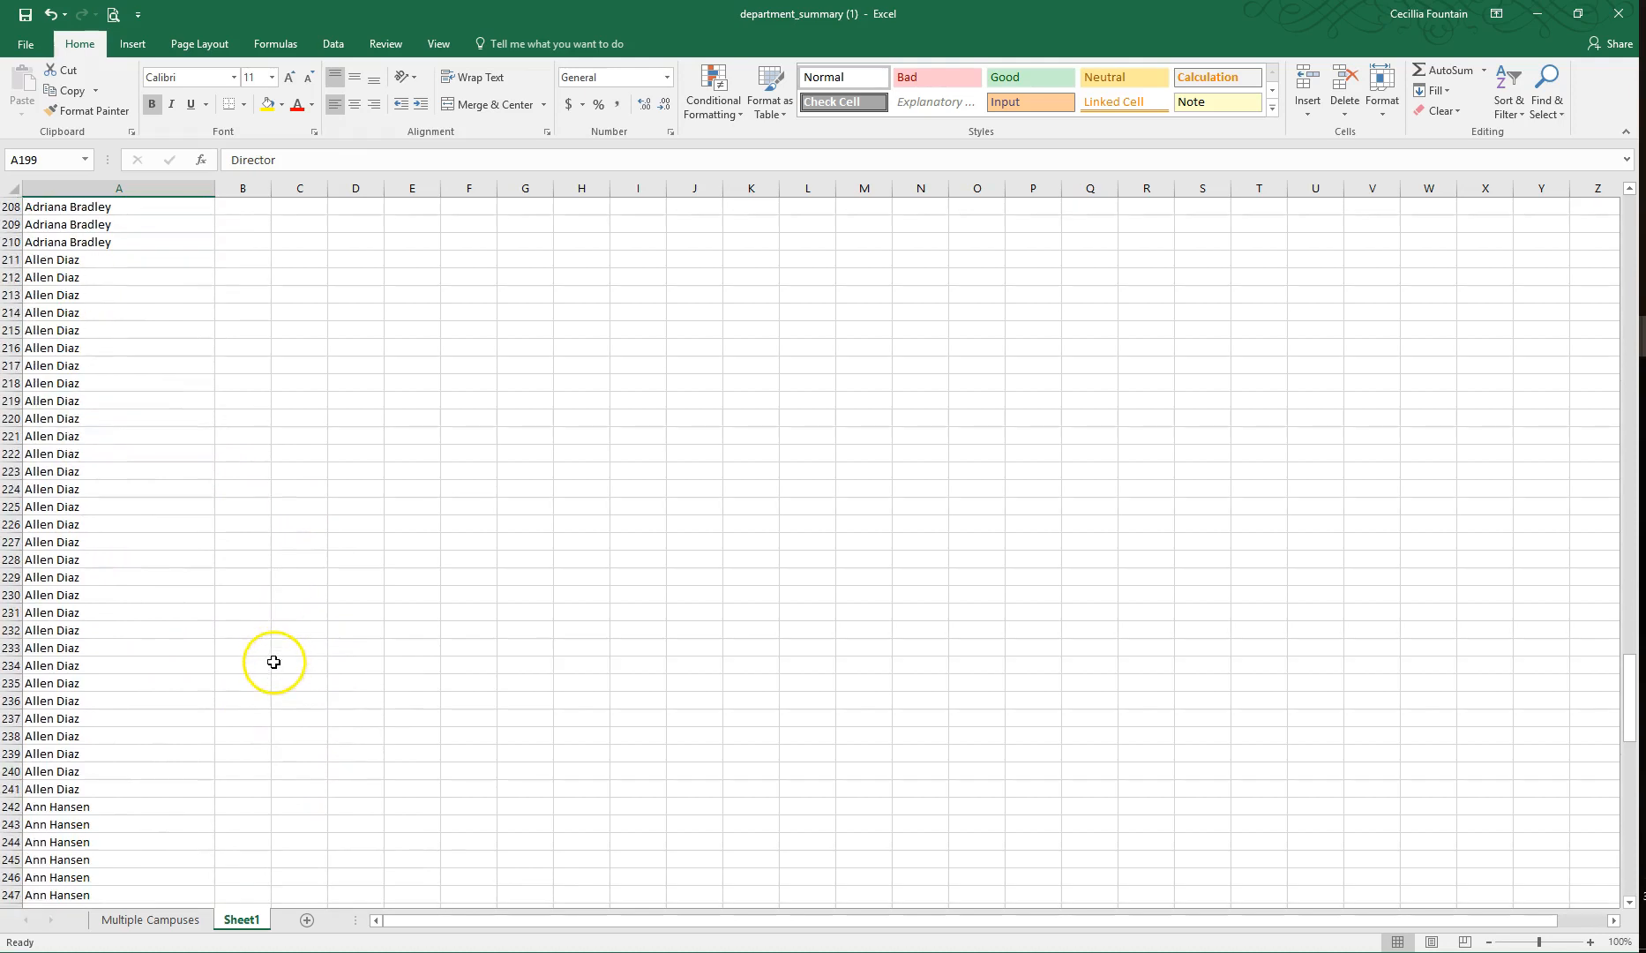
pyautogui.scroll(-17, 133, 644)
pyautogui.scroll(-4, 132, 680)
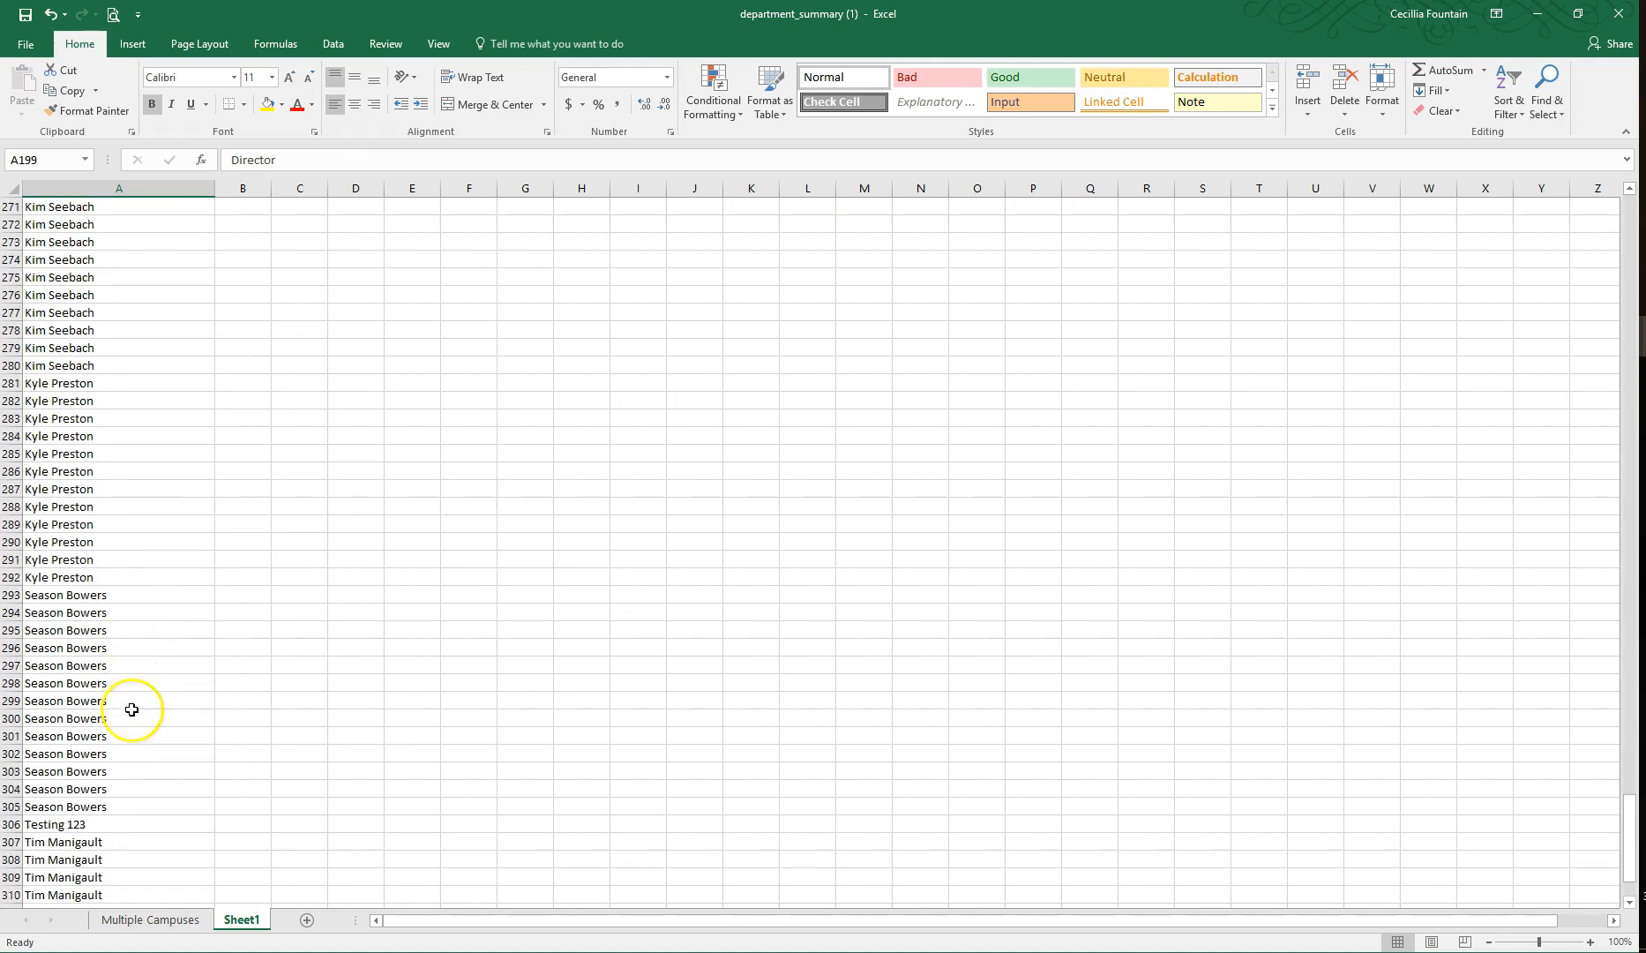
pyautogui.scroll(-5, 132, 705)
# Step: Switch to the church website in Chrome, export the individuals of the Ministry Leadership Team (MLT) group, and open the saved CSV file
pyautogui.hotkey('alt', 'Tab')
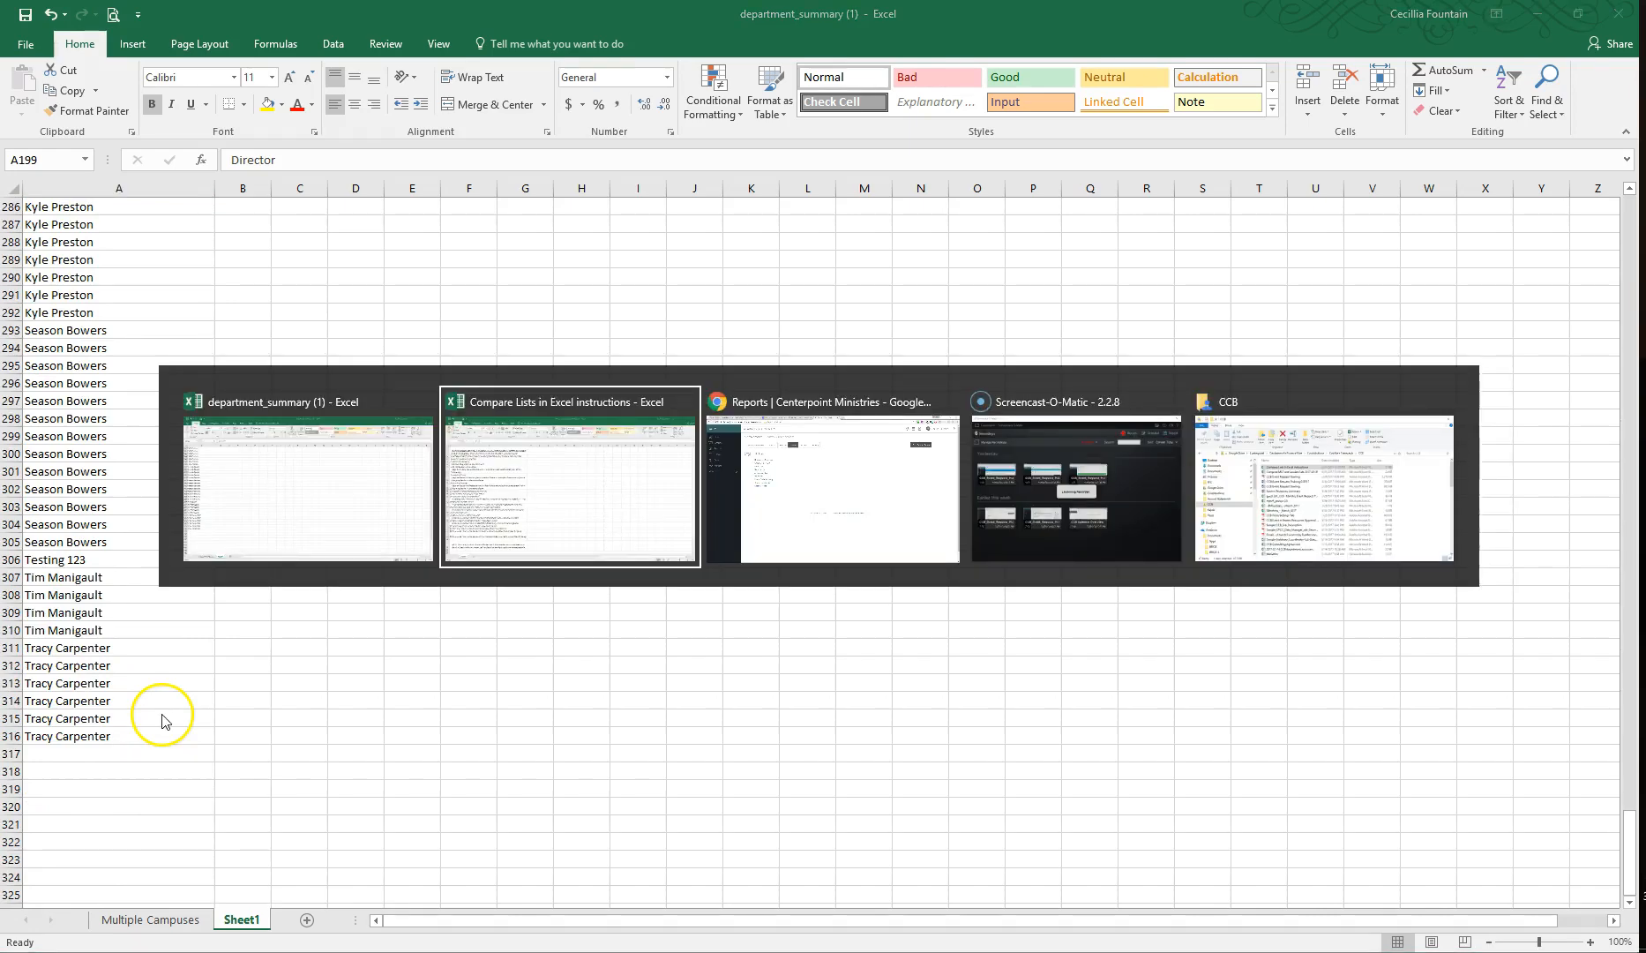
pyautogui.hotkey('alt', 'Tab')
pyautogui.click(71, 179)
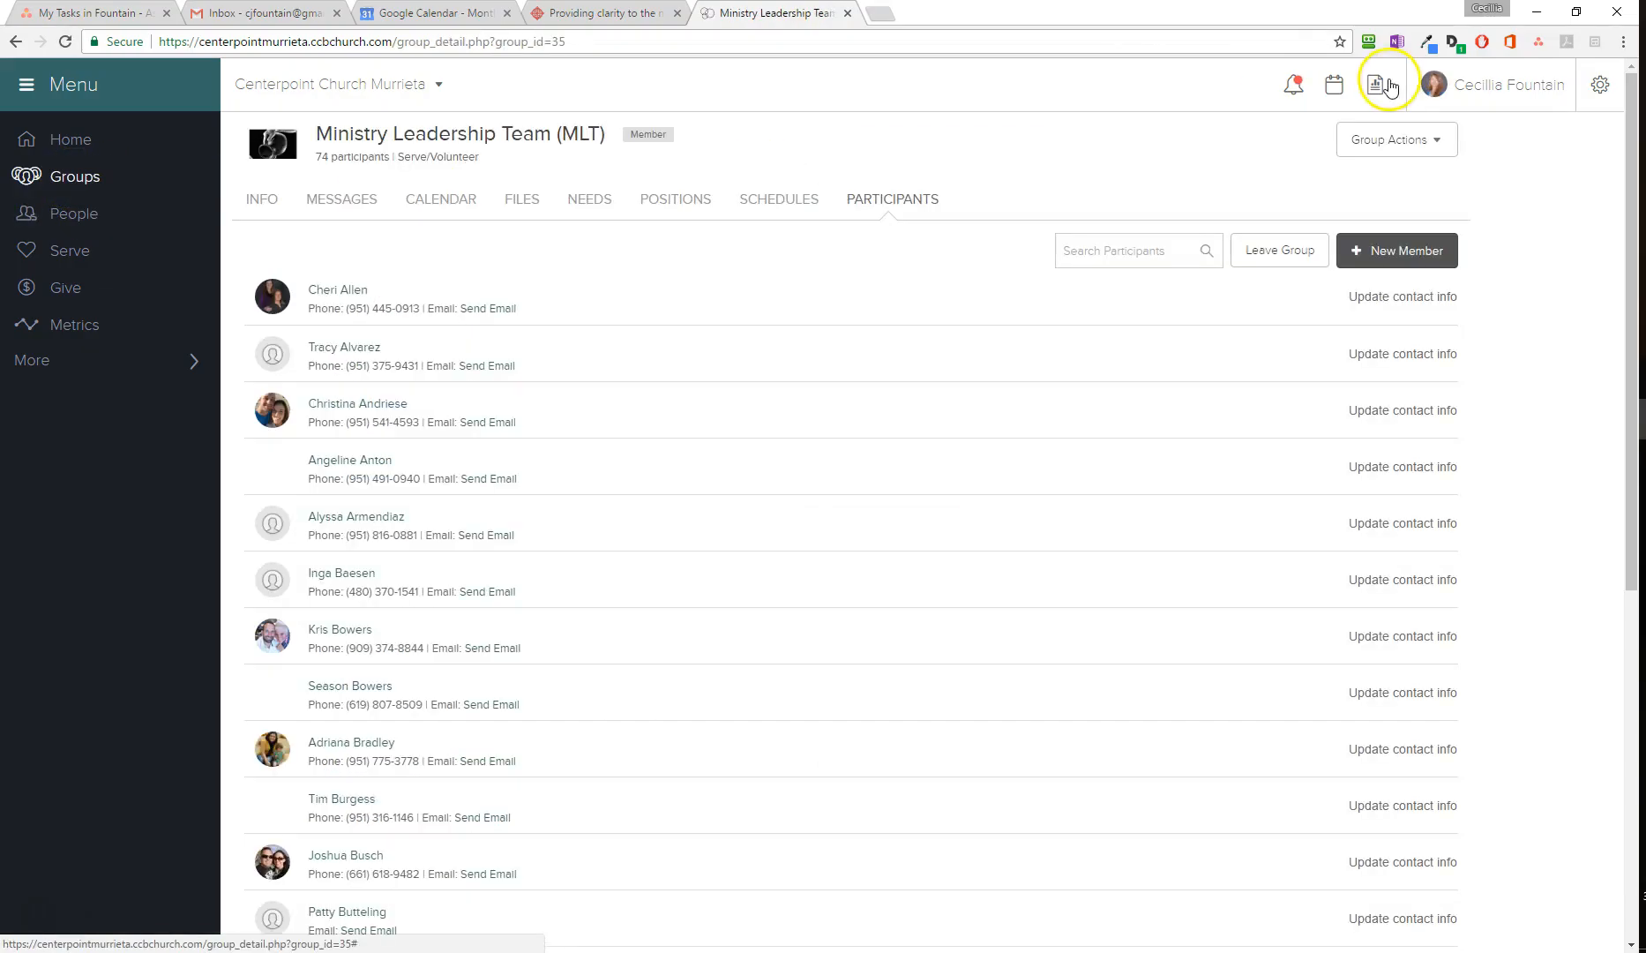
pyautogui.click(1374, 83)
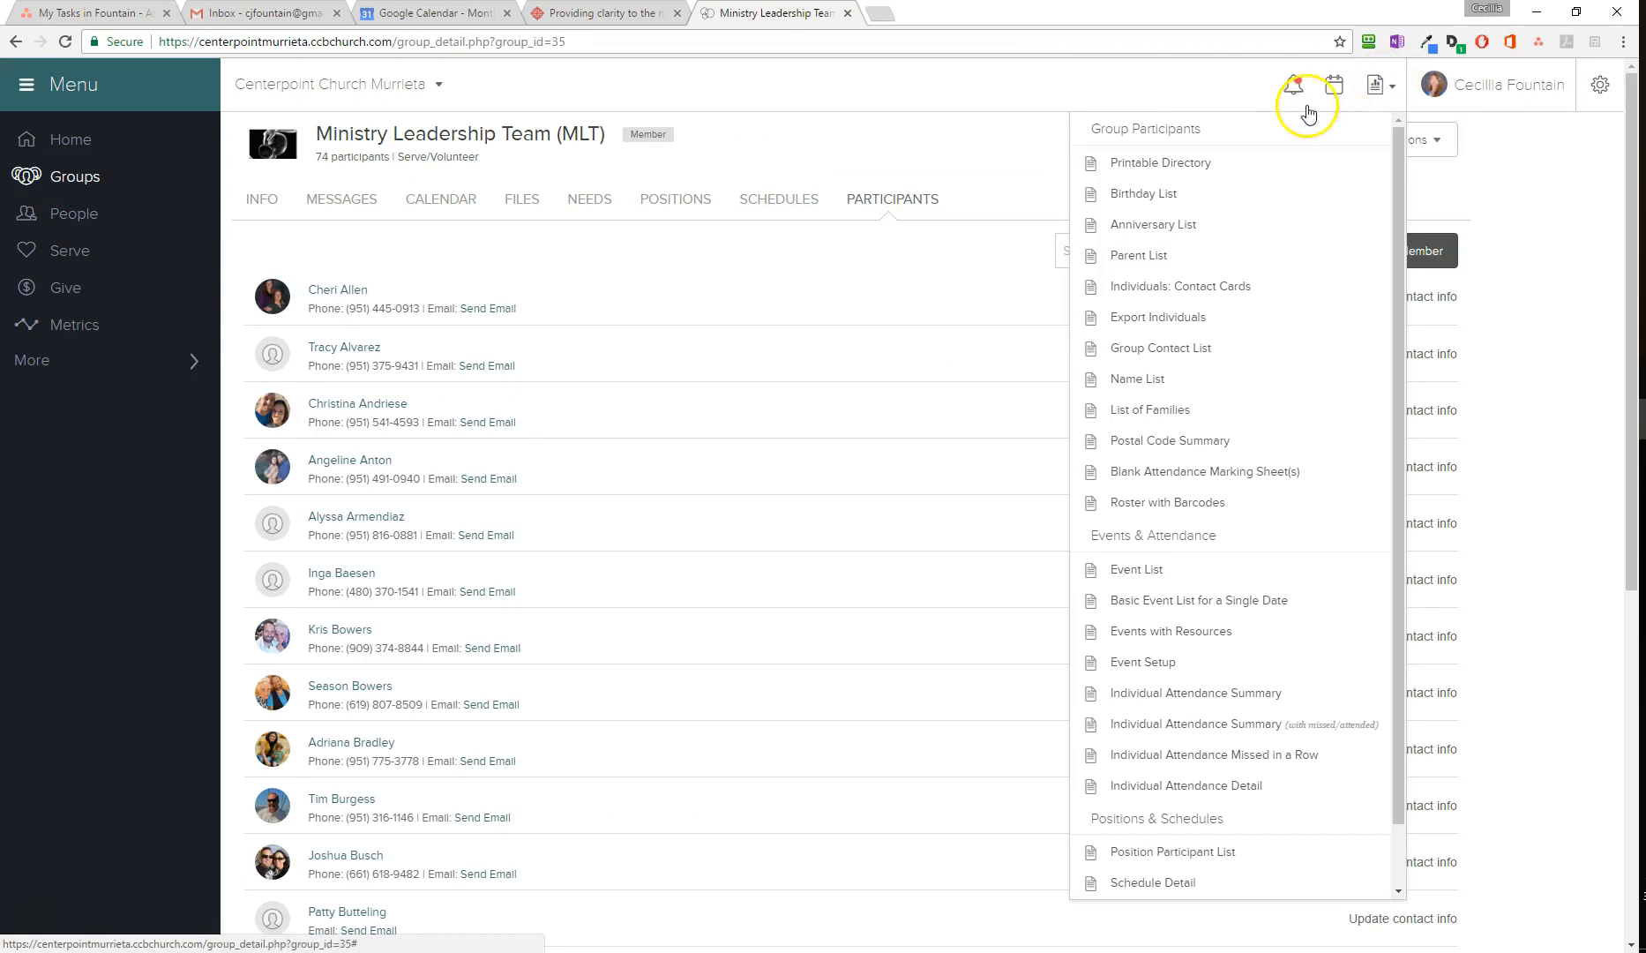
pyautogui.click(1158, 316)
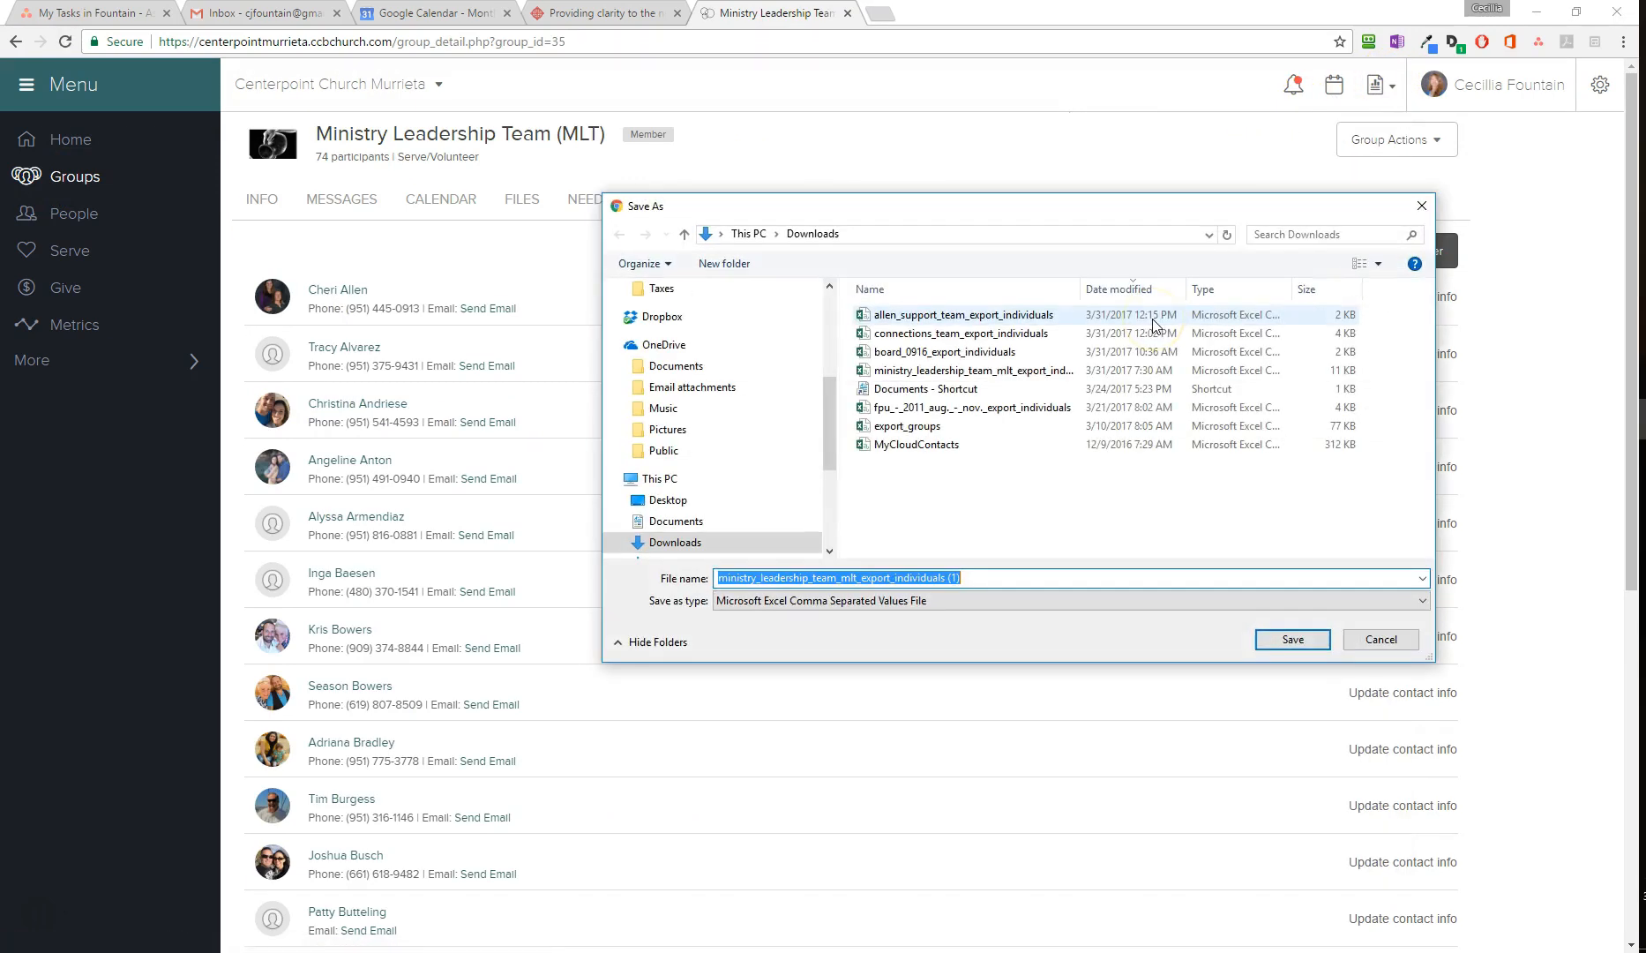
pyautogui.click(1292, 639)
pyautogui.click(81, 929)
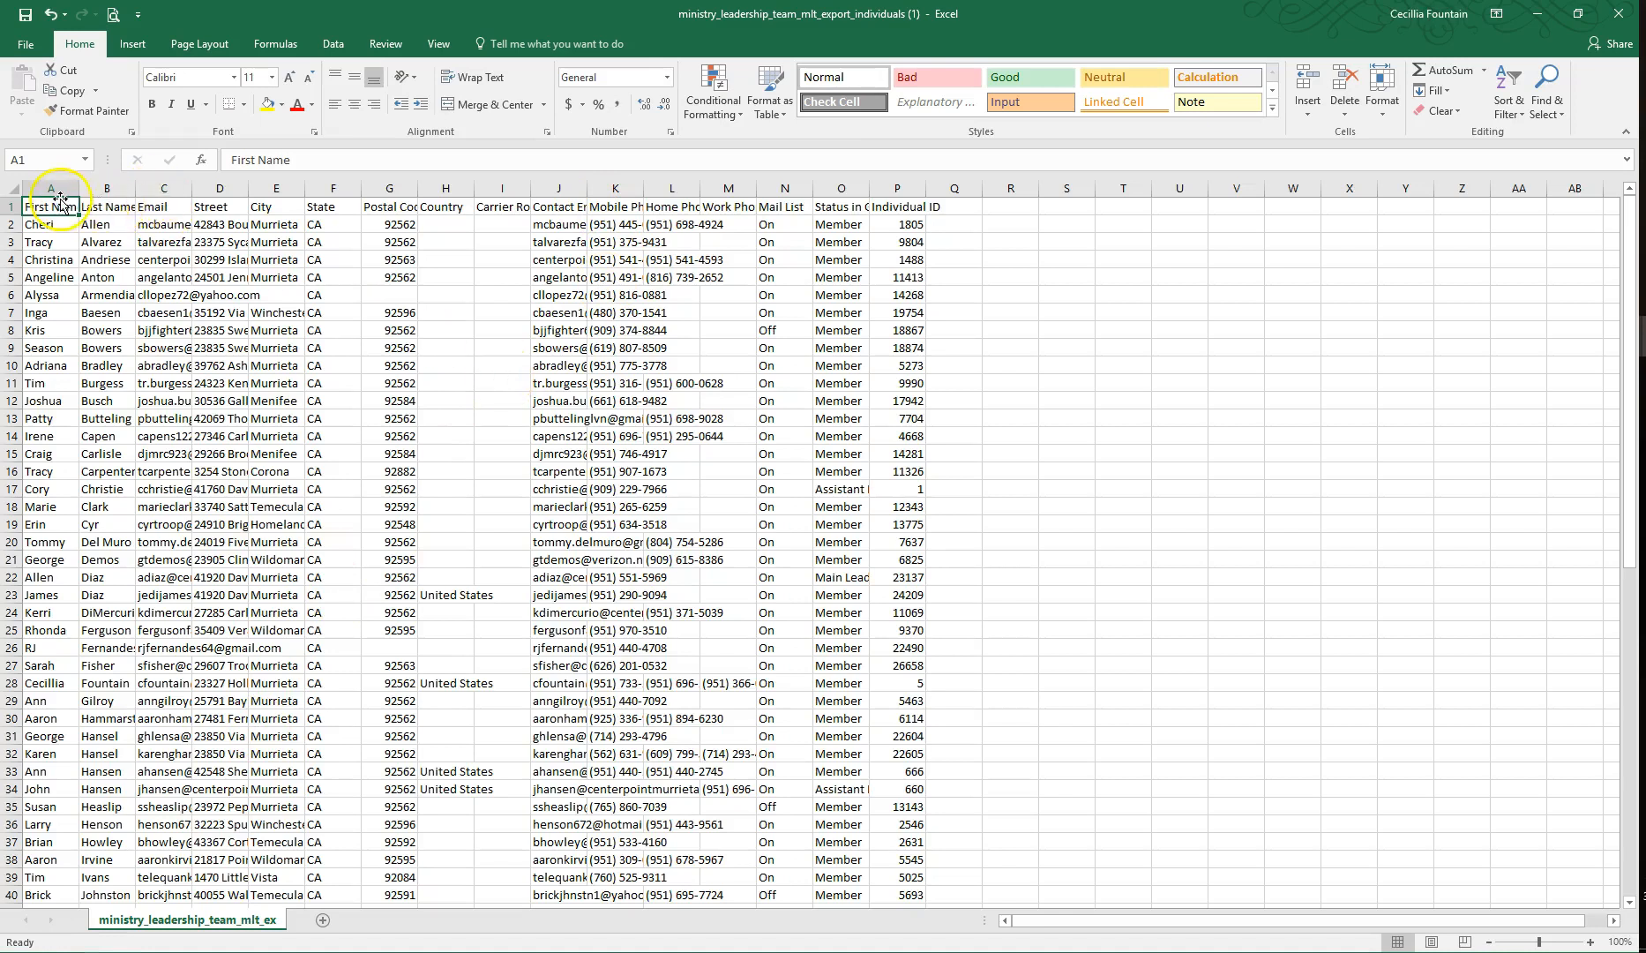
# Step: Insert a blank column before Email and combine first and last name in C2 with =(A2&" "&B2)
pyautogui.rightClick(163, 190)
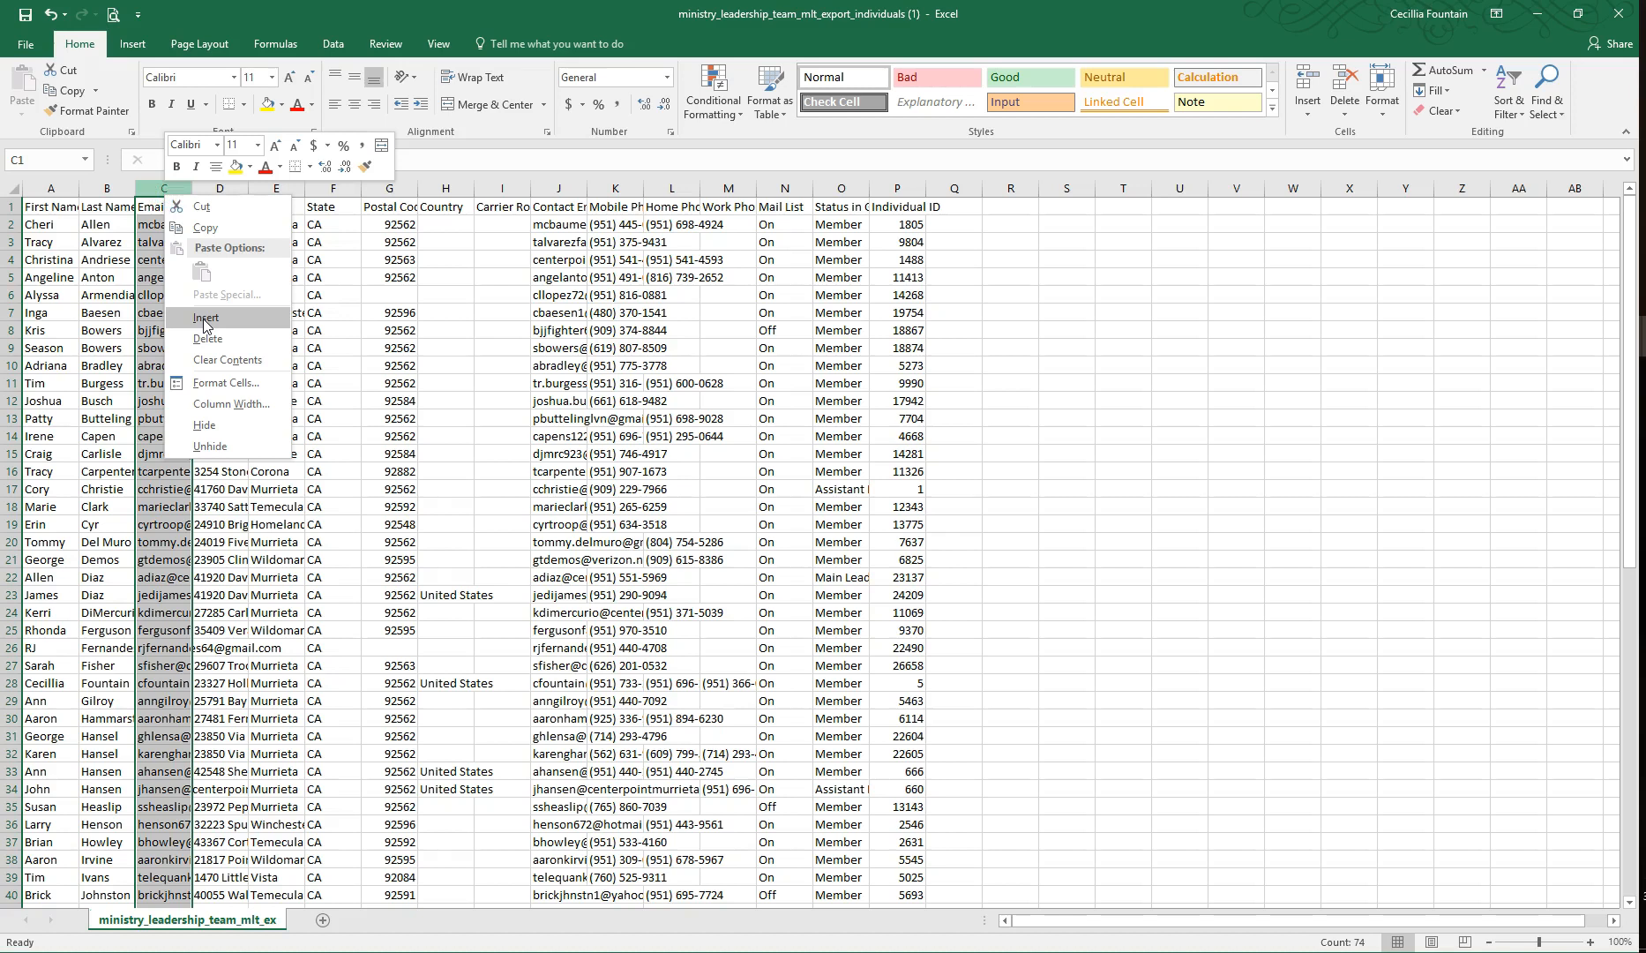
pyautogui.click(203, 320)
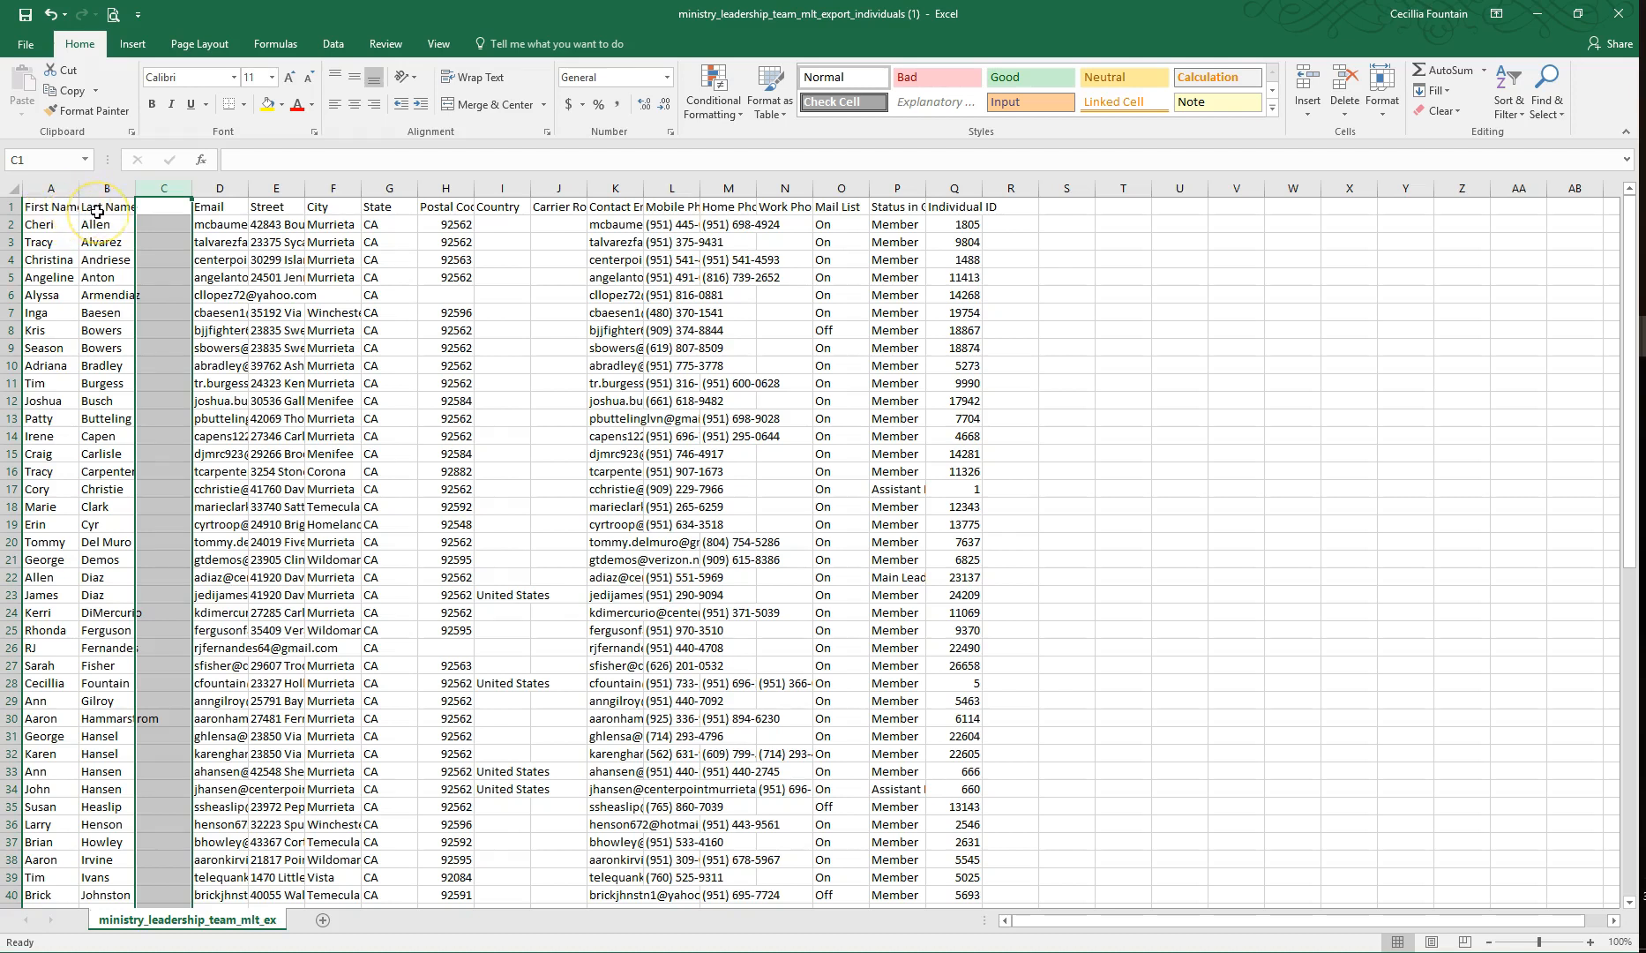
pyautogui.click(147, 223)
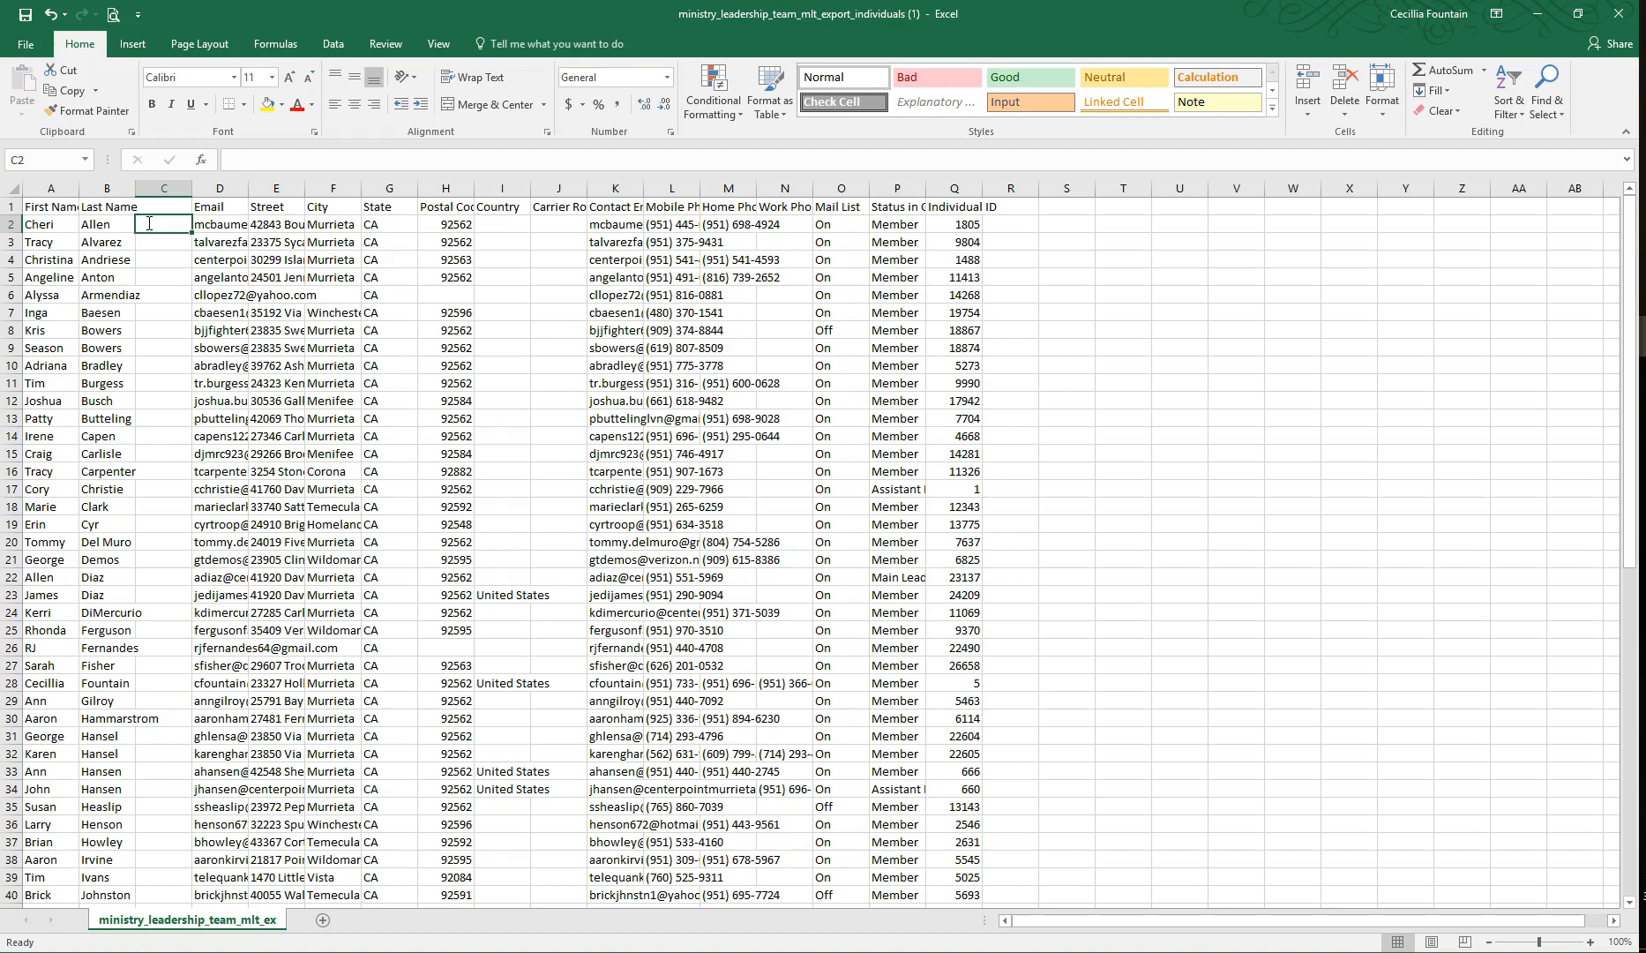
pyautogui.write('=(')
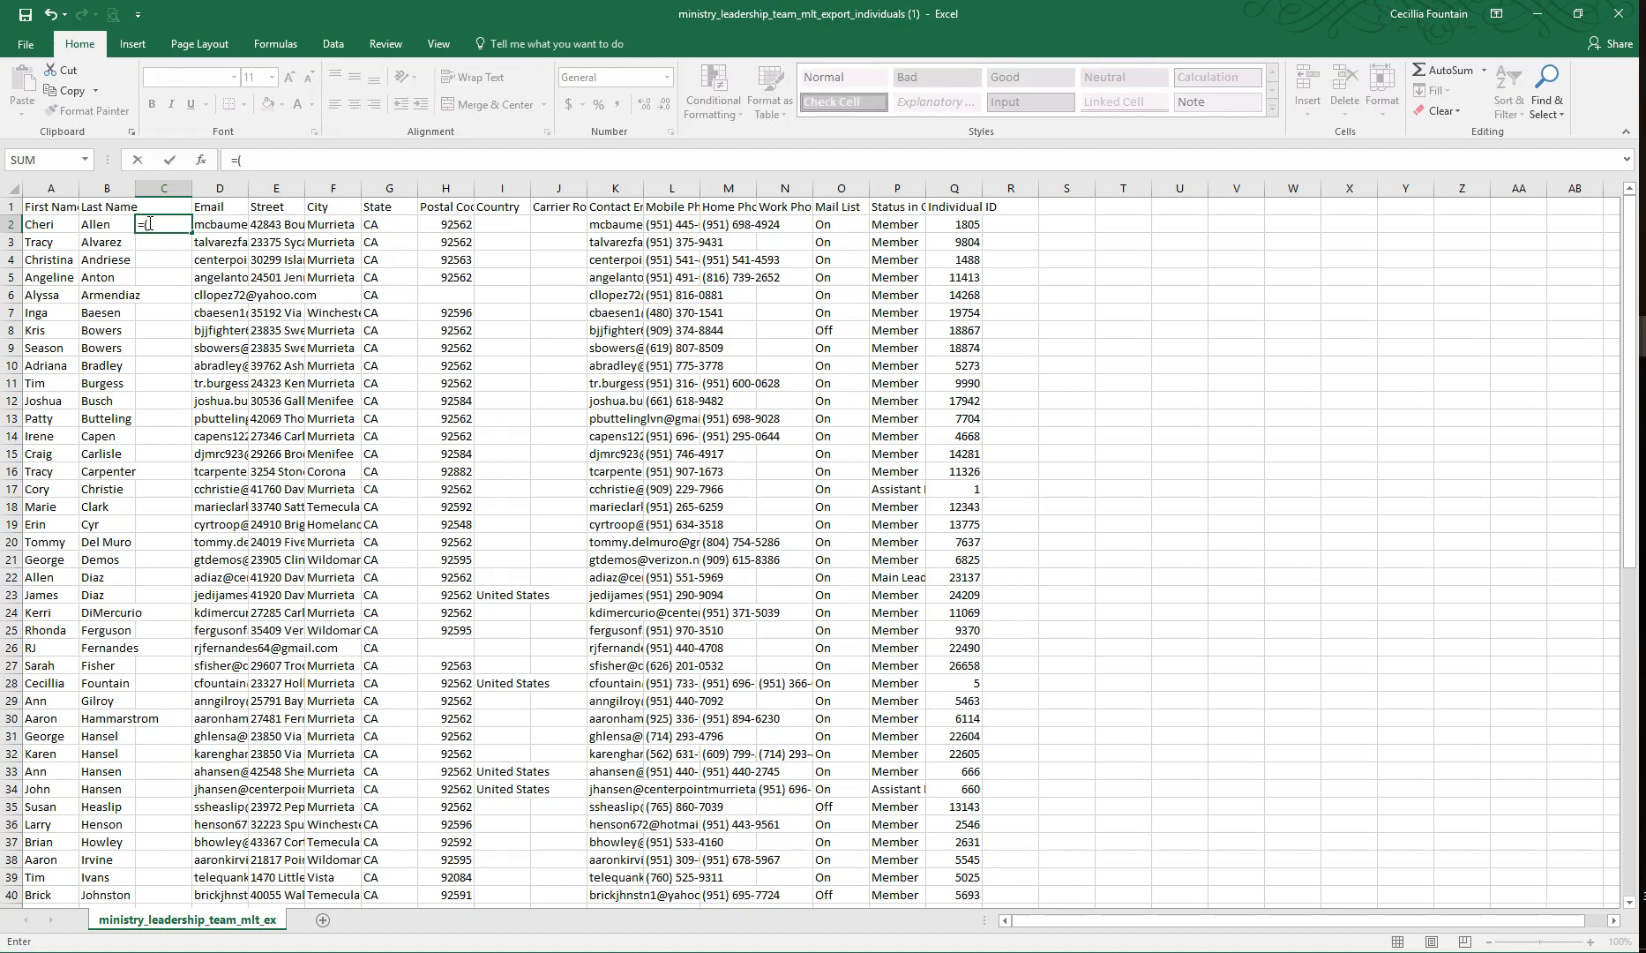
pyautogui.click(42, 223)
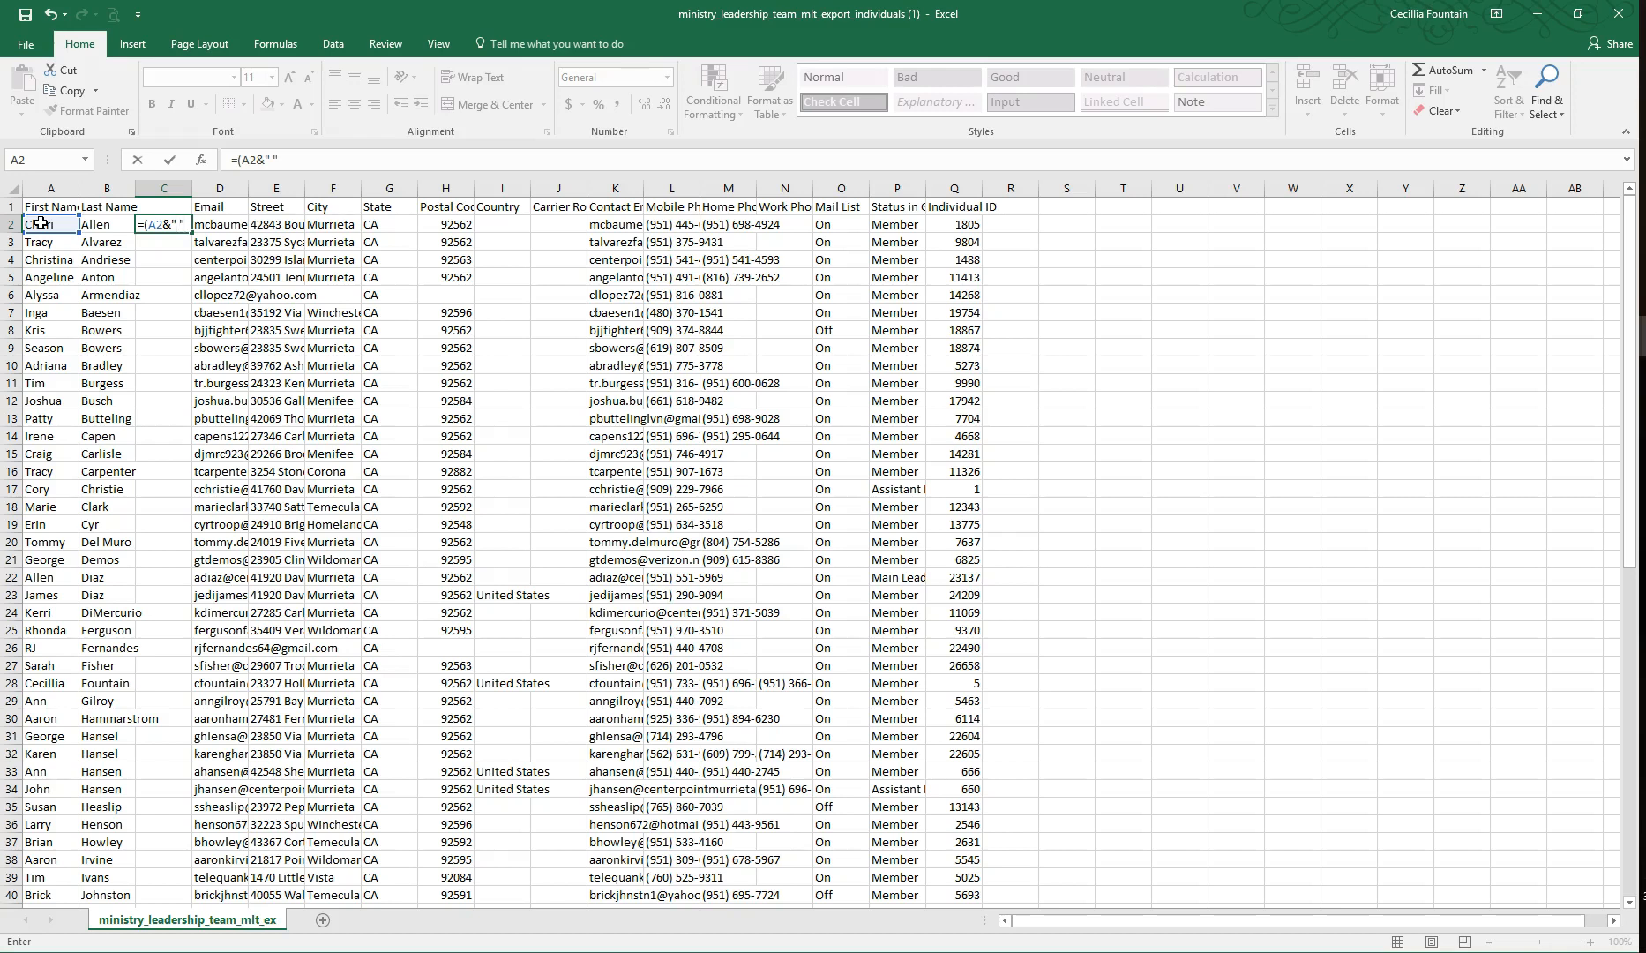
pyautogui.click(102, 223)
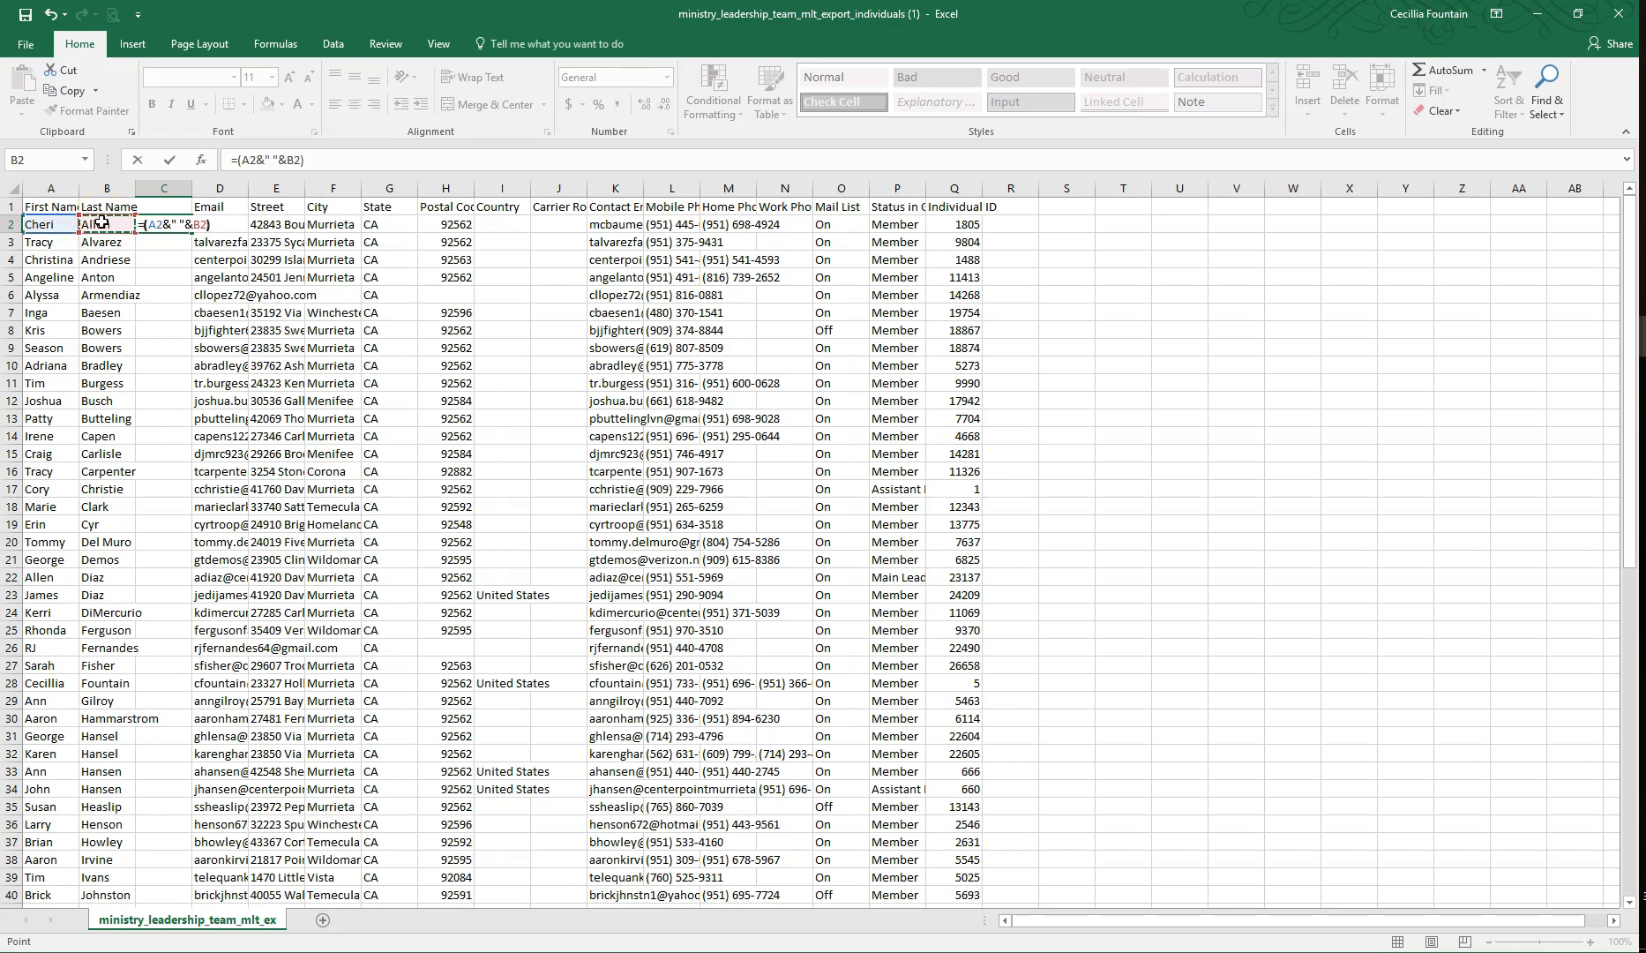
pyautogui.press('Return')
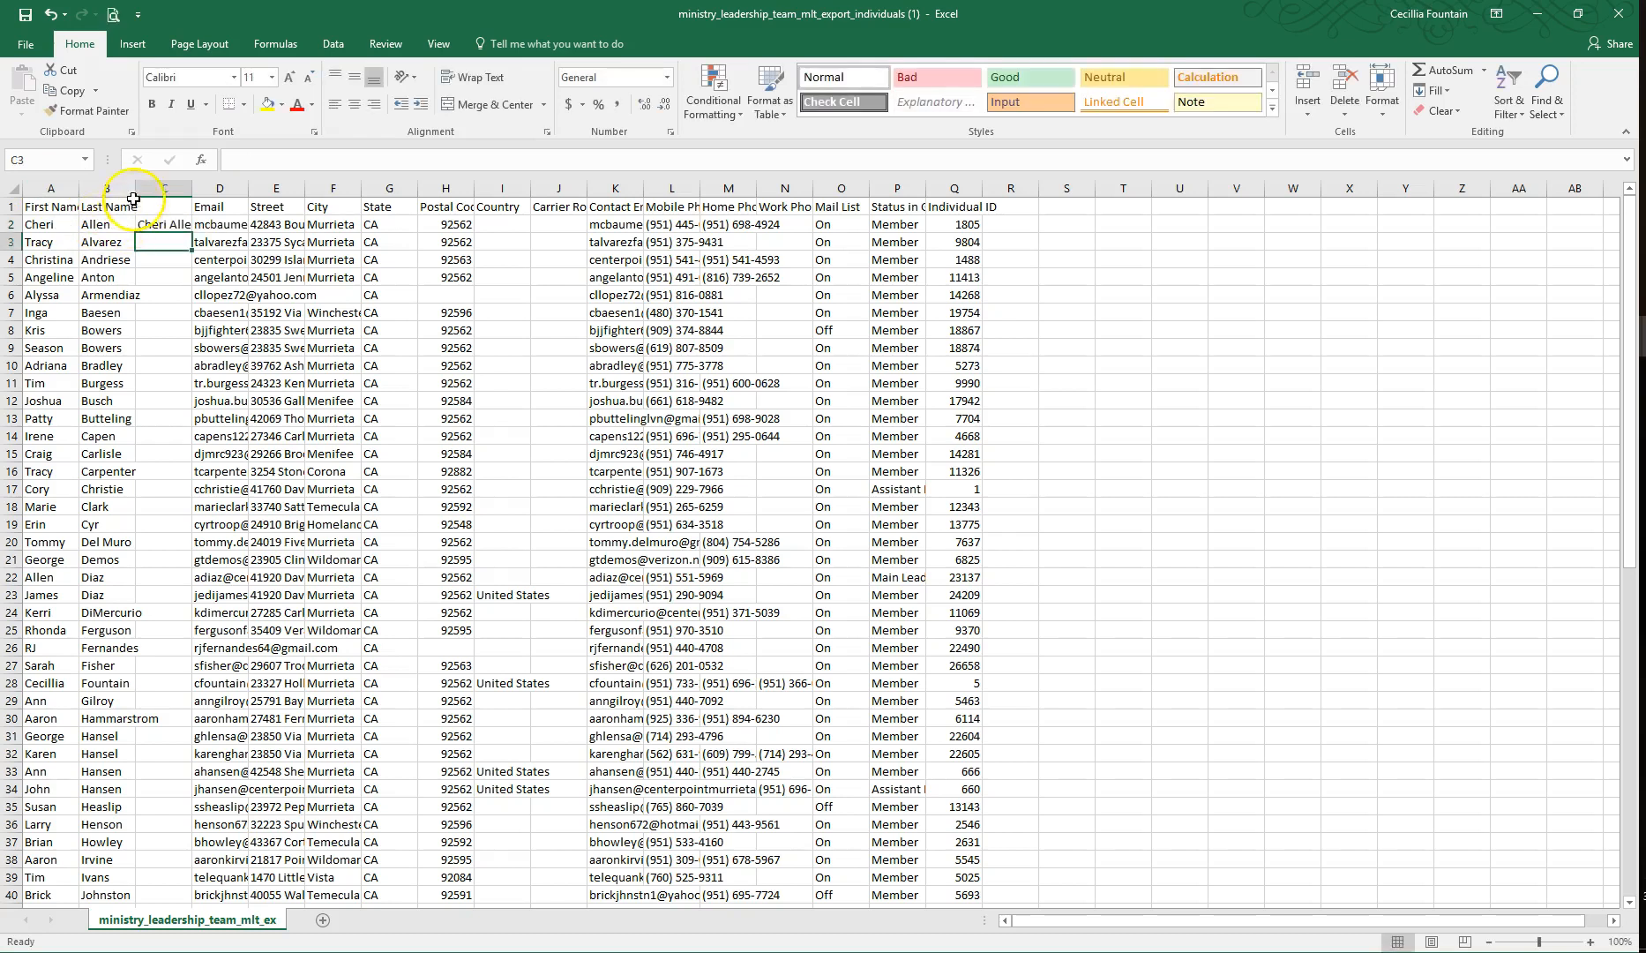
# Step: Fill the full-name formula from C2 down to C75 and fit column C to the names
pyautogui.doubleClick(191, 188)
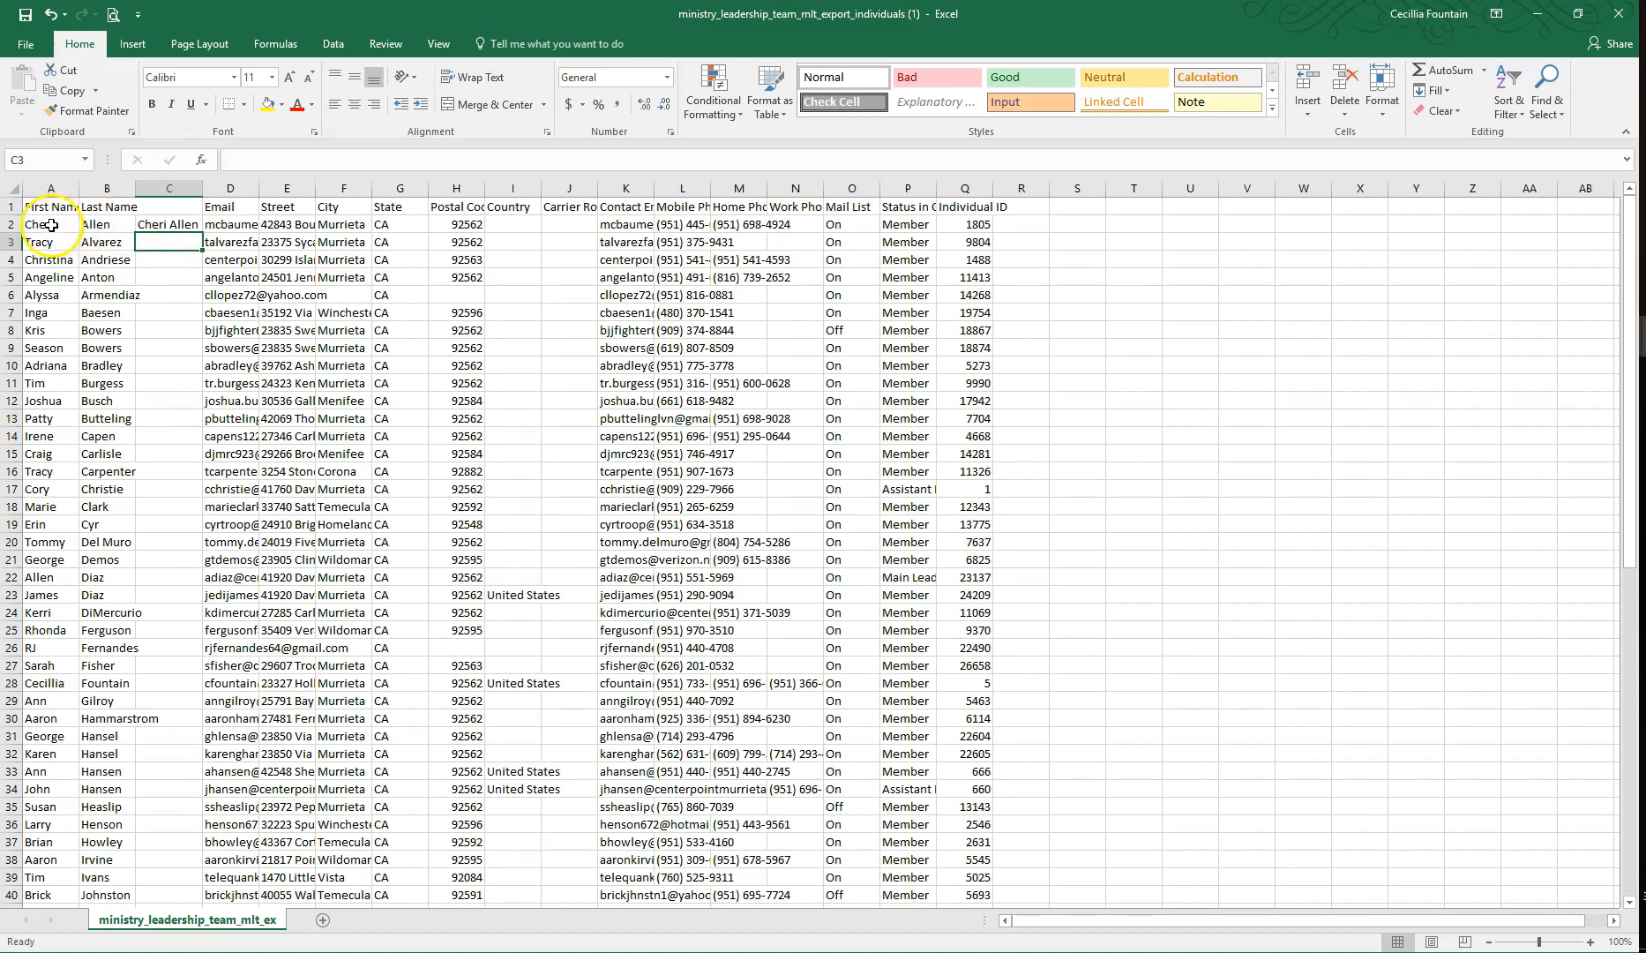
pyautogui.moveTo(202, 187); pyautogui.dragTo(191, 852)
pyautogui.click(190, 225)
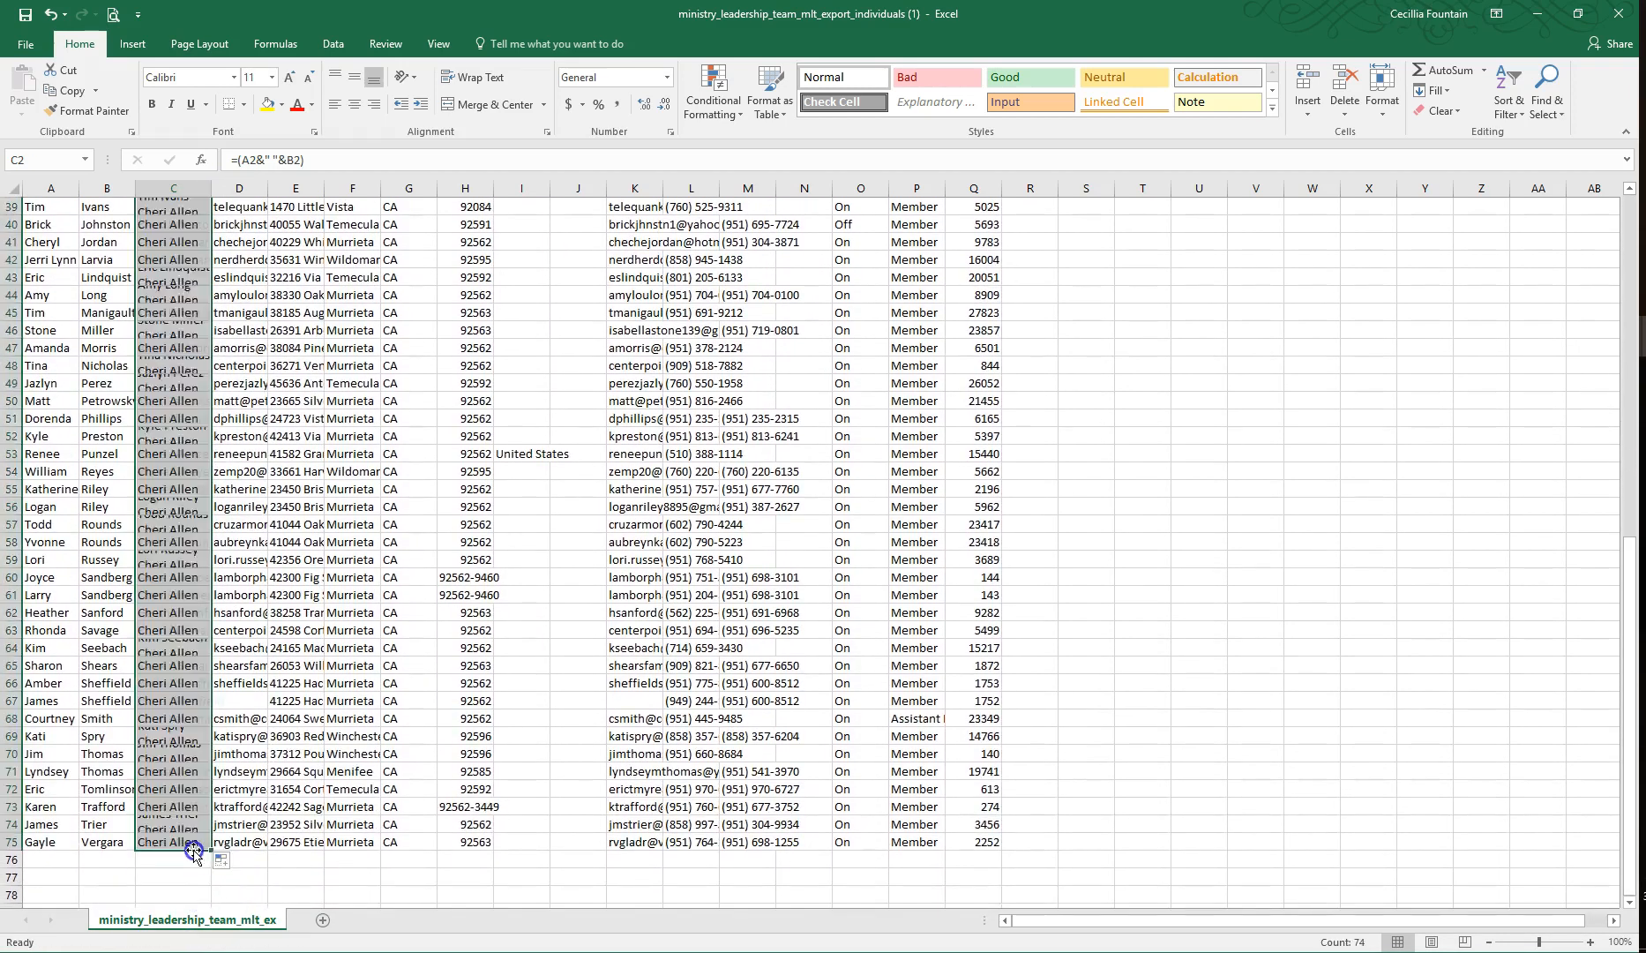
pyautogui.doubleClick(211, 188)
pyautogui.moveTo(1632, 564); pyautogui.dragTo(1632, 229)
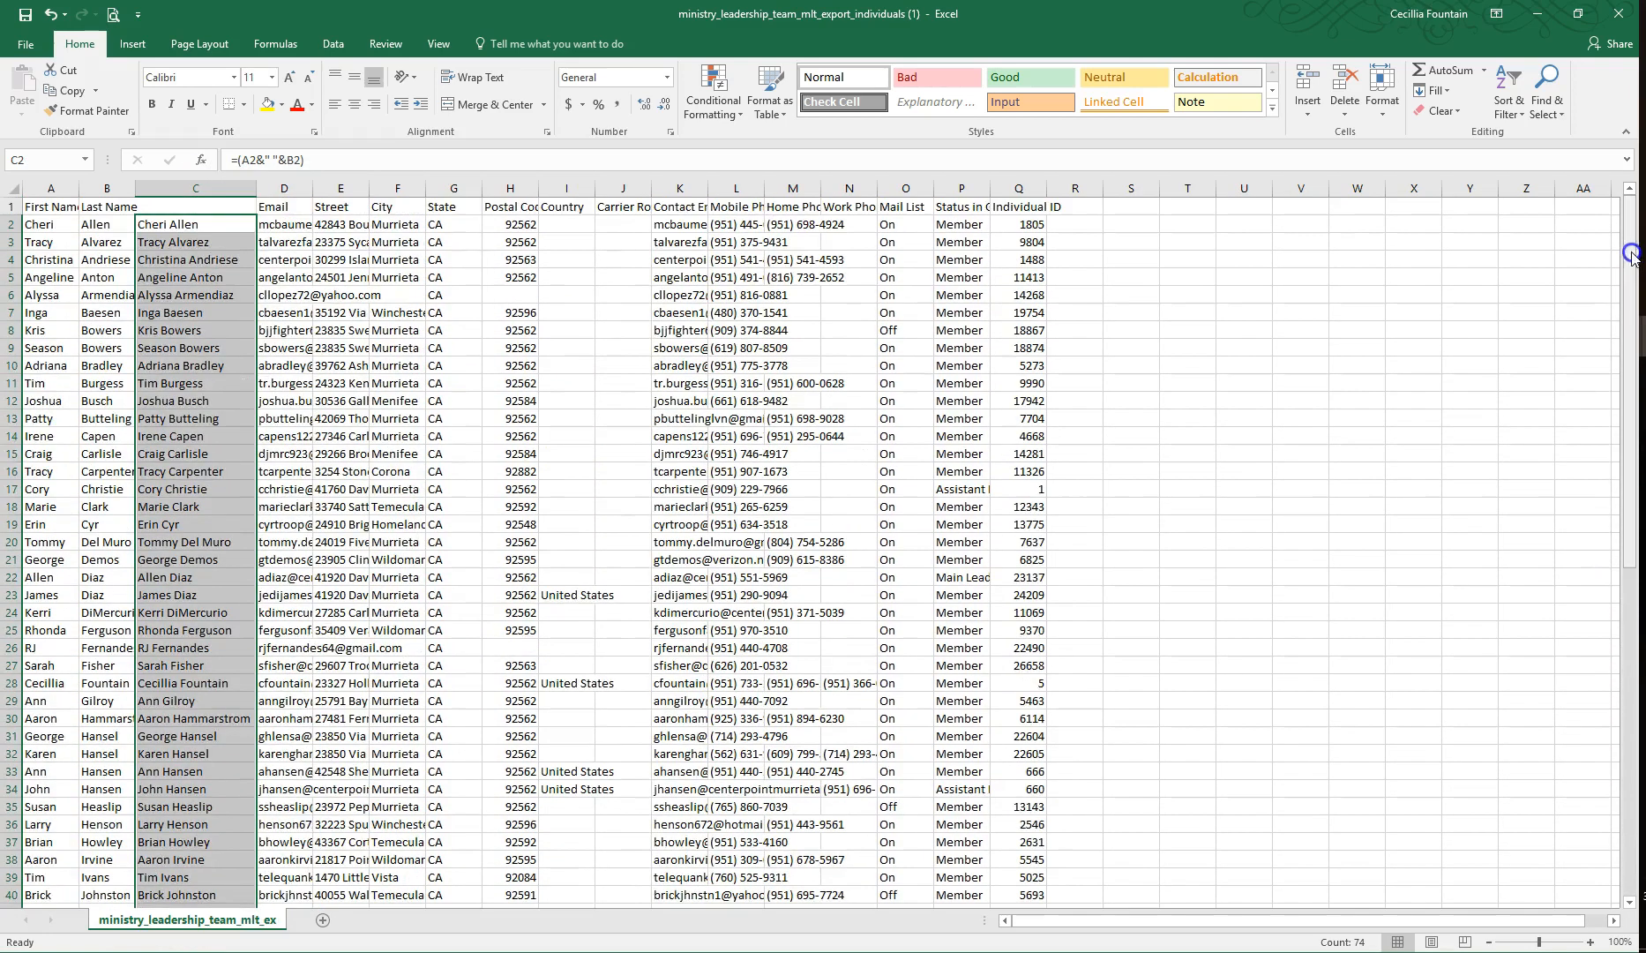
# Step: Enter the heading MLT Members in C1 above the combined names
pyautogui.click(242, 204)
pyautogui.write('MLT Leader')
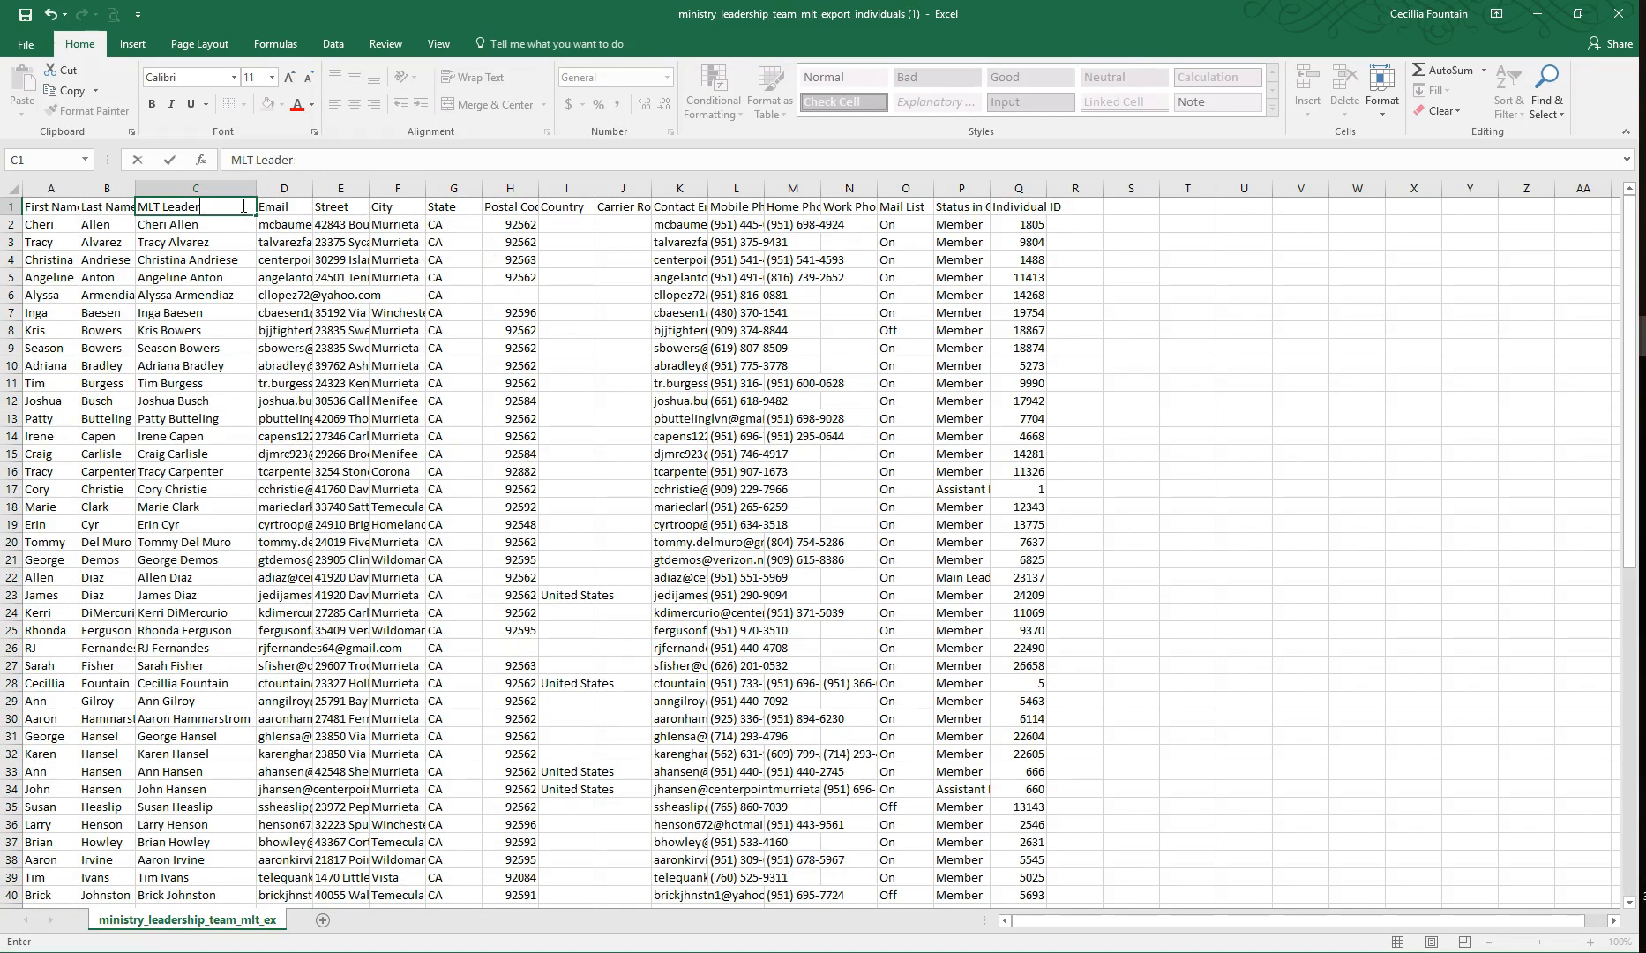
pyautogui.press('BackSpace')
pyautogui.press('BackSpace')
pyautogui.press('BackSpace')
pyautogui.press('BackSpace')
pyautogui.press('BackSpace')
pyautogui.press('BackSpace')
pyautogui.write('Members')
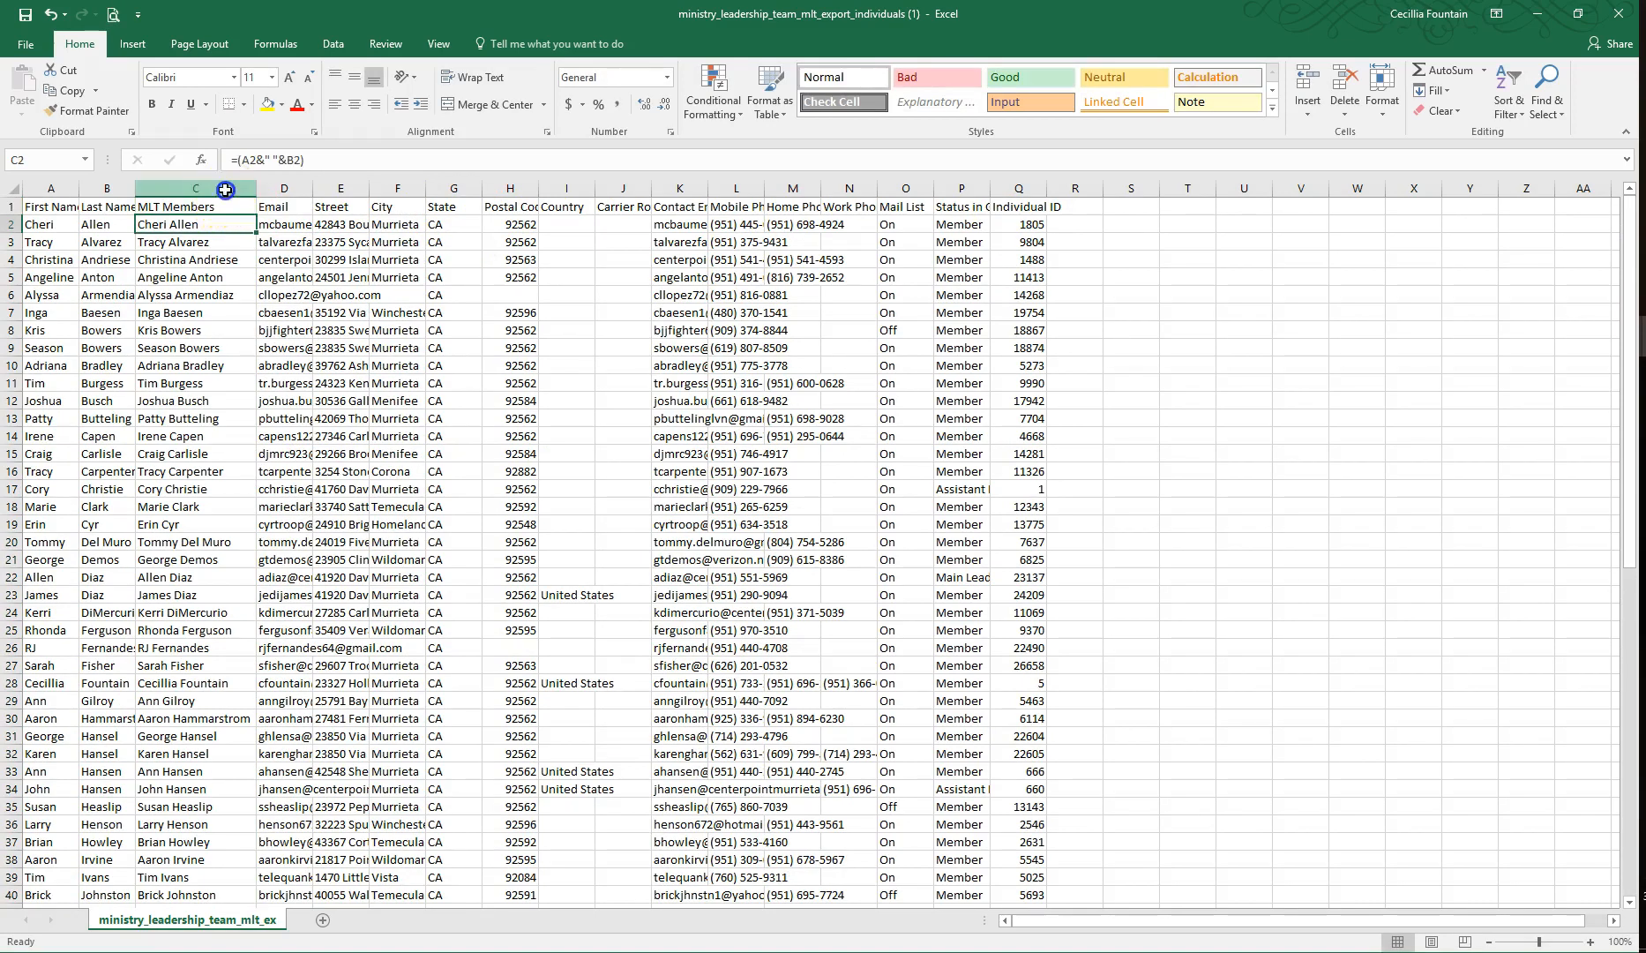
# Step: Copy the MLT Members column into column D of Sheet1 in the department_summary (1) workbook as values, and make its heading bold
pyautogui.click(225, 188)
pyautogui.hotkey('ctrl', 'c')
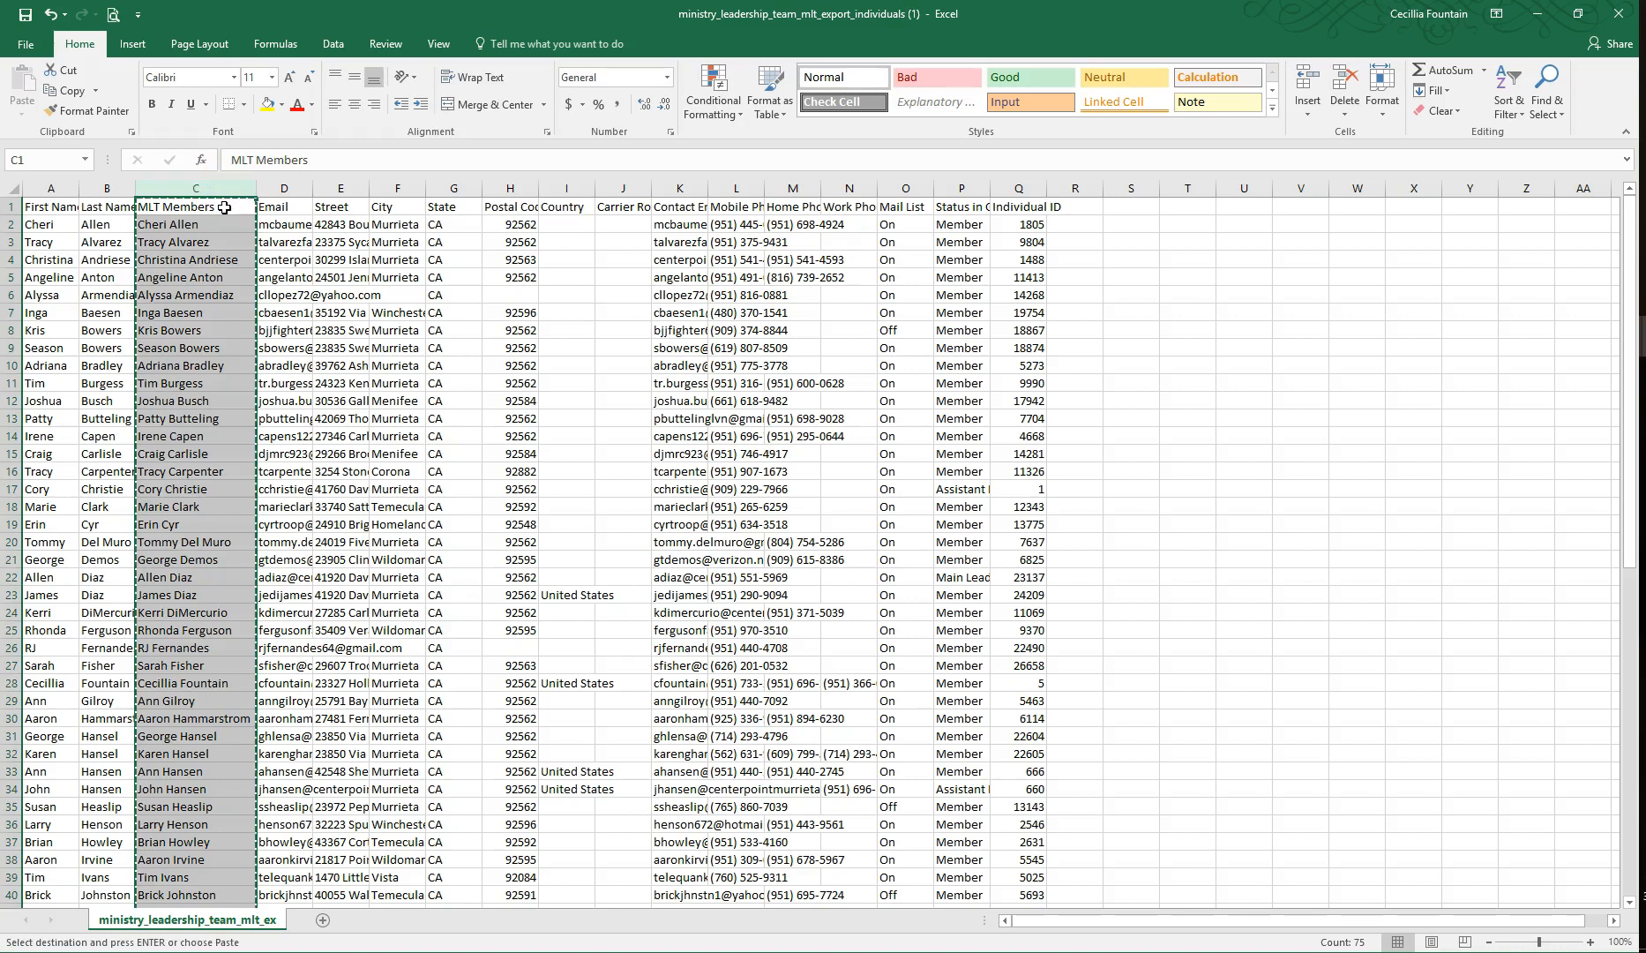
pyautogui.hotkey('alt', 'Tab')
pyautogui.hotkey('alt', 'Tab')
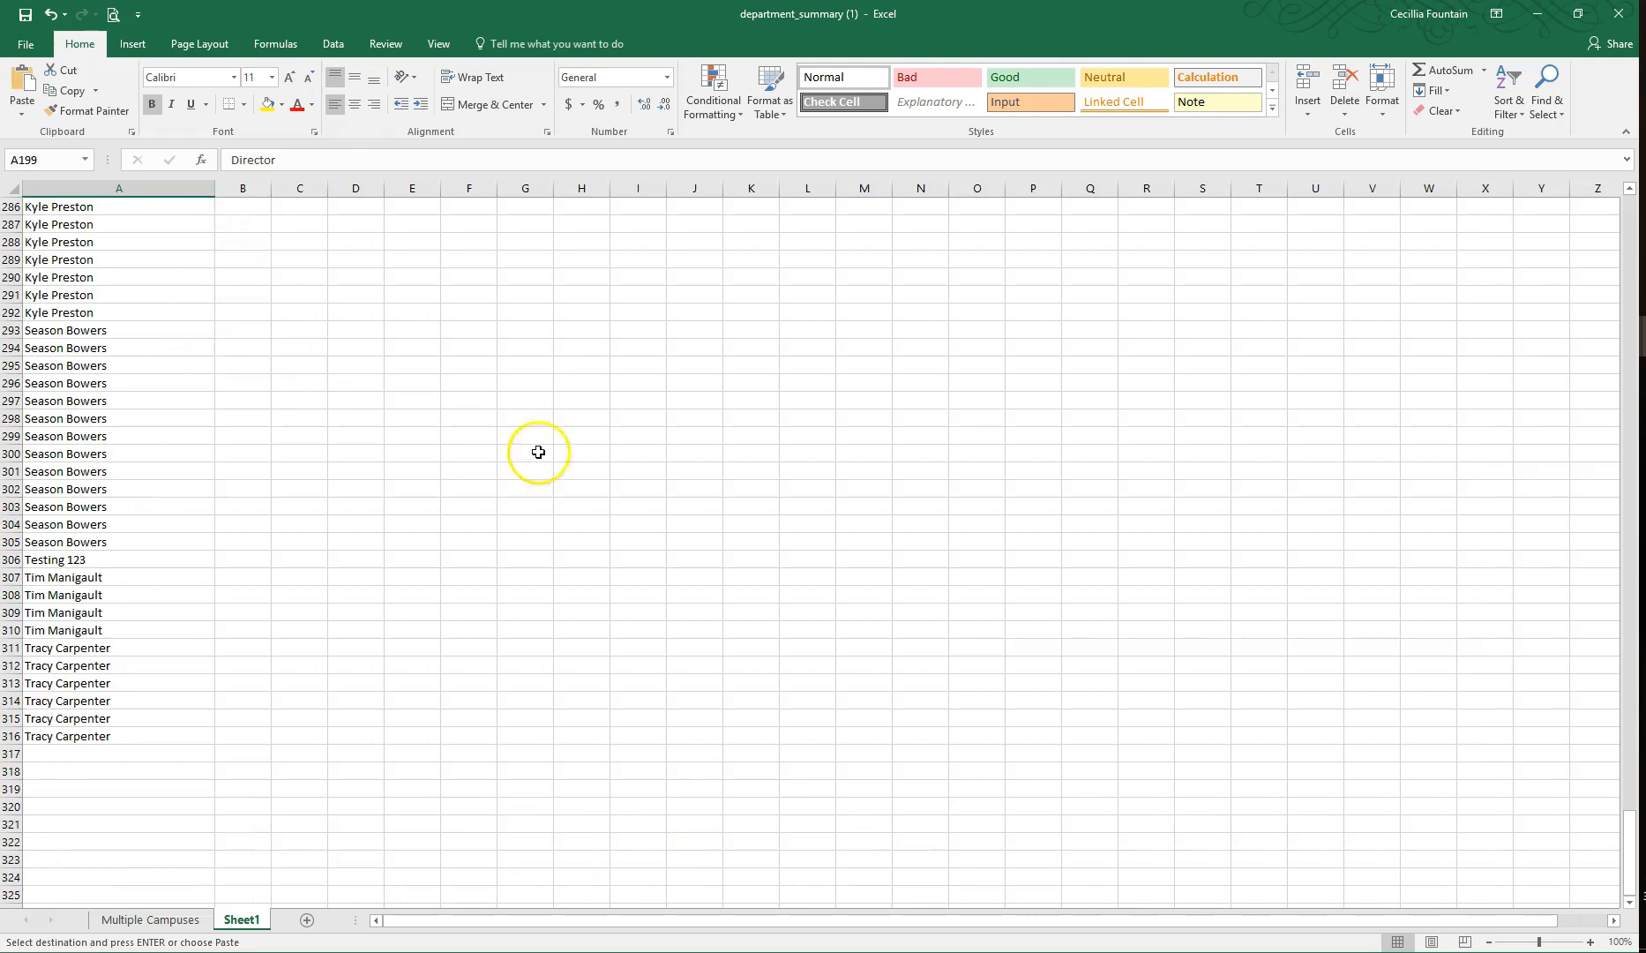
pyautogui.moveTo(1630, 851); pyautogui.dragTo(1630, 767)
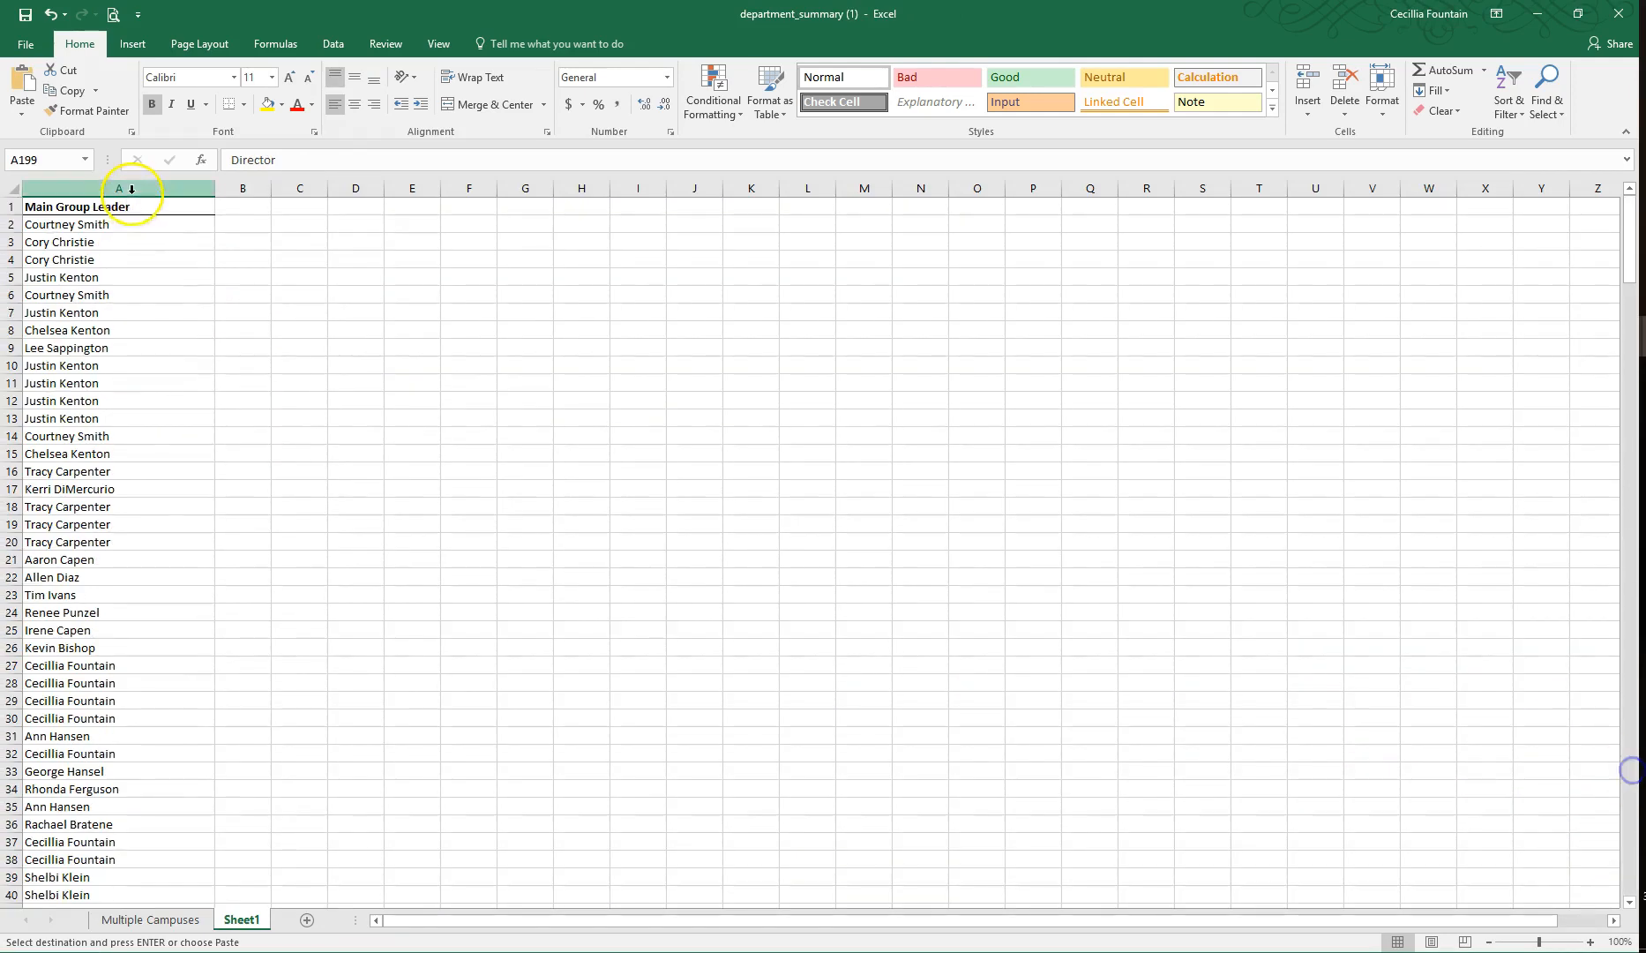
pyautogui.rightClick(365, 189)
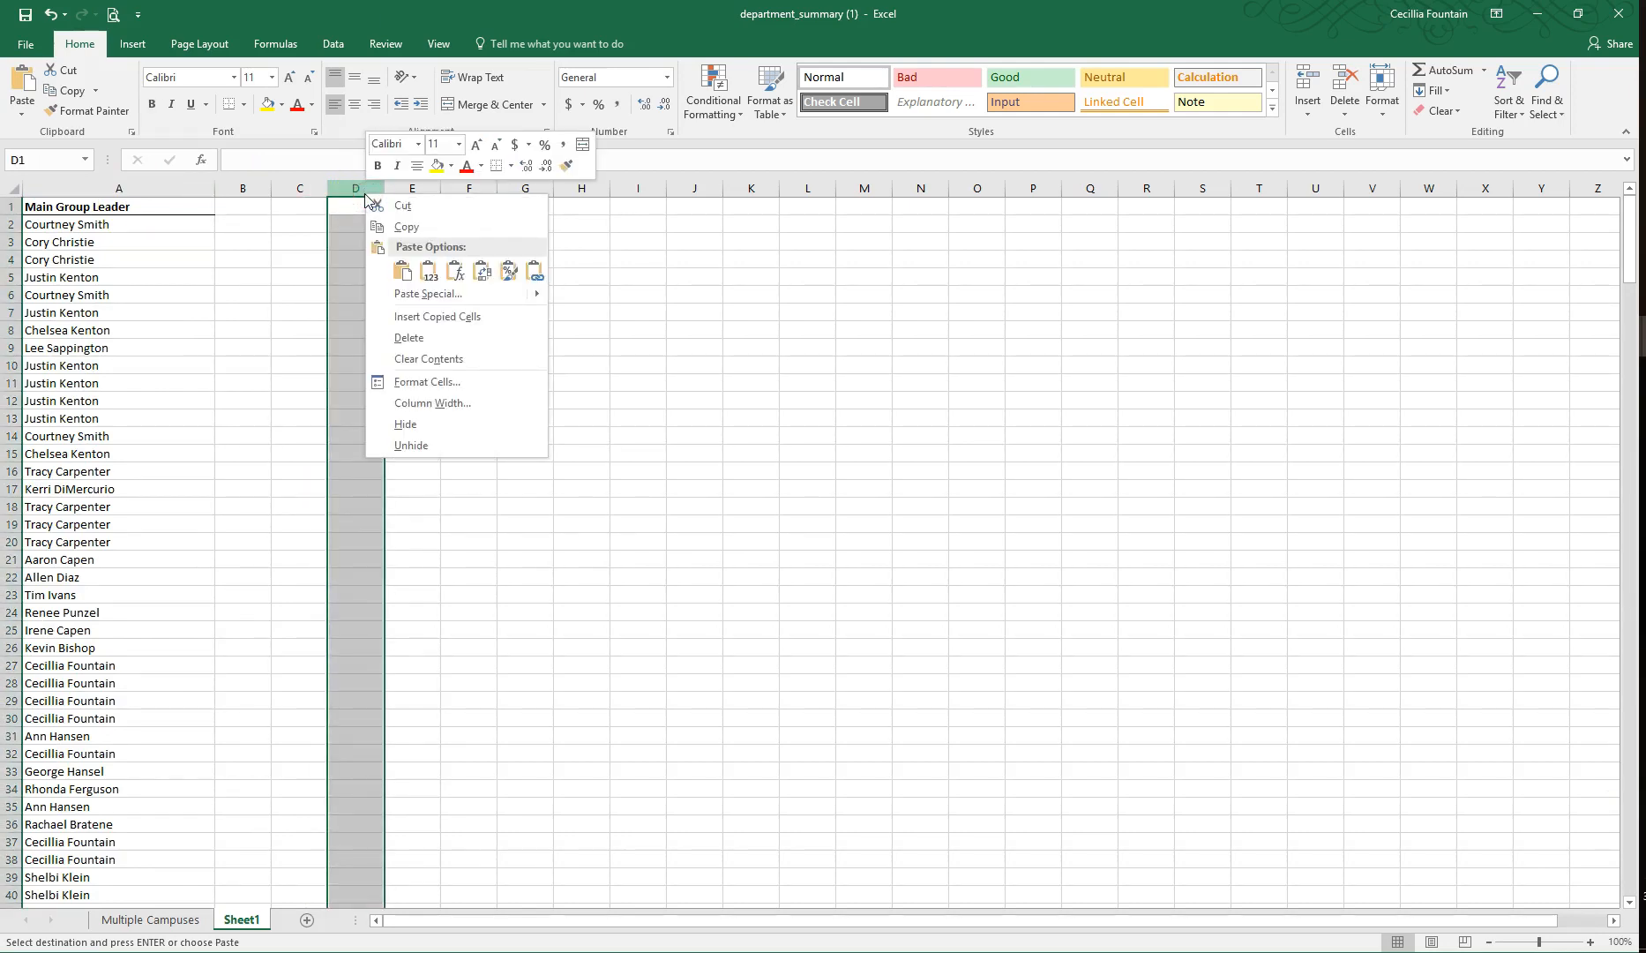
pyautogui.click(430, 273)
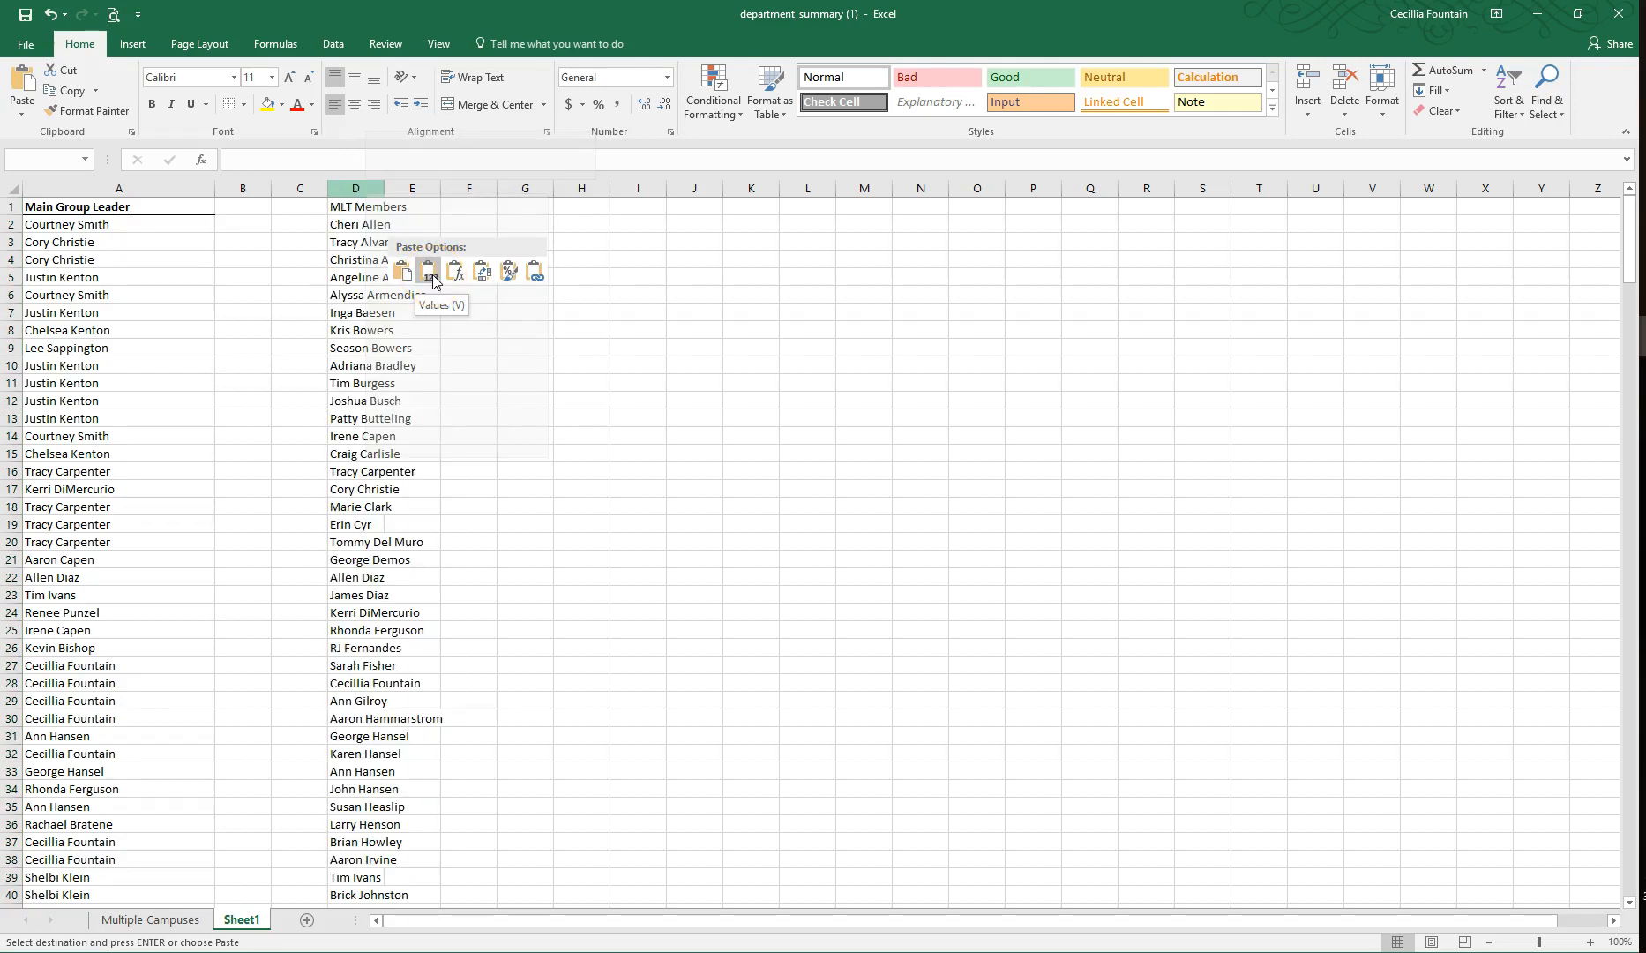
pyautogui.click(432, 275)
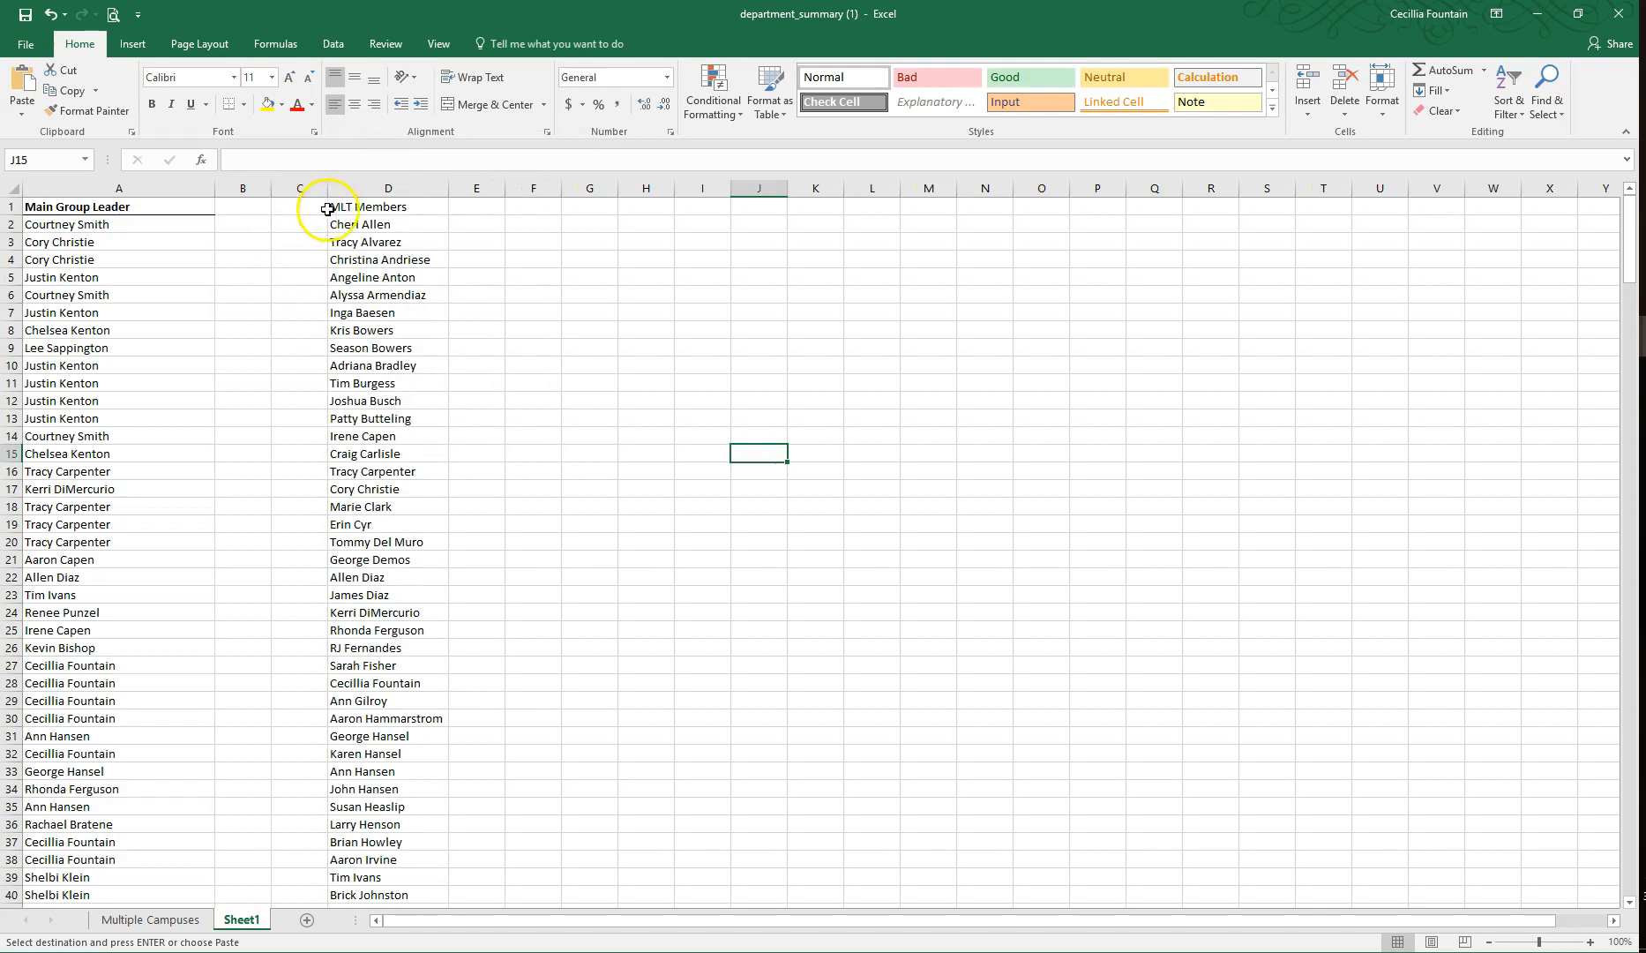
pyautogui.click(329, 207)
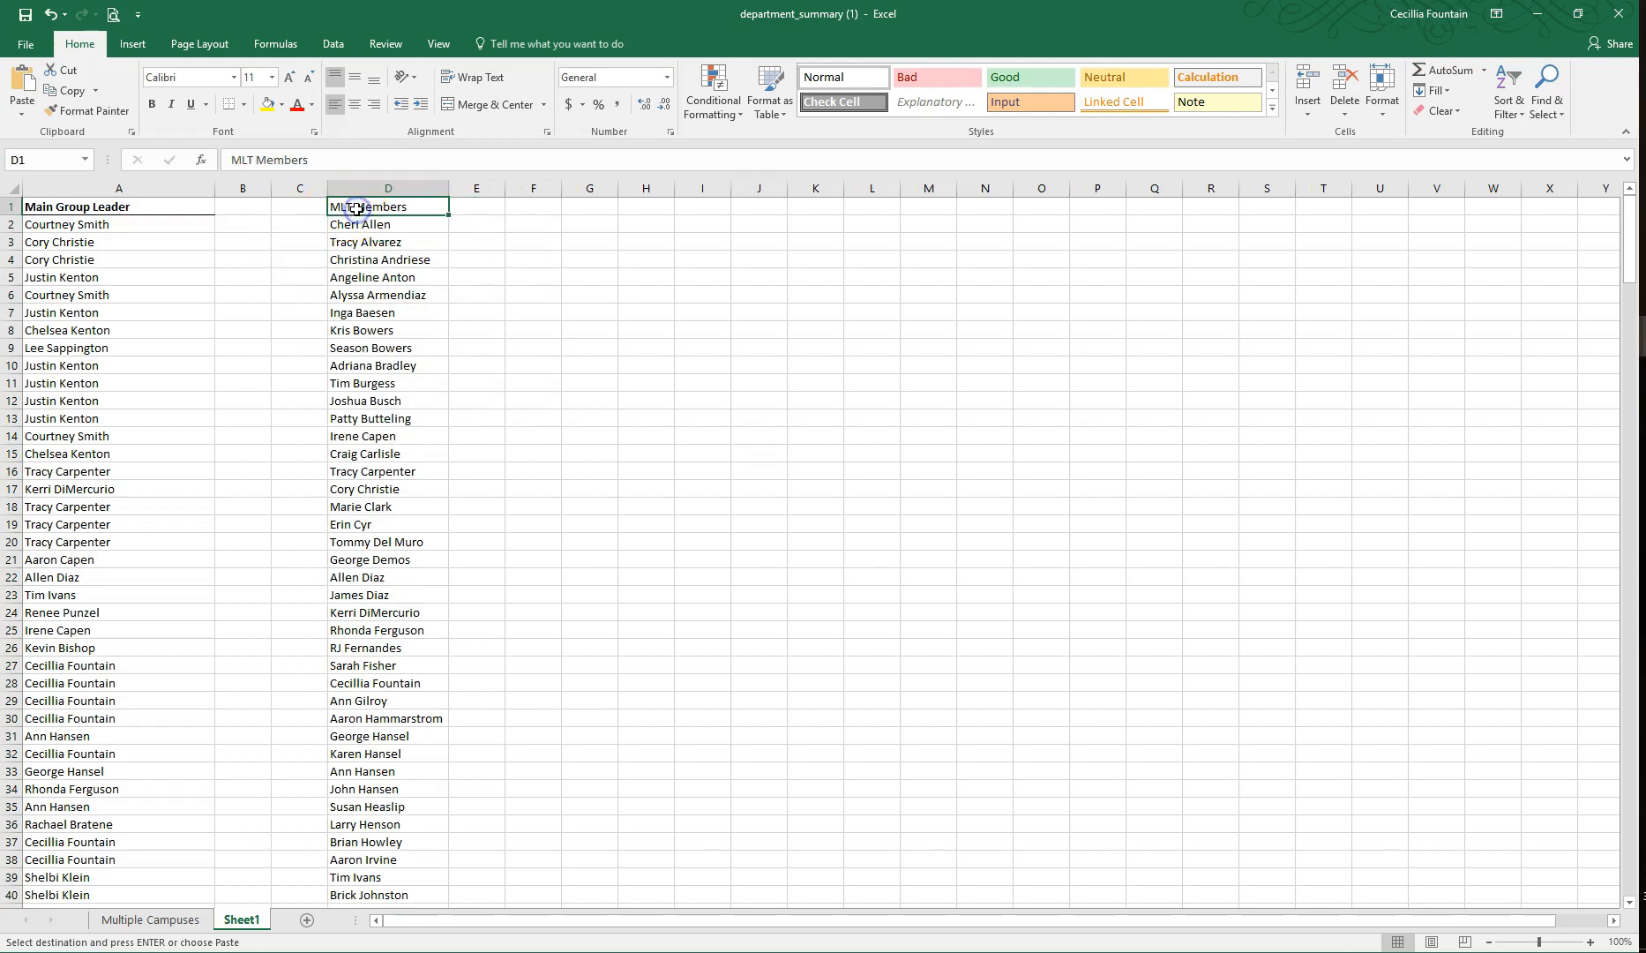
pyautogui.click(154, 105)
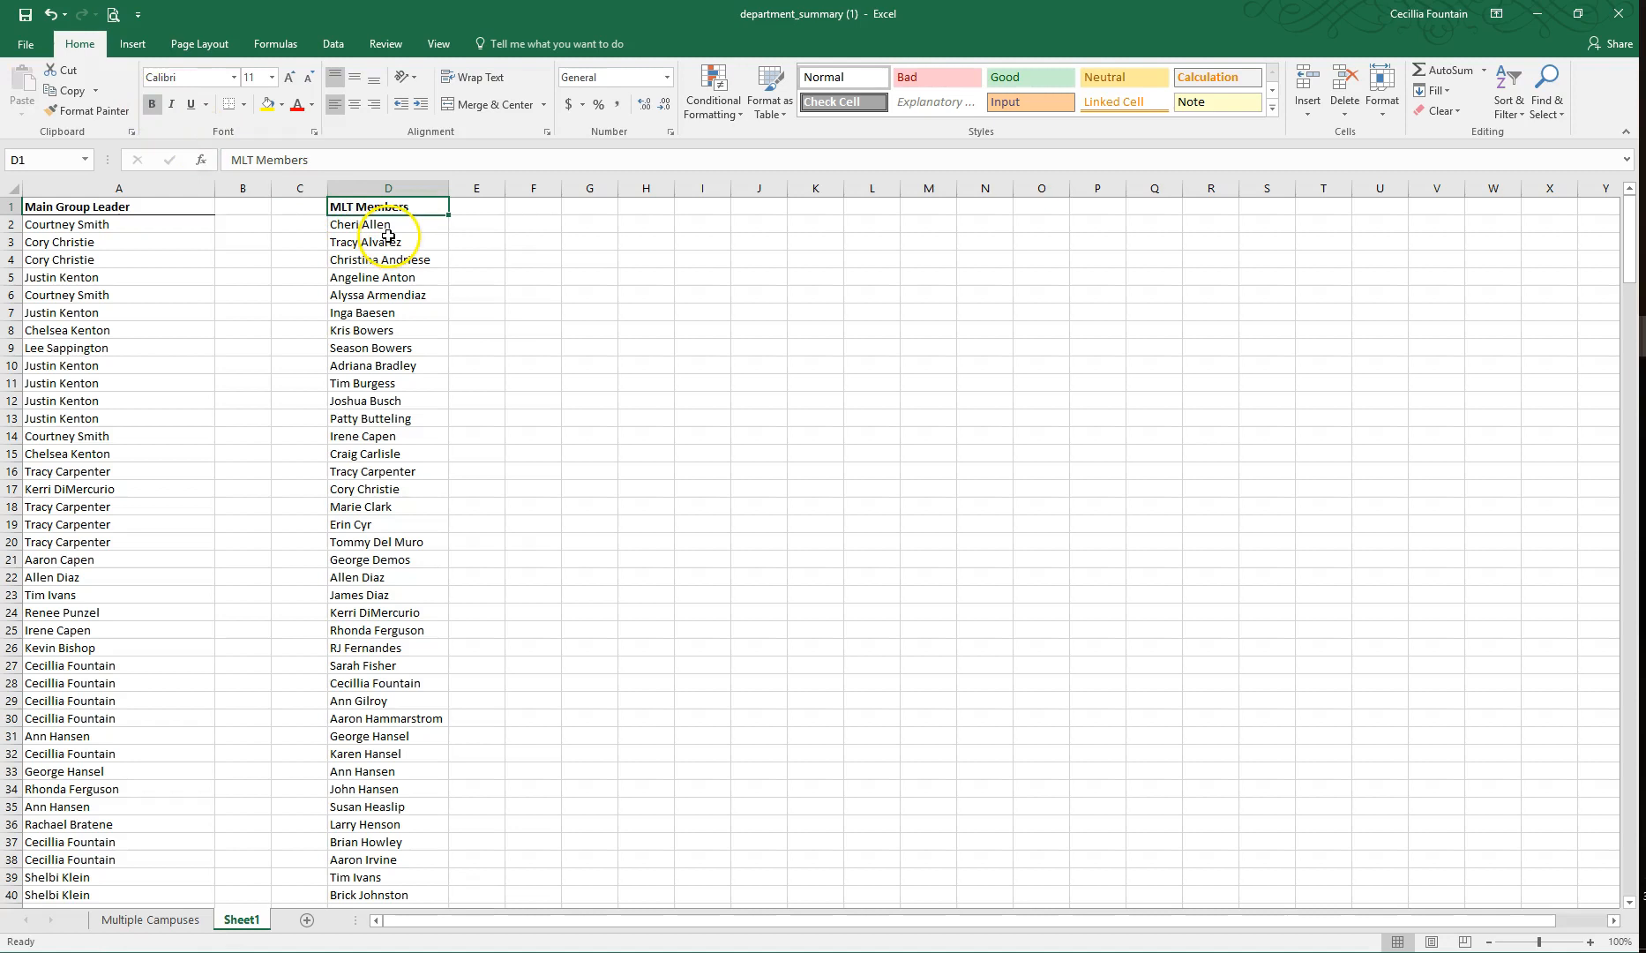
# Step: Enter the heading missing? in B1 and E1, beside the two name lists
pyautogui.click(241, 206)
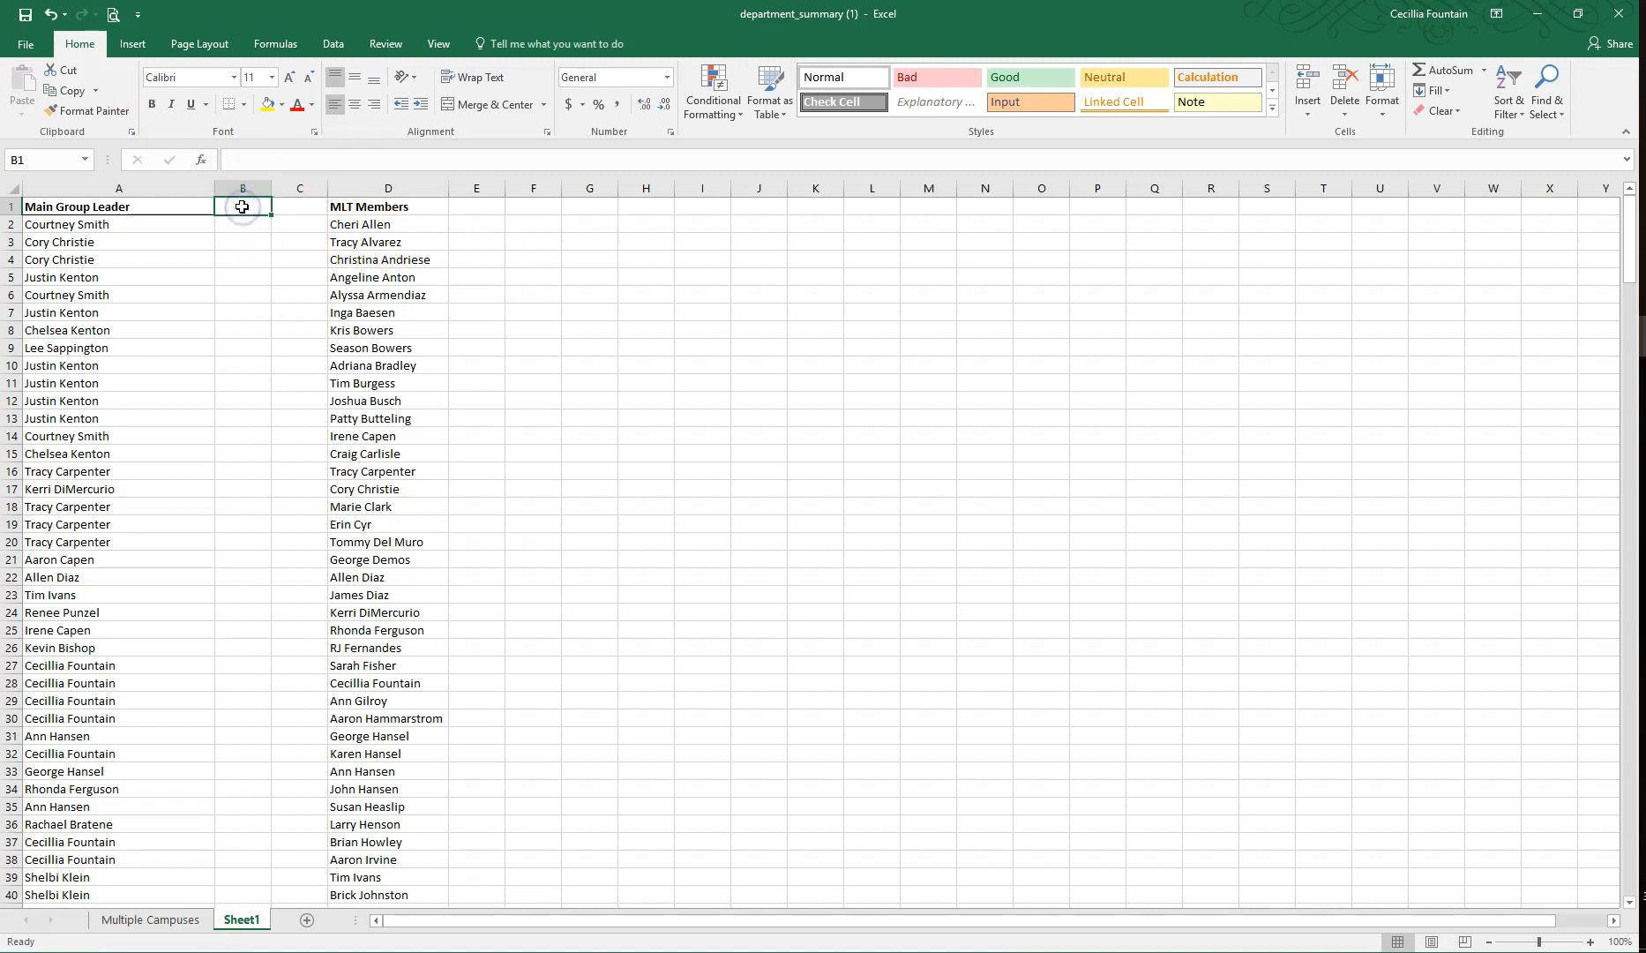
pyautogui.write('miss')
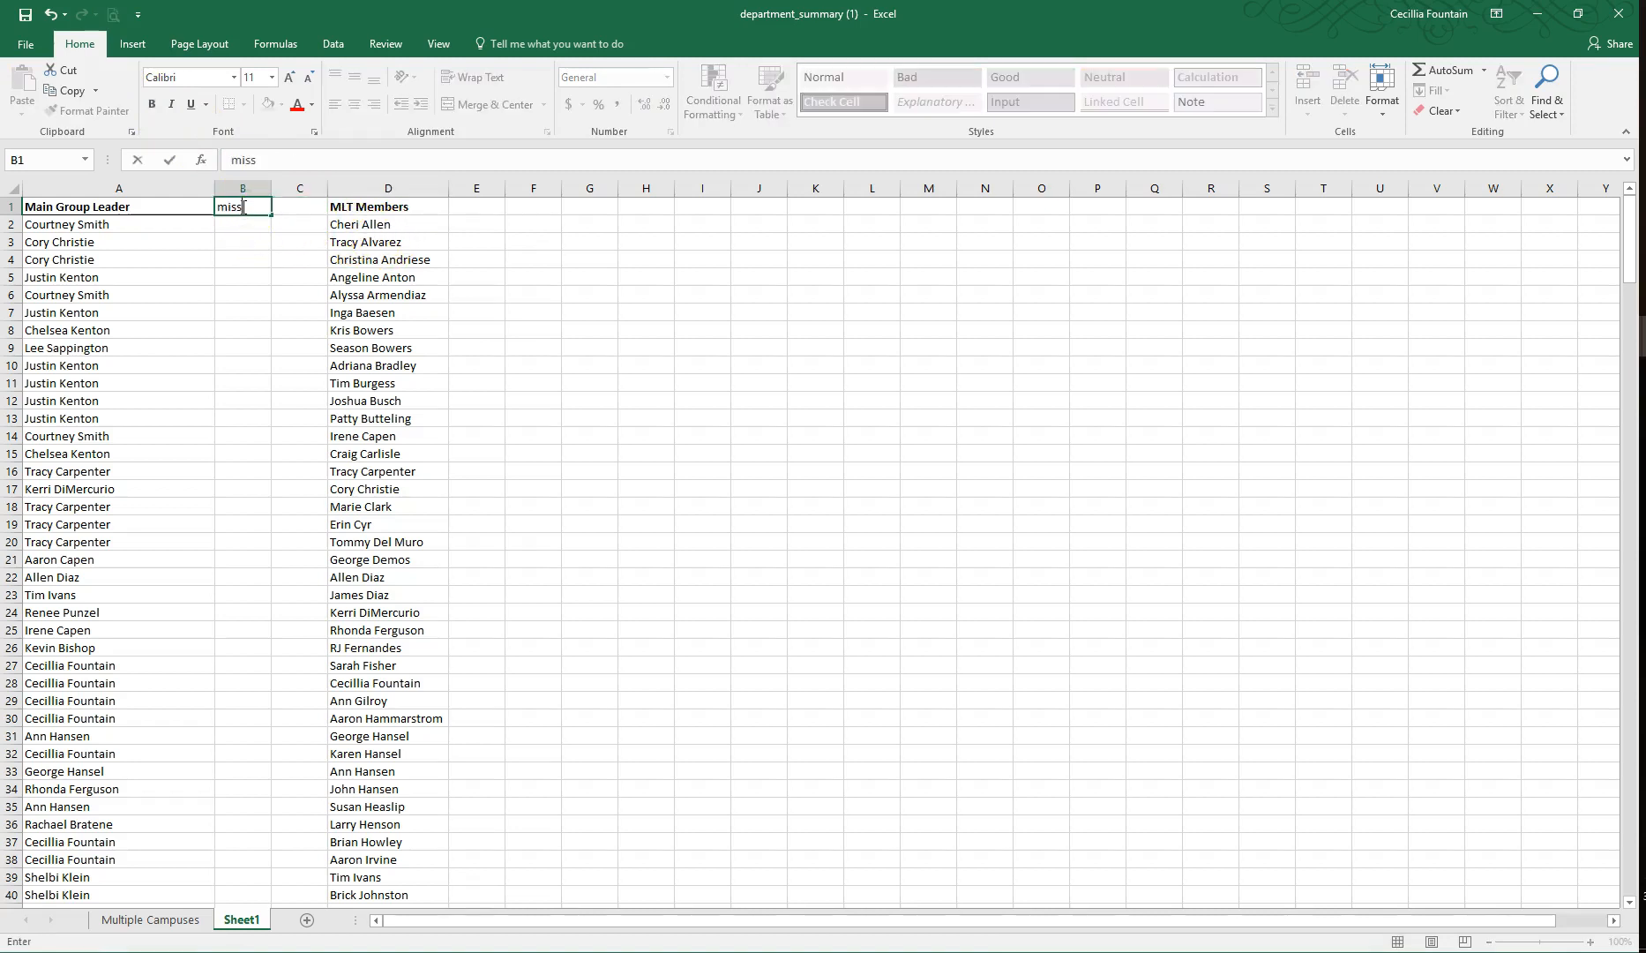
pyautogui.press('Tab')
pyautogui.press('Tab')
pyautogui.press('Tab')
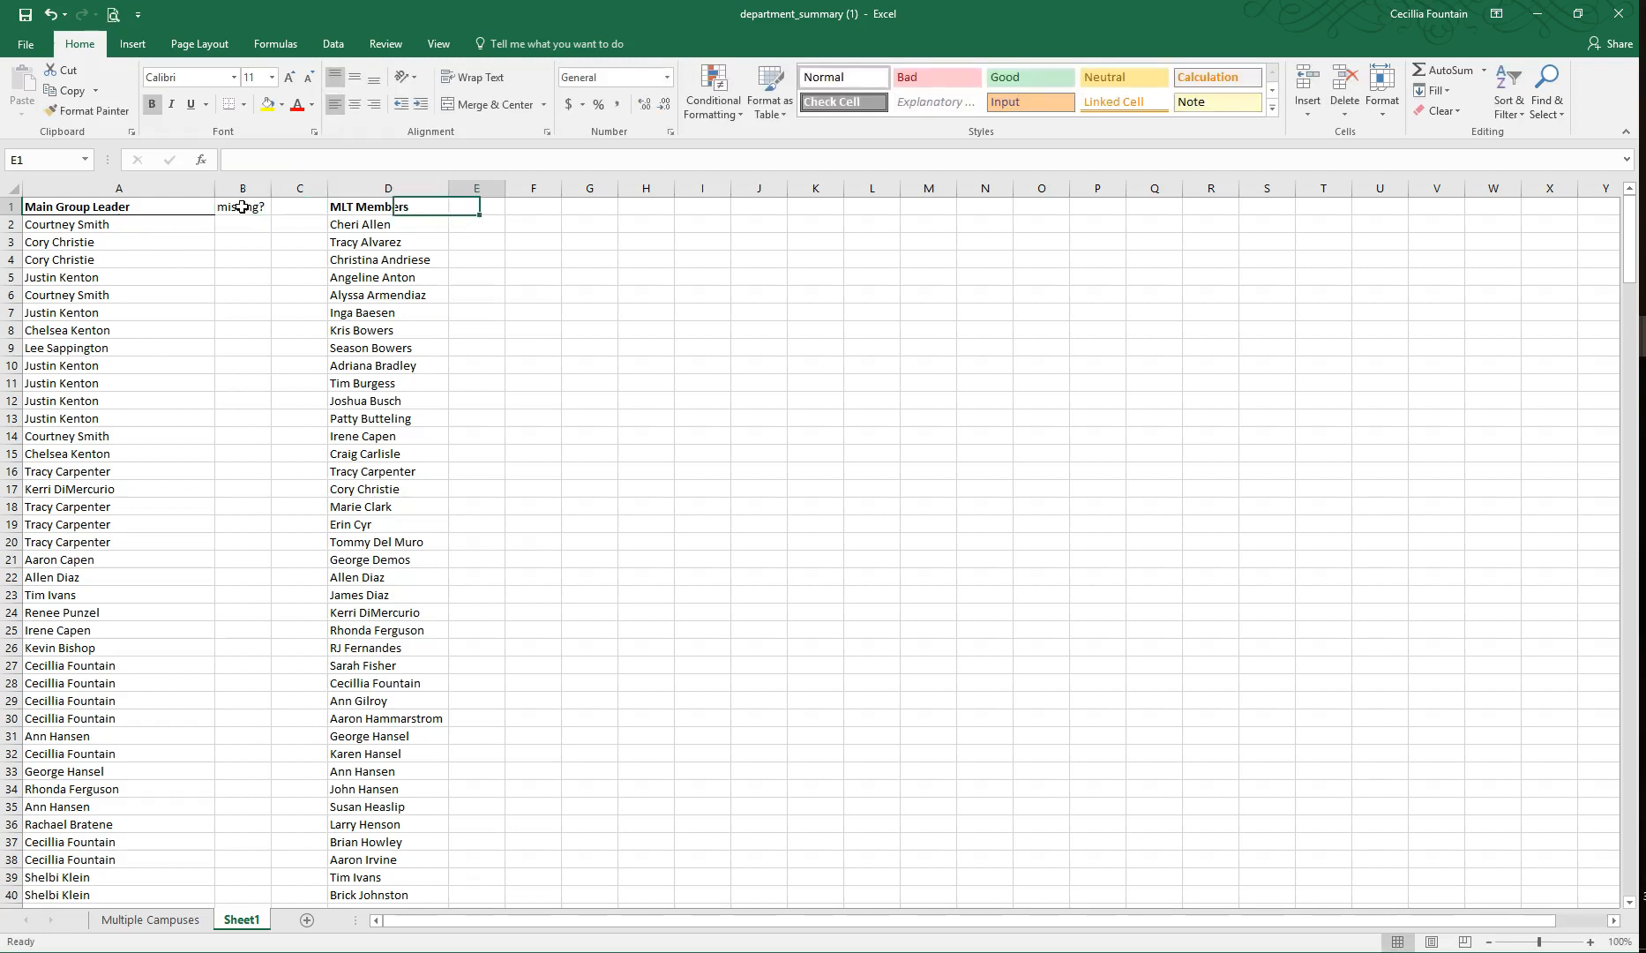
pyautogui.write('missing?')
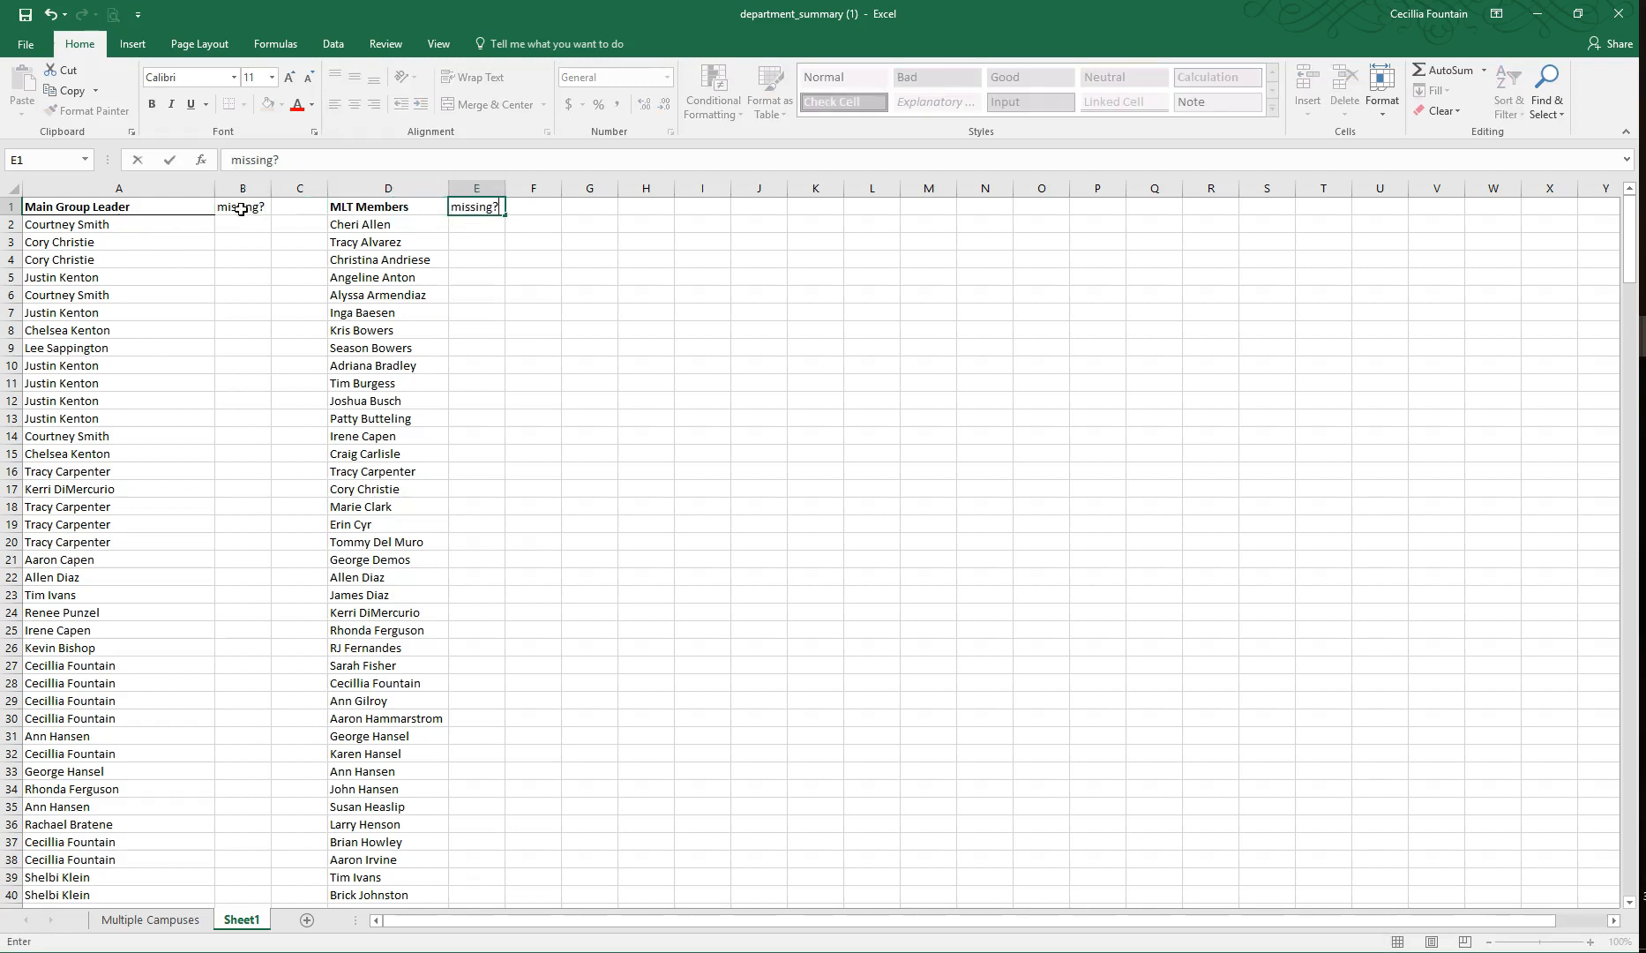
# Step: Enter an ISNA/MATCH formula in B2 that looks up A2 in column D with match type 0
pyautogui.click(241, 223)
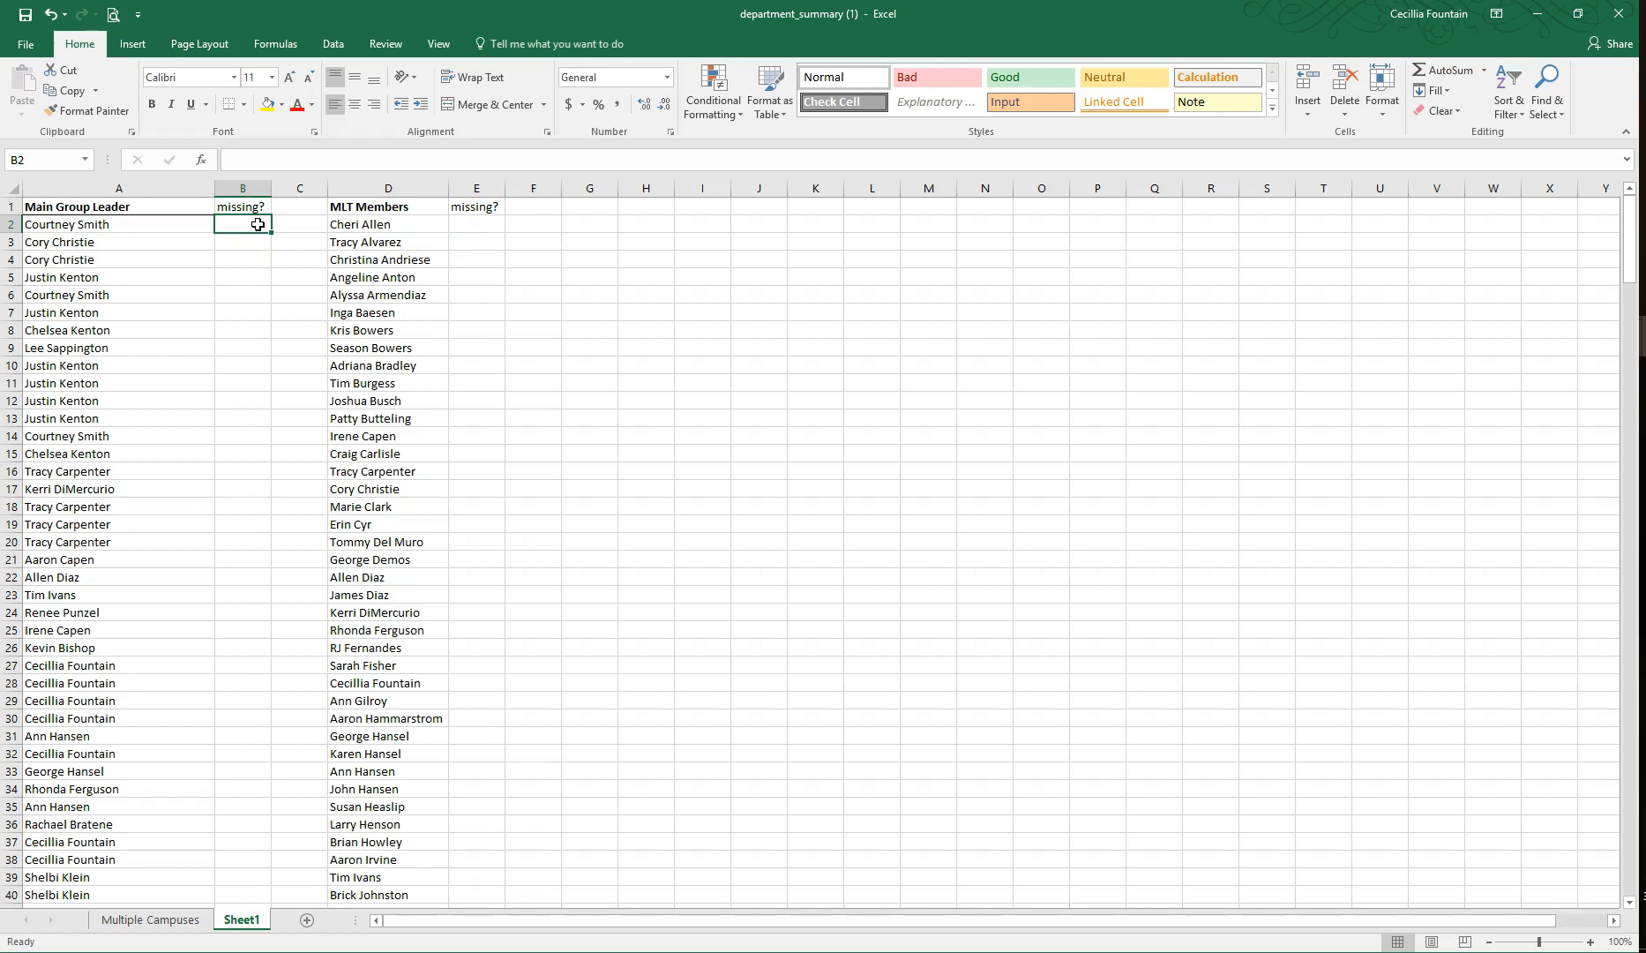
pyautogui.write('=I')
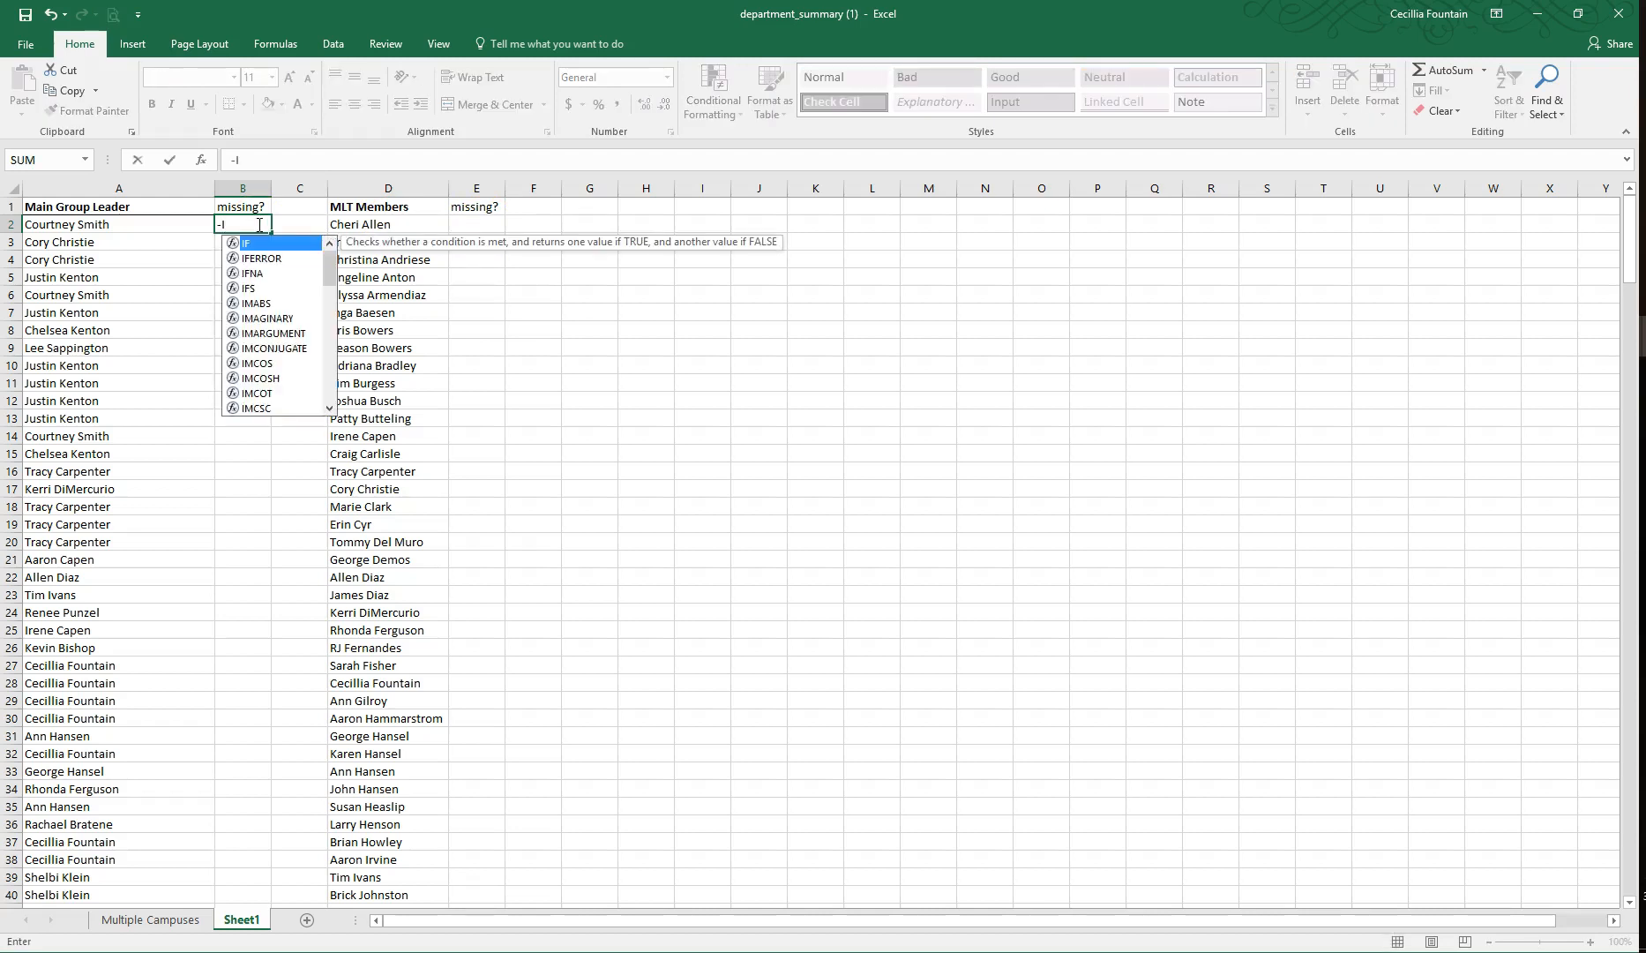
pyautogui.write('SNA')
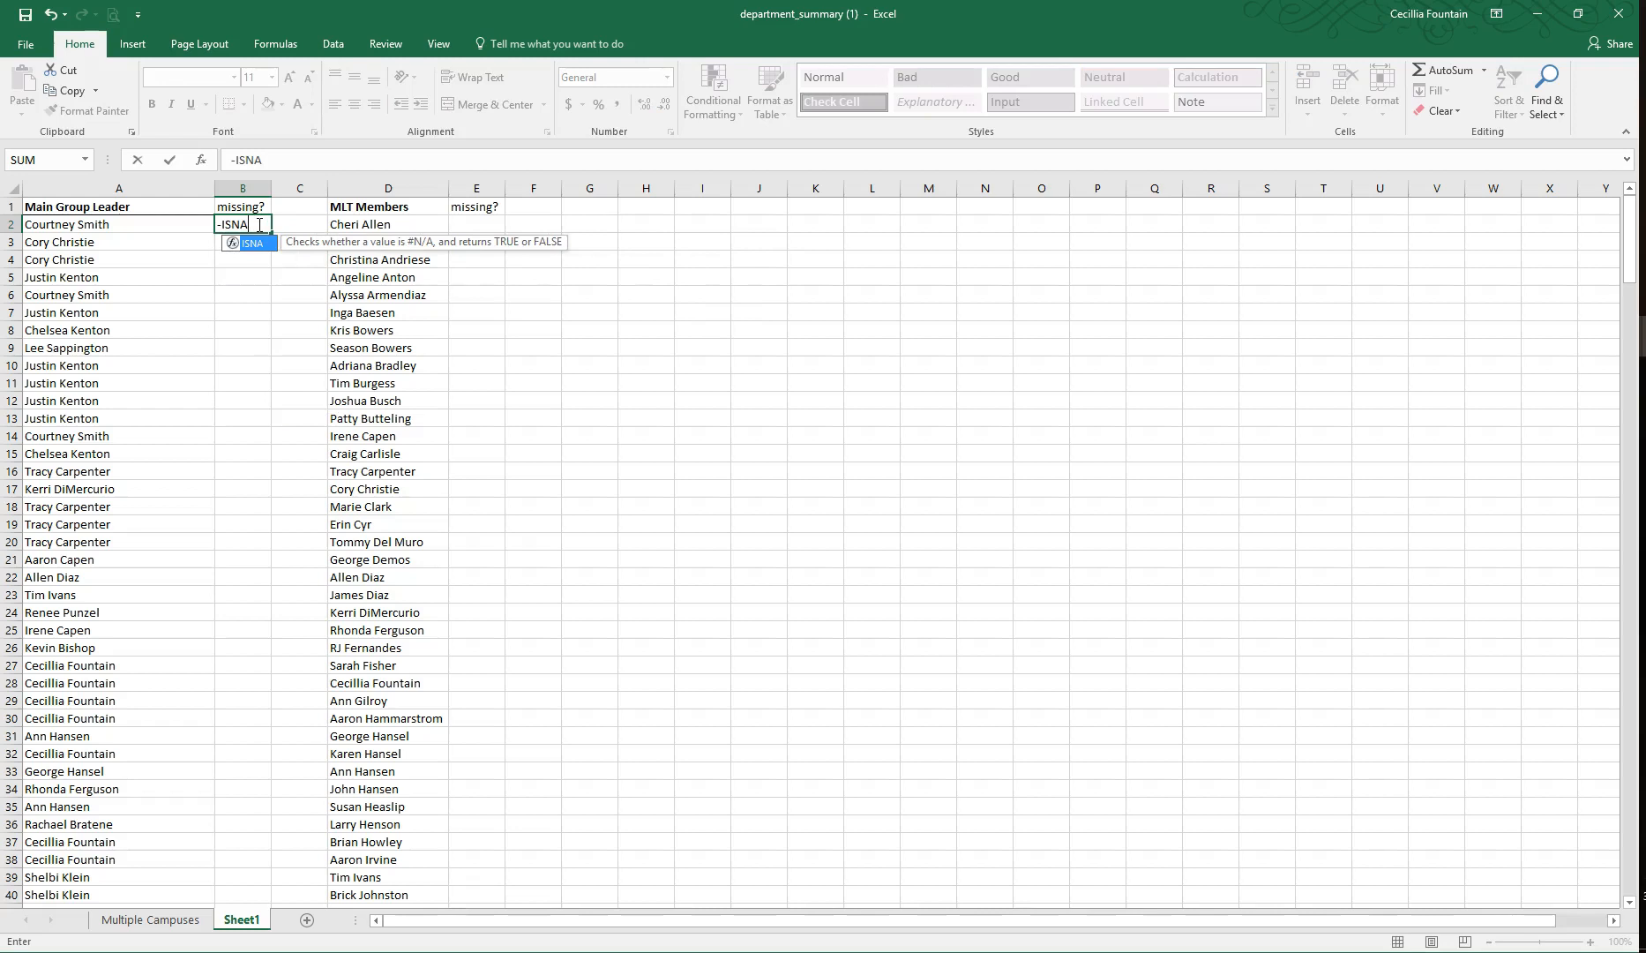
pyautogui.write('(MATCH')
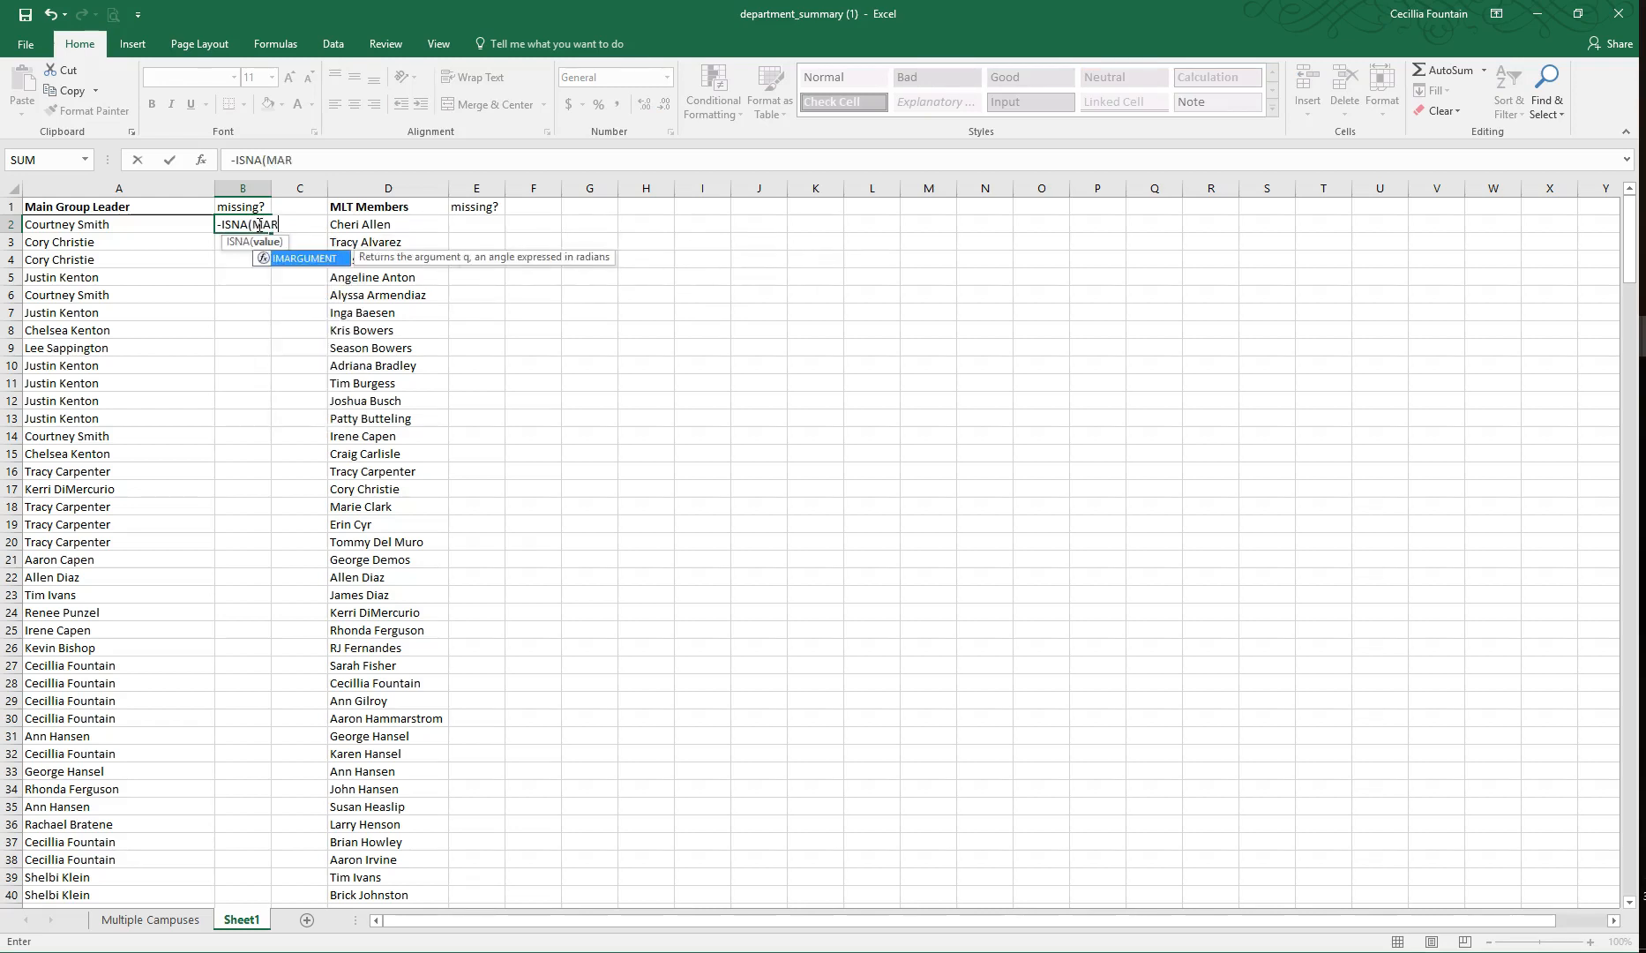
pyautogui.write('(')
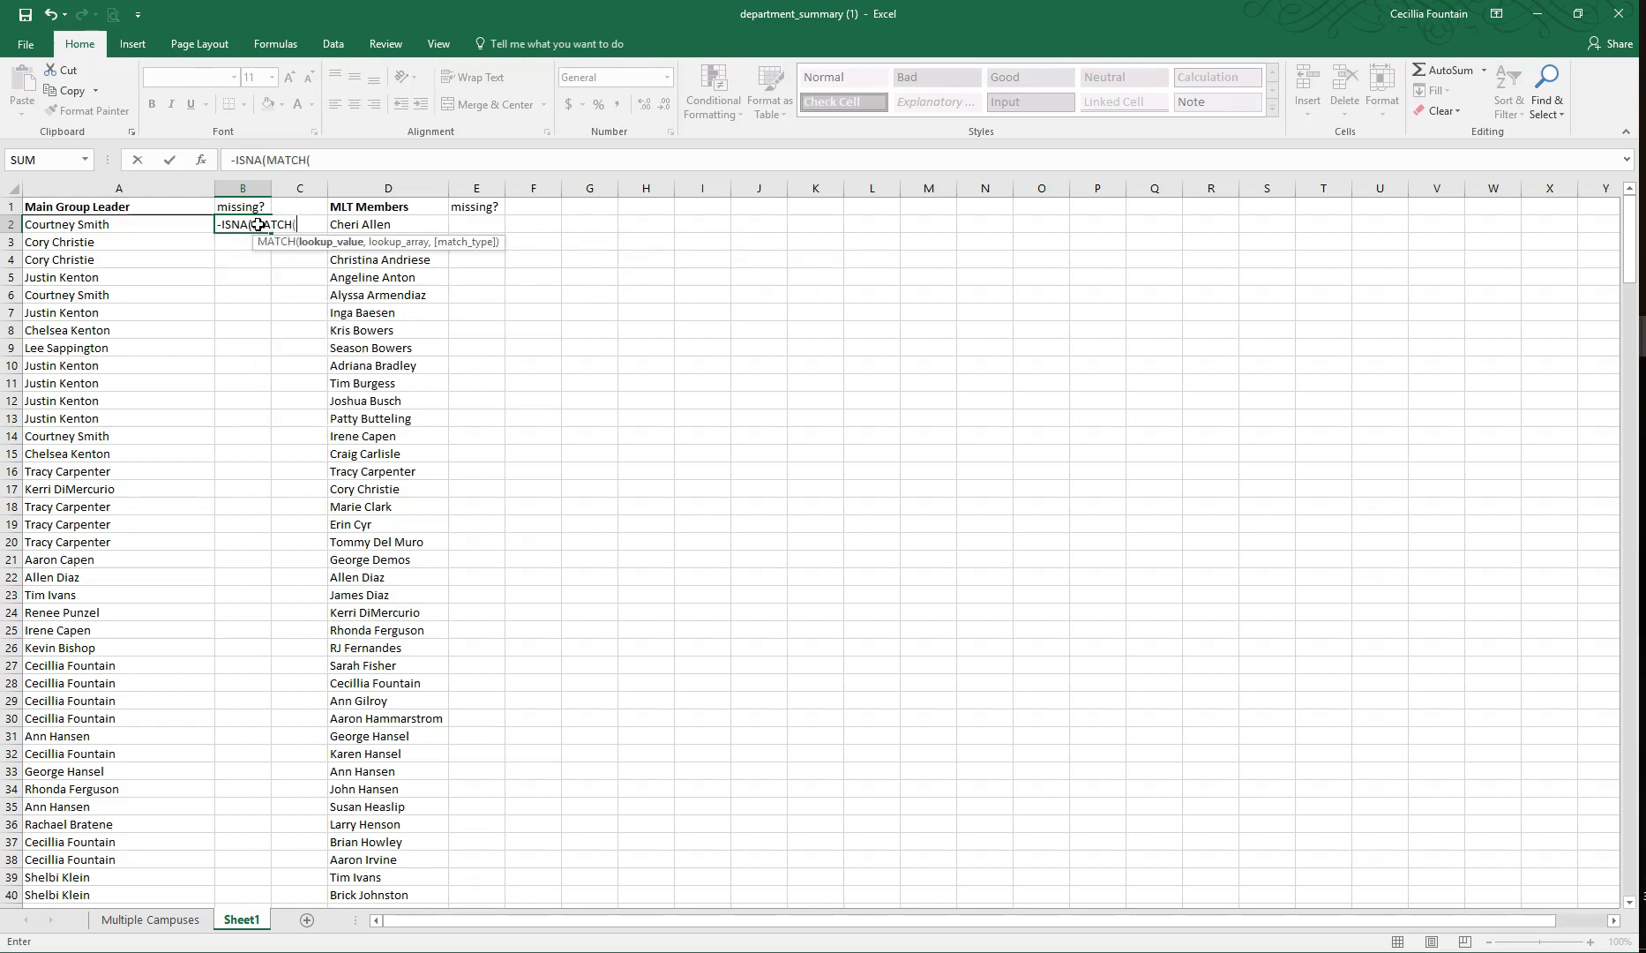
pyautogui.write('A')
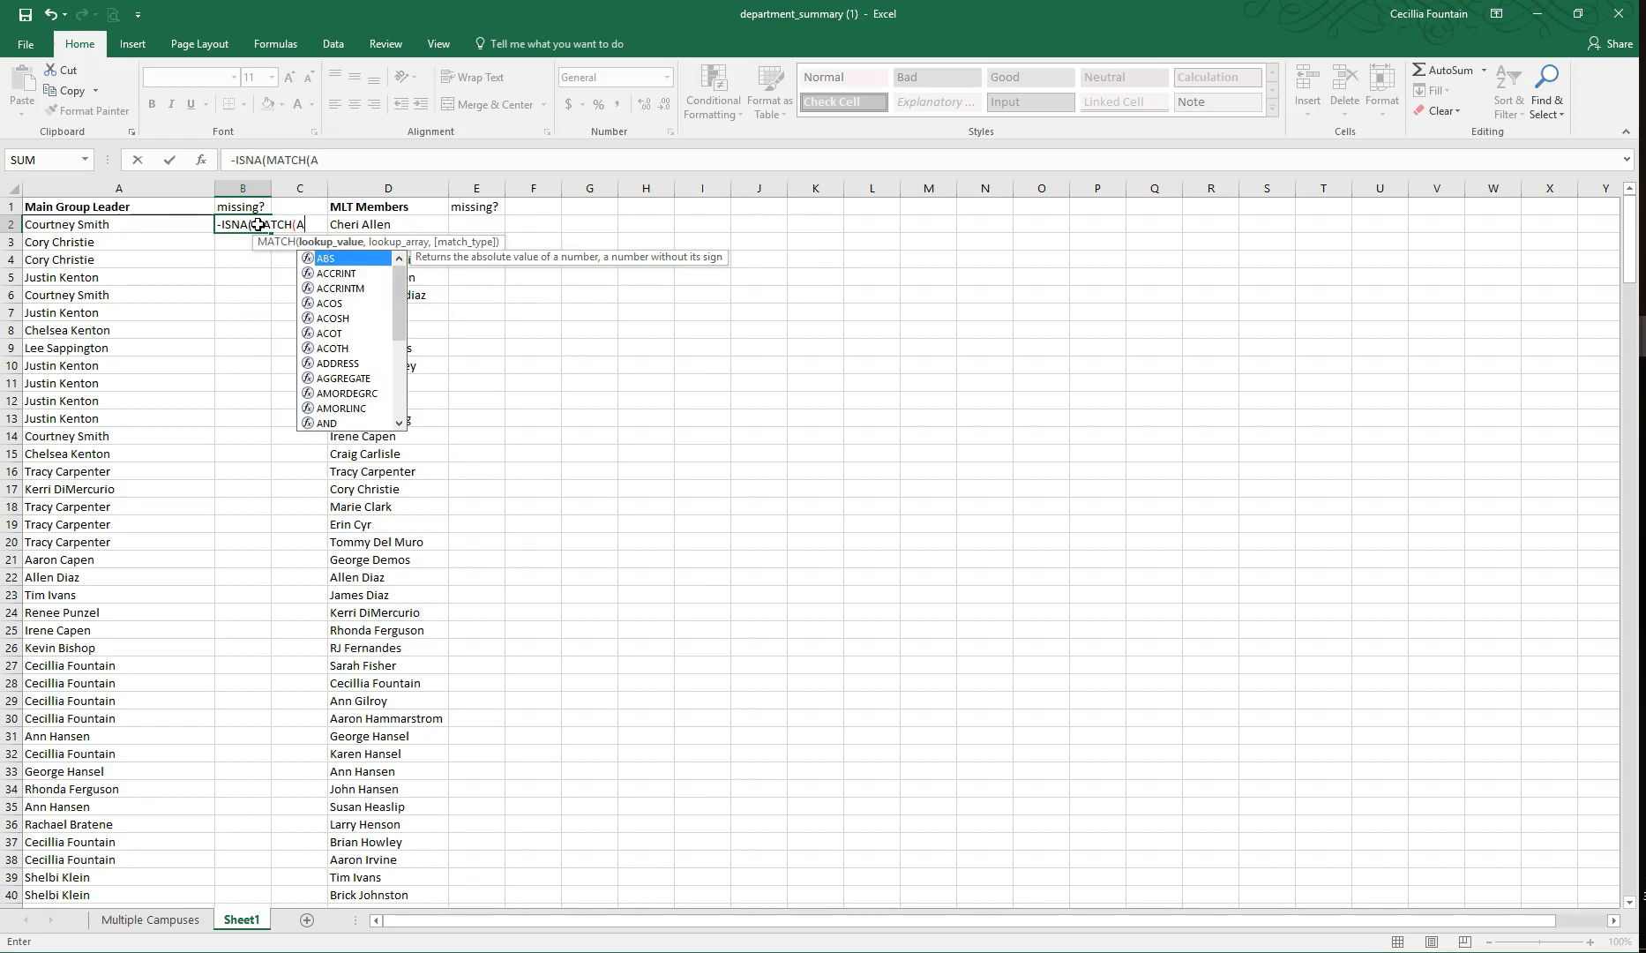
pyautogui.write('2,D:')
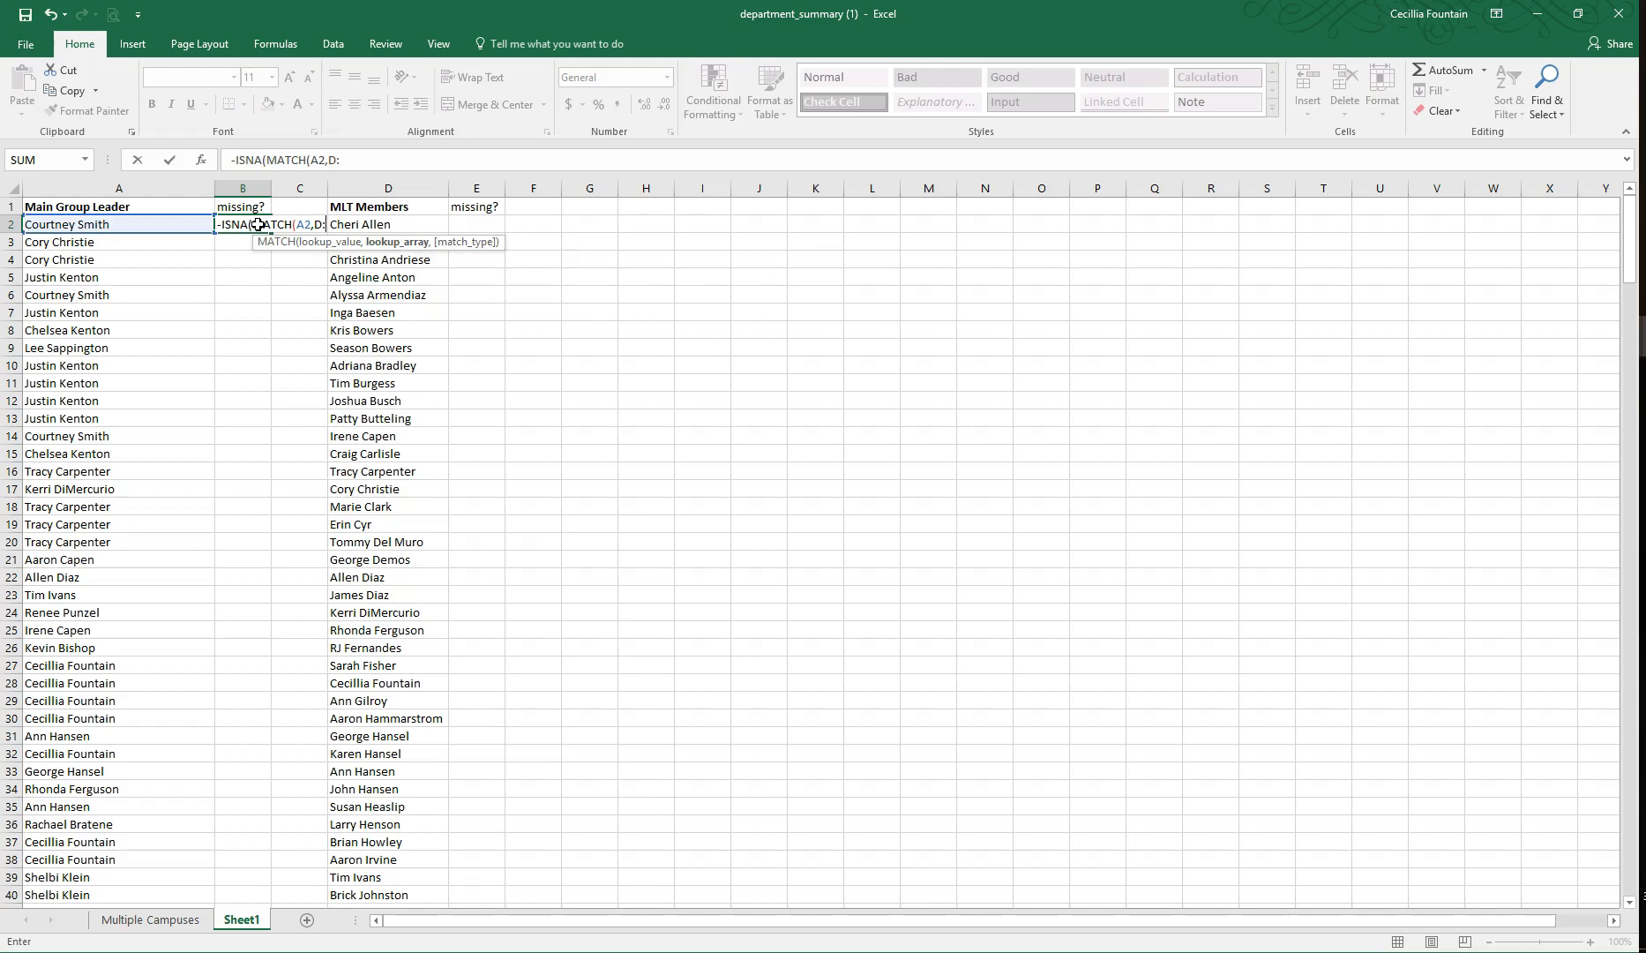
pyautogui.write('D,')
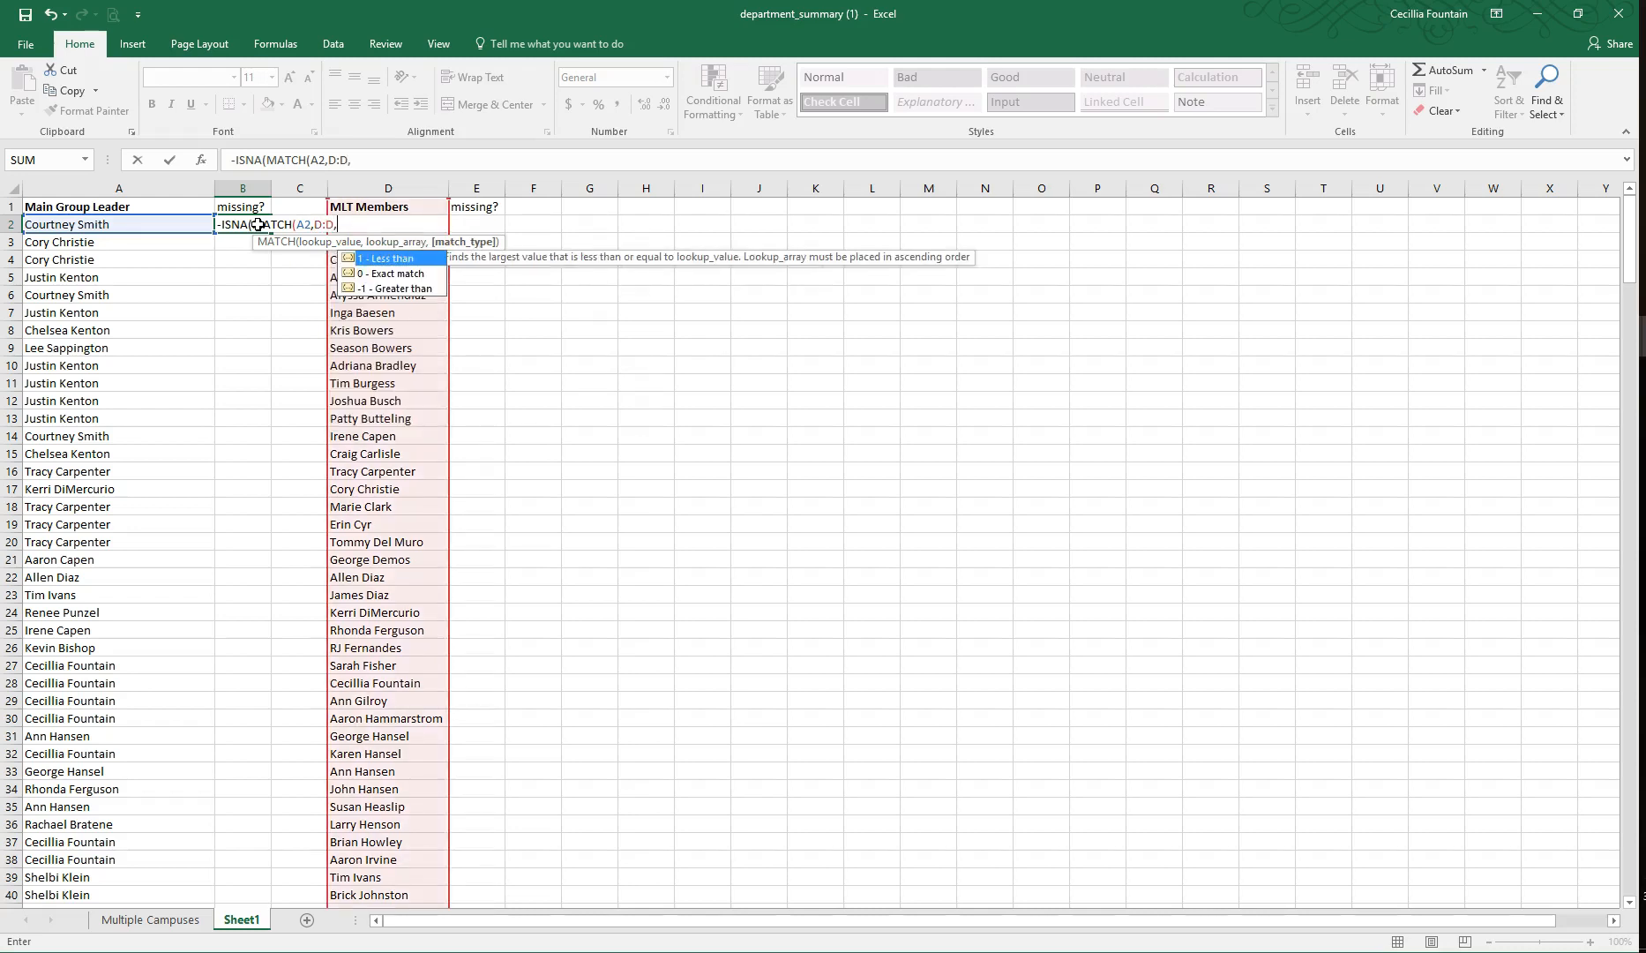
pyautogui.write('0')
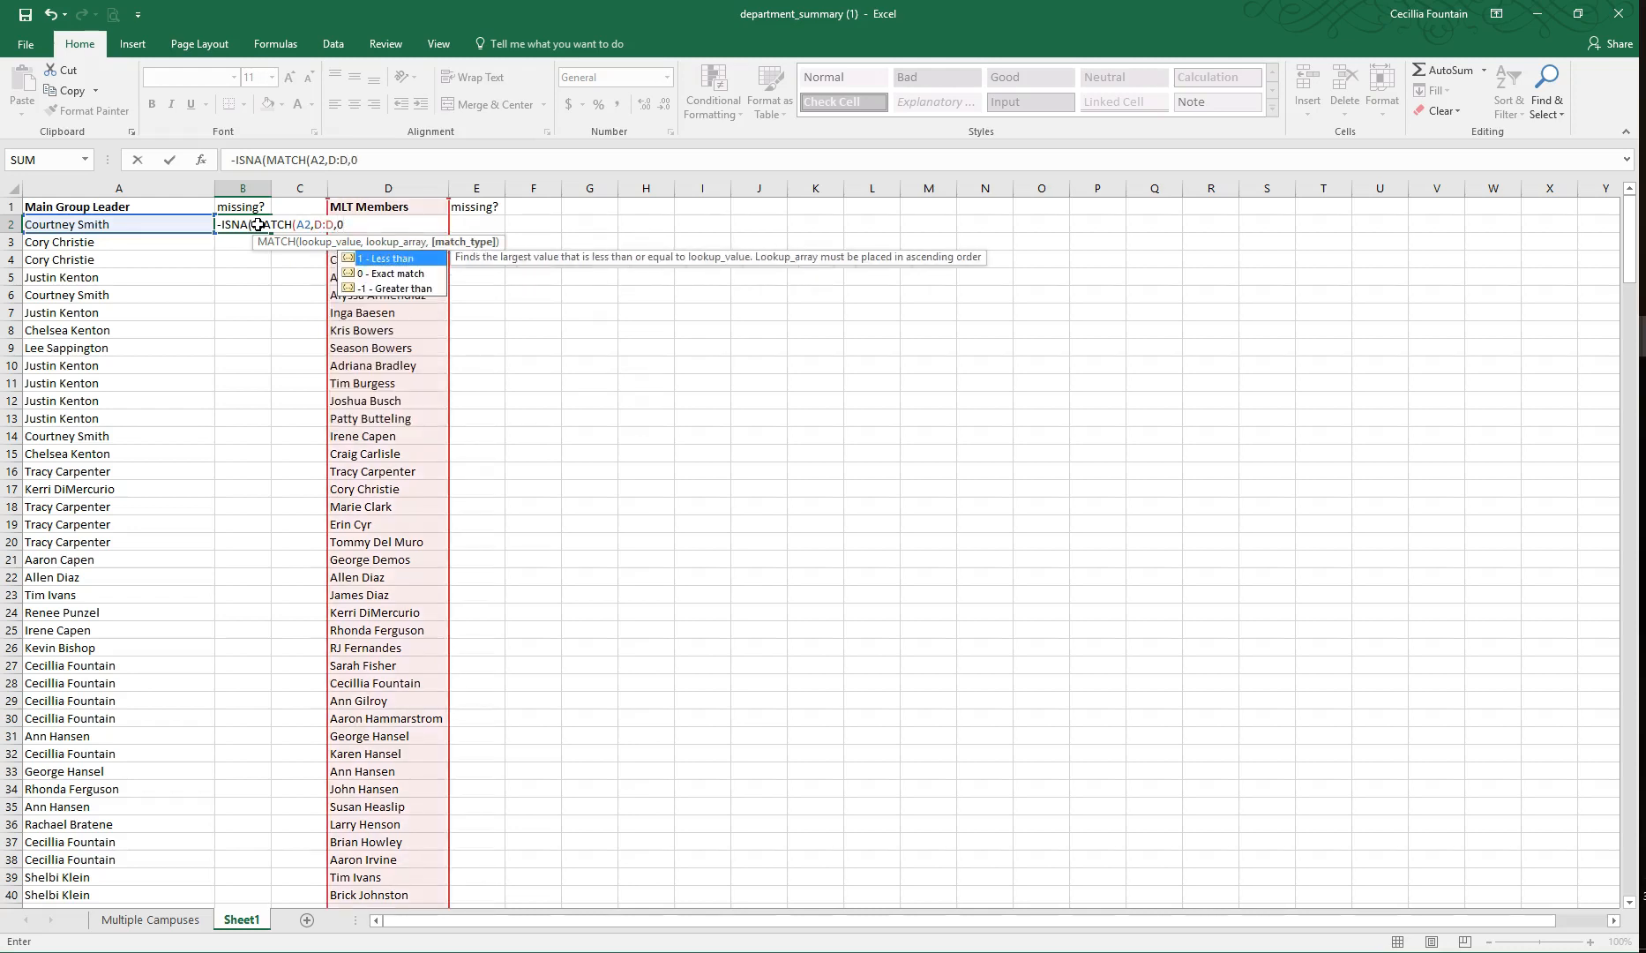
pyautogui.write('))')
pyautogui.hotkey('ctrl', 'Return')
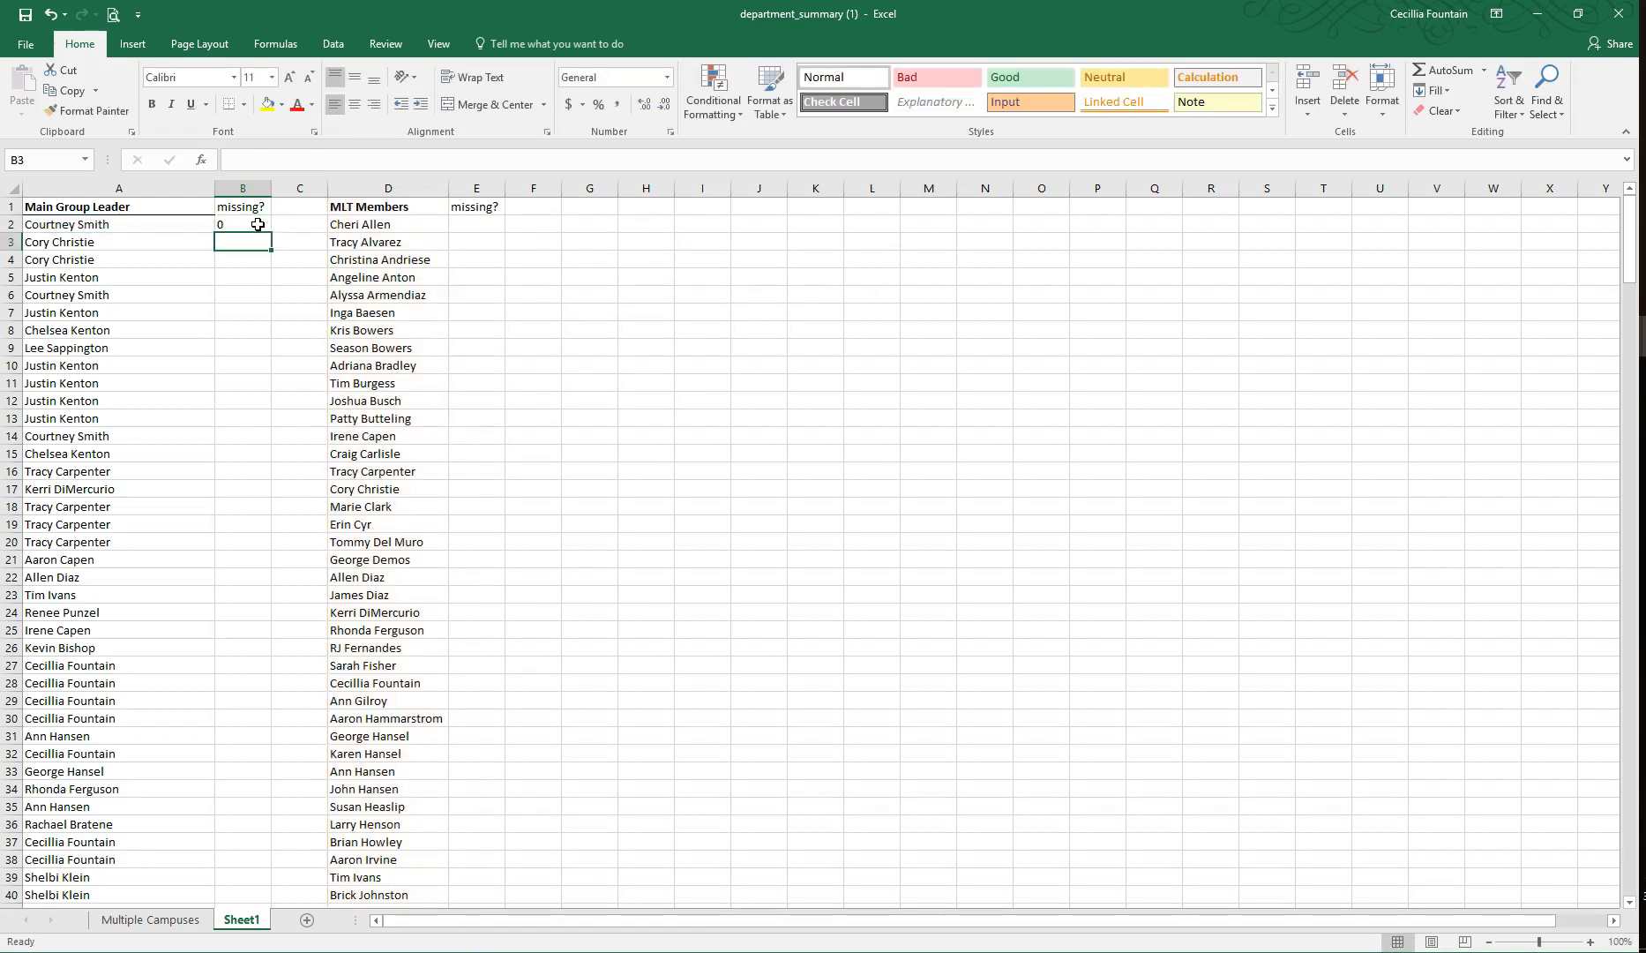
# Step: Remove the stray minus sign from the B2 formula so it reads =ISNA(MATCH(A2,D:D,0))
pyautogui.click(234, 158)
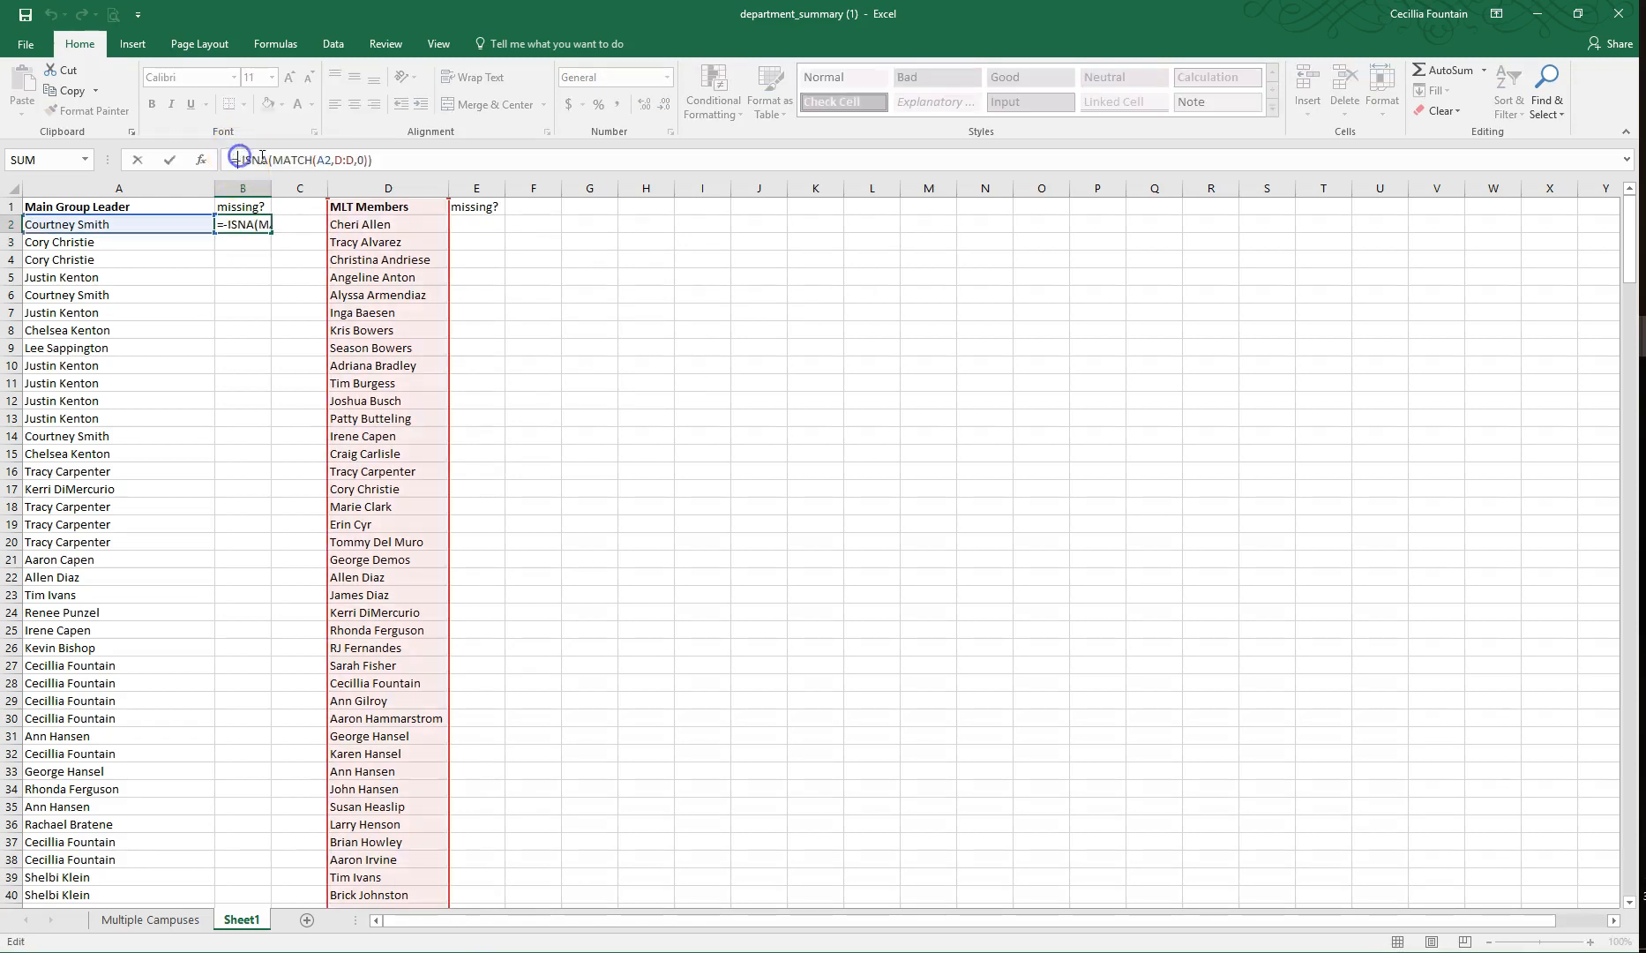
pyautogui.hotkey('ctrl', 'Return')
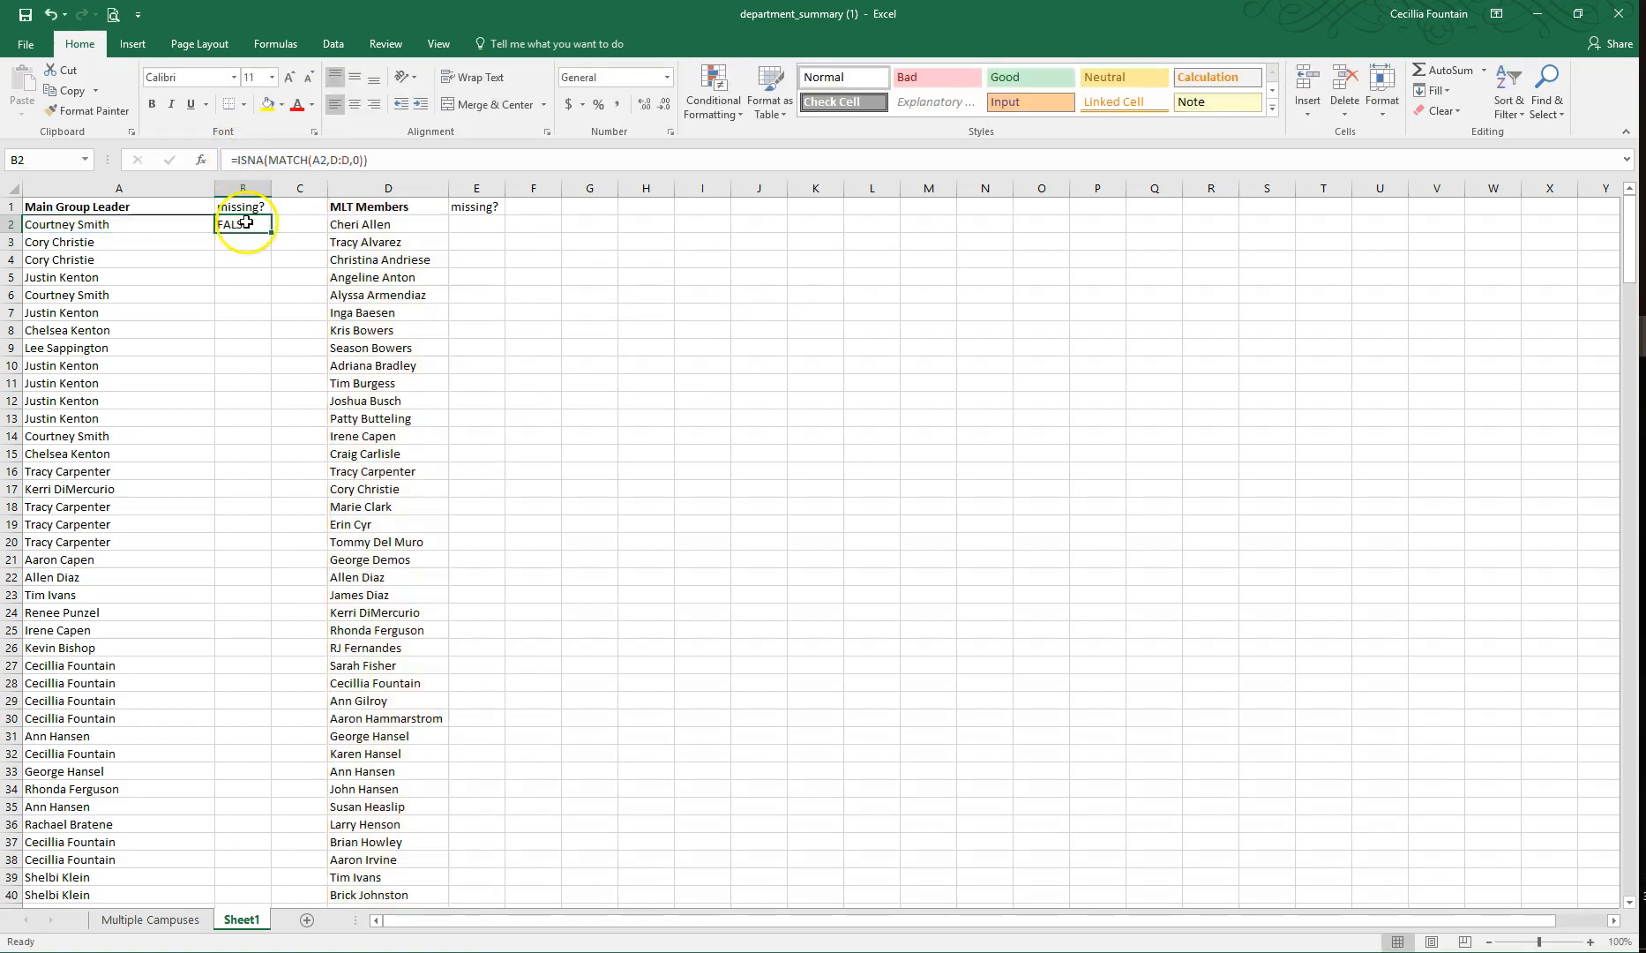
pyautogui.click(154, 221)
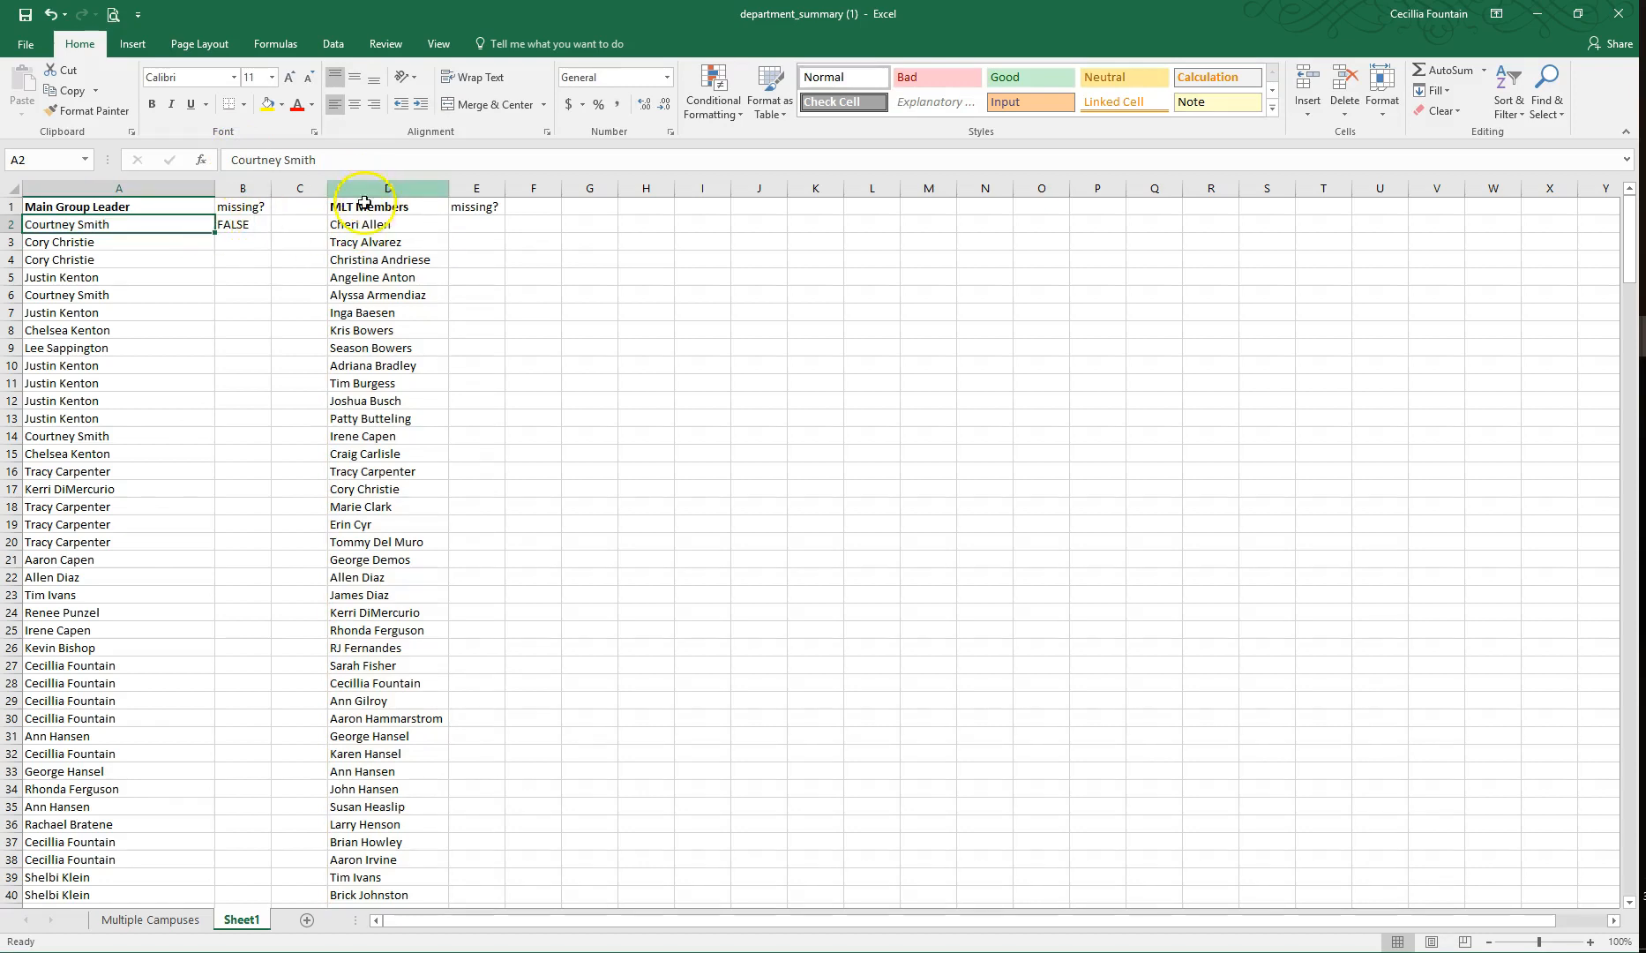
# Step: Format B2 with Light Red Fill with Dark Red Text when it contains true, and fill the cell down to B316
pyautogui.click(246, 227)
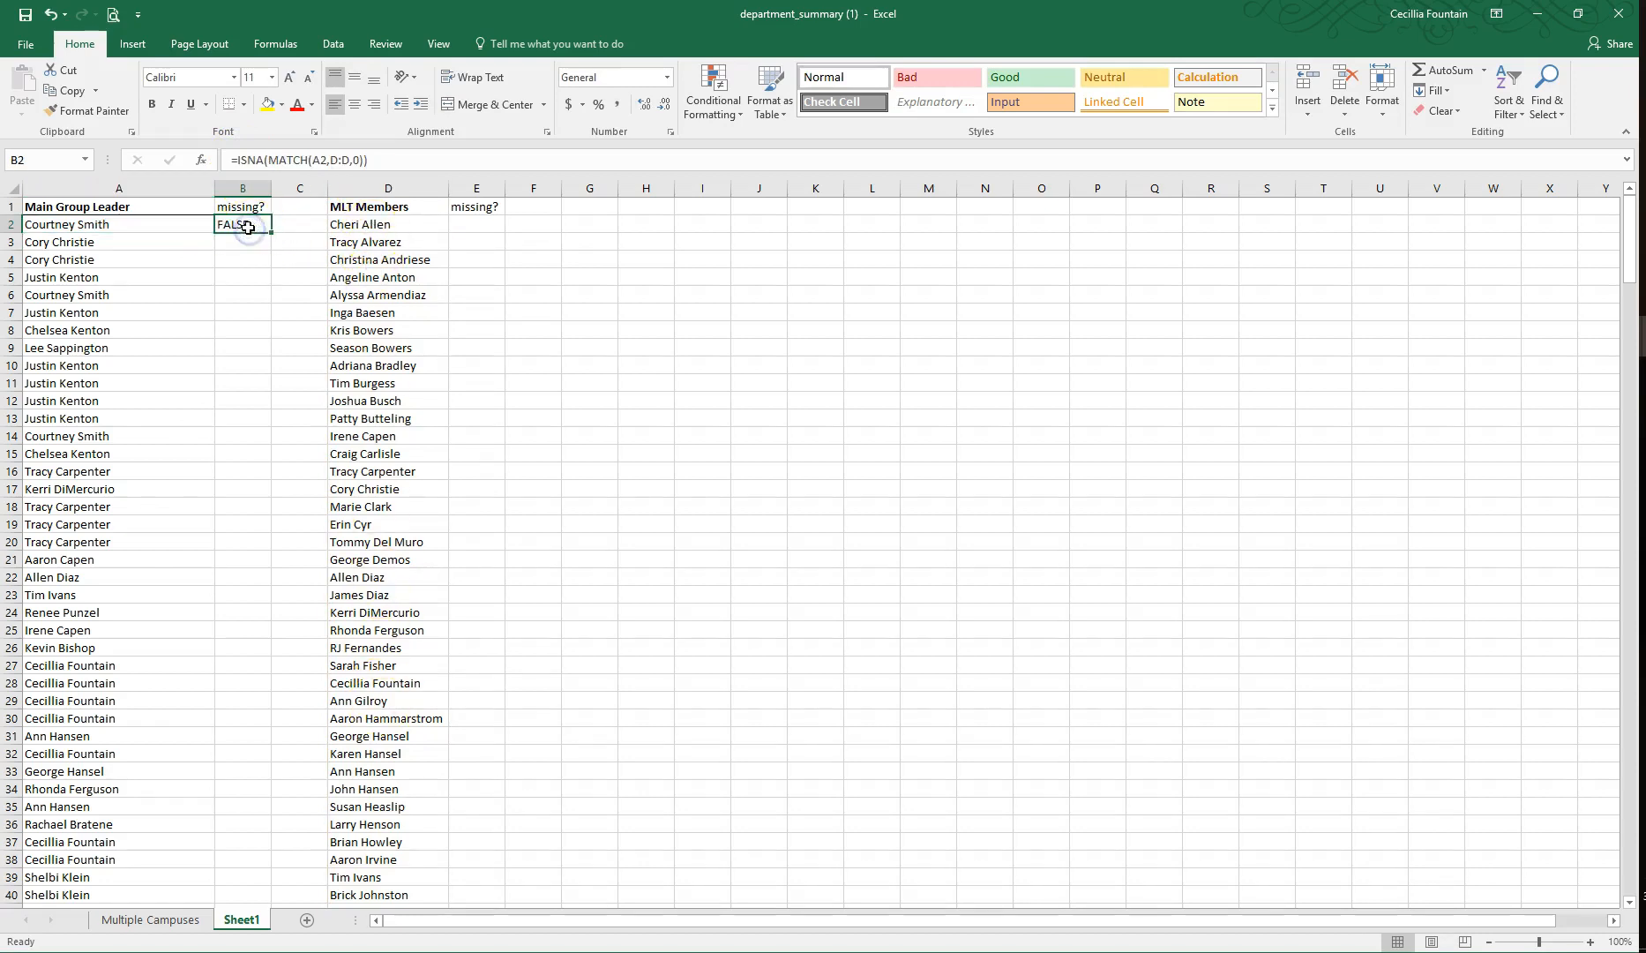
pyautogui.click(729, 108)
pyautogui.moveTo(750, 141)
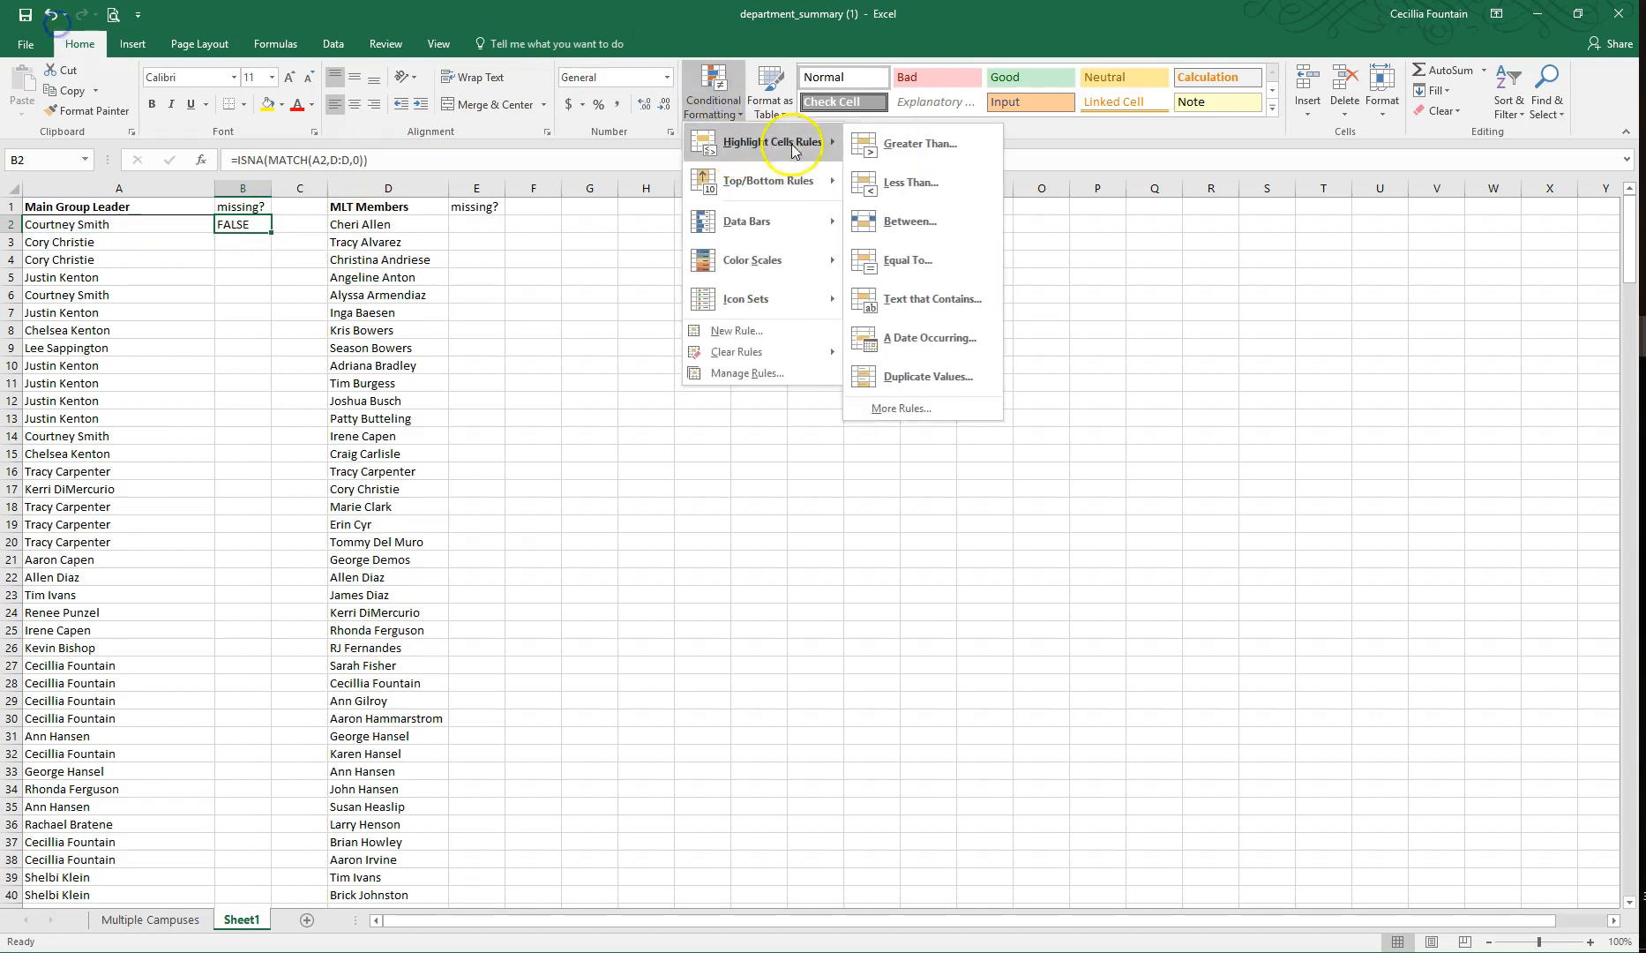
pyautogui.click(941, 300)
pyautogui.write('true')
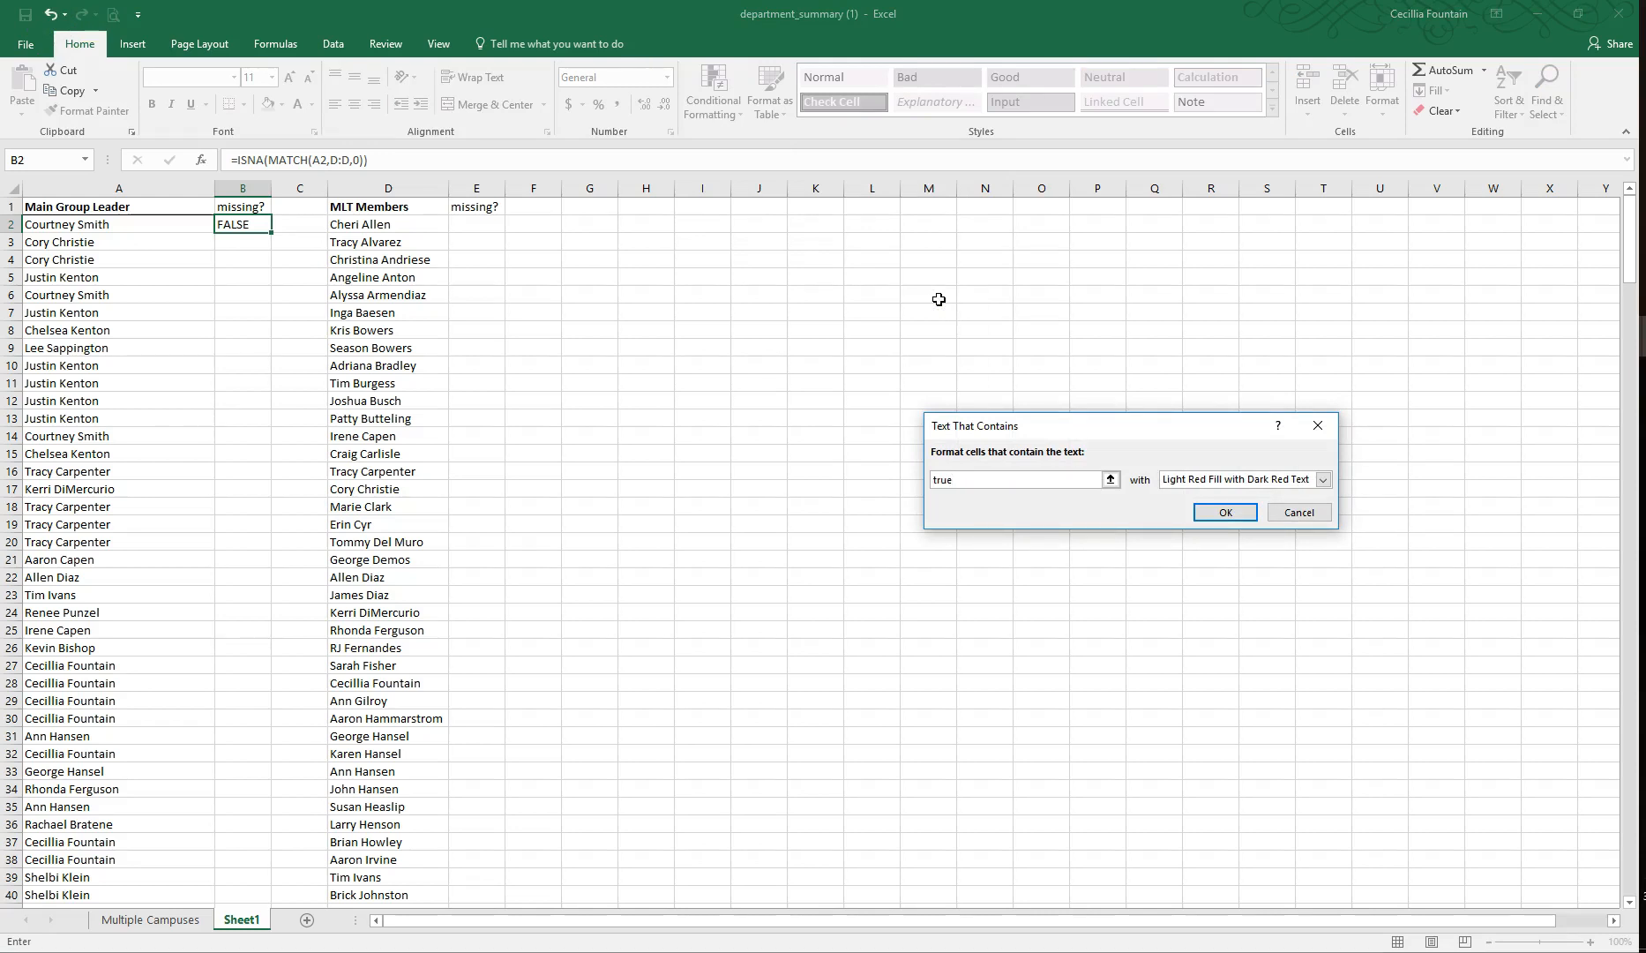
pyautogui.press('Return')
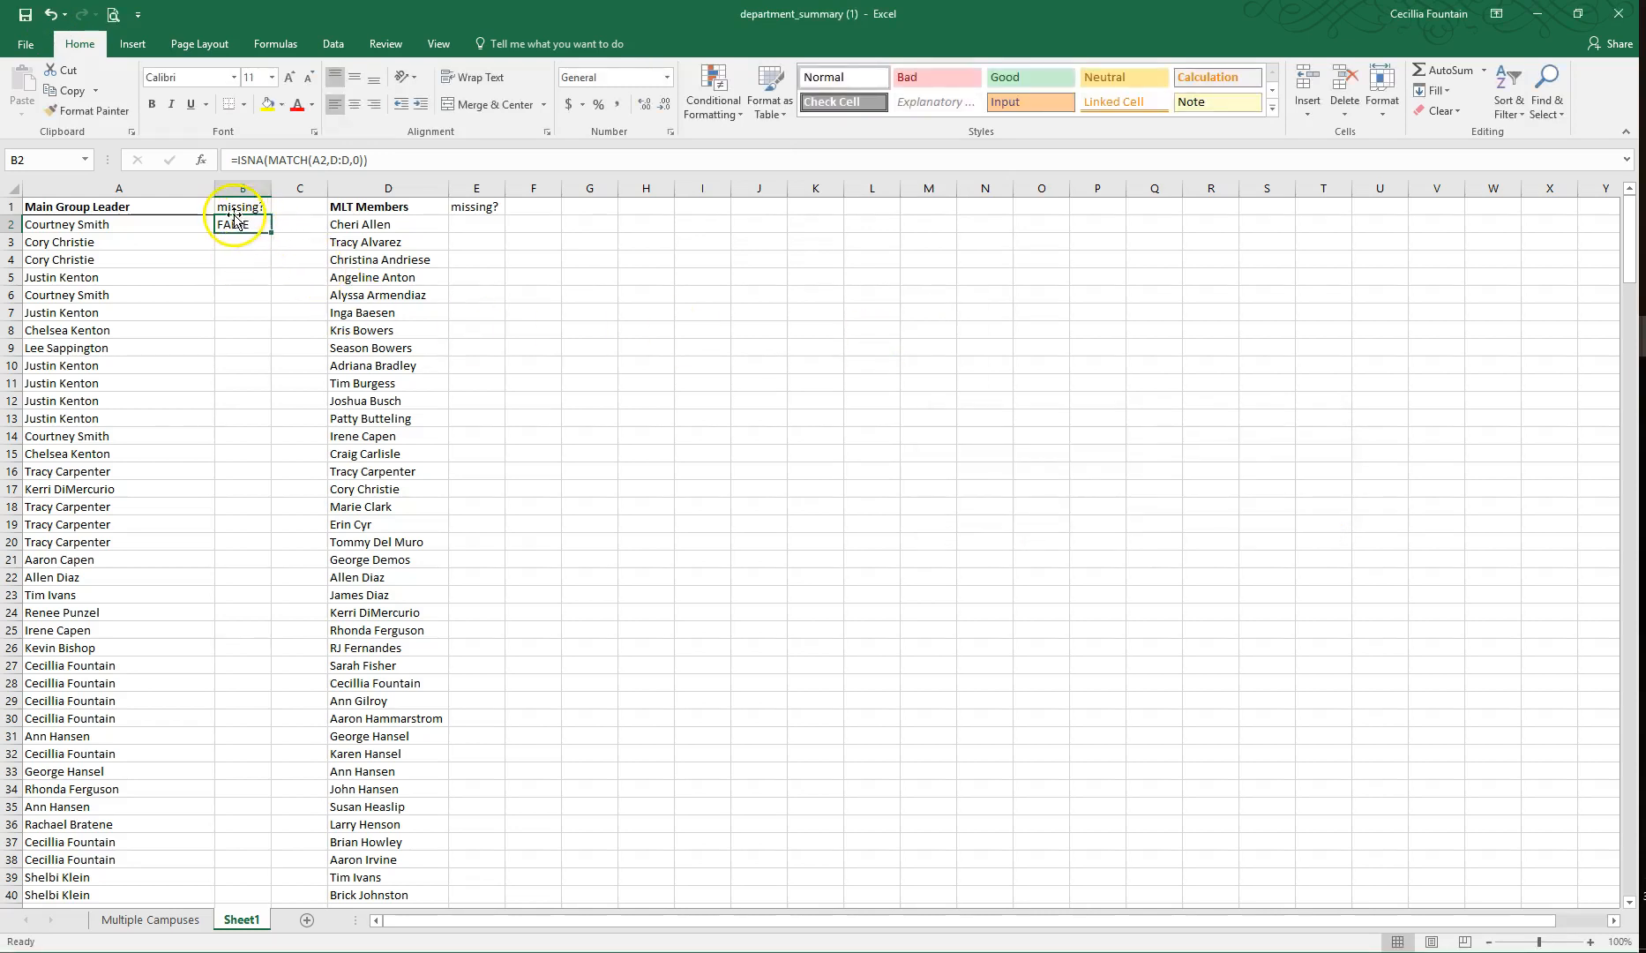
pyautogui.moveTo(272, 232); pyautogui.dragTo(247, 860)
# Step: Review the highlighted missing? results in column B from the end of the list back up to row 1
pyautogui.click(62, 682)
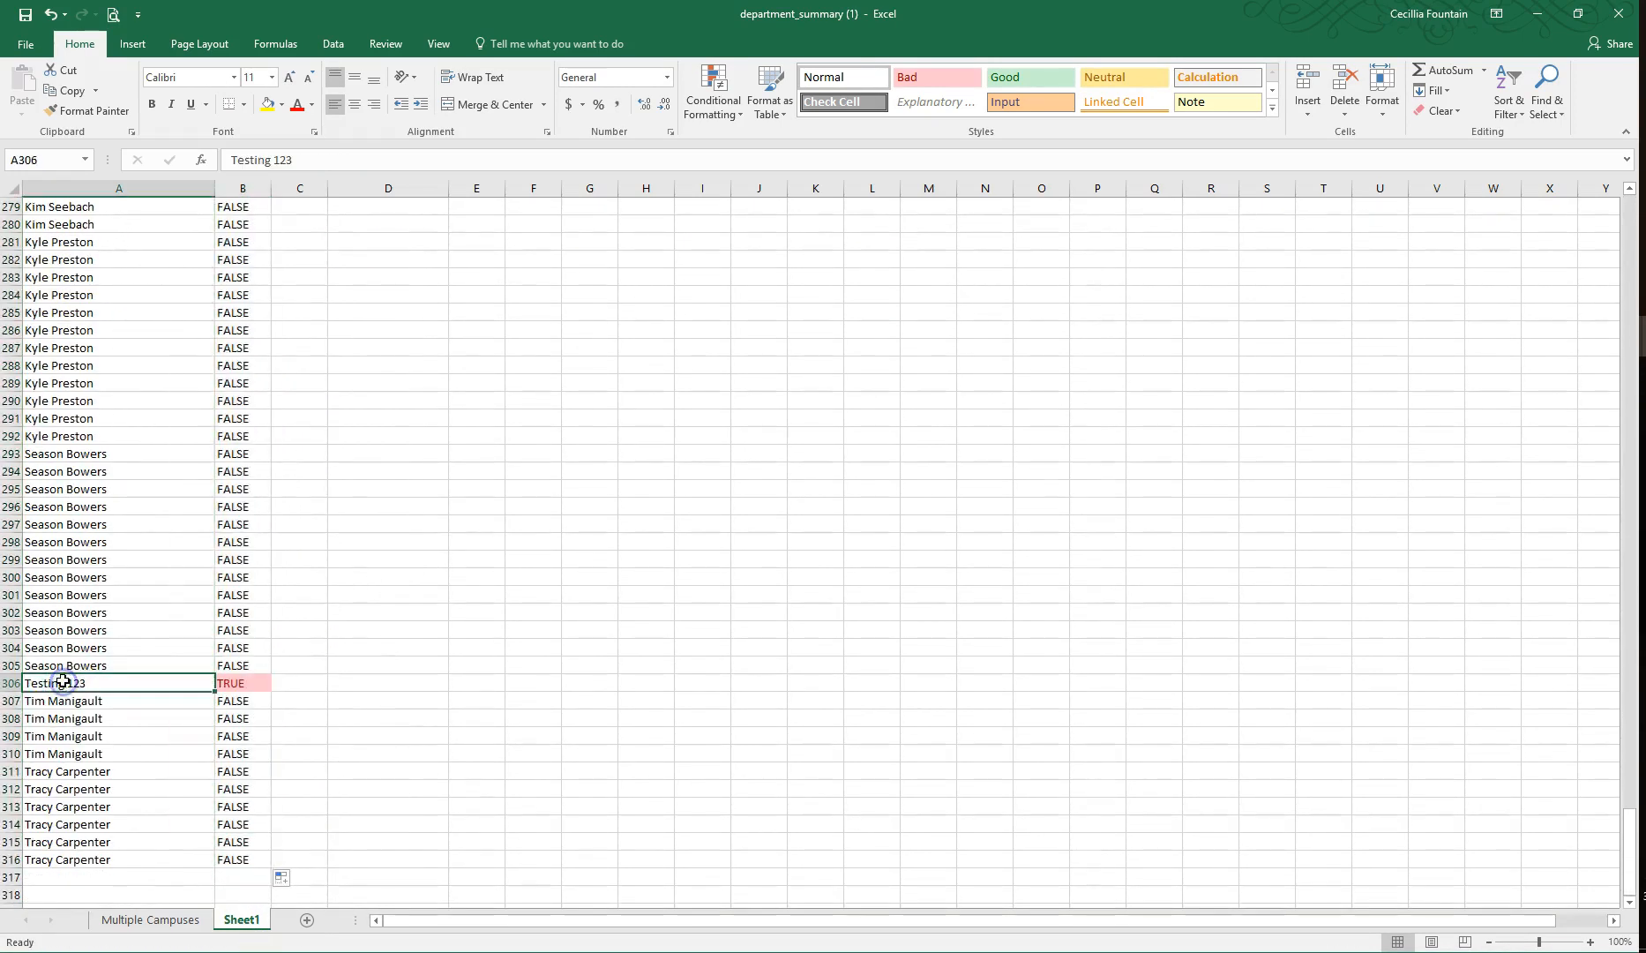
pyautogui.scroll(9, 269, 668)
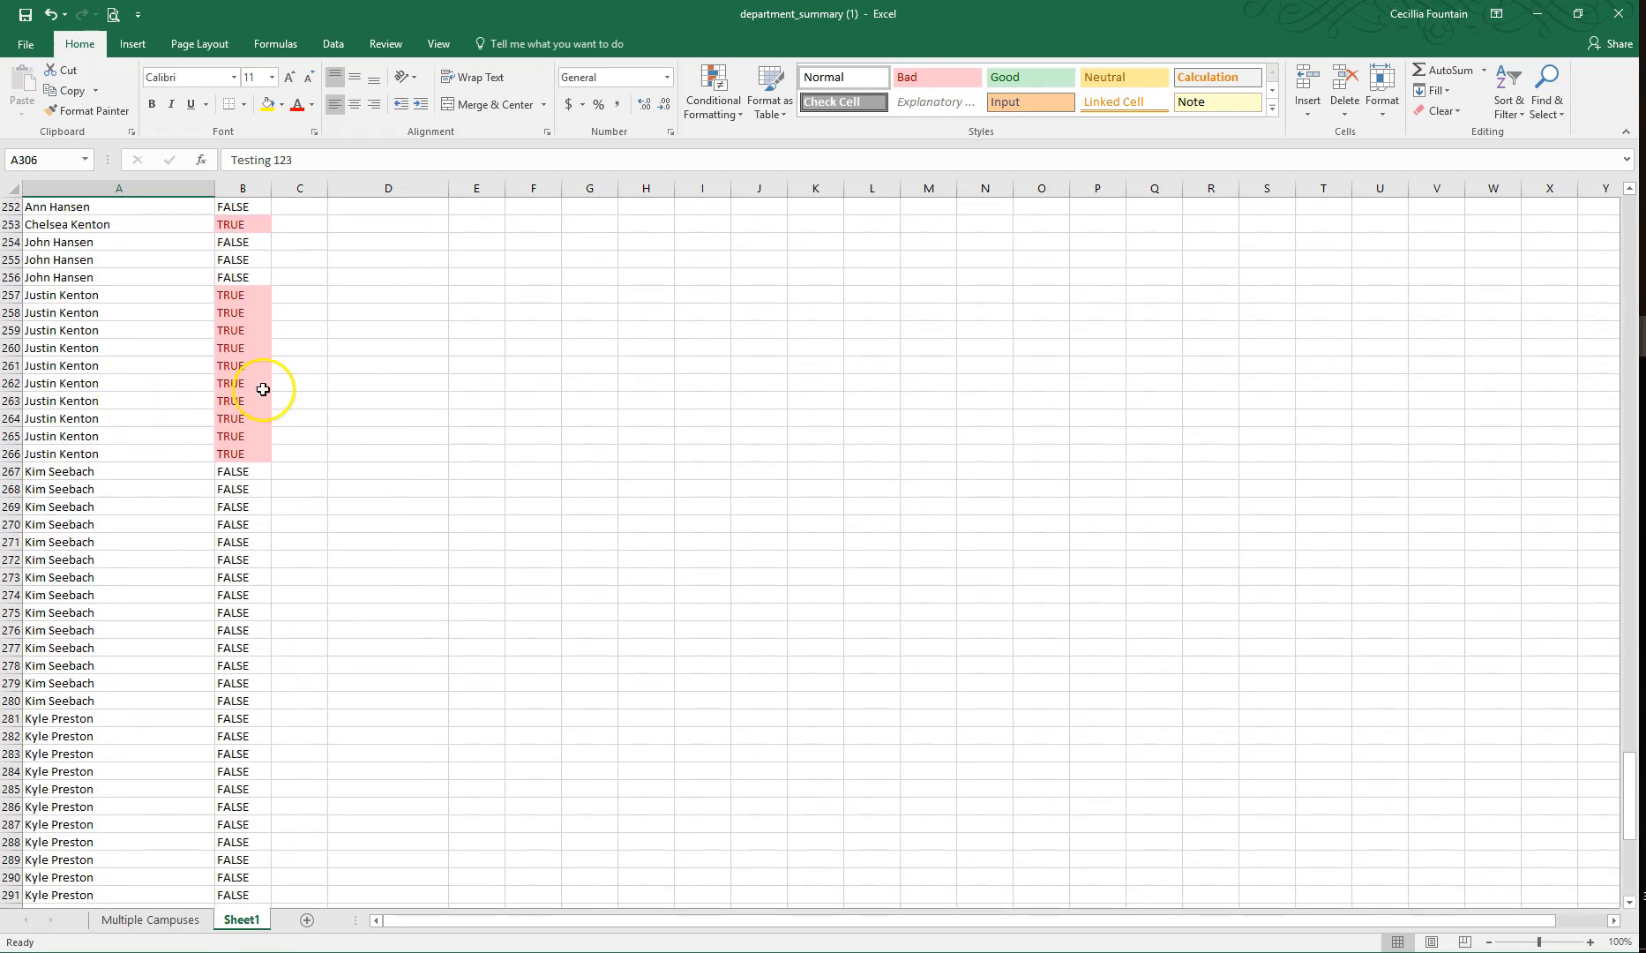
pyautogui.scroll(8, 310, 335)
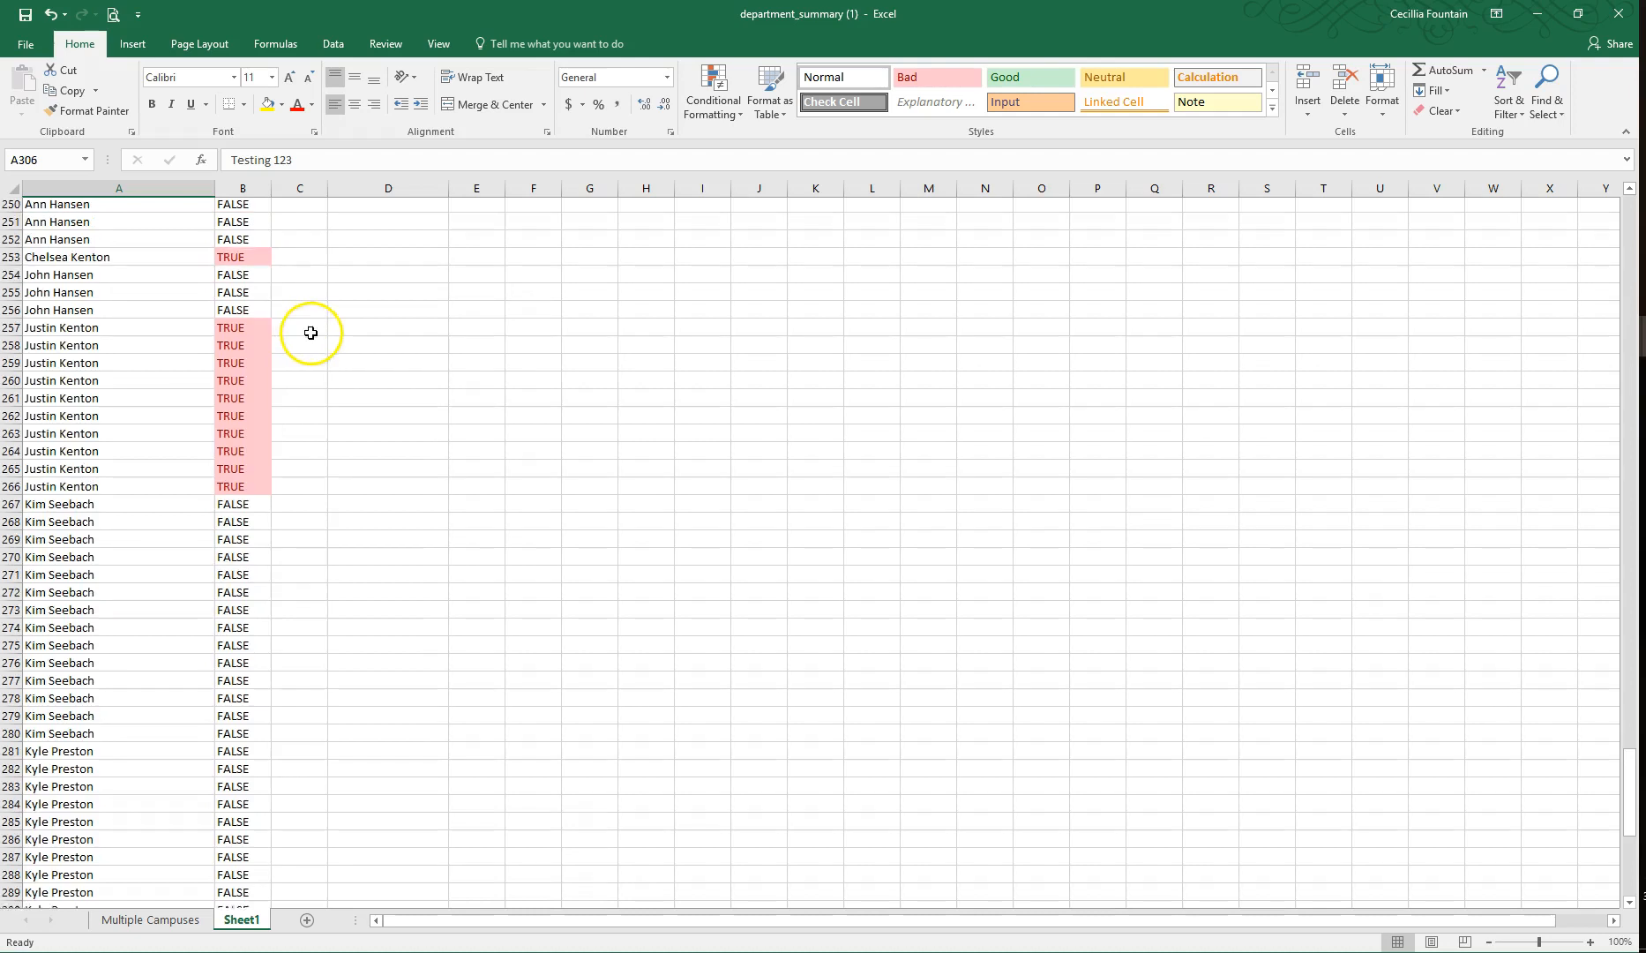
pyautogui.scroll(15, 314, 382)
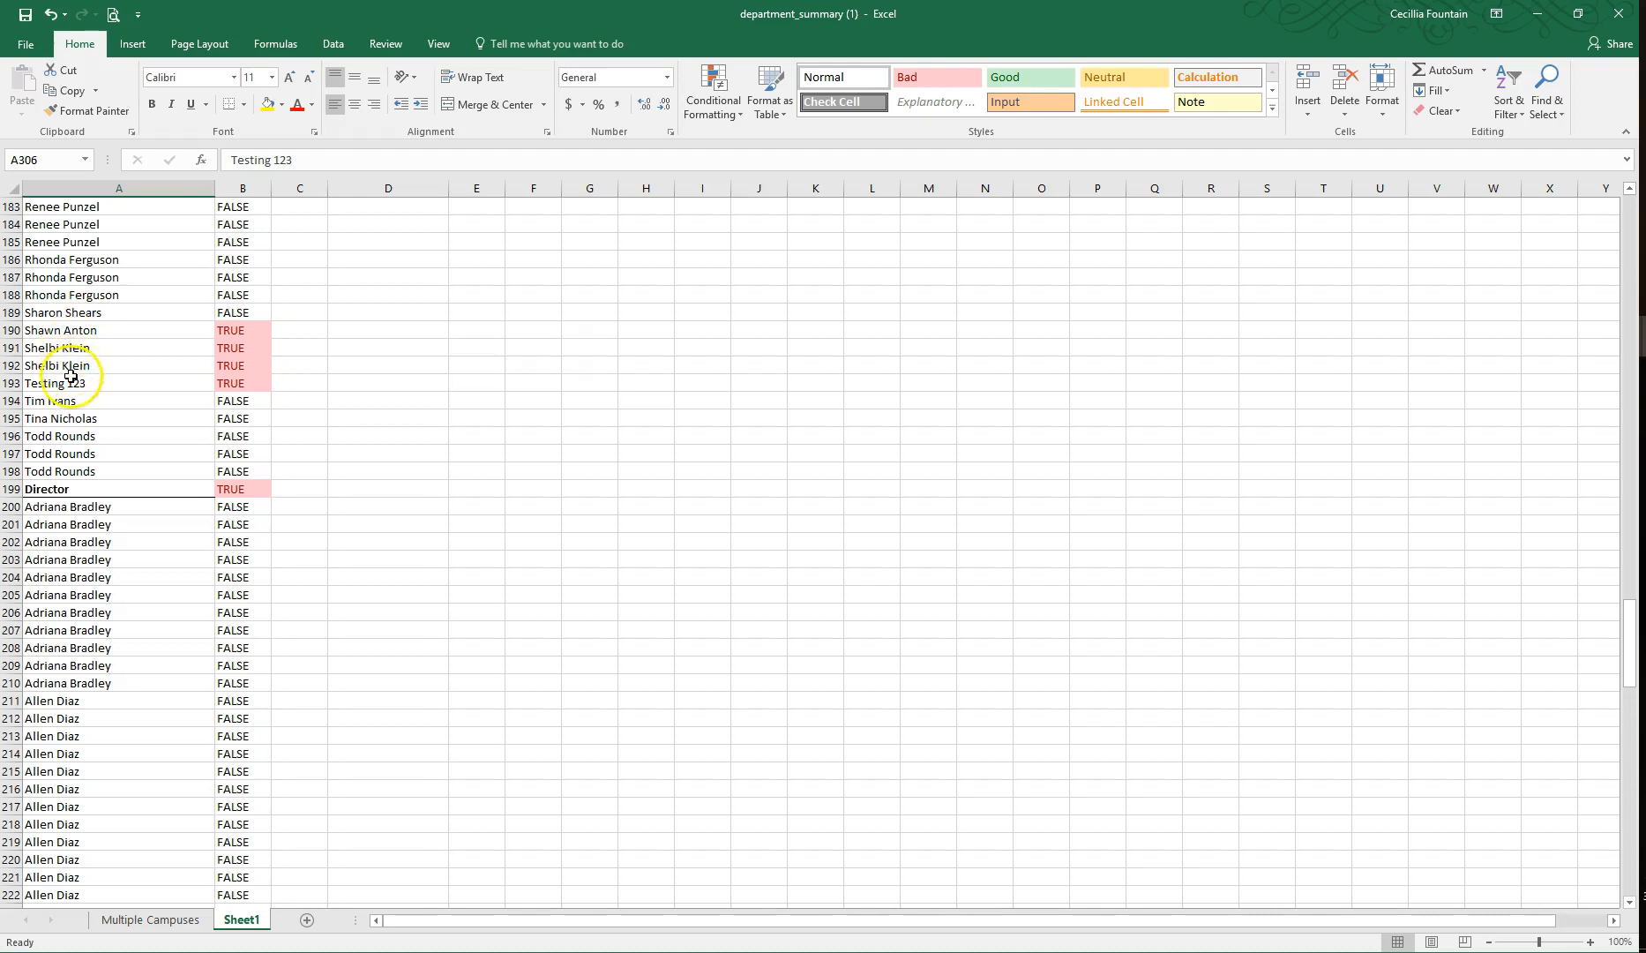
pyautogui.scroll(6, 313, 439)
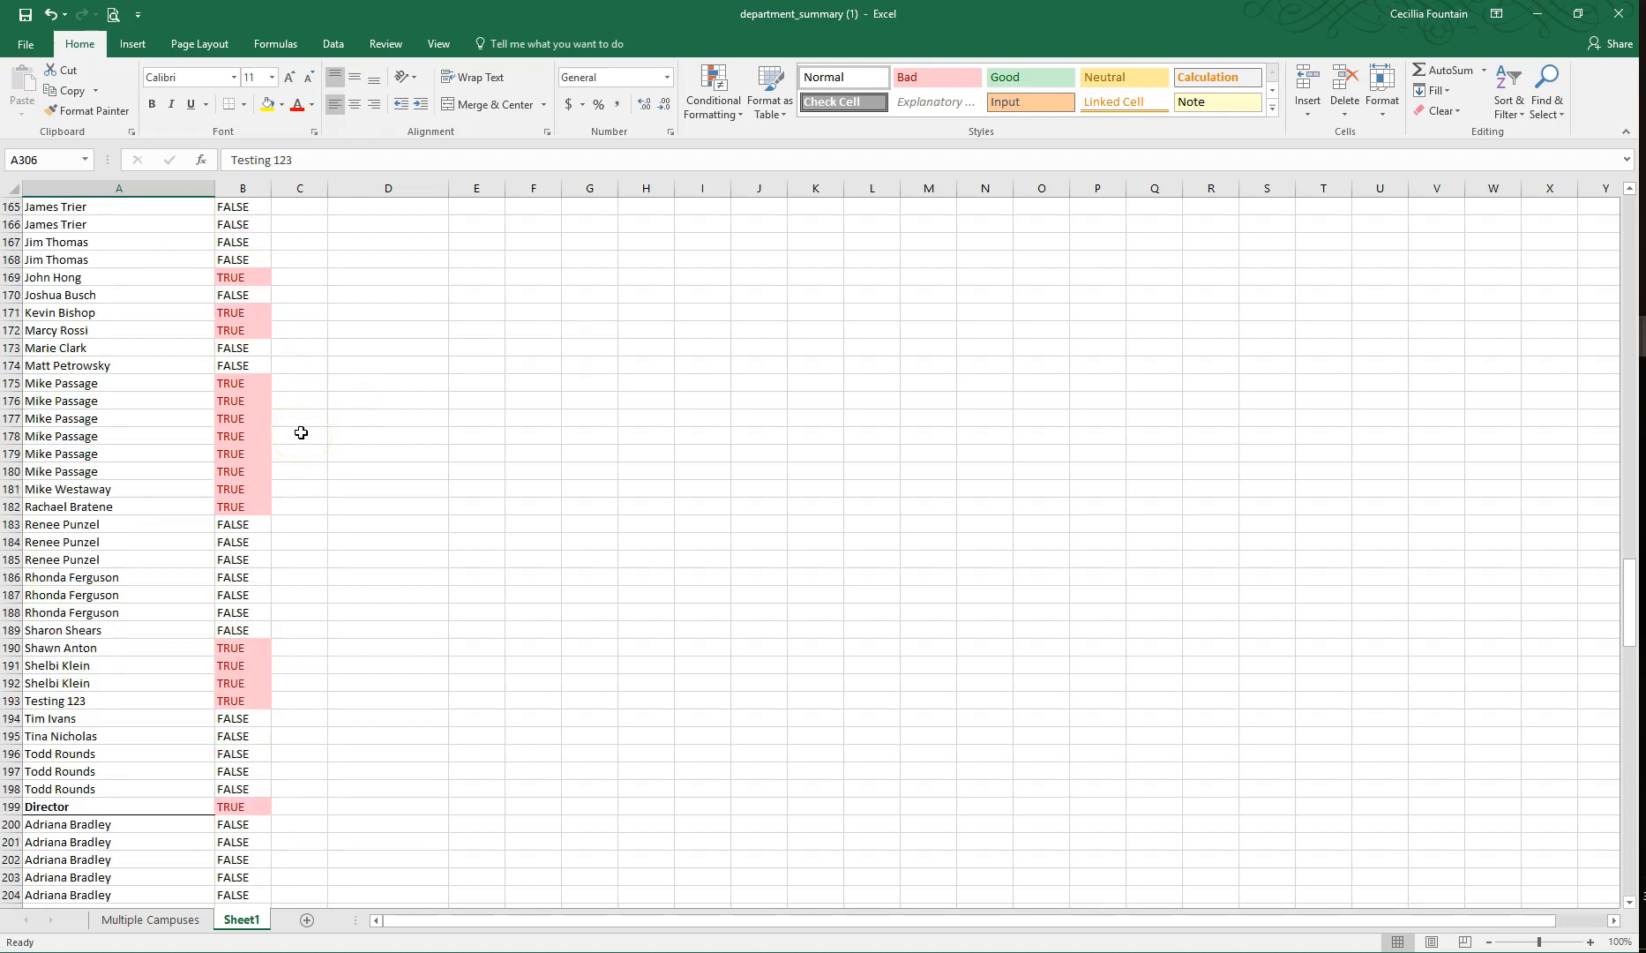
pyautogui.scroll(3, 243, 421)
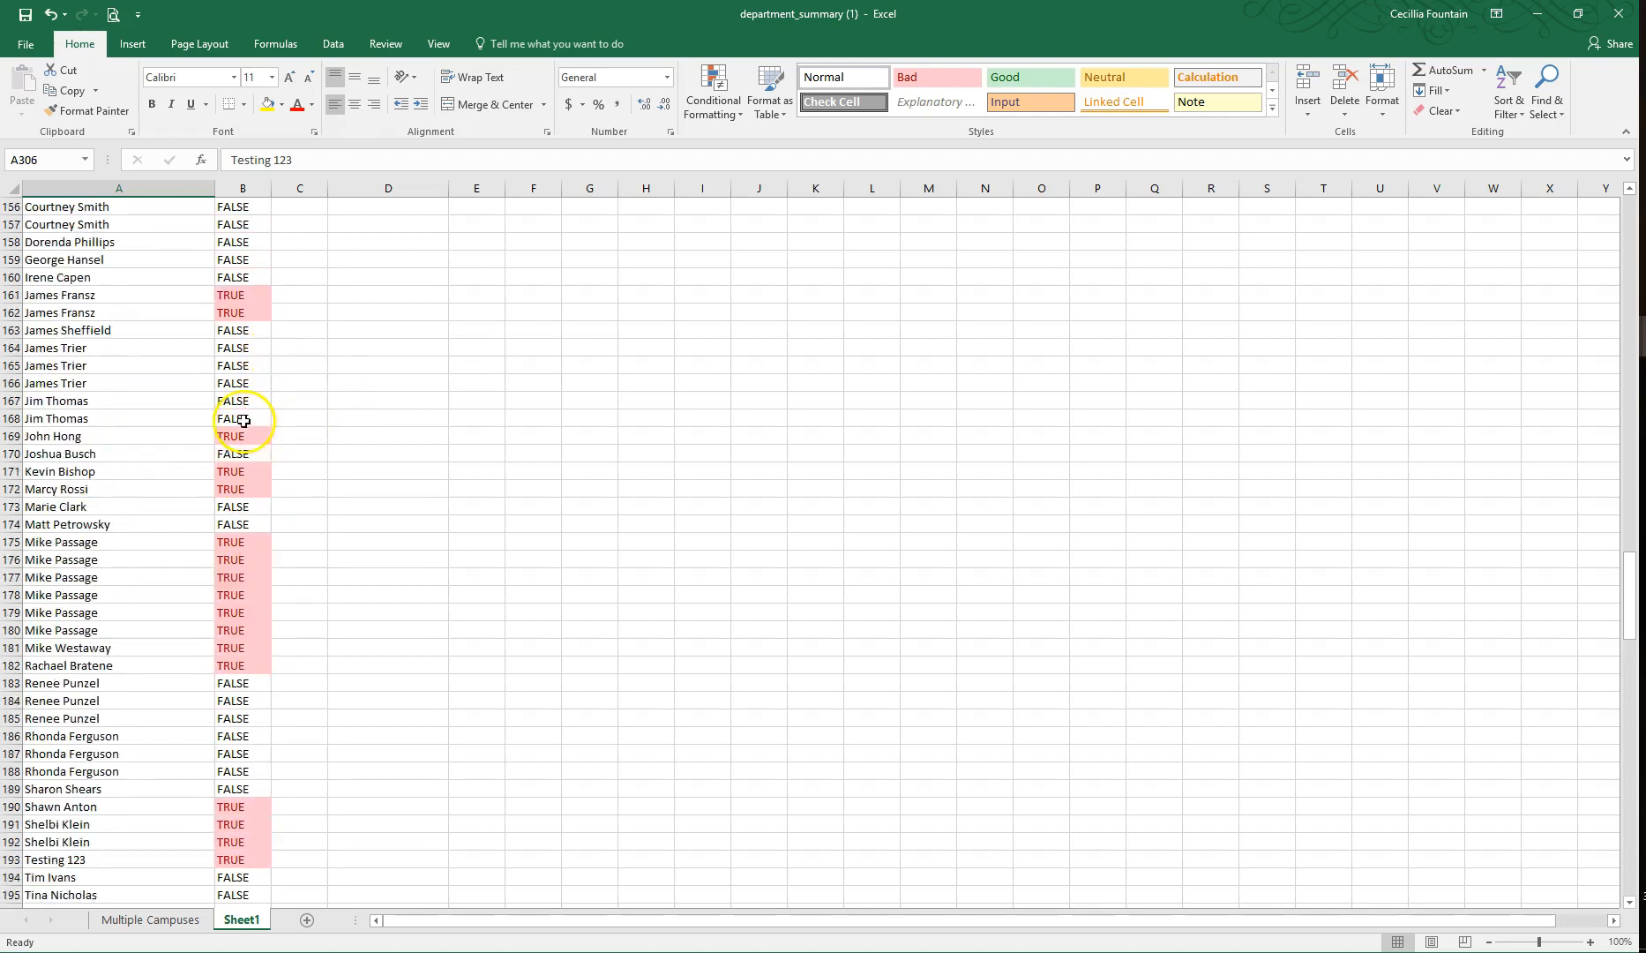
pyautogui.scroll(20, 244, 421)
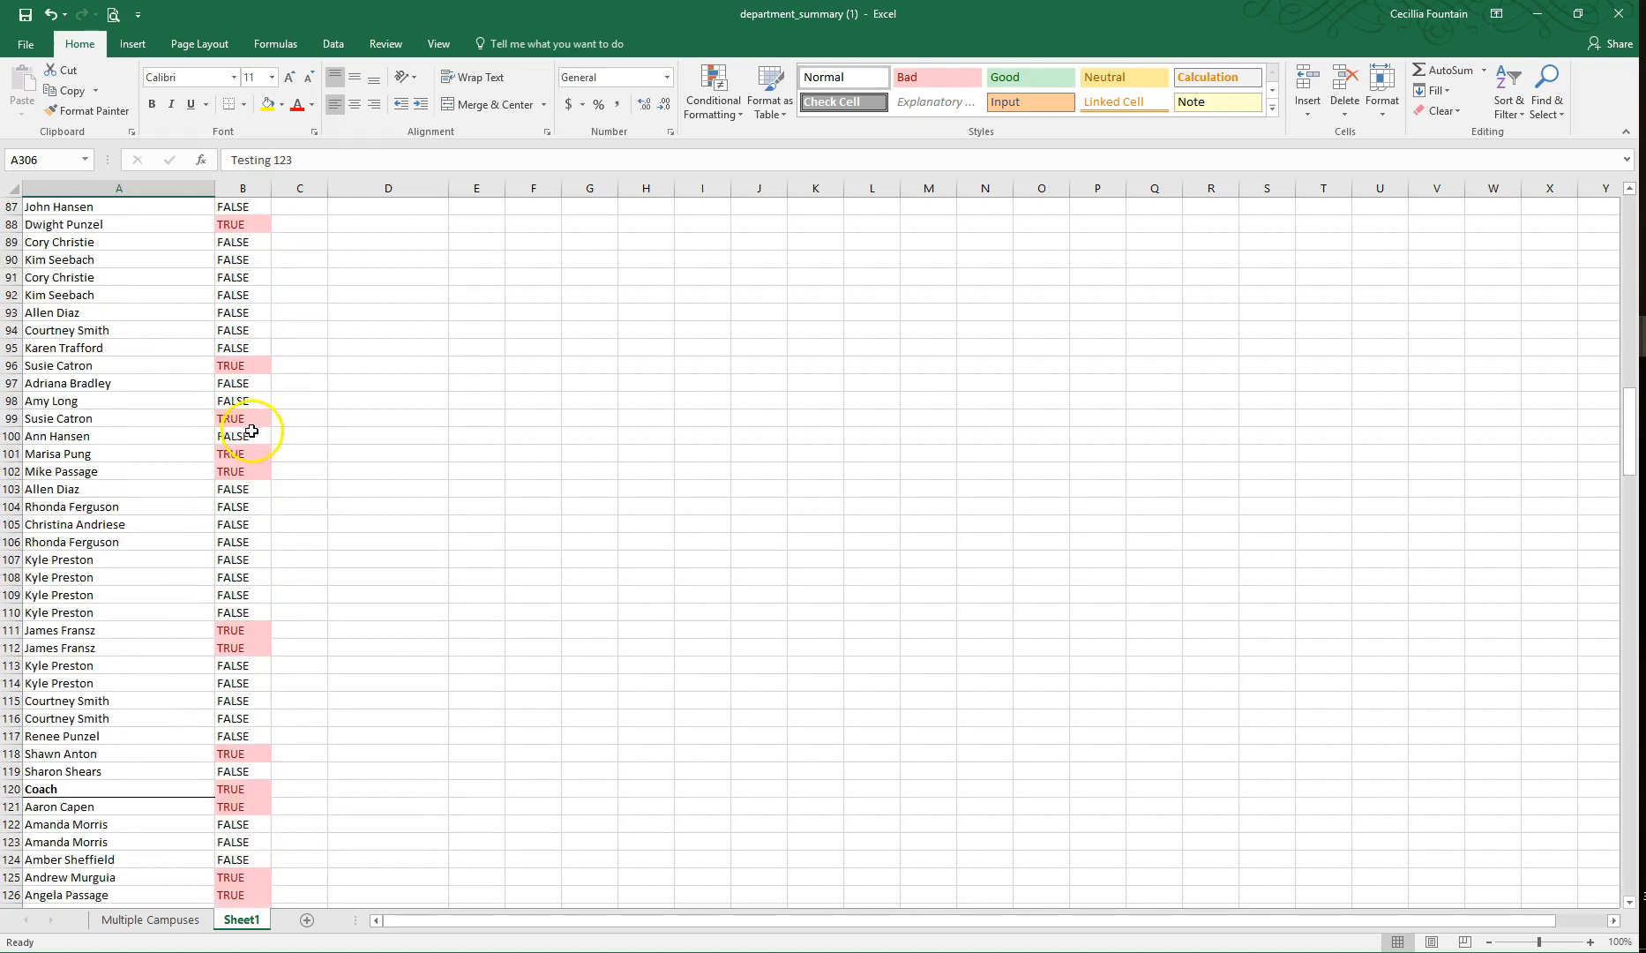
pyautogui.scroll(20, 251, 430)
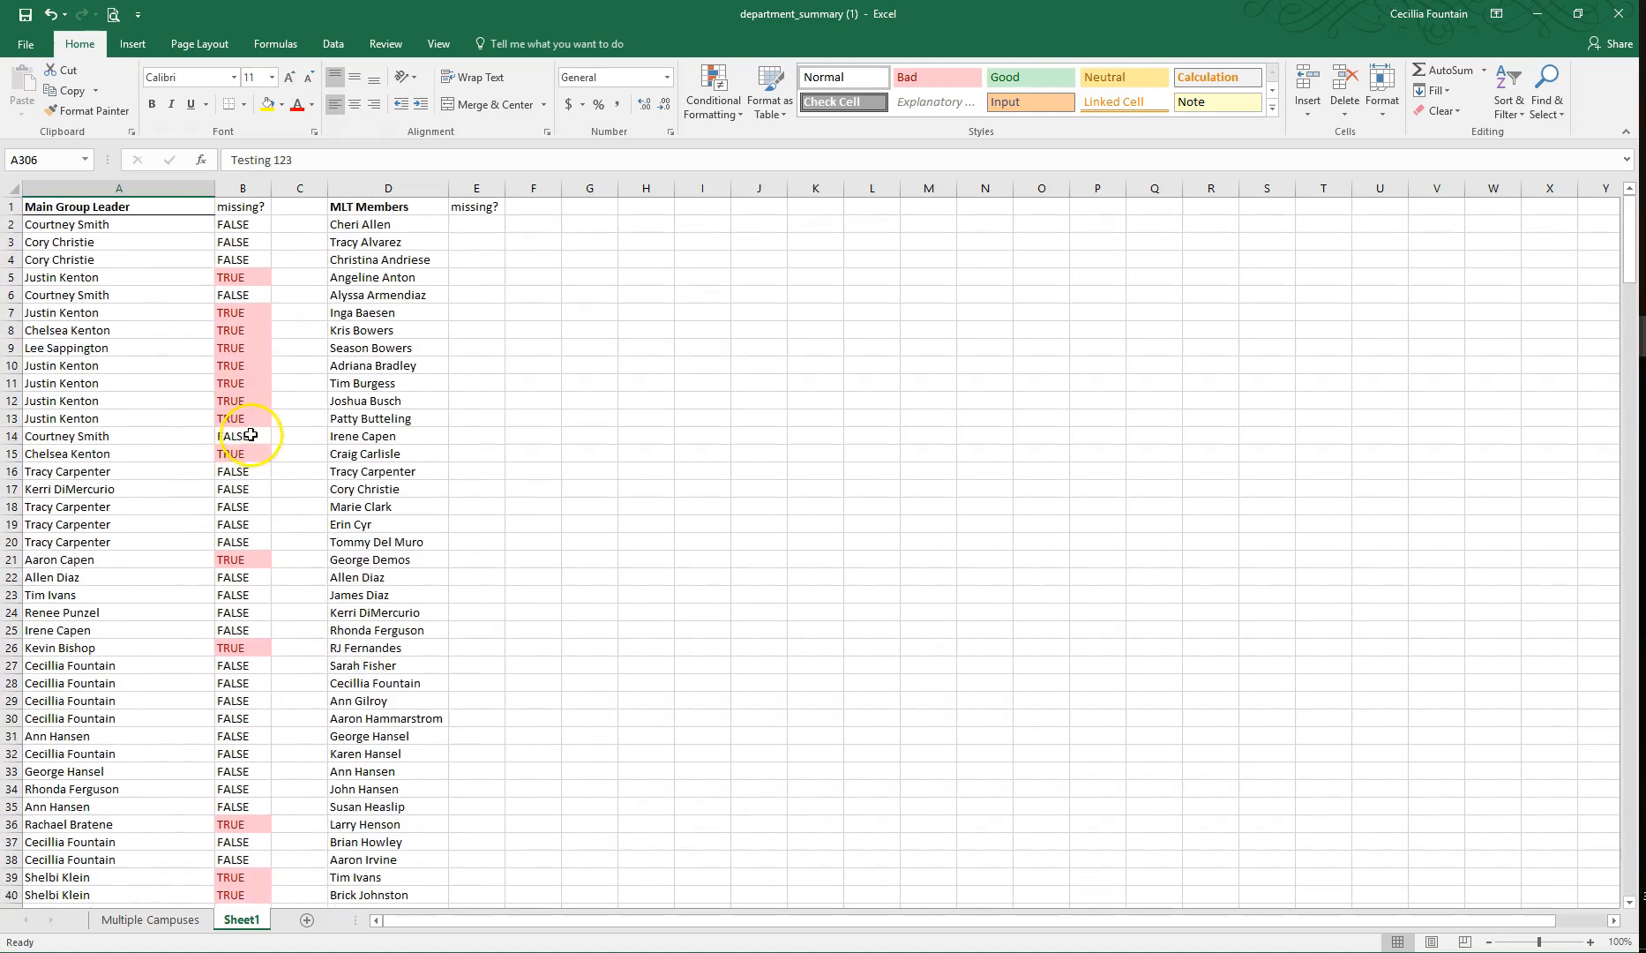
pyautogui.click(477, 222)
pyautogui.click(479, 229)
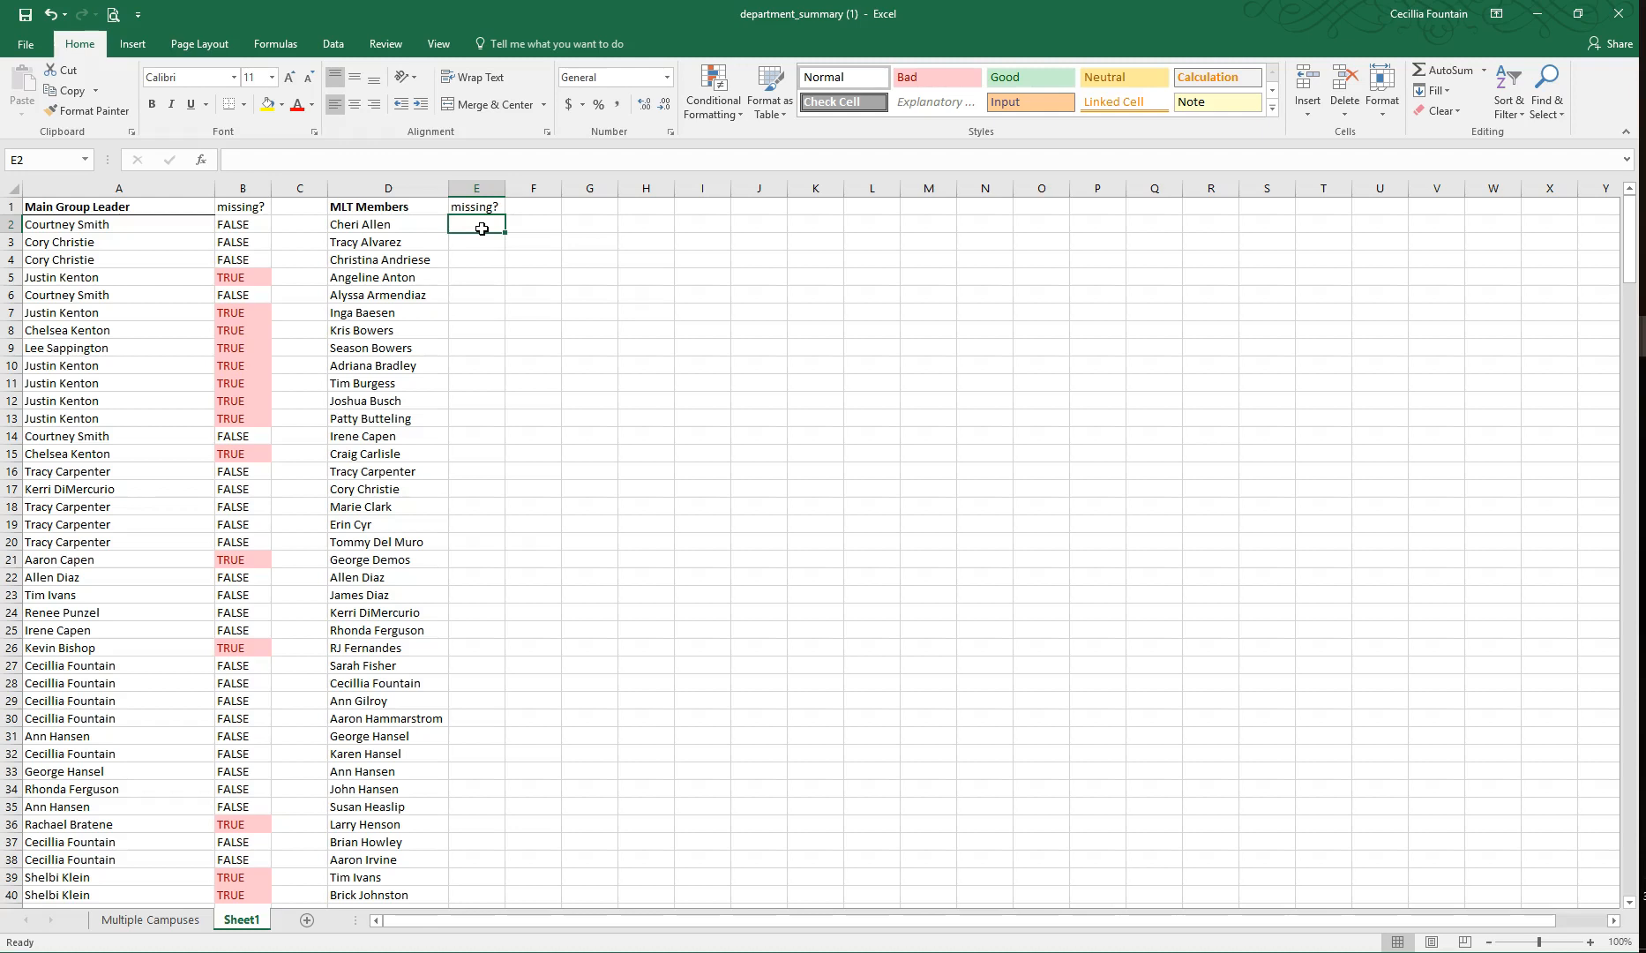
pyautogui.click(232, 225)
pyautogui.hotkey('ctrl', 'c')
pyautogui.click(476, 223)
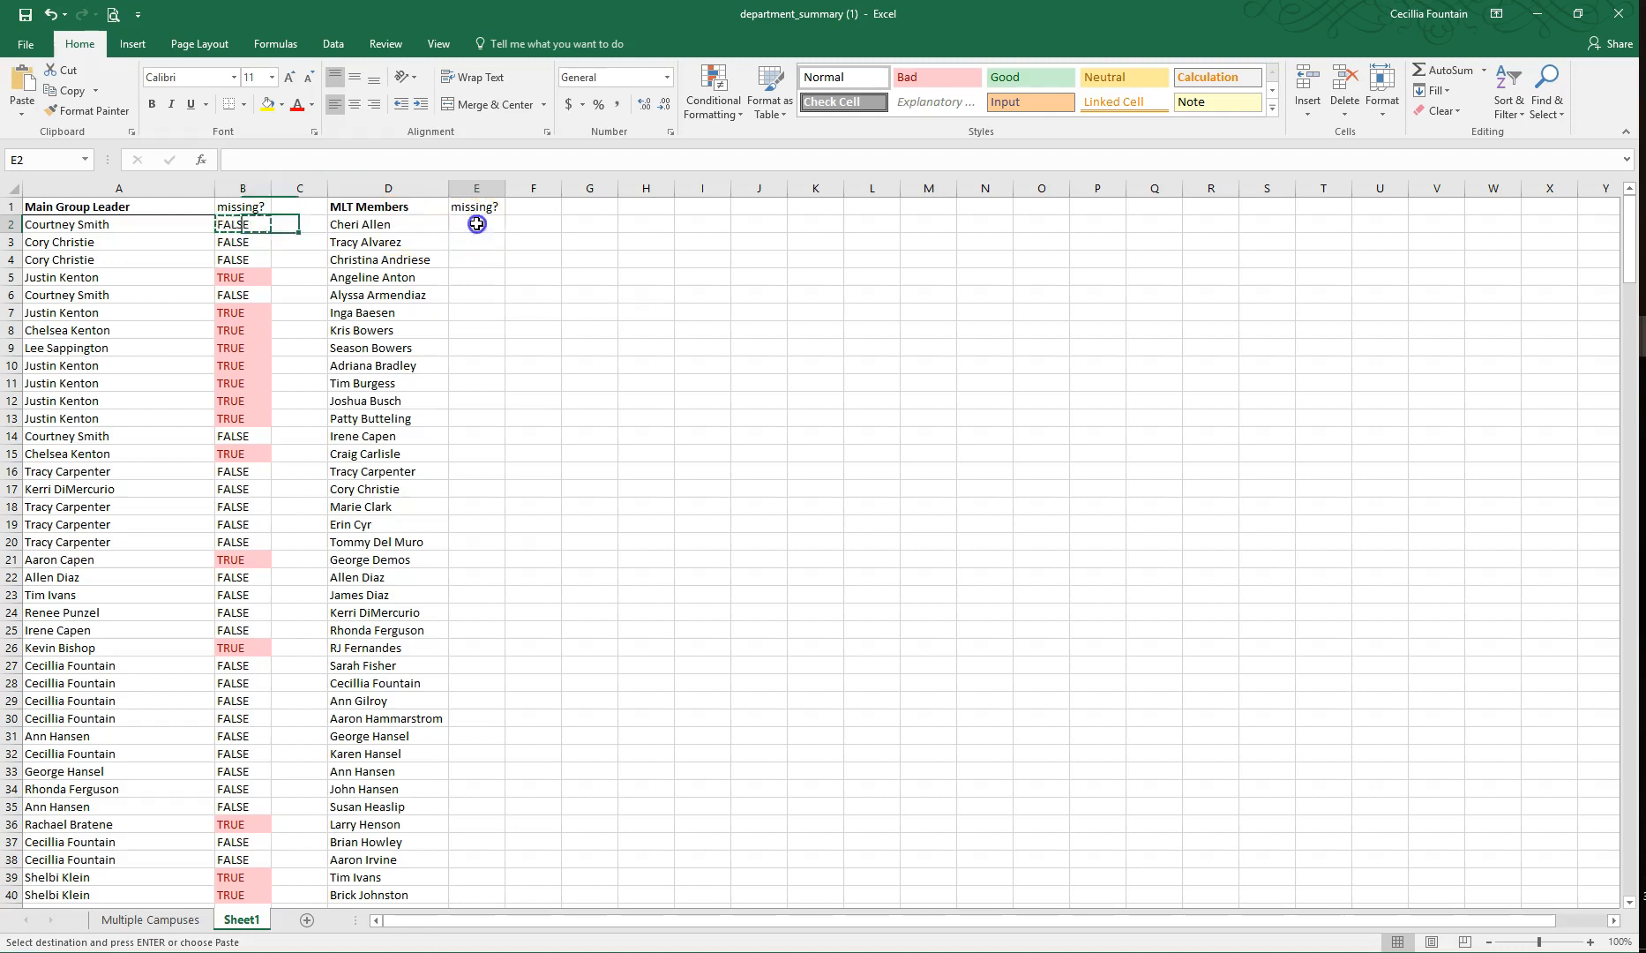
pyautogui.hotkey('ctrl', 'v')
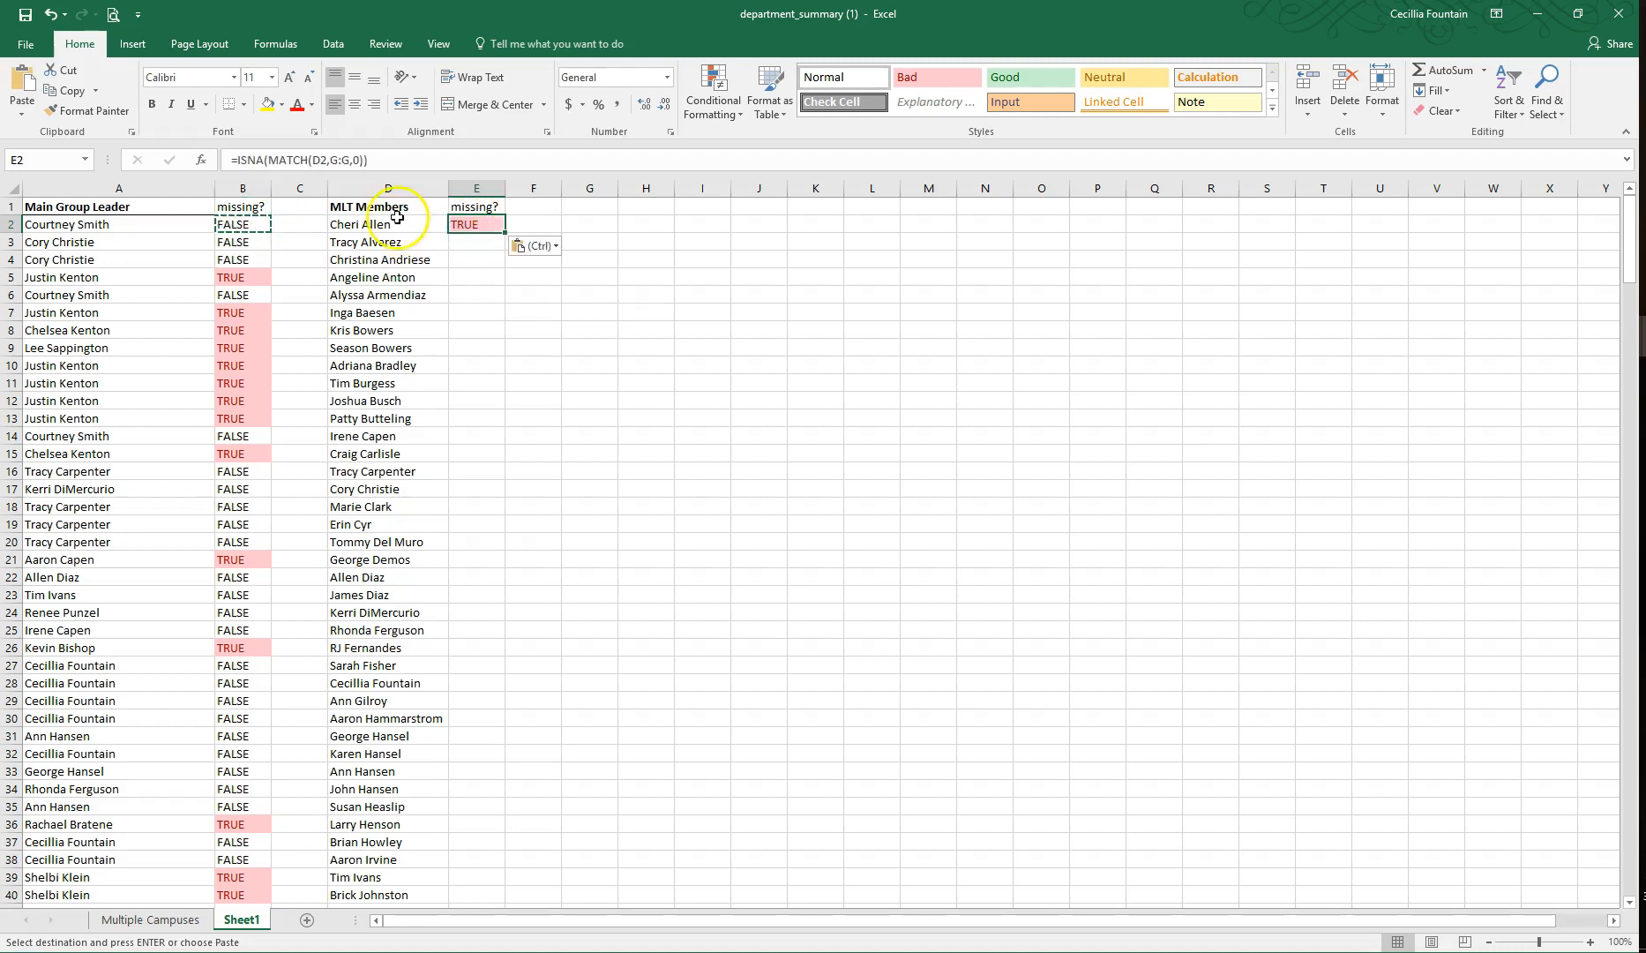
pyautogui.click(313, 160)
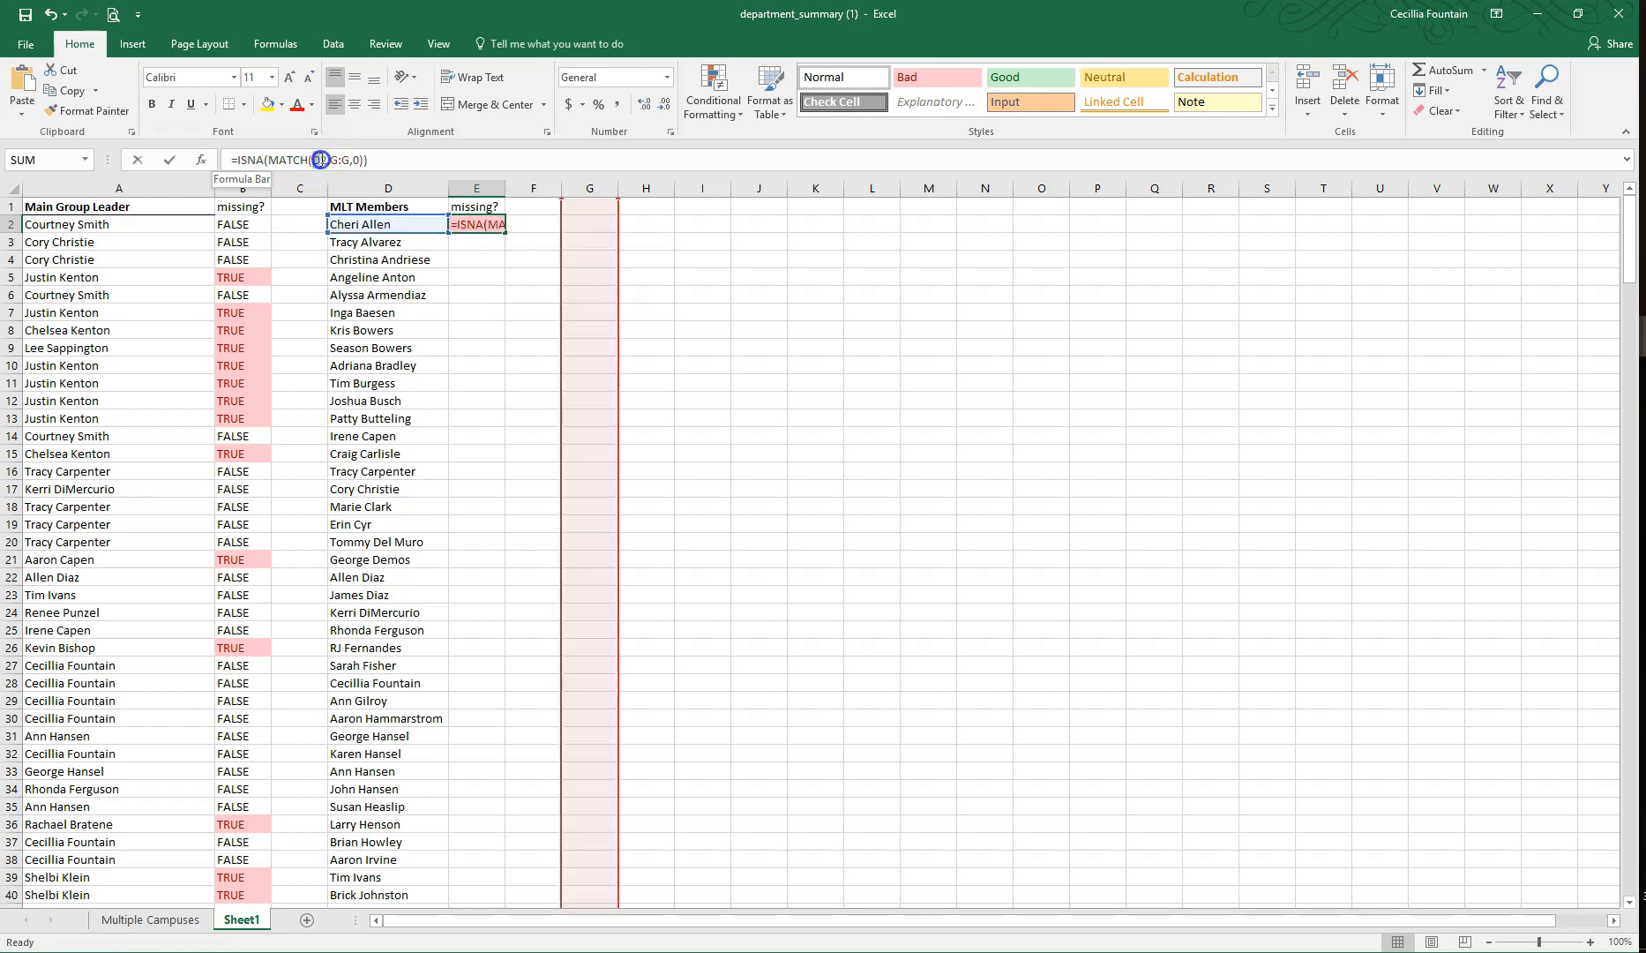
pyautogui.click(321, 159)
pyautogui.press('BackSpace')
pyautogui.write('A')
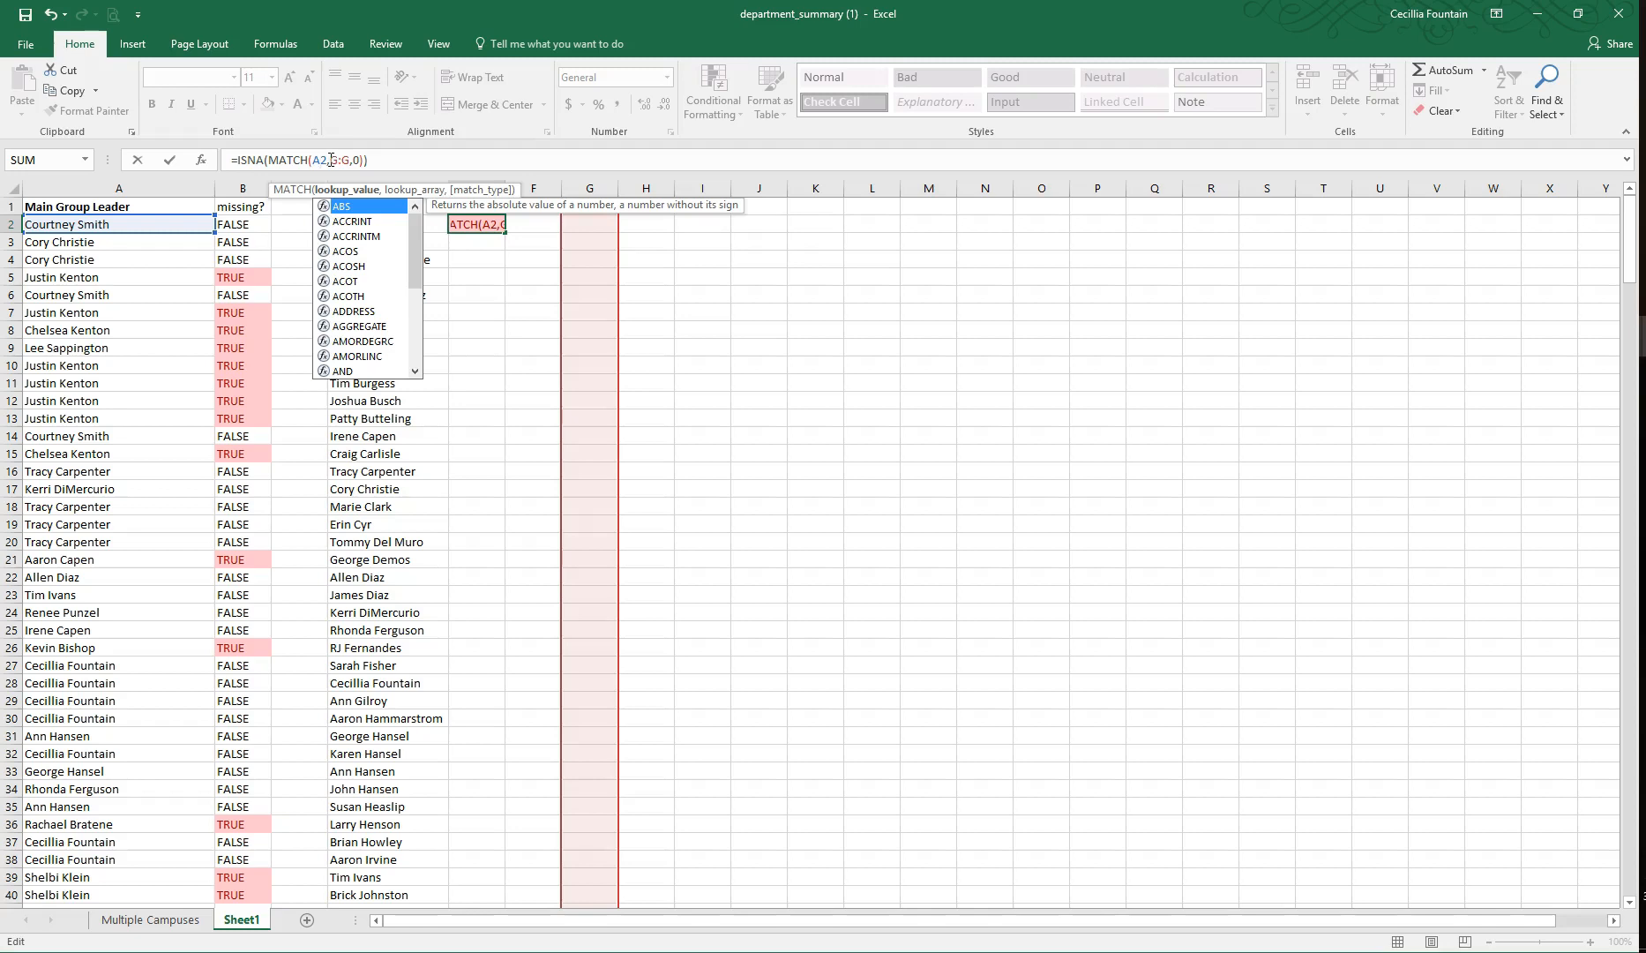
pyautogui.press('Escape')
pyautogui.press('Escape')
# Step: Copy the missing? formula from B2 into E2, beside the first MLT member
pyautogui.click(244, 223)
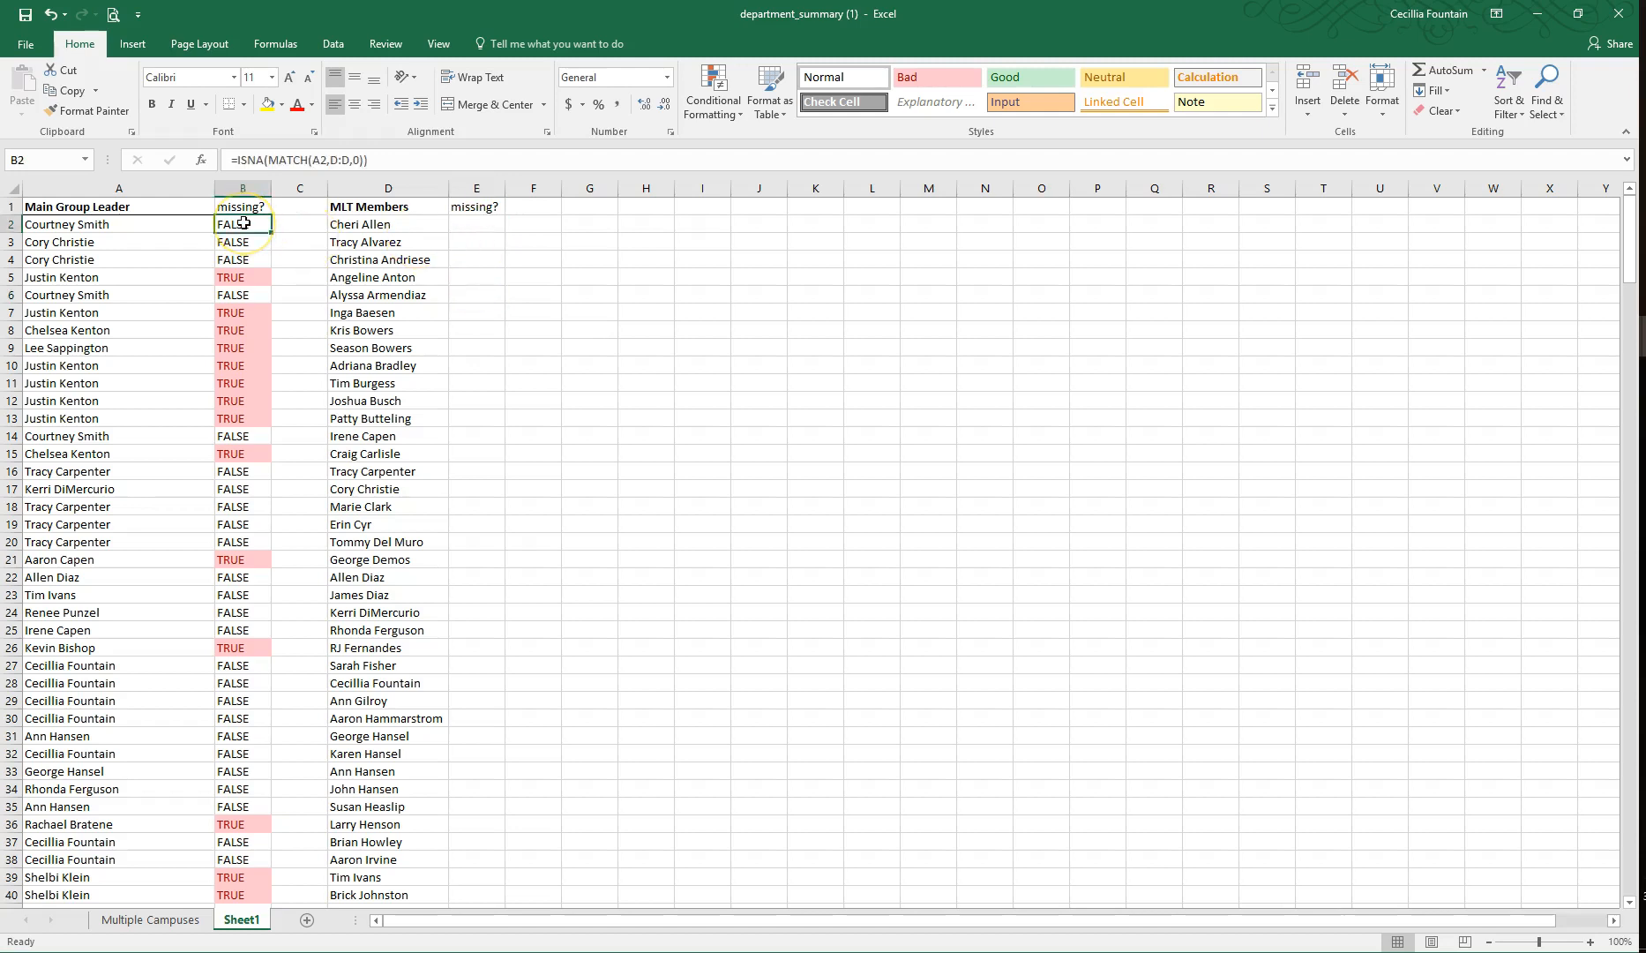
pyautogui.hotkey('ctrl', 'c')
pyautogui.press('Right')
pyautogui.press('Right')
pyautogui.press('Right')
pyautogui.hotkey('ctrl', 'v')
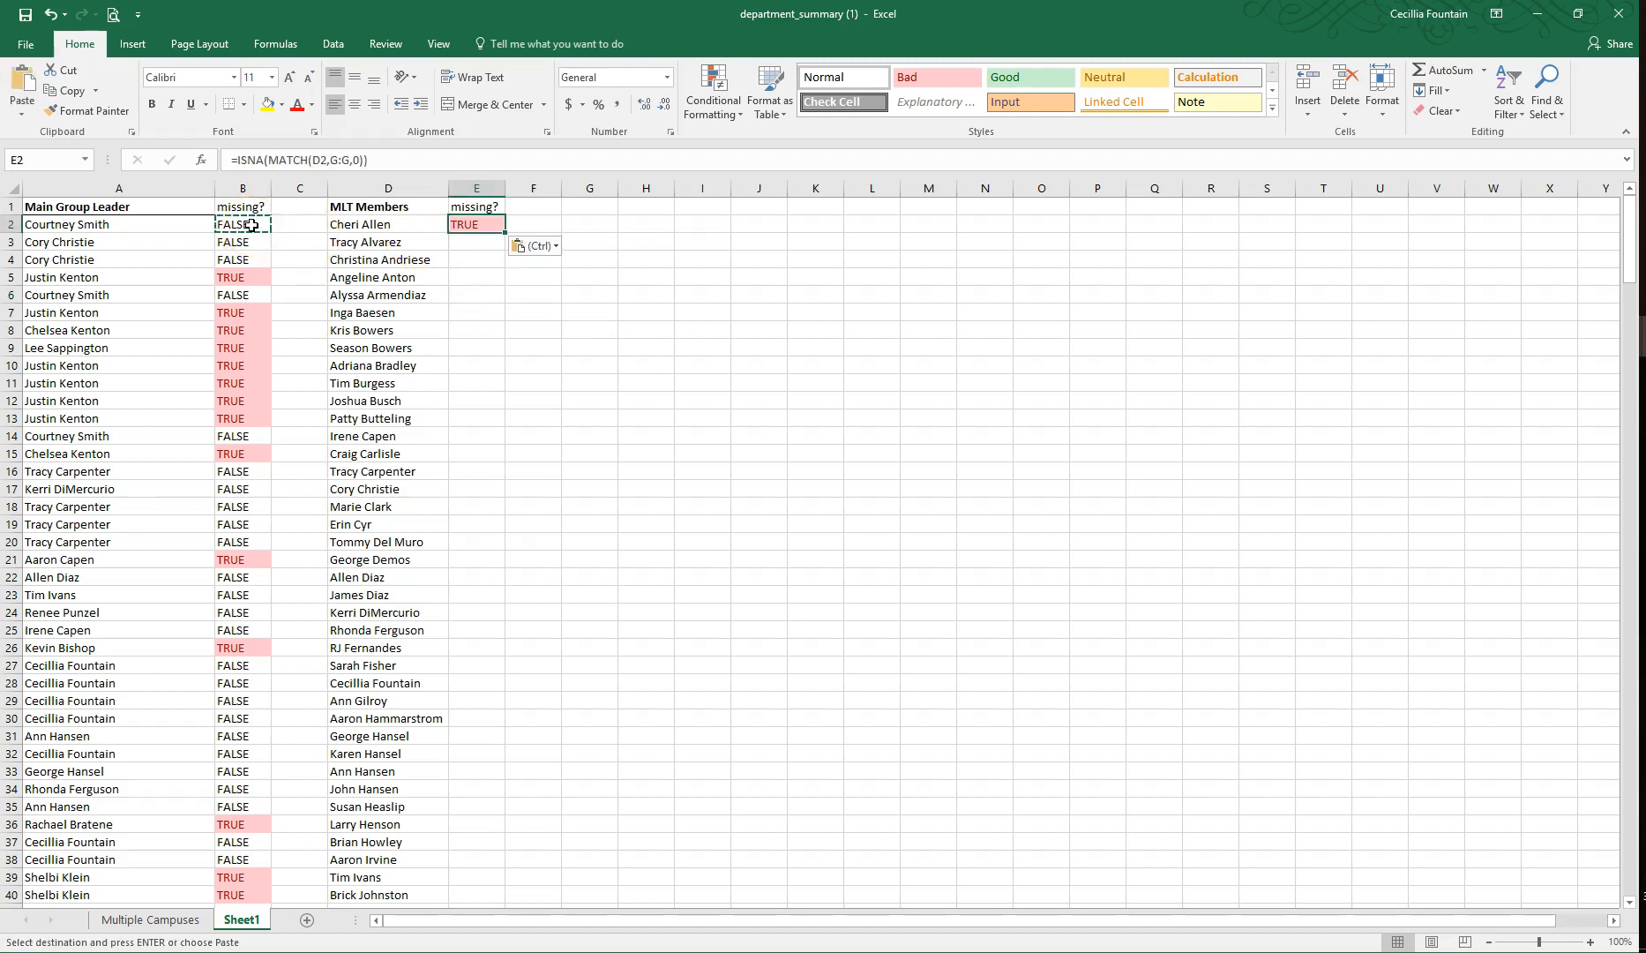
# Step: Change the lookup range in the E2 formula to column A so it reads =ISNA(MATCH(D2,A:A,0))
pyautogui.click(487, 224)
pyautogui.click(338, 160)
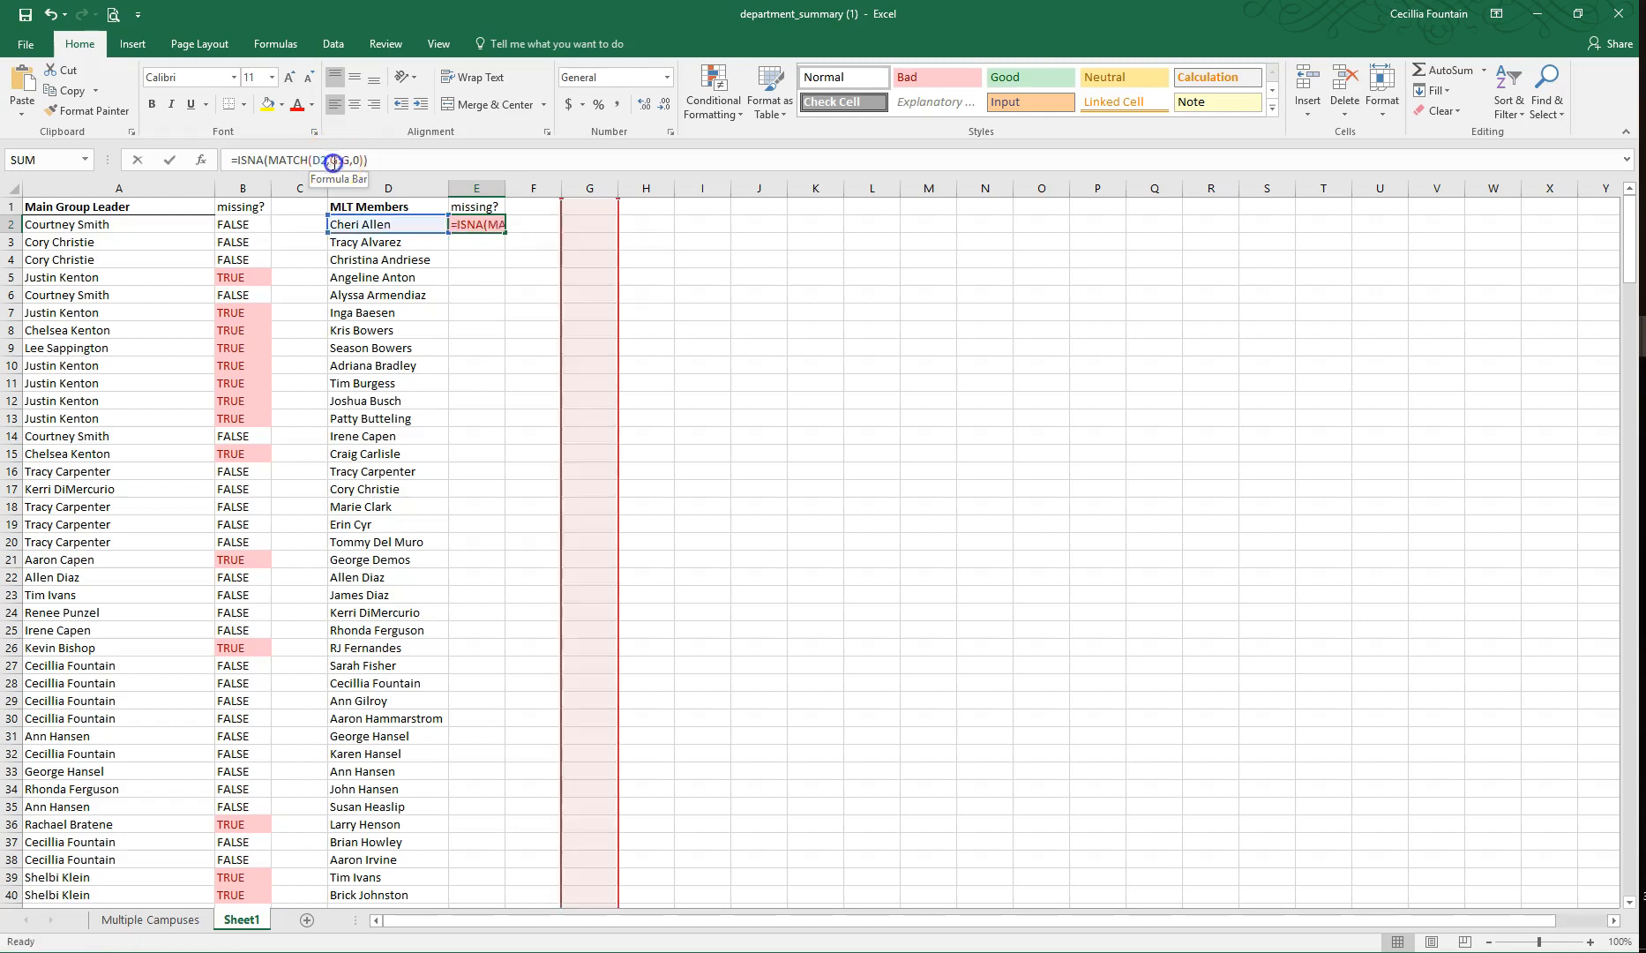
pyautogui.press('BackSpace')
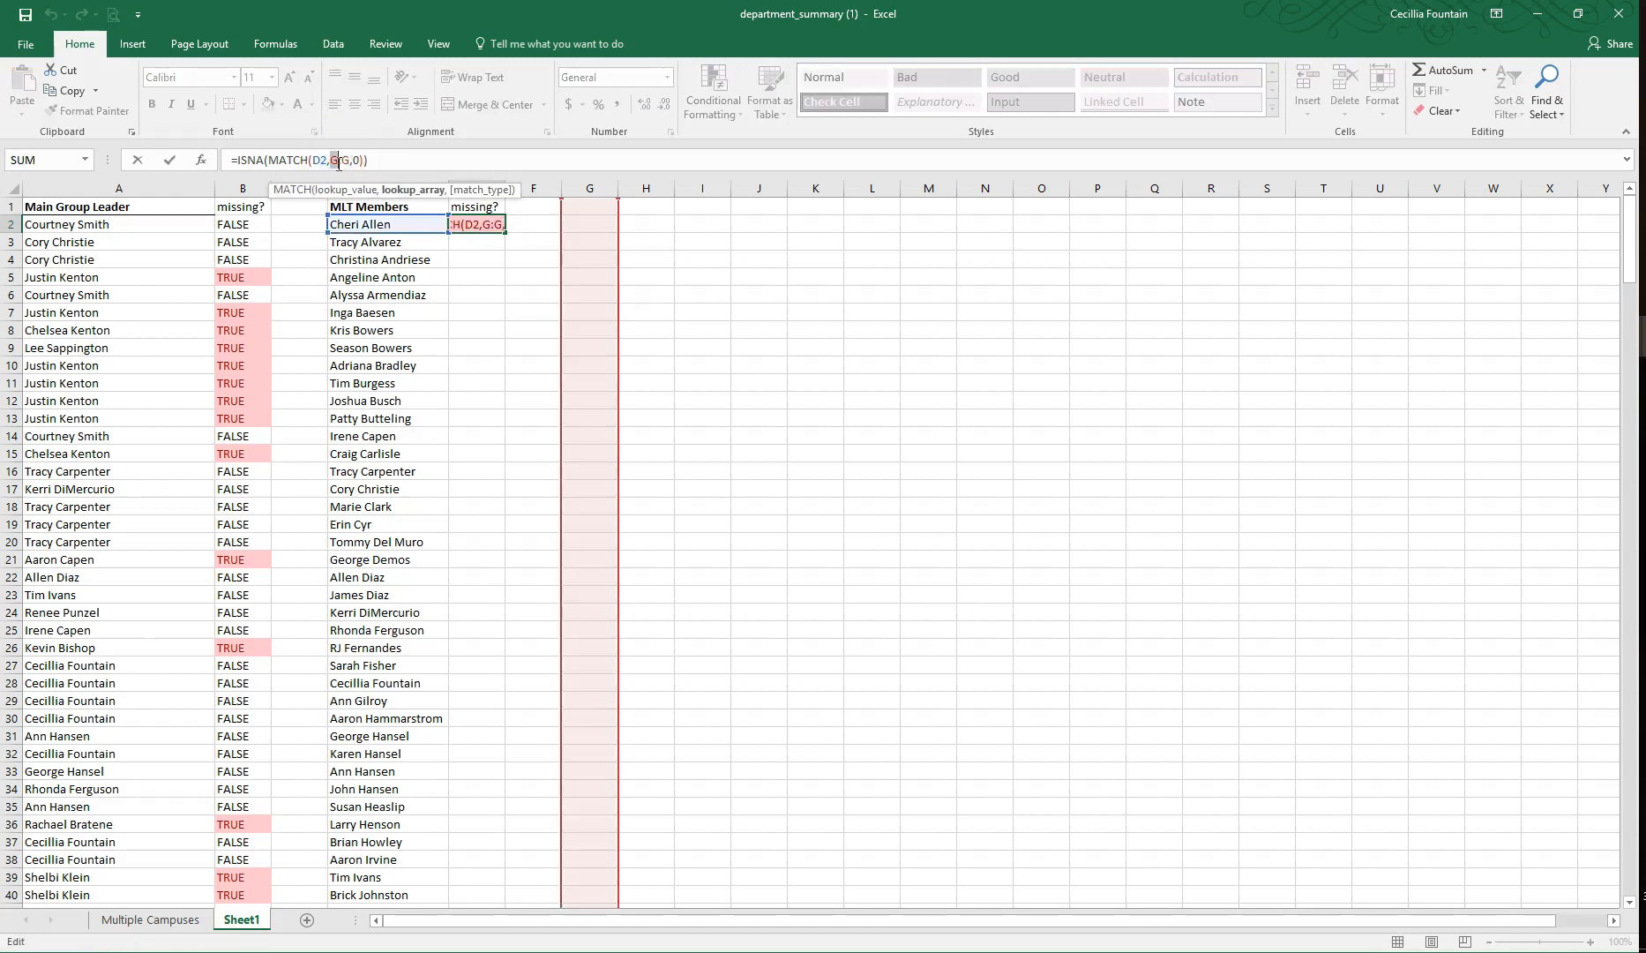
pyautogui.write('A')
pyautogui.click(349, 161)
pyautogui.write('A')
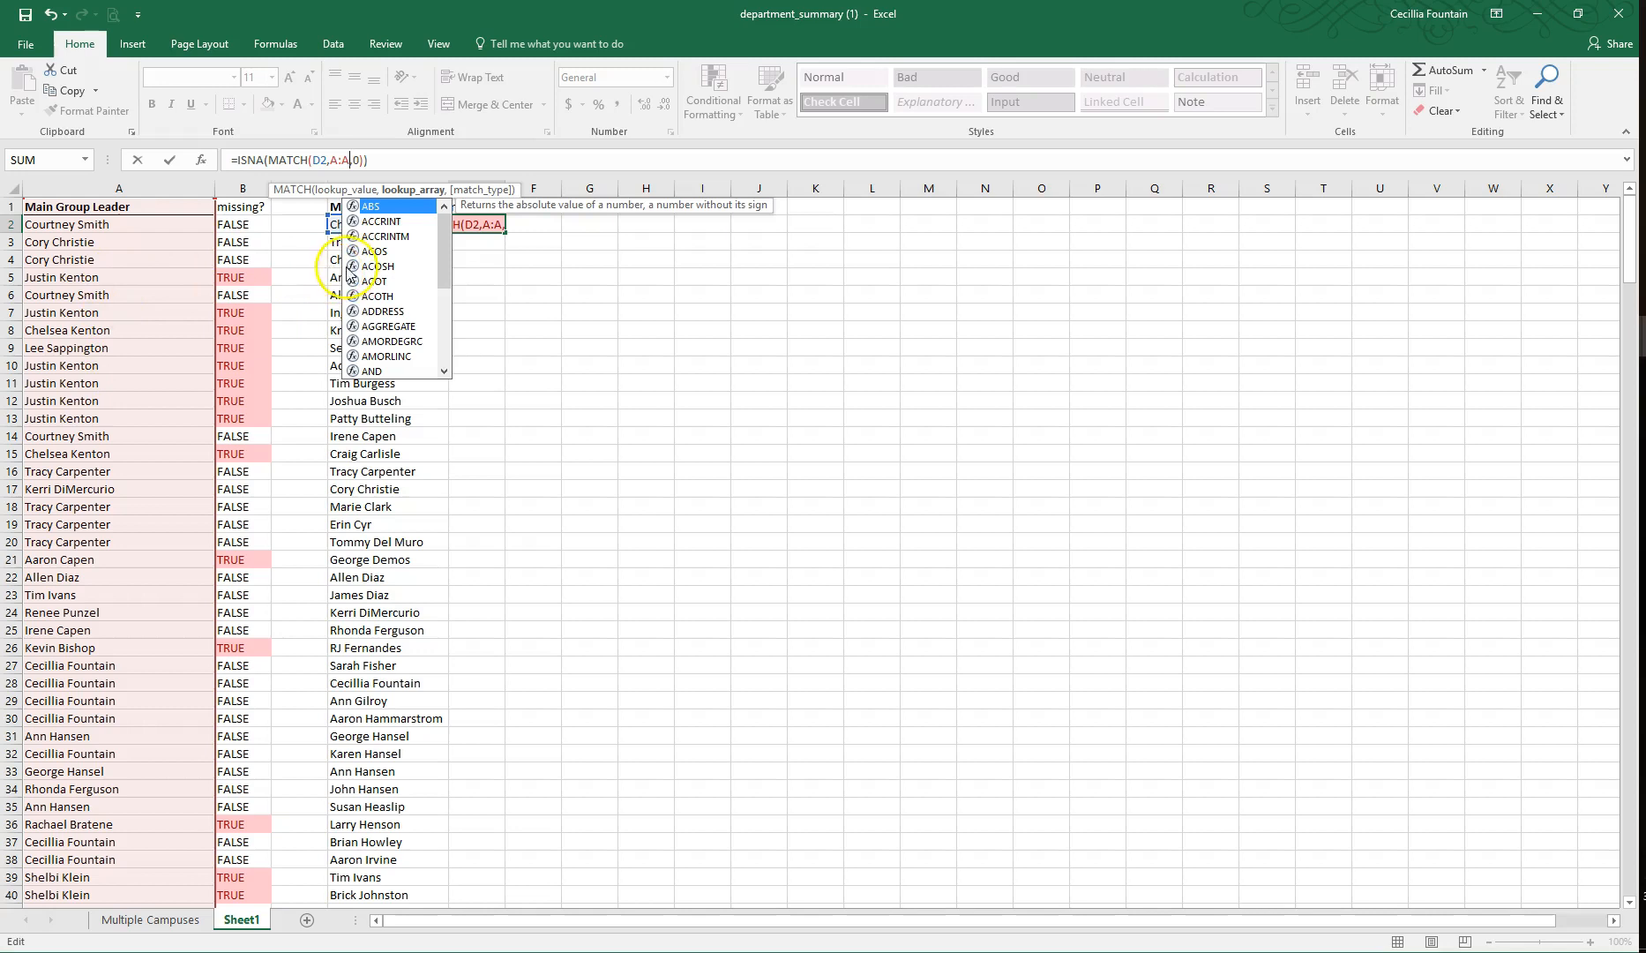
pyautogui.press('Return')
# Step: Fill the E2 formula down to E75, beside the last MLT member
pyautogui.click(492, 221)
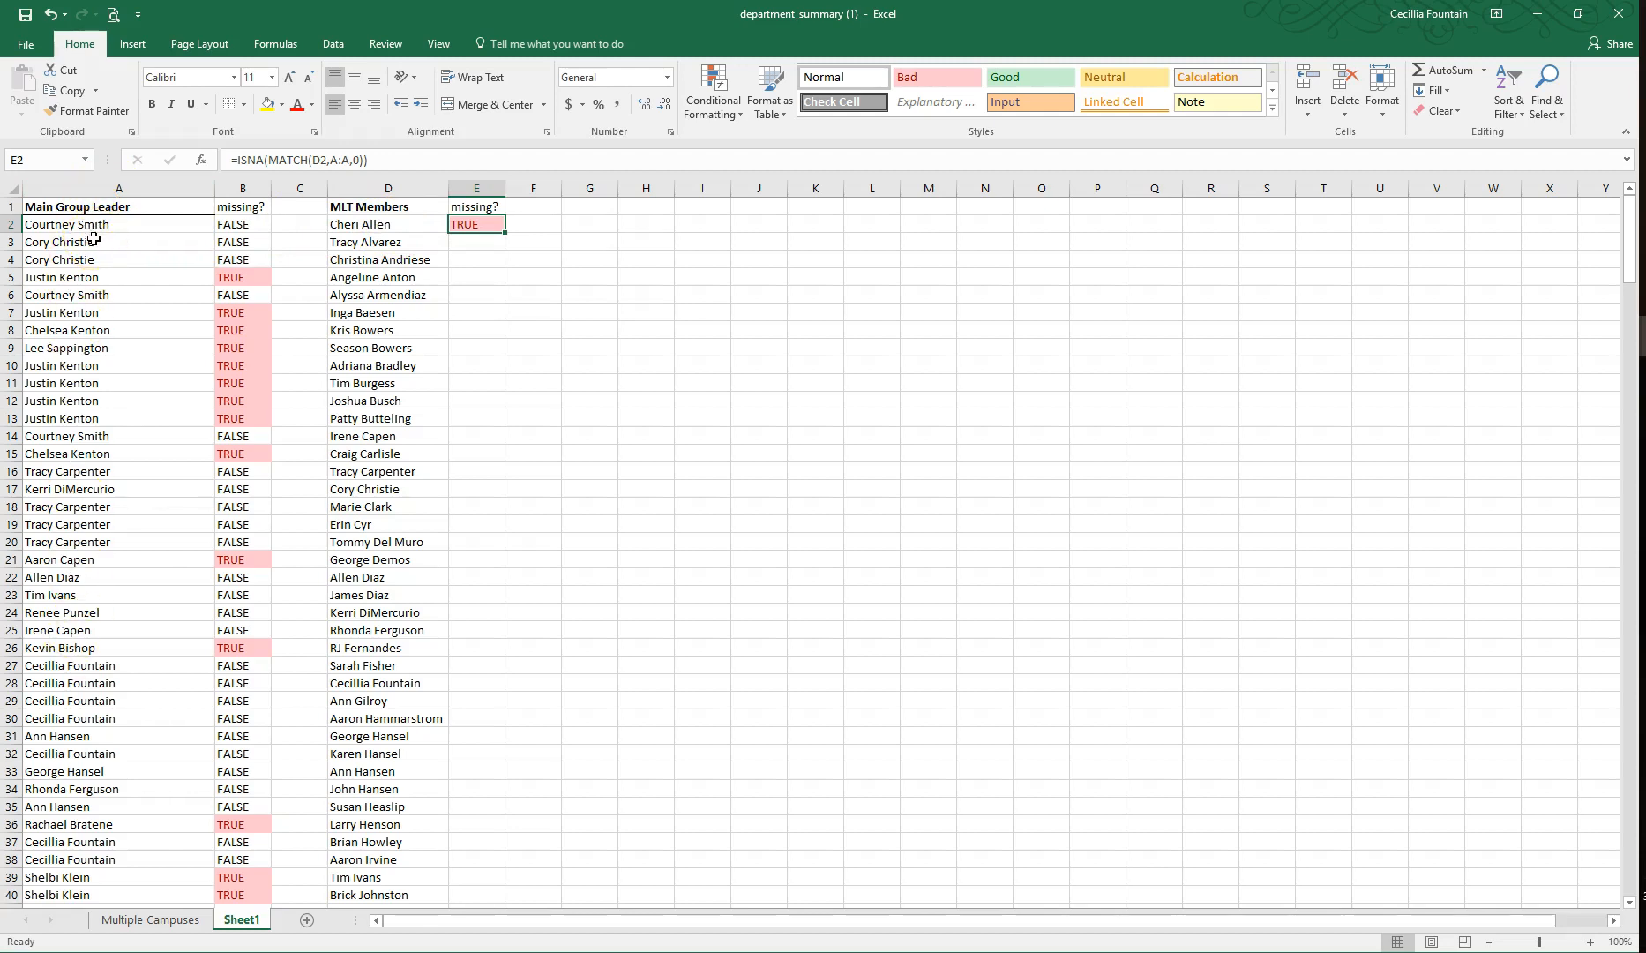
pyautogui.moveTo(504, 232); pyautogui.dragTo(494, 860)
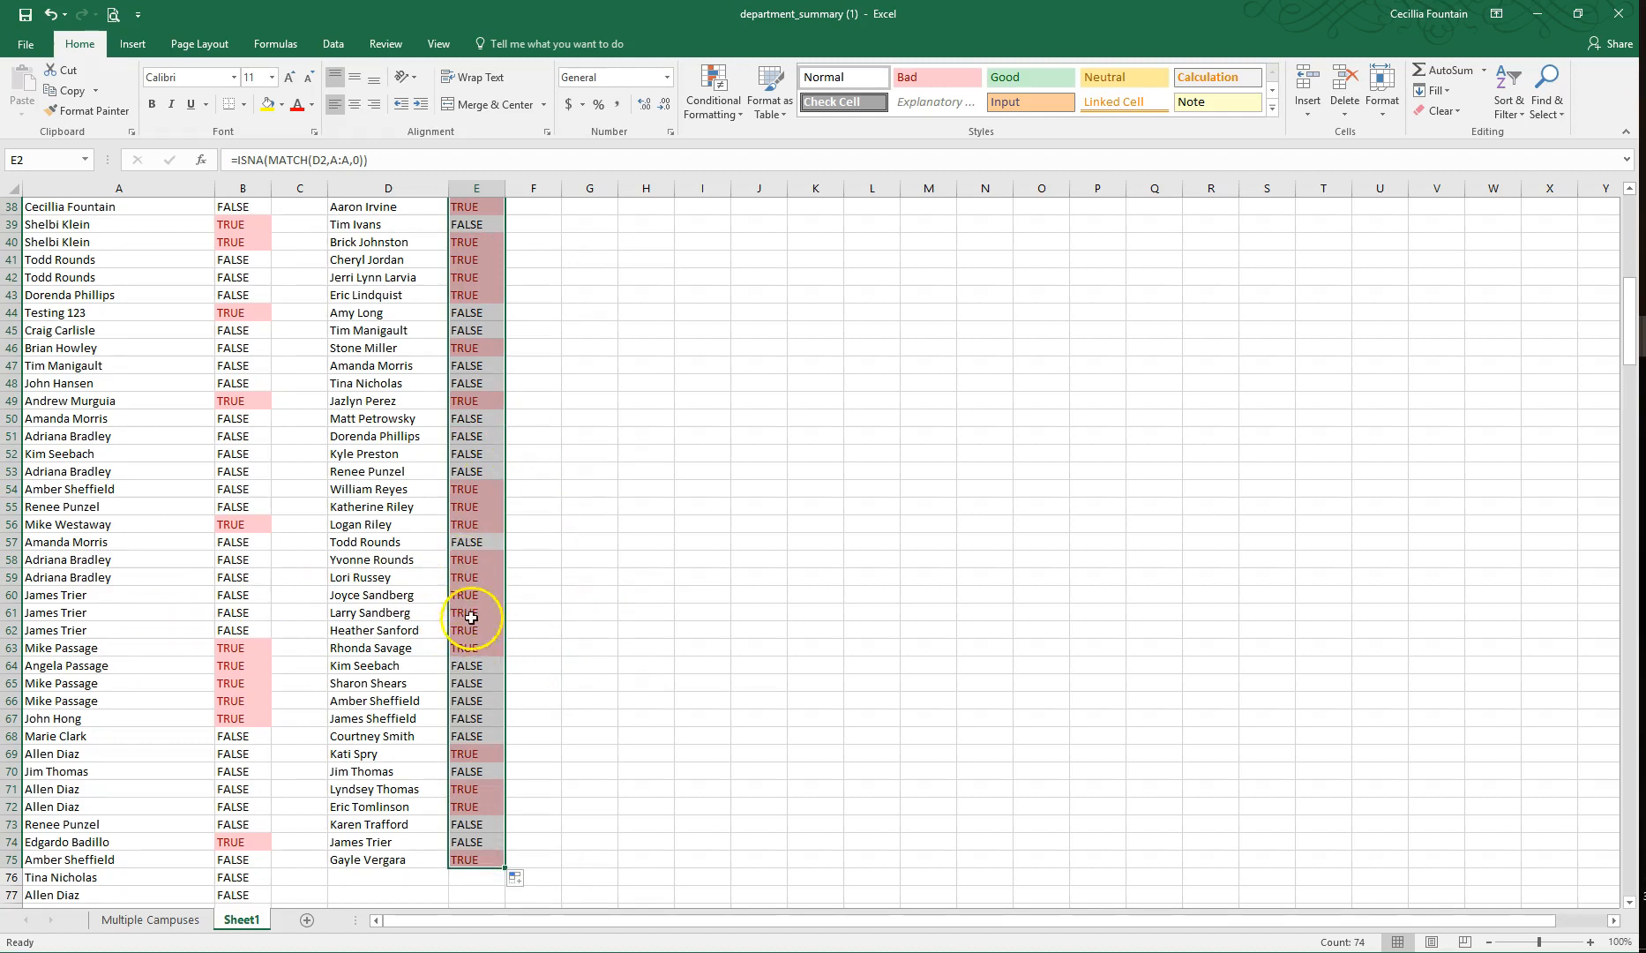
# Step: Review the highlighted missing? results for the MLT members and the combined leader, coach and director list in column A
pyautogui.scroll(12, 471, 617)
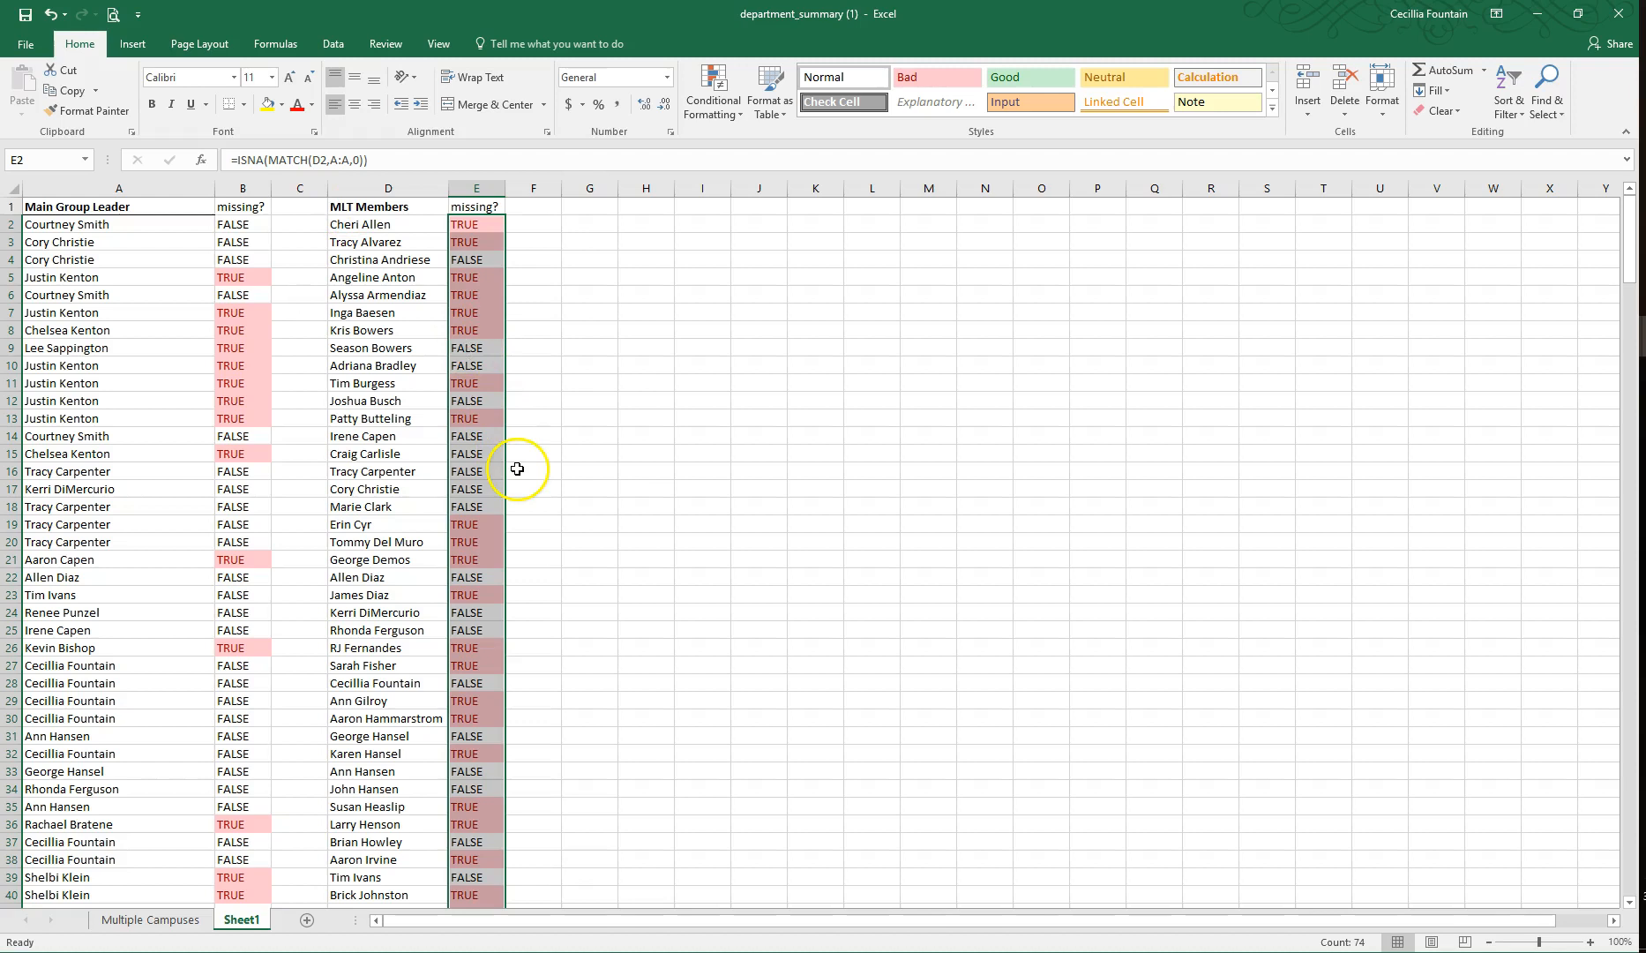
pyautogui.scroll(-14, 523, 470)
pyautogui.scroll(-20, 523, 473)
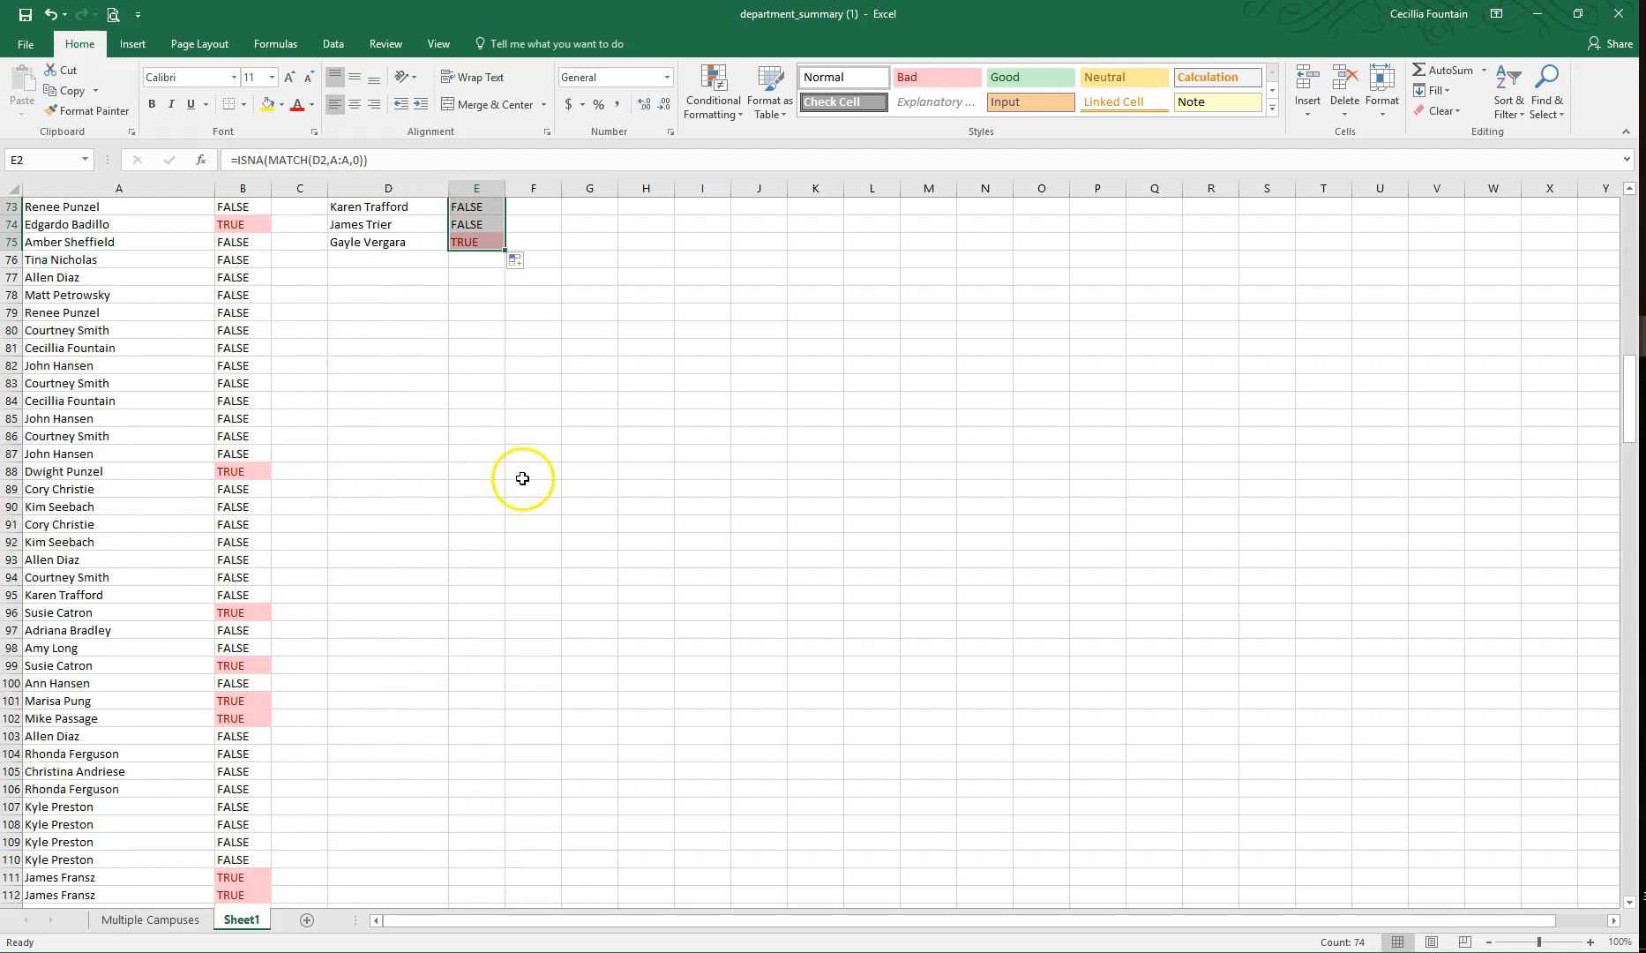
pyautogui.scroll(-15, 519, 494)
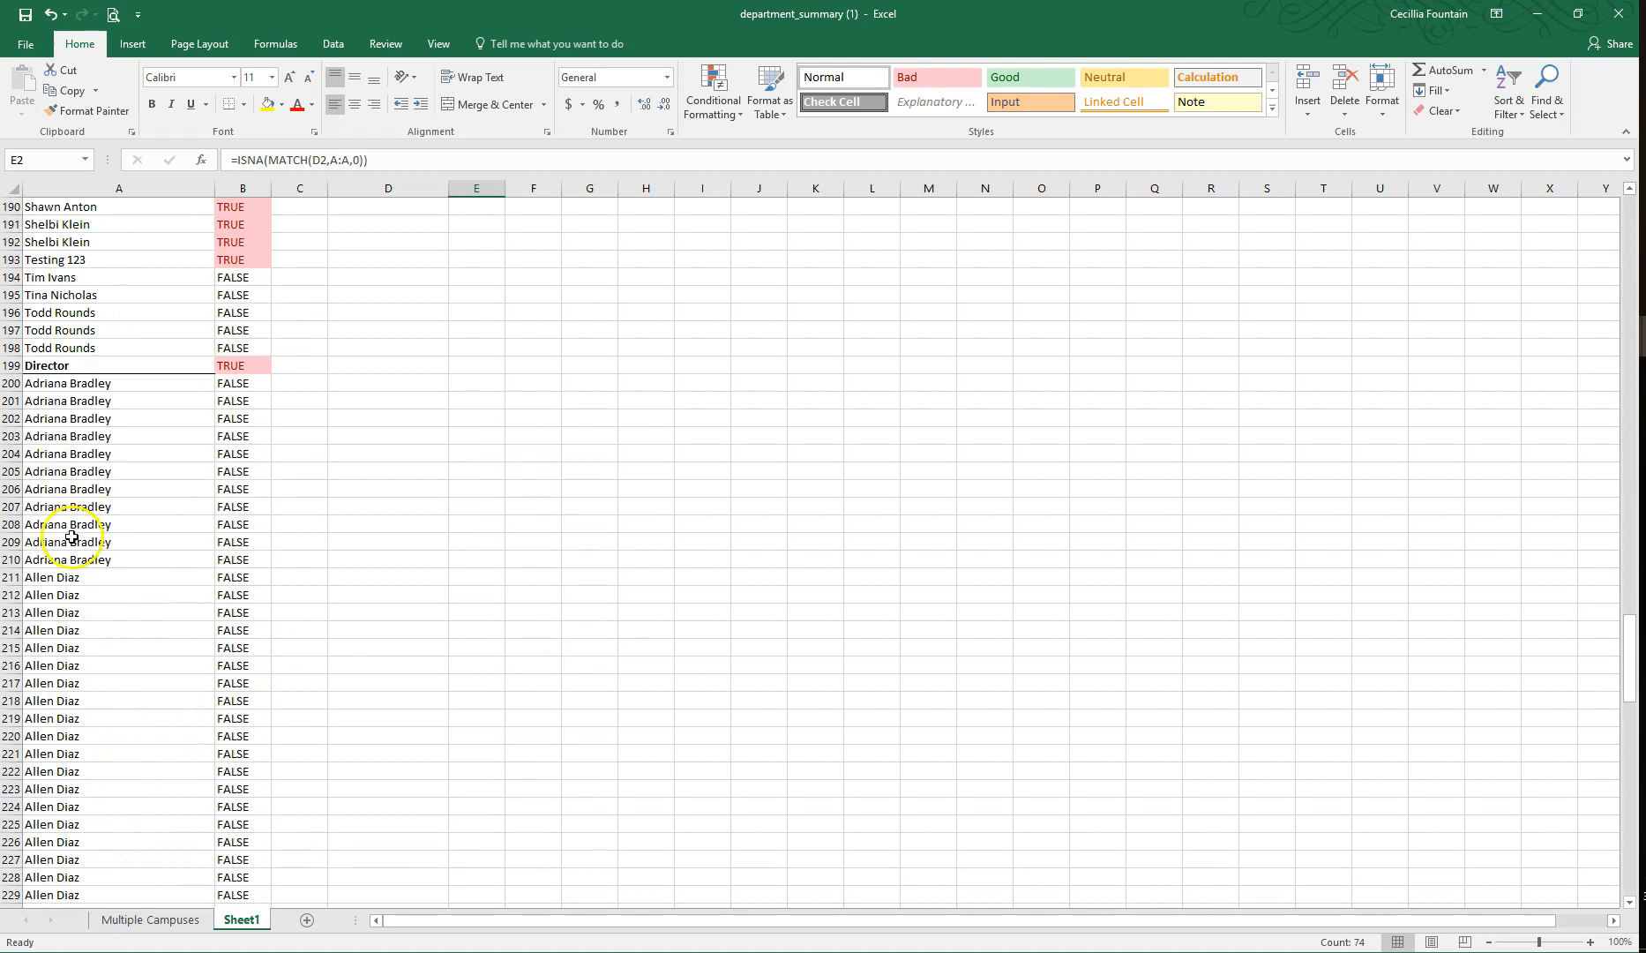
pyautogui.scroll(12, 153, 444)
pyautogui.scroll(20, 153, 444)
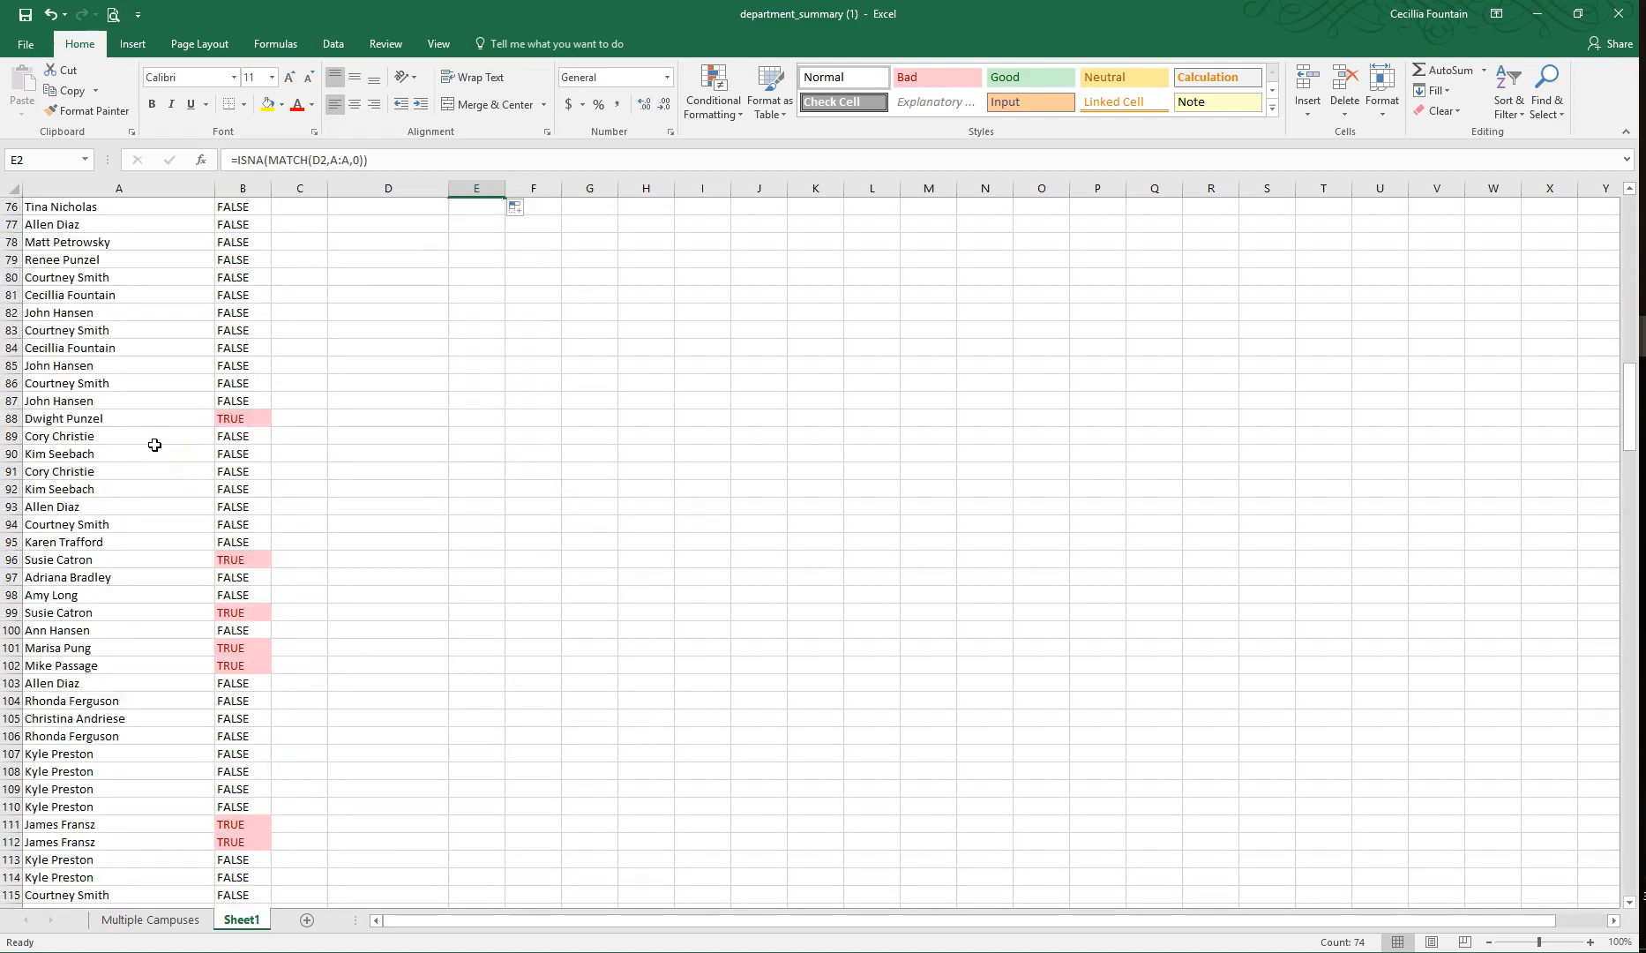